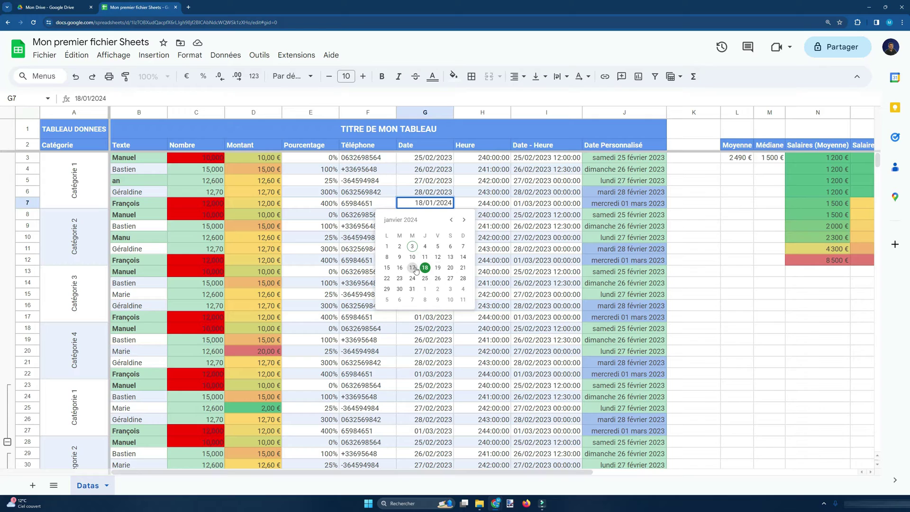
Replace the date in cell G7 with the number 12345
{"action": "left_click", "coordinate": [435, 193]}
{"action": "left_click", "coordinate": [433, 205]}
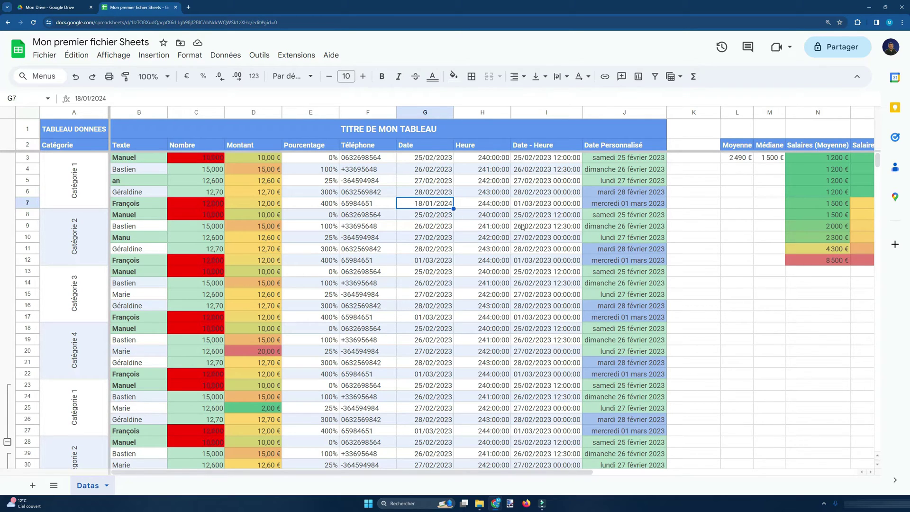
{"action": "type", "text": "12345"}
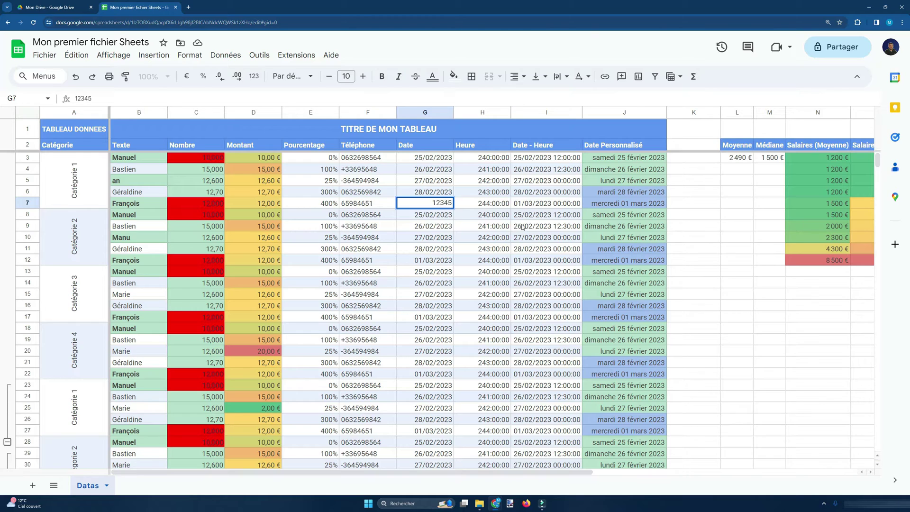
{"action": "key", "text": "Return"}
{"action": "left_click", "coordinate": [417, 204]}
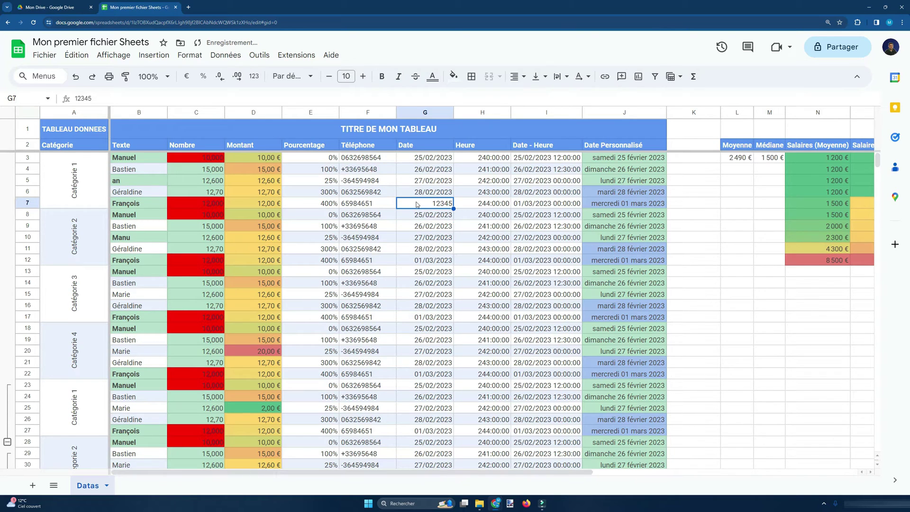
Examine the content and number format of cell G7, and the number format options for cell G10
{"action": "left_click", "coordinate": [93, 98]}
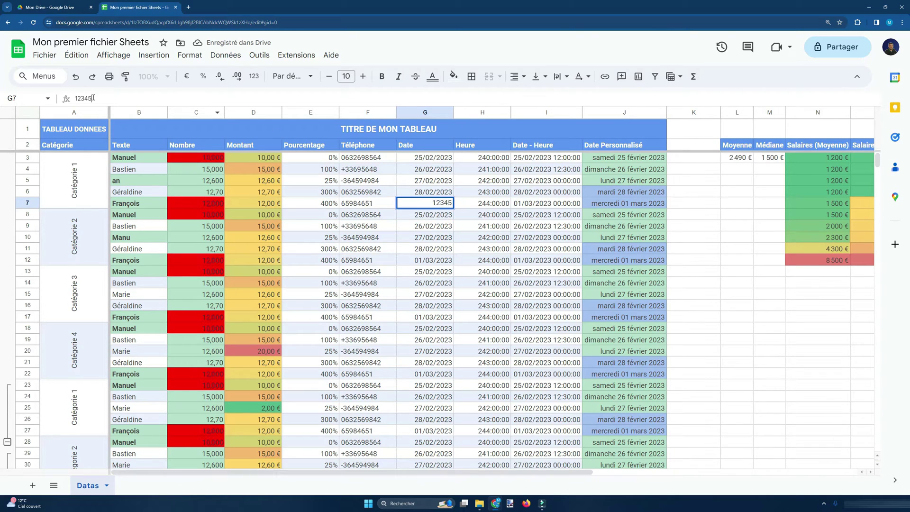
{"action": "left_click", "coordinate": [350, 219]}
{"action": "double_click", "coordinate": [443, 204]}
{"action": "left_click", "coordinate": [444, 195]}
{"action": "left_click", "coordinate": [445, 204]}
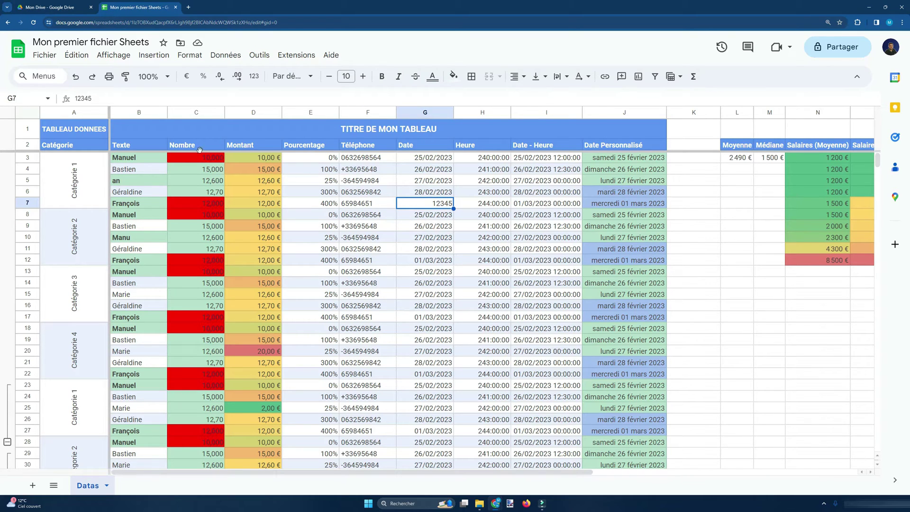
{"action": "left_click", "coordinate": [189, 55]}
{"action": "mouse_move", "coordinate": [231, 106]}
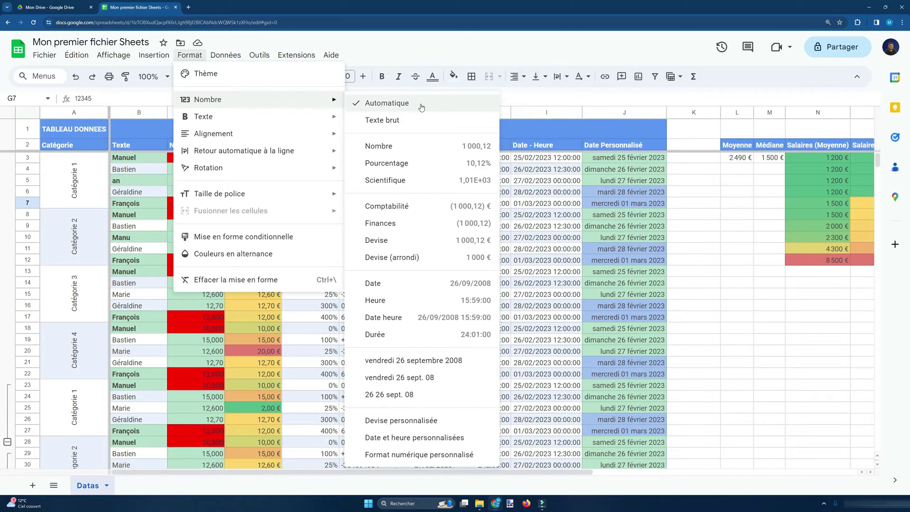
{"action": "left_click", "coordinate": [571, 241]}
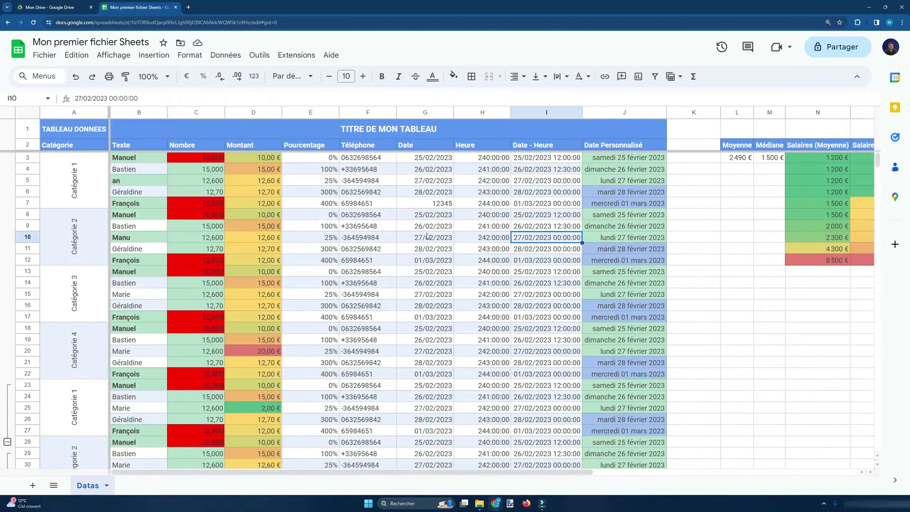
{"action": "left_click", "coordinate": [427, 236]}
{"action": "left_click", "coordinate": [189, 55]}
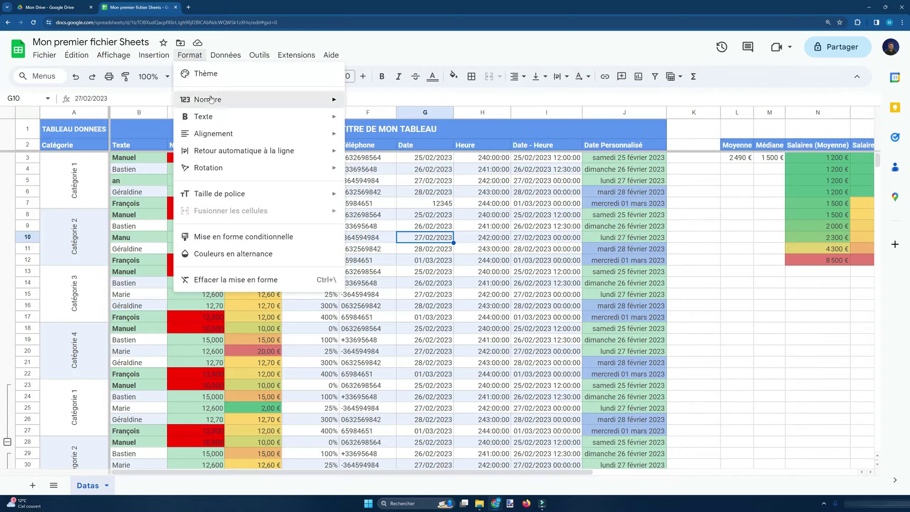
{"action": "mouse_move", "coordinate": [212, 100]}
{"action": "left_click", "coordinate": [534, 193]}
{"action": "left_click", "coordinate": [531, 214]}
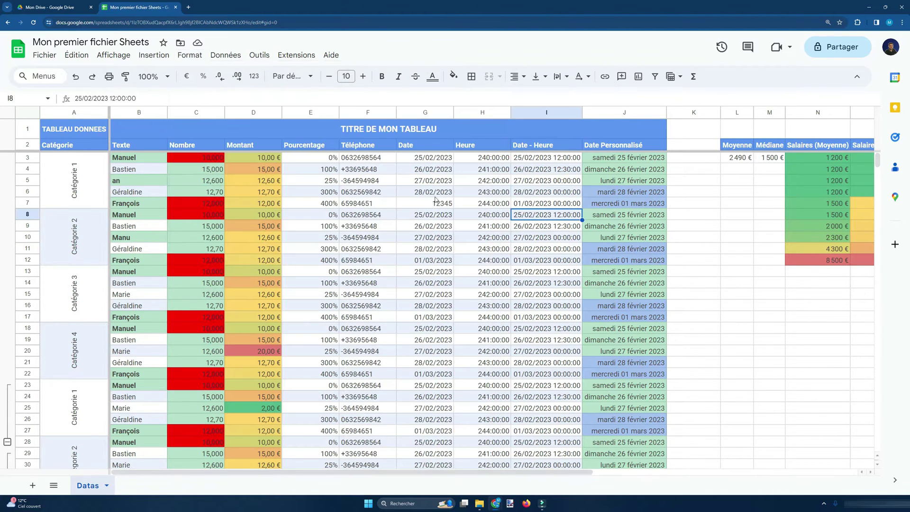
{"action": "left_click", "coordinate": [427, 201]}
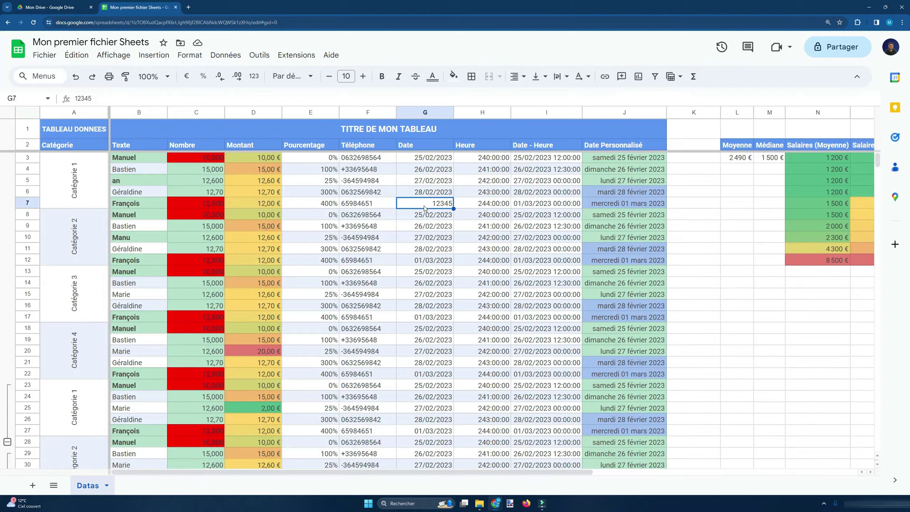
{"action": "left_click", "coordinate": [429, 194]}
{"action": "left_click", "coordinate": [427, 212]}
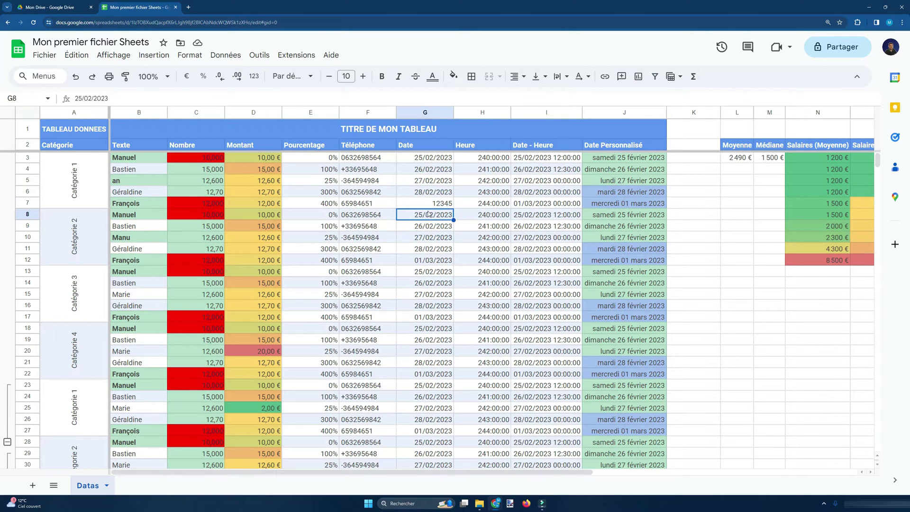
{"action": "left_click", "coordinate": [428, 208]}
{"action": "left_click", "coordinate": [417, 220]}
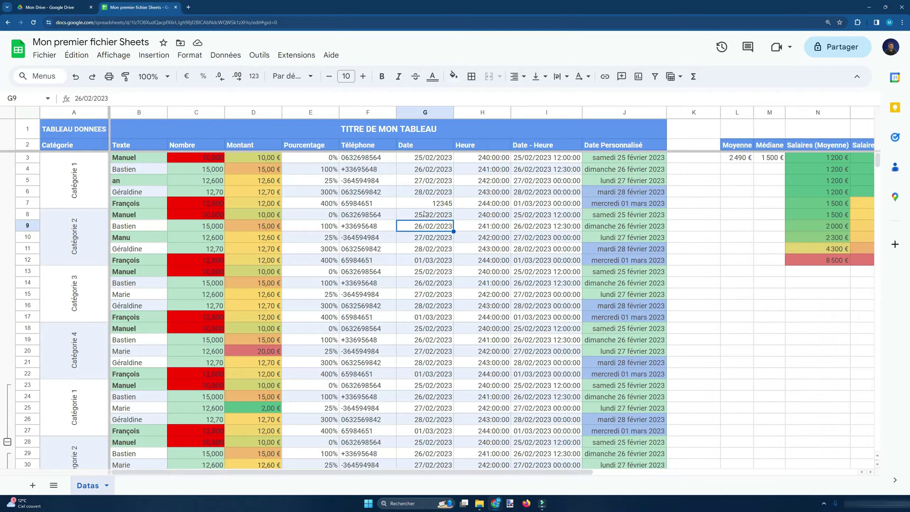
{"action": "left_click", "coordinate": [427, 205]}
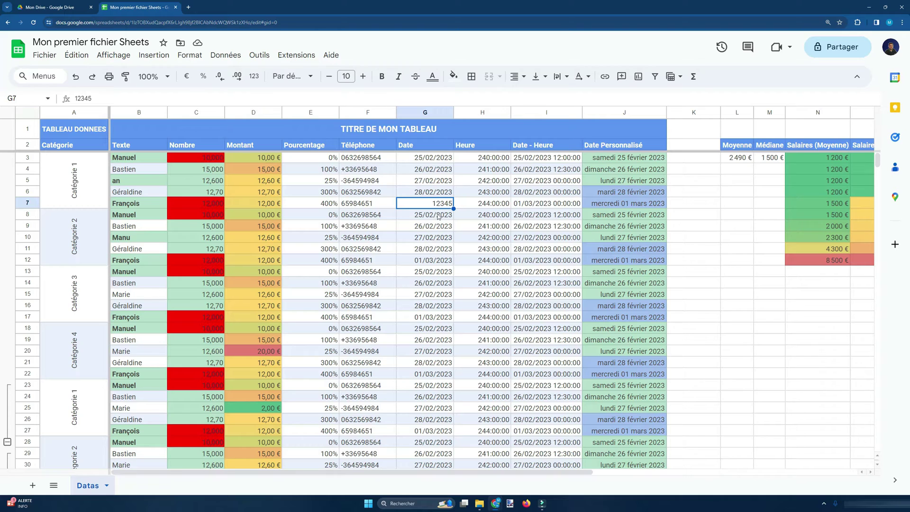
Open the data validation rules for cell G7
{"action": "left_click", "coordinate": [447, 191]}
{"action": "left_click", "coordinate": [444, 203]}
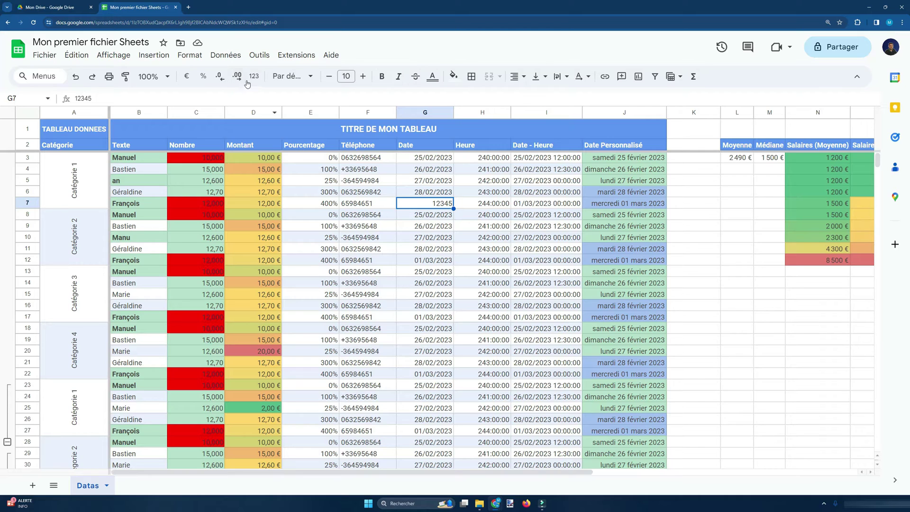
{"action": "left_click", "coordinate": [226, 56]}
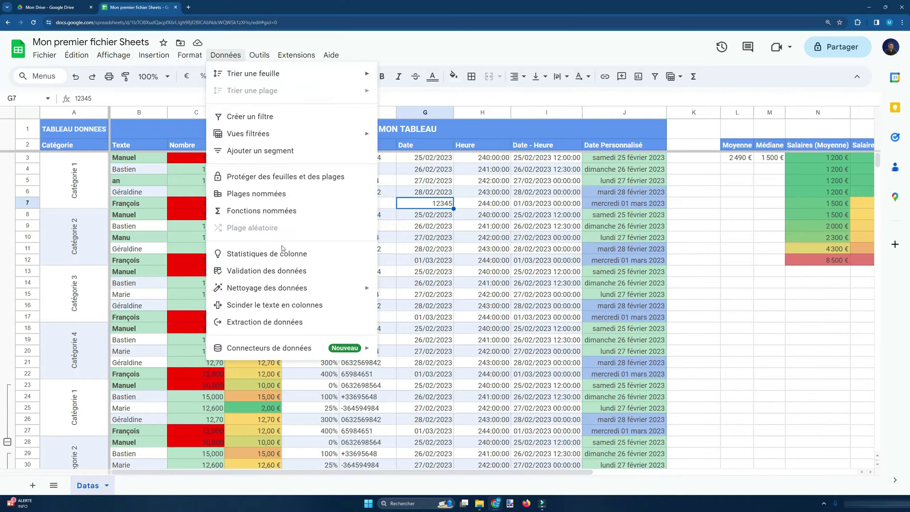
{"action": "left_click", "coordinate": [281, 274]}
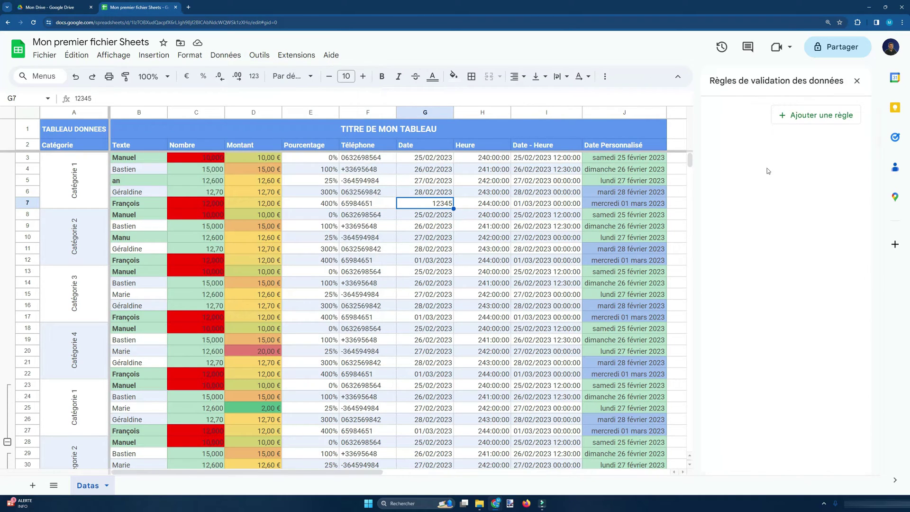
Examine the available criteria types in a temporary validation rule on cell G7 and discard that rule
{"action": "left_click", "coordinate": [790, 116]}
{"action": "left_click", "coordinate": [815, 174]}
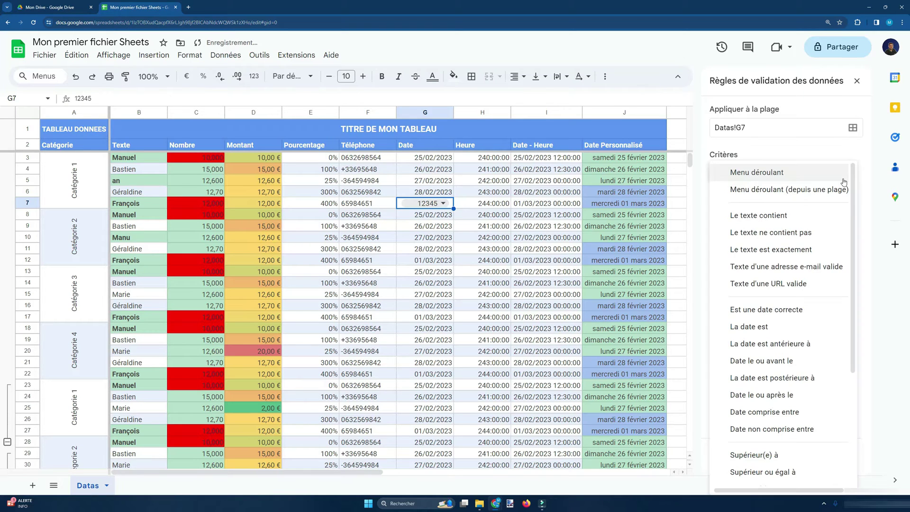
{"action": "scroll", "coordinate": [783, 293], "scroll_direction": "down", "scroll_amount": 3}
{"action": "scroll", "coordinate": [782, 293], "scroll_direction": "up", "scroll_amount": 3}
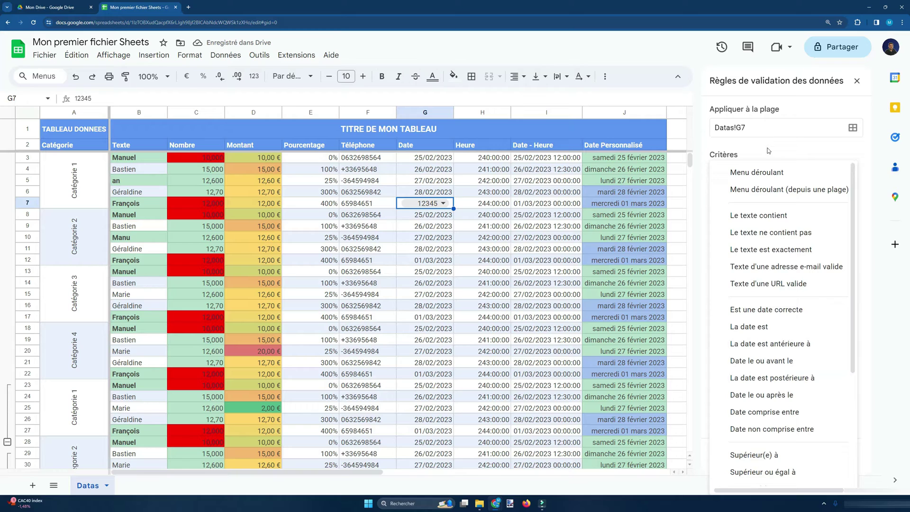
{"action": "scroll", "coordinate": [778, 331], "scroll_direction": "down", "scroll_amount": 3}
{"action": "scroll", "coordinate": [777, 342], "scroll_direction": "up", "scroll_amount": 3}
{"action": "left_click", "coordinate": [791, 146]}
{"action": "left_click", "coordinate": [802, 172]}
{"action": "scroll", "coordinate": [802, 294], "scroll_direction": "down", "scroll_amount": 1}
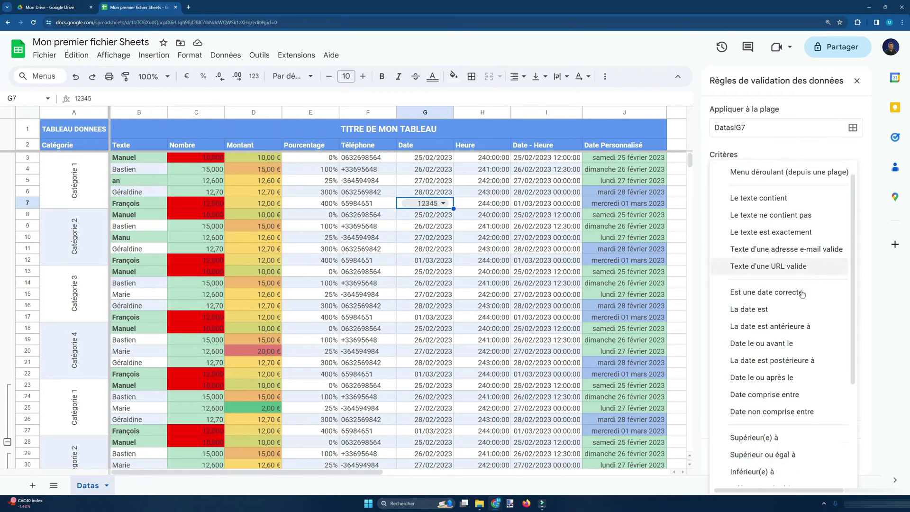
{"action": "scroll", "coordinate": [802, 294], "scroll_direction": "up", "scroll_amount": 1}
{"action": "left_click", "coordinate": [754, 171]}
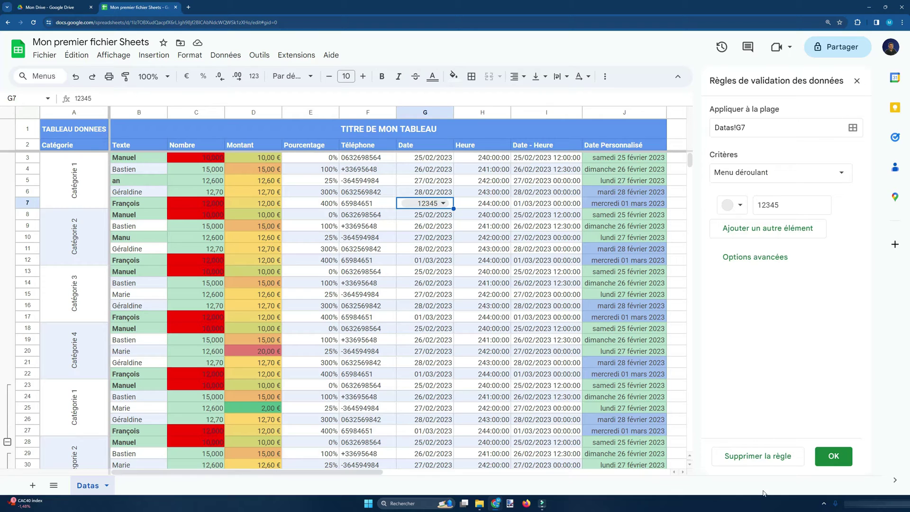
{"action": "left_click", "coordinate": [759, 456]}
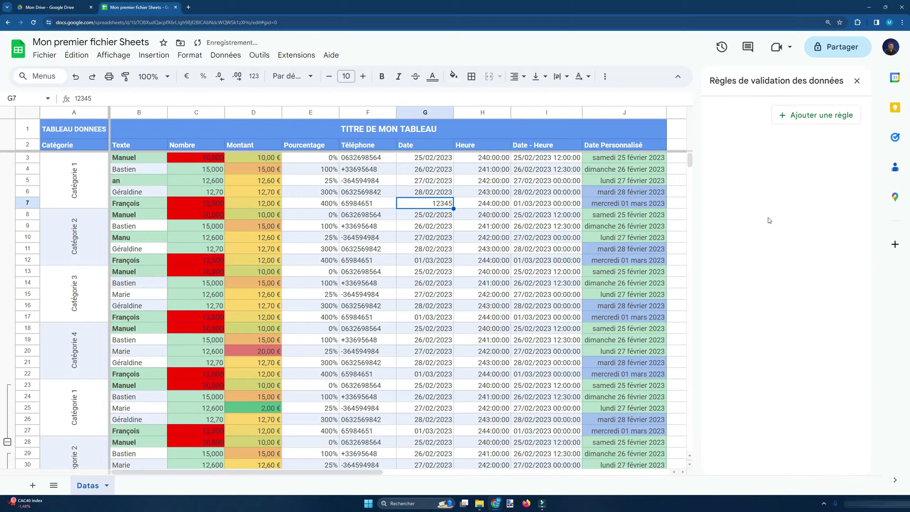
{"action": "double_click", "coordinate": [86, 488]}
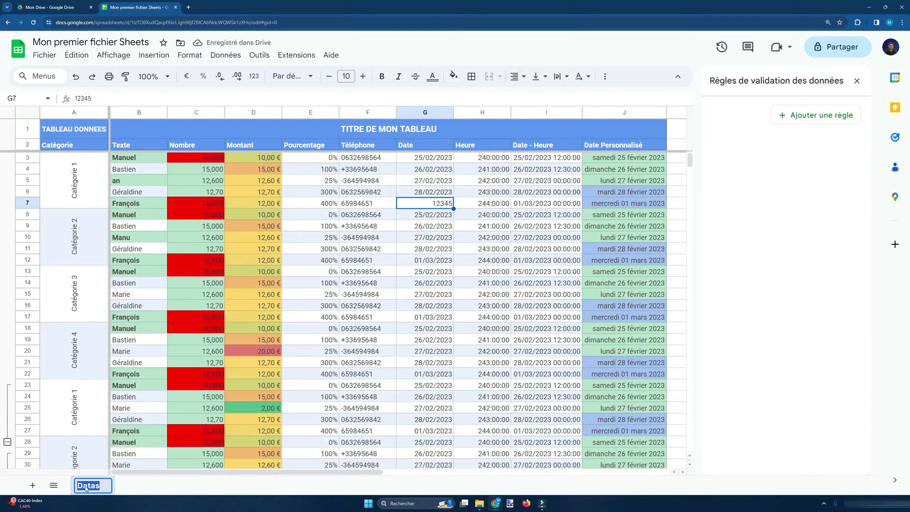
{"action": "type", "text": "Datas"}
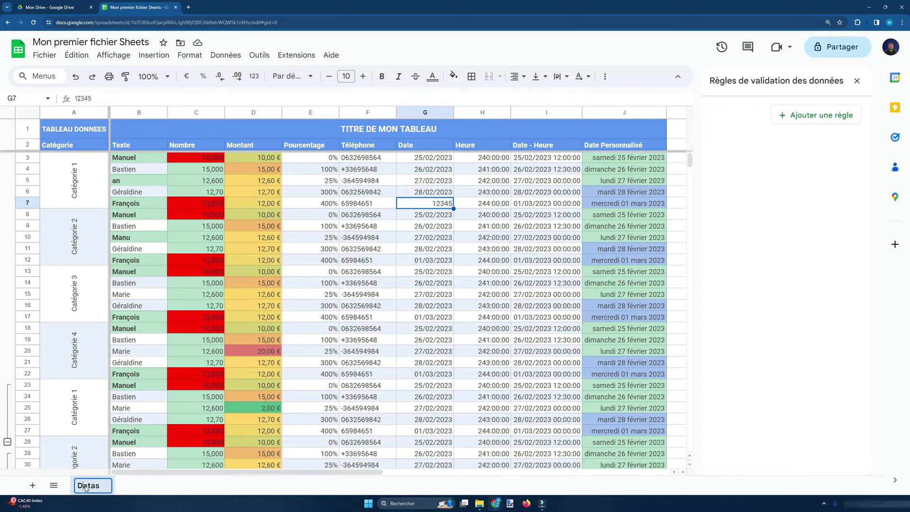
{"action": "key", "text": "Return"}
{"action": "left_click", "coordinate": [106, 485]}
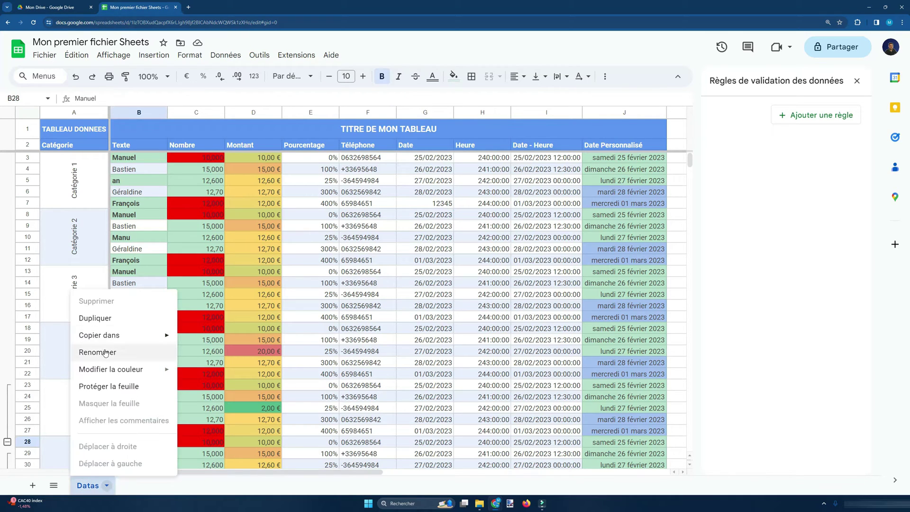
{"action": "left_click", "coordinate": [277, 356]}
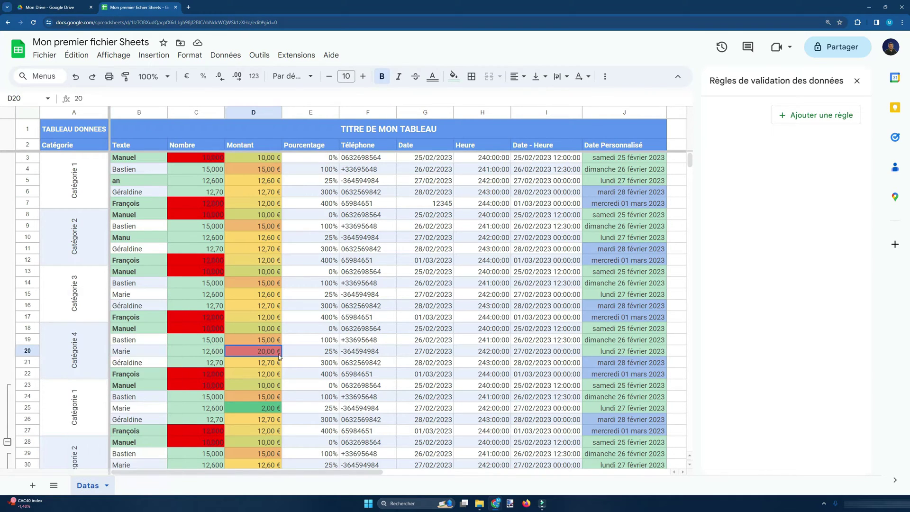
Add a new sheet to the workbook and name it "Validation des données"
{"action": "left_click", "coordinate": [33, 485]}
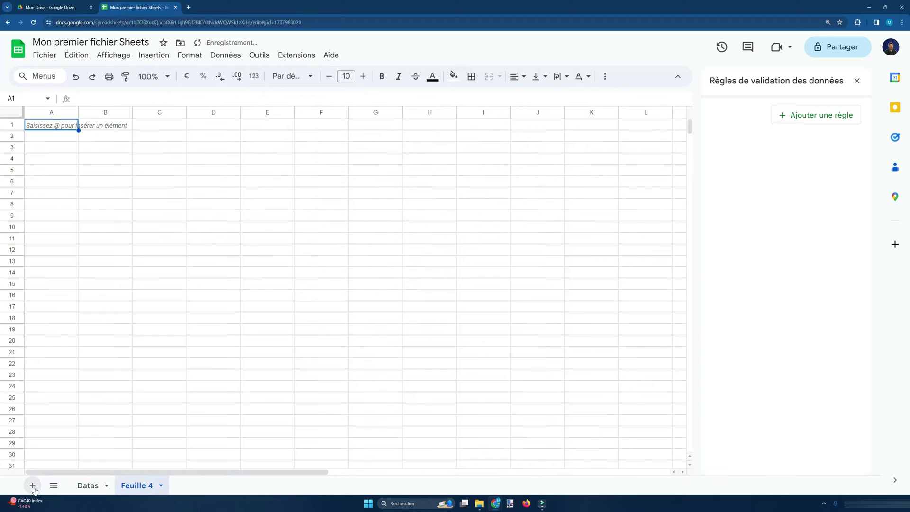
{"action": "double_click", "coordinate": [134, 489]}
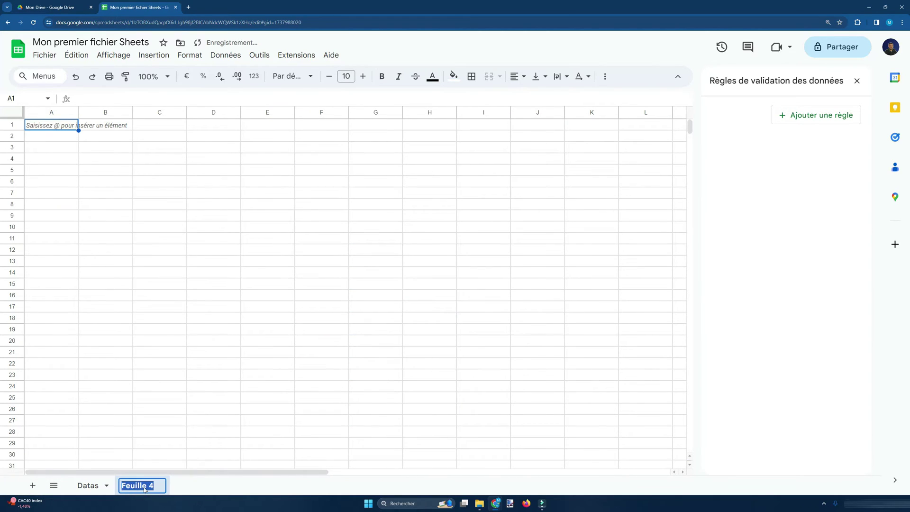
{"action": "type", "text": "Validati"}
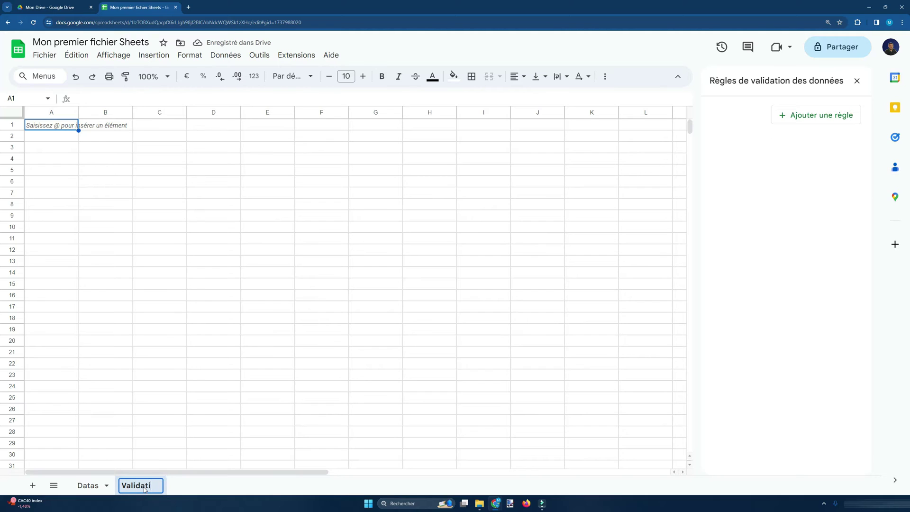
{"action": "type", "text": "on des données"}
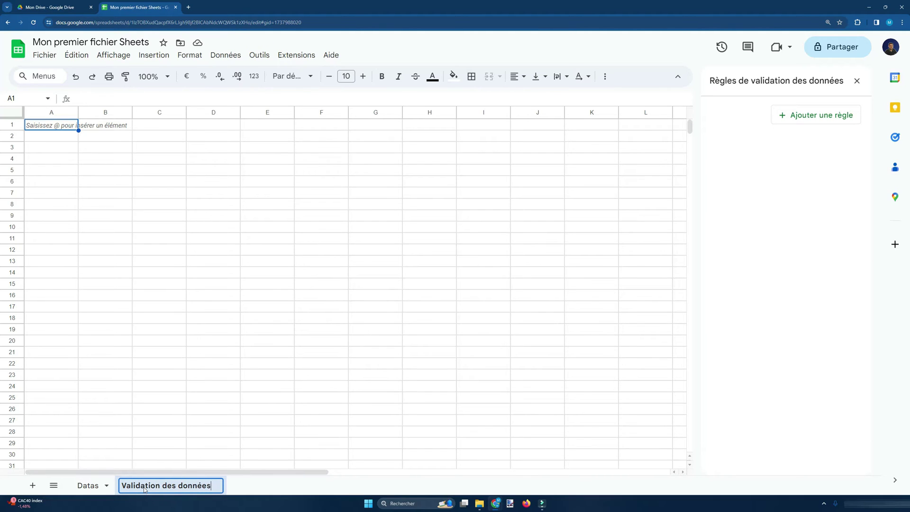
{"action": "key", "text": "Return"}
Enter the heading "Menu Déroulant" in cell C1 of the Validation des données sheet
{"action": "left_click", "coordinate": [157, 295]}
{"action": "left_click", "coordinate": [153, 125]}
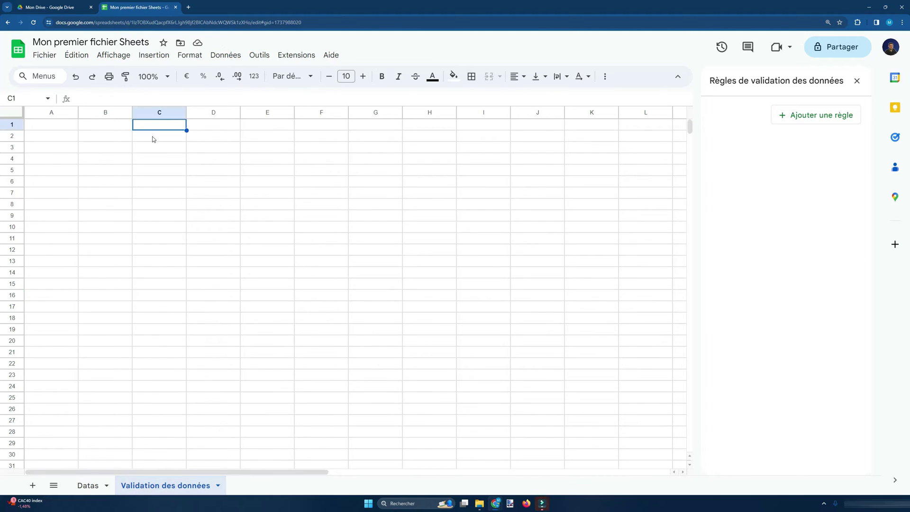
{"action": "left_click", "coordinate": [152, 137]}
{"action": "left_click", "coordinate": [154, 127]}
{"action": "type", "text": "Menu Dér"}
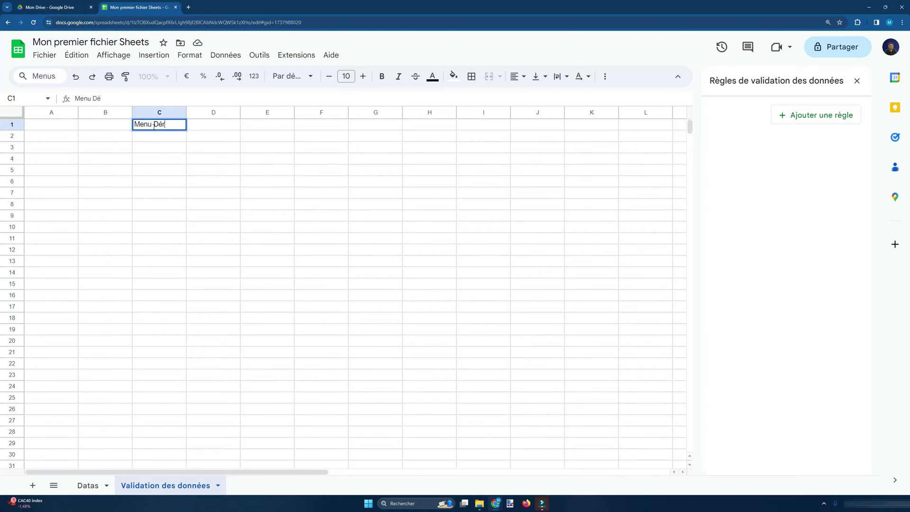
{"action": "type", "text": "oulant"}
{"action": "key", "text": "Return"}
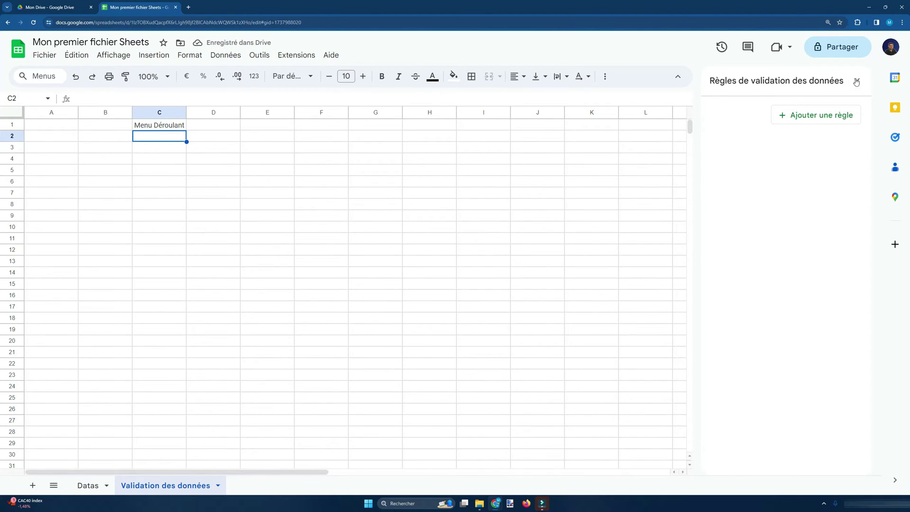
Add a data validation rule to cell C2 with the "Menu déroulant" criterion
{"action": "left_click", "coordinate": [809, 120]}
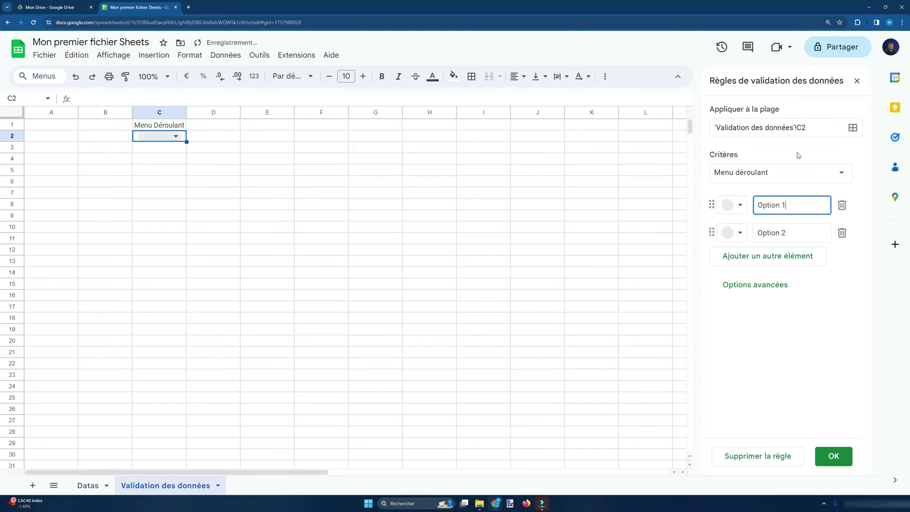
{"action": "left_click", "coordinate": [790, 173]}
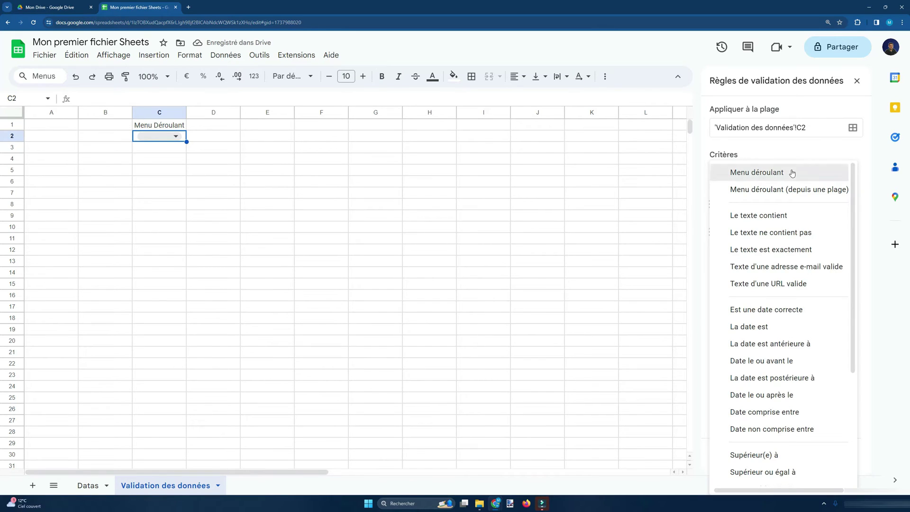
{"action": "left_click", "coordinate": [793, 172]}
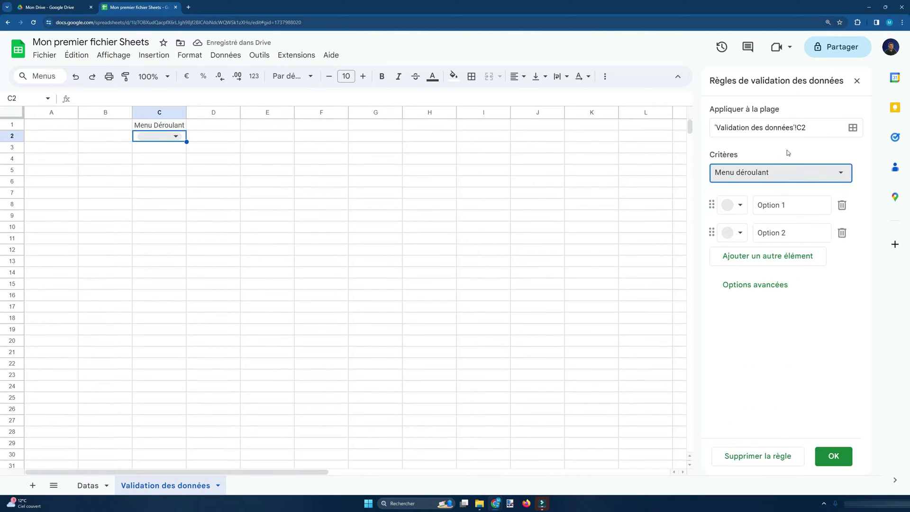
Add the items "Option 3" and "Option4" to the C2 drop-down rule and save the rule
{"action": "left_click", "coordinate": [787, 150]}
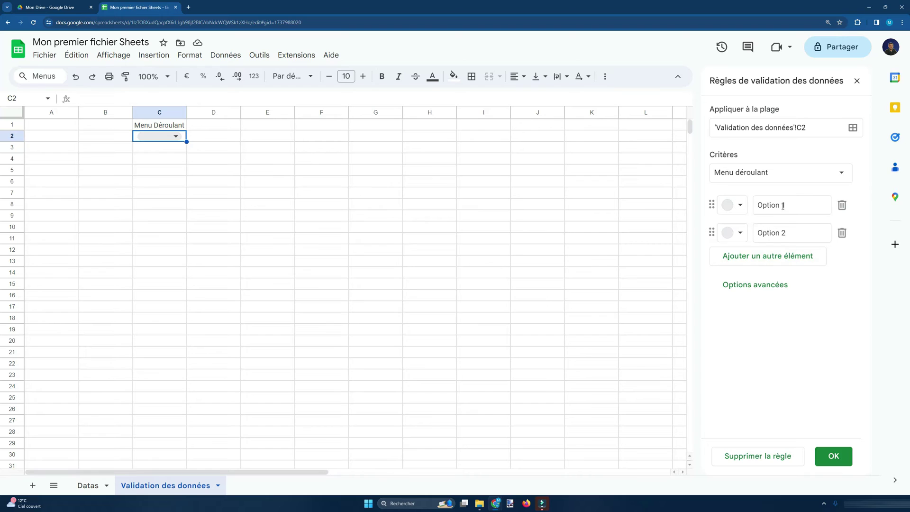
{"action": "left_click", "coordinate": [775, 256]}
{"action": "left_click", "coordinate": [771, 284]}
{"action": "left_click", "coordinate": [778, 262]}
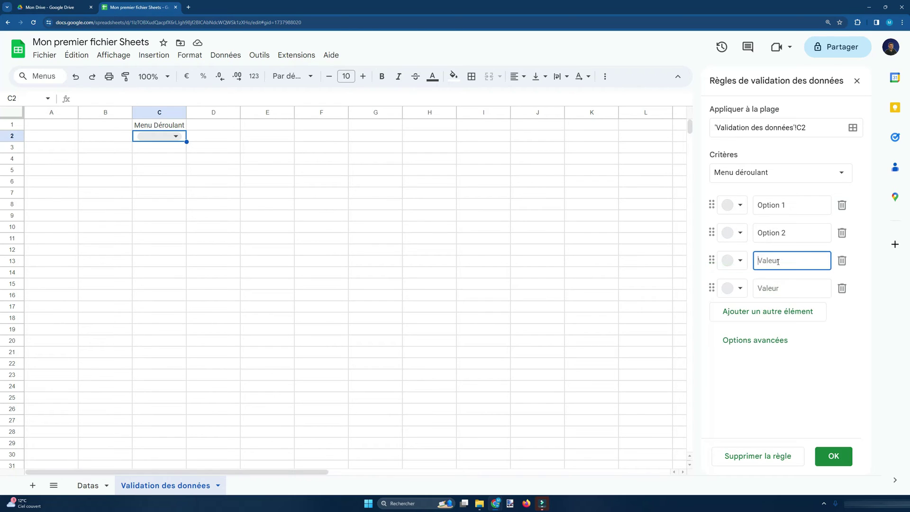
{"action": "type", "text": "Option 3"}
{"action": "left_click", "coordinate": [778, 289]}
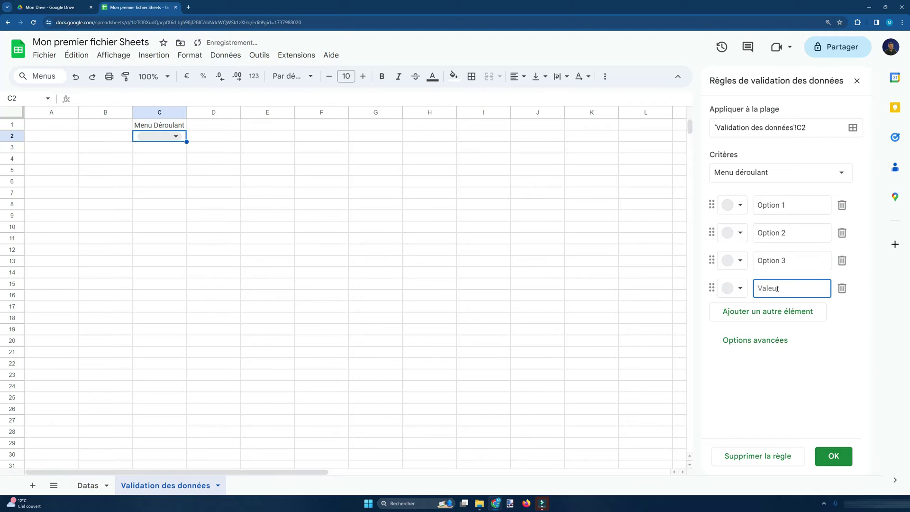
{"action": "type", "text": "Option 4"}
{"action": "left_click", "coordinate": [834, 456]}
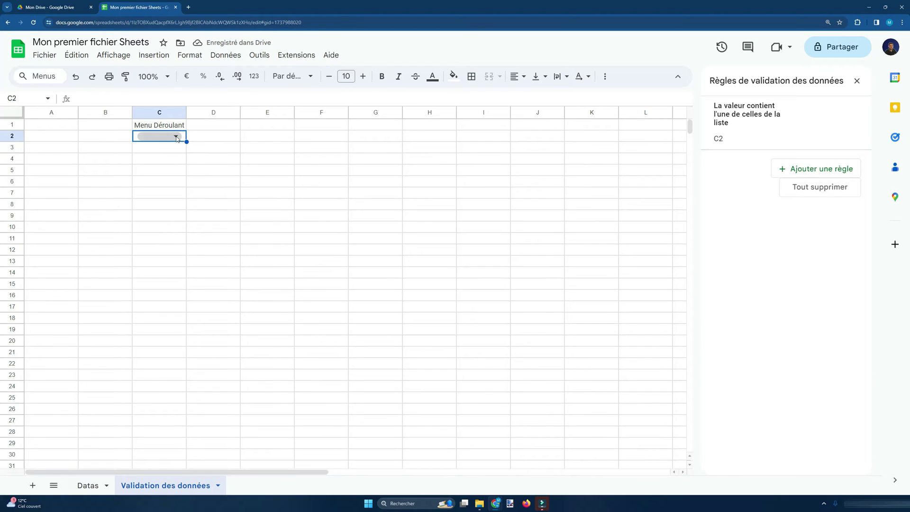
Reopen the C2 drop-down rule and colour Option 1 light red, Option 2 light orange, Option 3 light green and Option4 light blue
{"action": "left_click", "coordinate": [176, 138]}
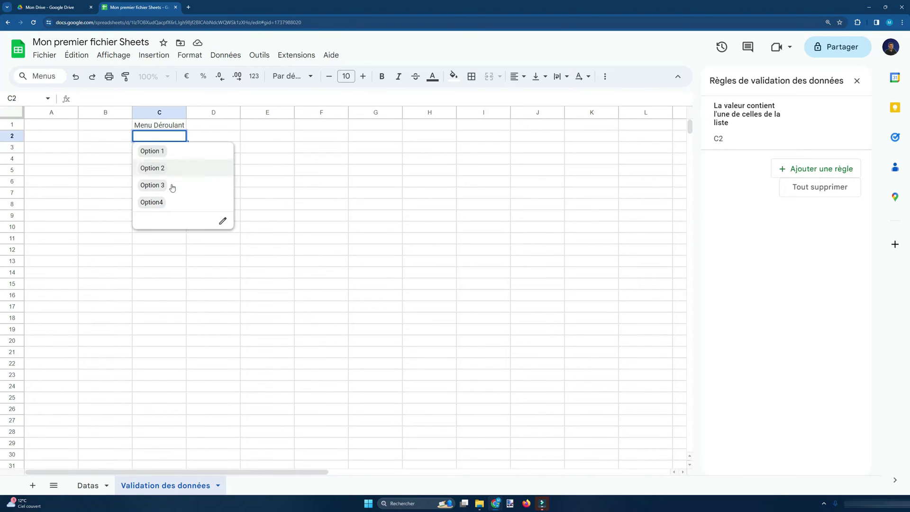
{"action": "left_click", "coordinate": [222, 222]}
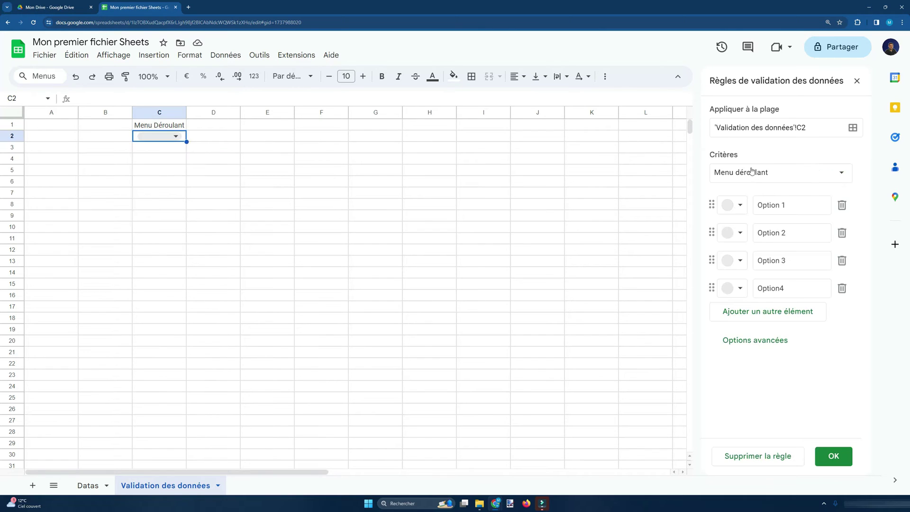
{"action": "left_click", "coordinate": [740, 205]}
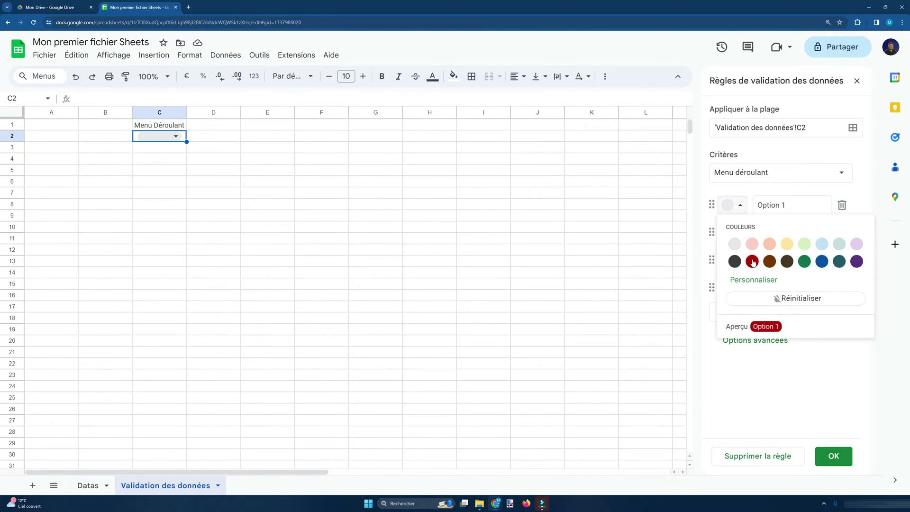
{"action": "left_click", "coordinate": [753, 244]}
{"action": "left_click", "coordinate": [740, 233]}
{"action": "left_click", "coordinate": [770, 271]}
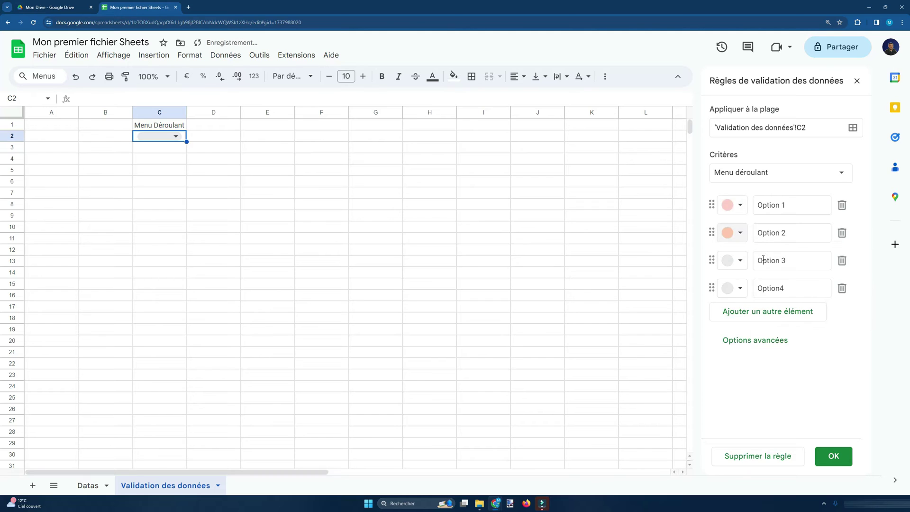
{"action": "left_click", "coordinate": [740, 260]}
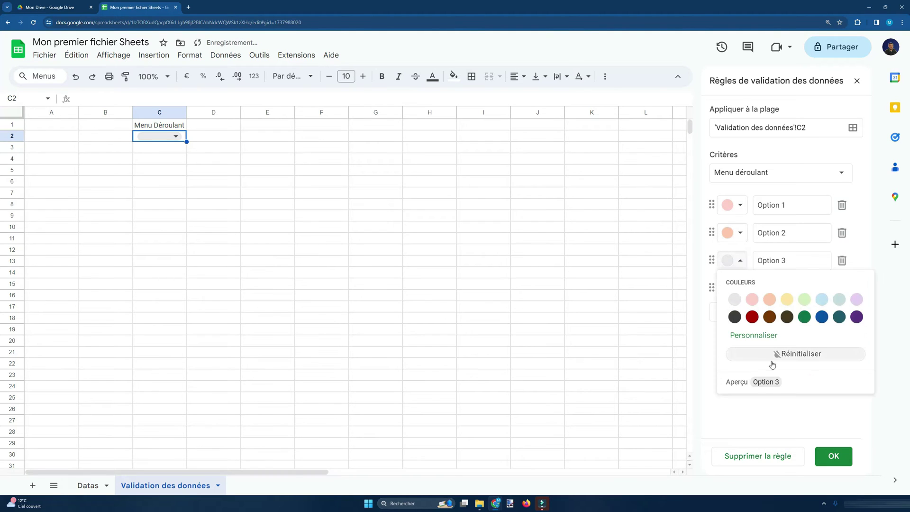
{"action": "left_click", "coordinate": [804, 300]}
{"action": "left_click", "coordinate": [740, 288]}
{"action": "left_click", "coordinate": [822, 327]}
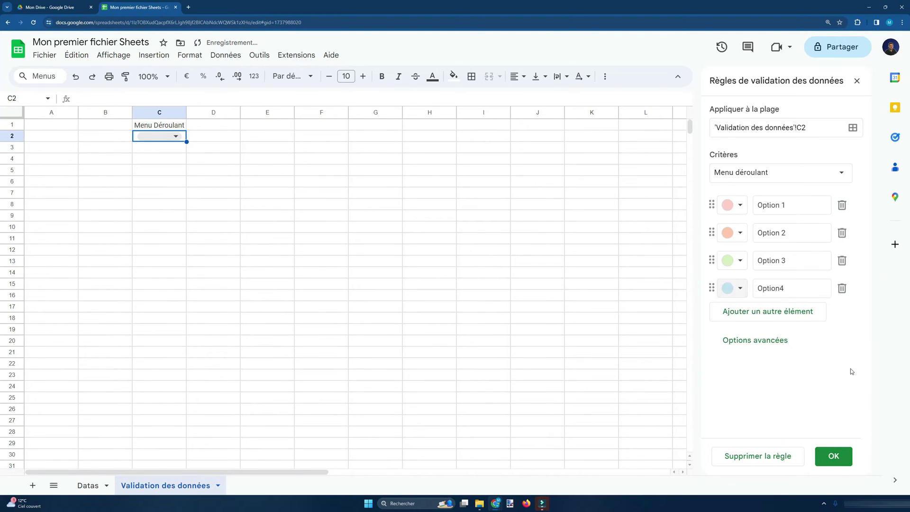
Expand the rule's advanced options and try the "Flèche" and "Texte brut" display styles on cell C2
{"action": "left_click", "coordinate": [771, 344]}
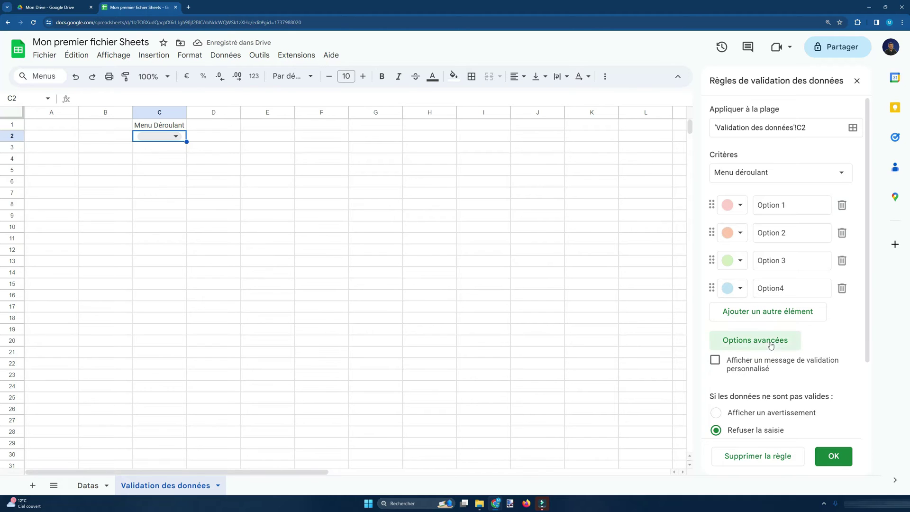
{"action": "scroll", "coordinate": [835, 332], "scroll_direction": "down", "scroll_amount": 2}
{"action": "scroll", "coordinate": [868, 329], "scroll_direction": "up", "scroll_amount": 2}
{"action": "scroll", "coordinate": [871, 328], "scroll_direction": "down", "scroll_amount": 2}
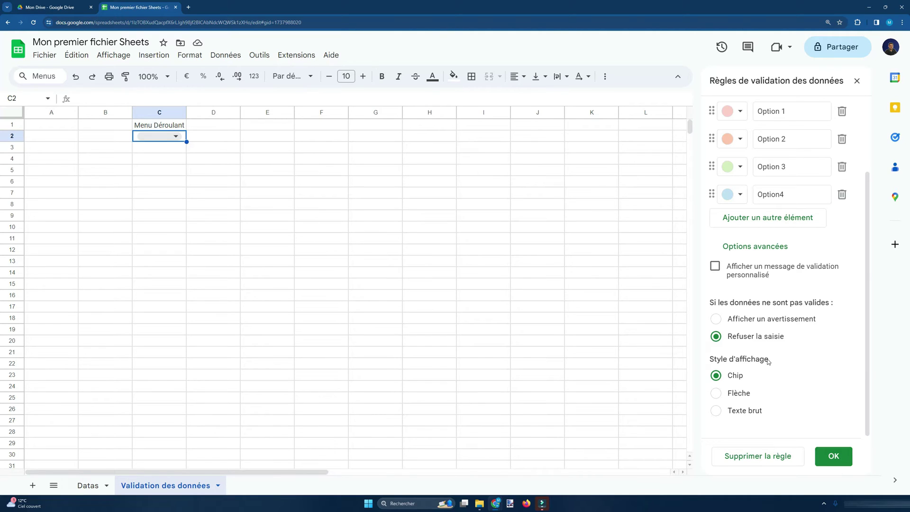
{"action": "left_click", "coordinate": [717, 376]}
{"action": "left_click", "coordinate": [717, 393]}
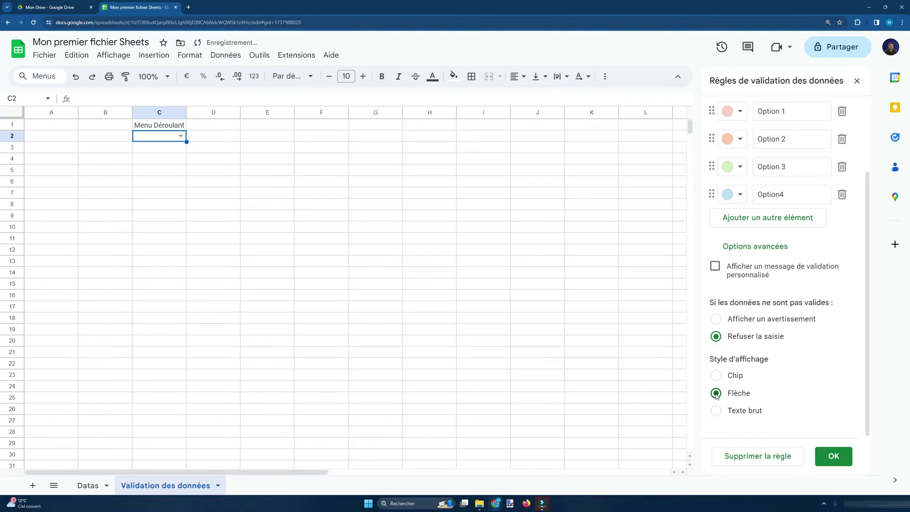
{"action": "left_click", "coordinate": [181, 136]}
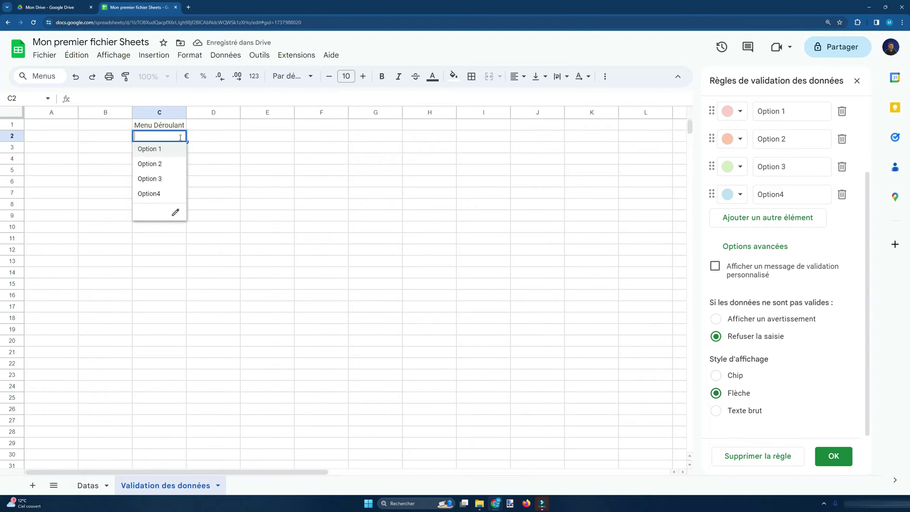
{"action": "left_click", "coordinate": [198, 136]}
{"action": "left_click", "coordinate": [748, 412]}
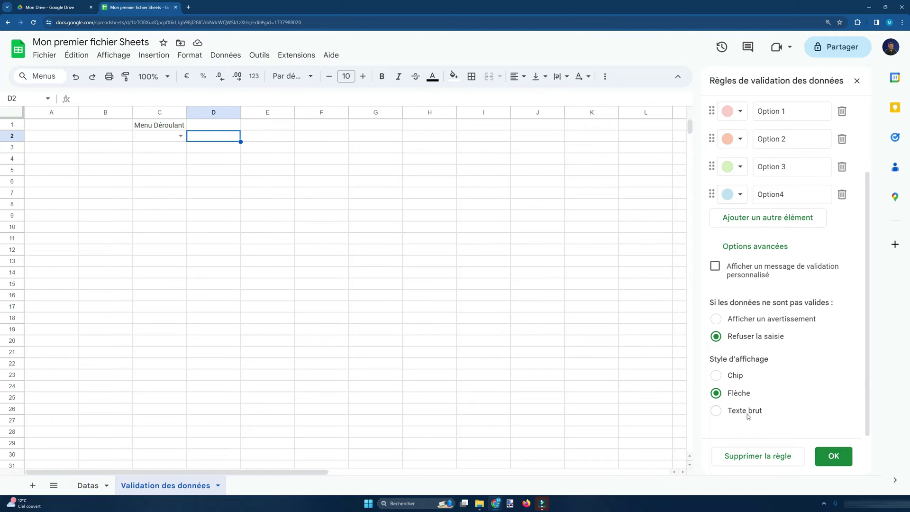
{"action": "left_click", "coordinate": [145, 138]}
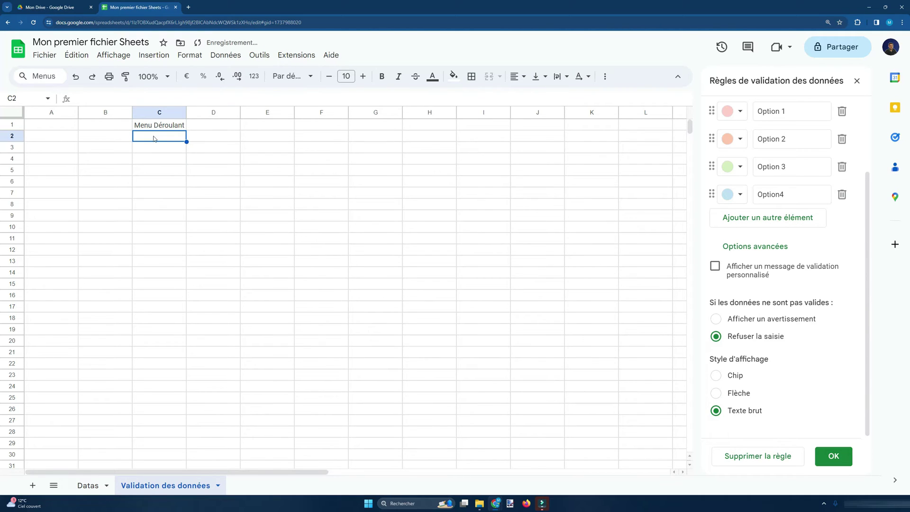
Set the rule's display style to "Flèche" and choose Option 1 in cell C2
{"action": "left_click", "coordinate": [733, 395]}
{"action": "left_click", "coordinate": [734, 378]}
{"action": "left_click", "coordinate": [734, 394]}
{"action": "scroll", "coordinate": [825, 248], "scroll_direction": "up", "scroll_amount": 2}
{"action": "left_click", "coordinate": [180, 136]}
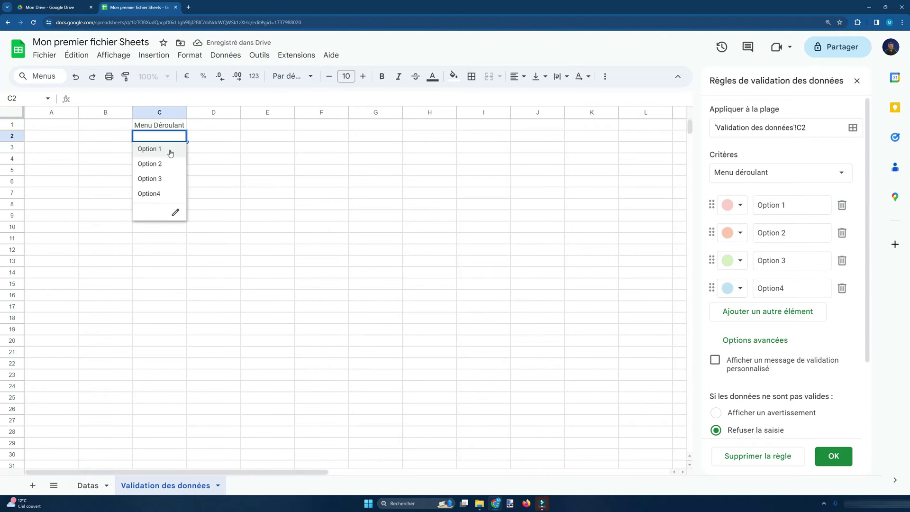
{"action": "left_click", "coordinate": [169, 151]}
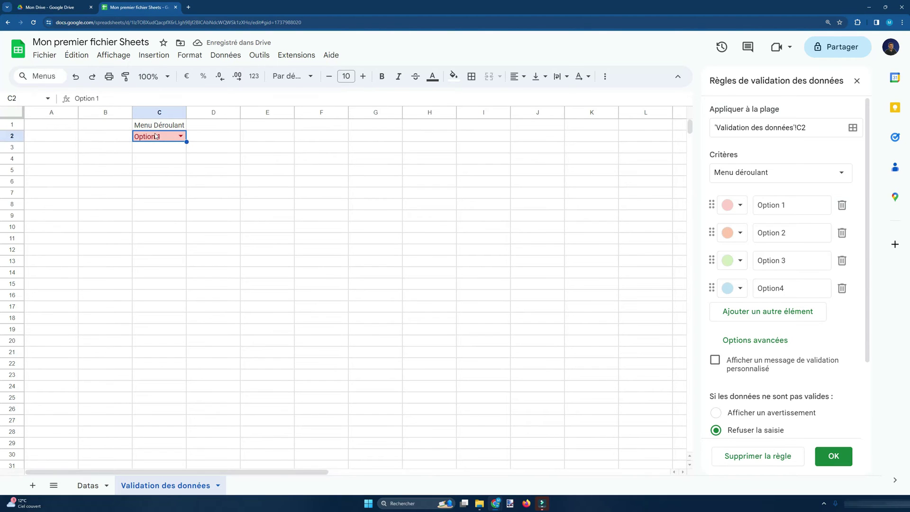
Set the rule's display style to "Chip" and clear the value in cell C2
{"action": "scroll", "coordinate": [763, 378], "scroll_direction": "down", "scroll_amount": 2}
{"action": "left_click", "coordinate": [736, 377]}
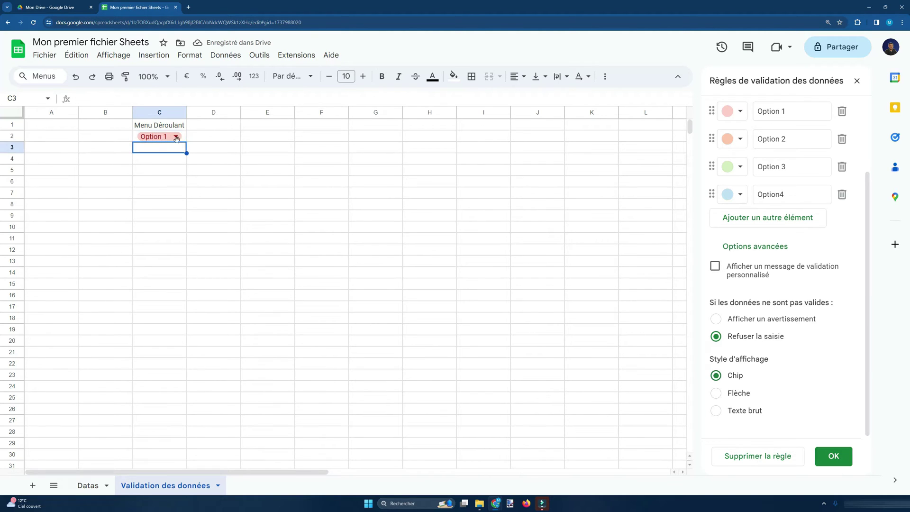
{"action": "key", "text": "Delete"}
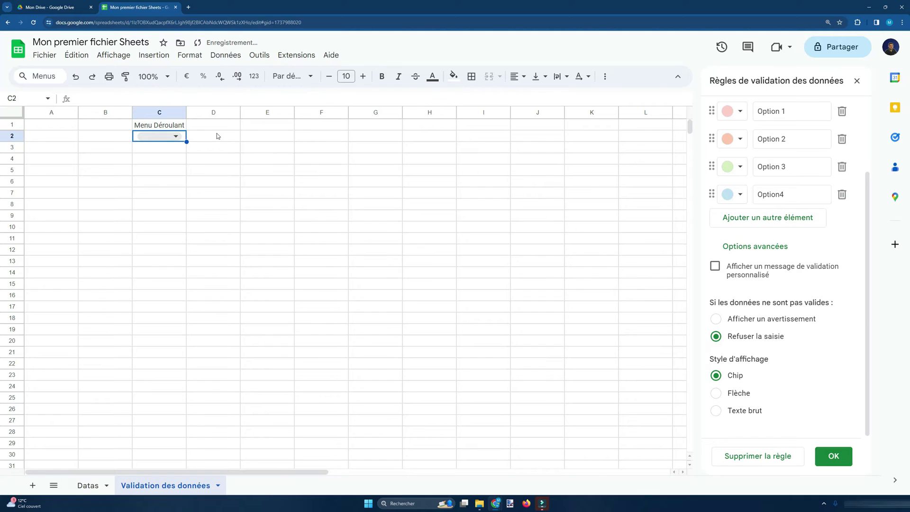
Copy the C2 drop-down down column C to row 18, and remove it from C12:C18
{"action": "key", "text": "ctrl+c"}
{"action": "left_click", "coordinate": [178, 154]}
{"action": "key", "text": "ctrl+v"}
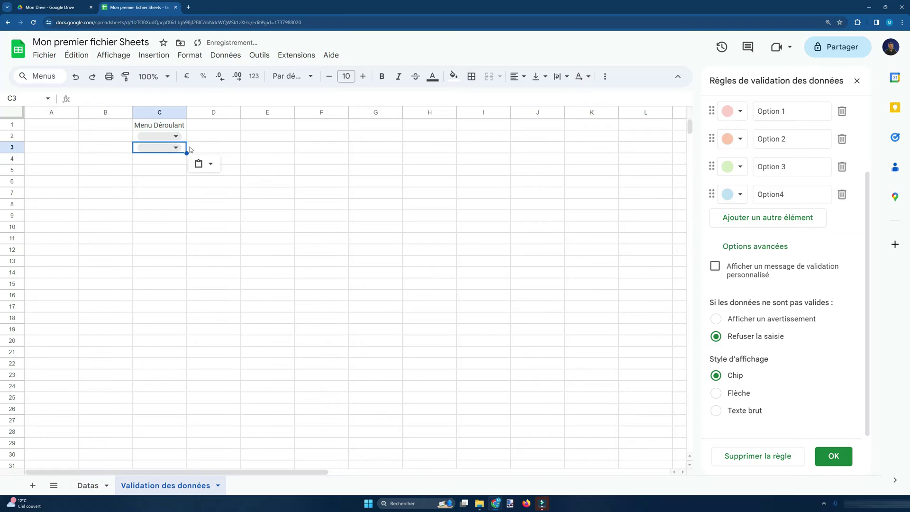
{"action": "left_click", "coordinate": [189, 148]}
{"action": "left_click", "coordinate": [185, 149]}
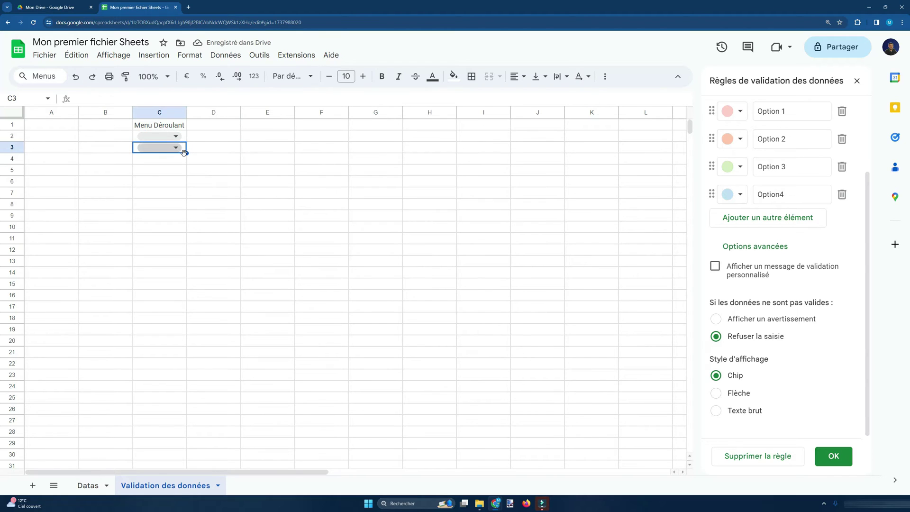
{"action": "left_click_drag", "start_coordinate": [187, 153], "coordinate": [184, 255]}
{"action": "left_click", "coordinate": [190, 306]}
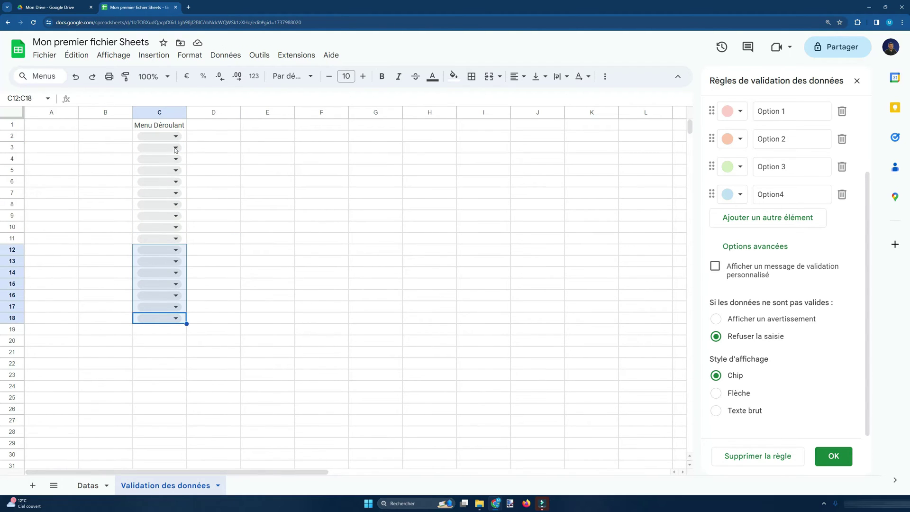
{"action": "left_click_drag", "start_coordinate": [176, 136], "coordinate": [186, 321]}
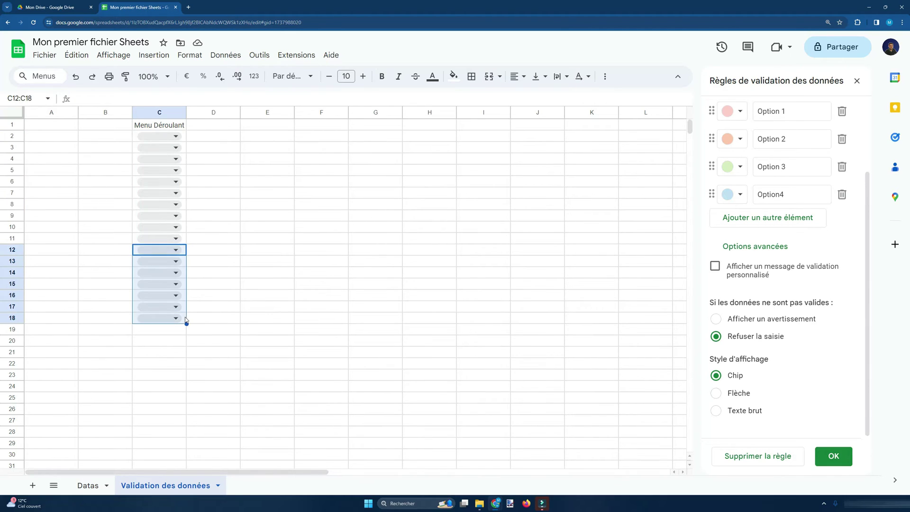
{"action": "key", "text": "Delete"}
Choose Option 1 in cell C2 and set the C2 rule's display style to "Flèche"
{"action": "left_click", "coordinate": [173, 136]}
{"action": "left_click", "coordinate": [151, 149]}
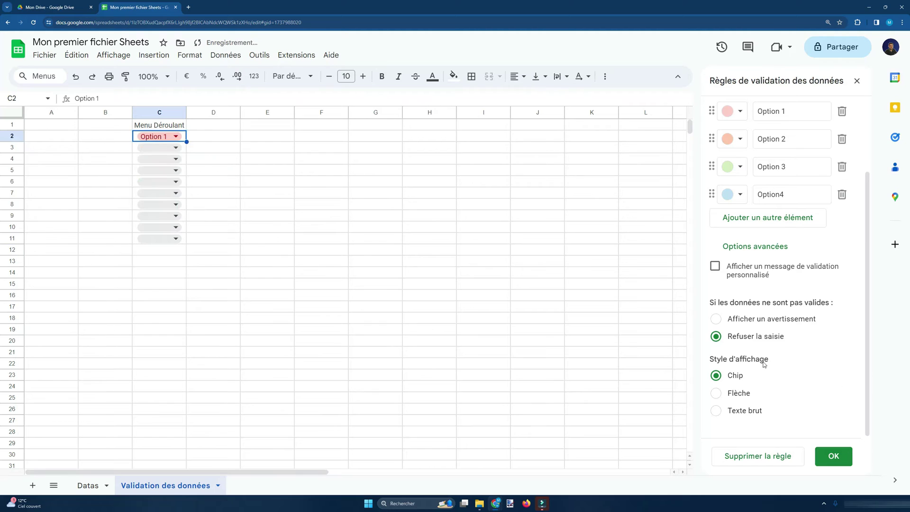
{"action": "left_click", "coordinate": [733, 400]}
Choose Option 1 in C3, Option 2 in C4 and Option 3 in C5 from their drop-downs
{"action": "left_click", "coordinate": [175, 148]}
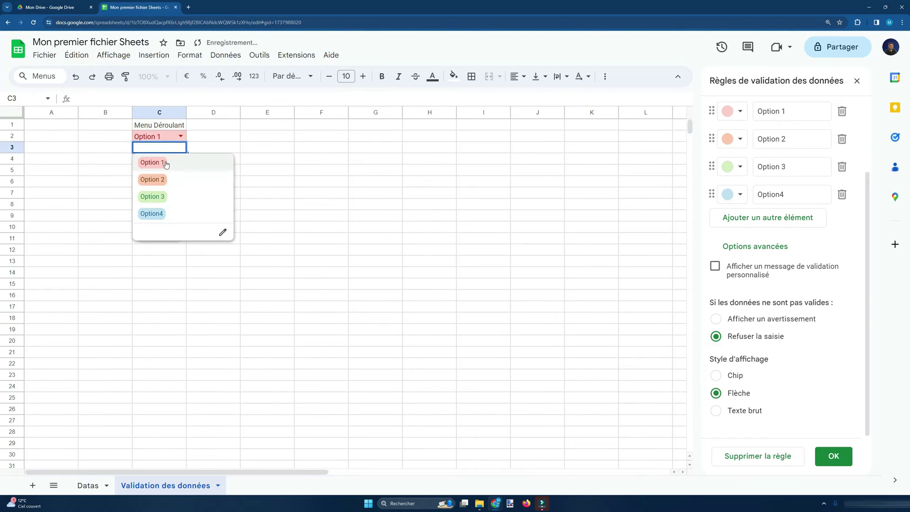
{"action": "left_click", "coordinate": [175, 163]}
{"action": "left_click", "coordinate": [176, 160]}
{"action": "left_click", "coordinate": [156, 191]}
{"action": "left_click", "coordinate": [175, 170]}
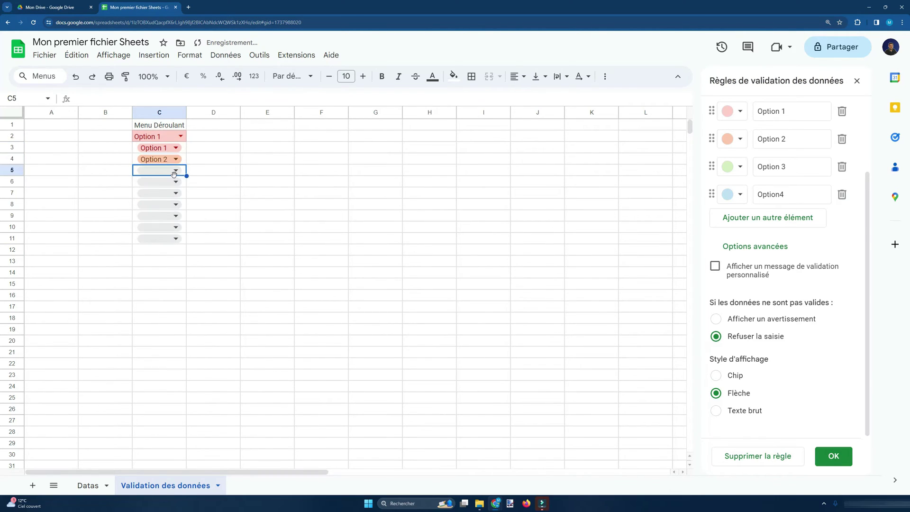
{"action": "left_click", "coordinate": [176, 169]}
{"action": "left_click", "coordinate": [171, 219]}
Save the separate C2 validation rule and delete it from the rules list
{"action": "scroll", "coordinate": [825, 306], "scroll_direction": "up", "scroll_amount": 2}
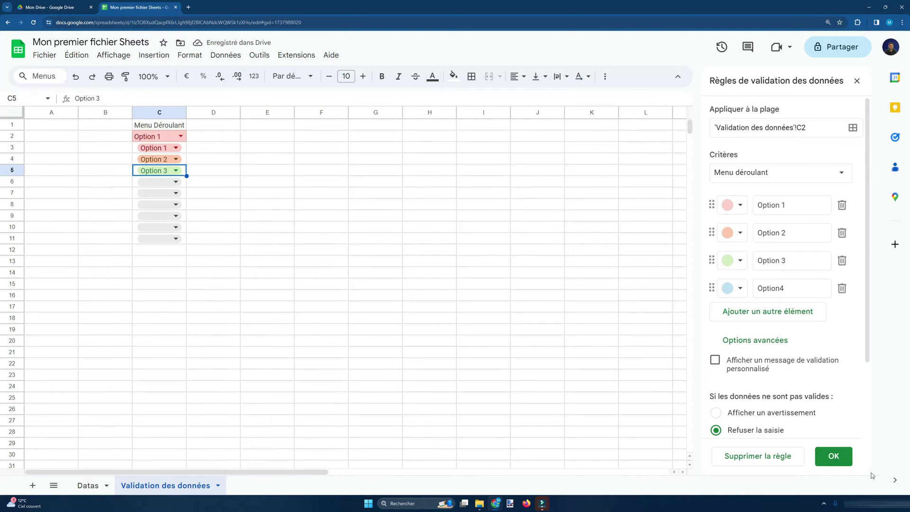
{"action": "left_click", "coordinate": [833, 456]}
{"action": "left_click", "coordinate": [857, 117]}
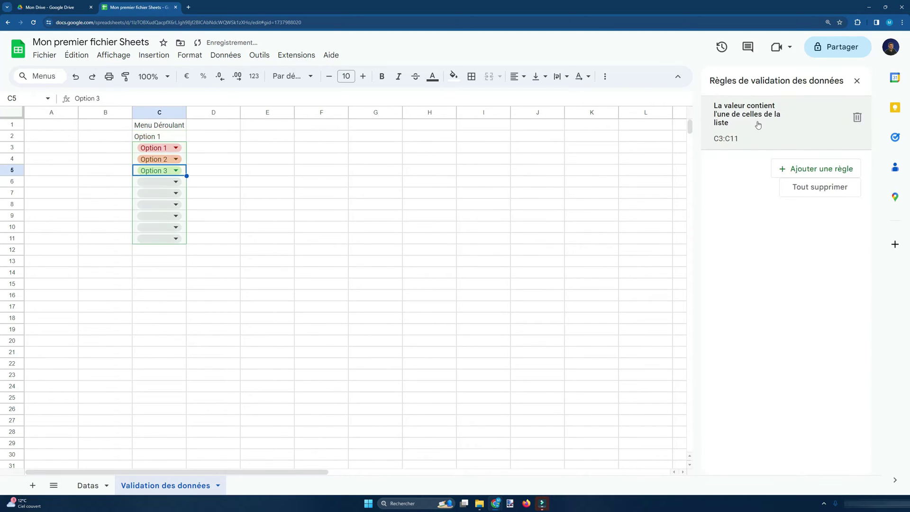
Set the C3:C11 rule's display style to "Flèche" and paste an Option 1 drop-down cell into C2
{"action": "left_click", "coordinate": [758, 125]}
{"action": "left_click", "coordinate": [789, 130]}
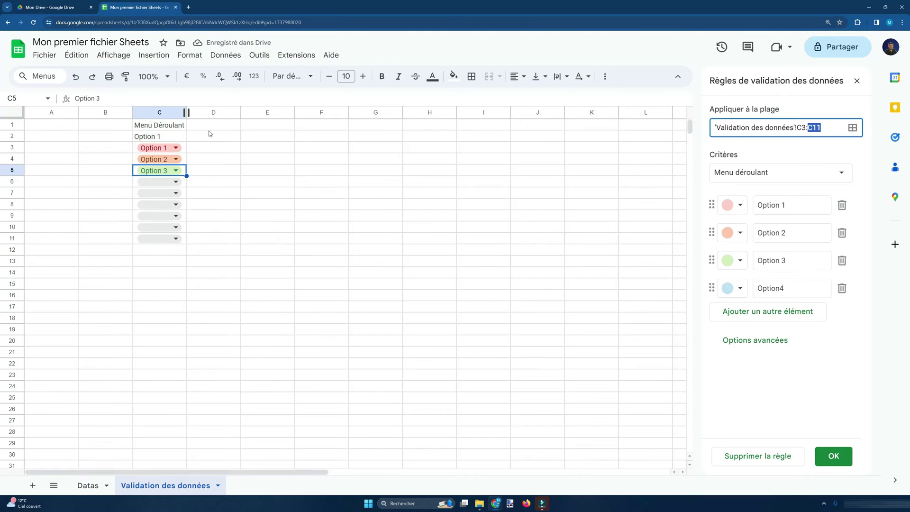
{"action": "left_click", "coordinate": [754, 340]}
{"action": "scroll", "coordinate": [753, 401], "scroll_direction": "down", "scroll_amount": 1}
{"action": "left_click", "coordinate": [732, 393]}
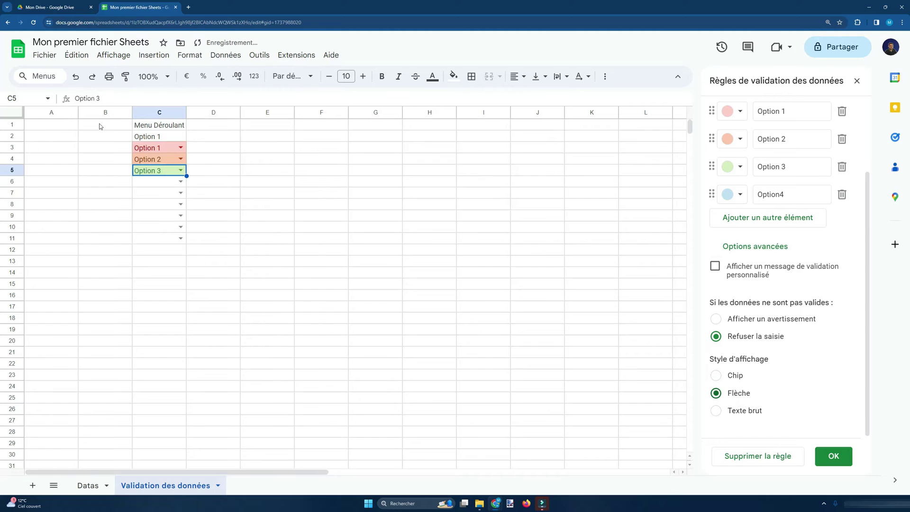
{"action": "left_click", "coordinate": [158, 137]}
{"action": "key", "text": "ctrl+v"}
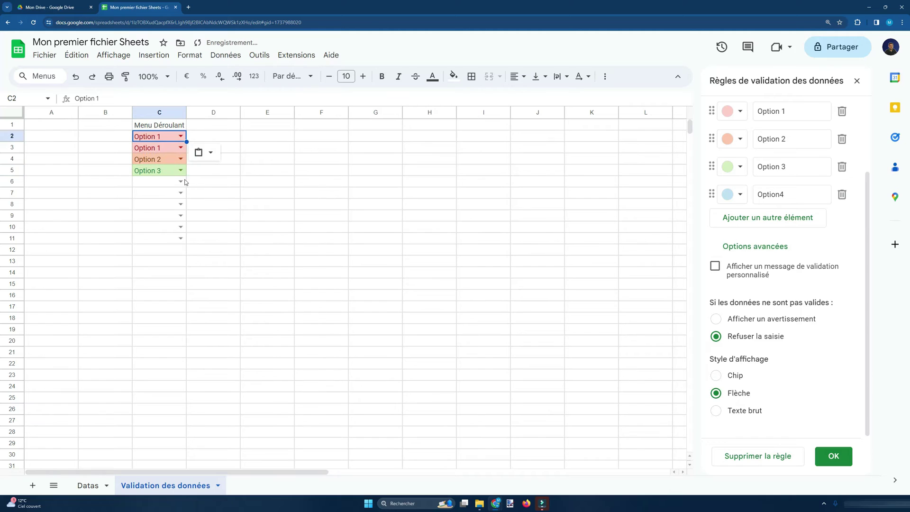
Choose Option4 in C6, Option 3 in C7 and Option 1 in C8 from their drop-downs
{"action": "left_click", "coordinate": [184, 182]}
{"action": "left_click", "coordinate": [169, 238]}
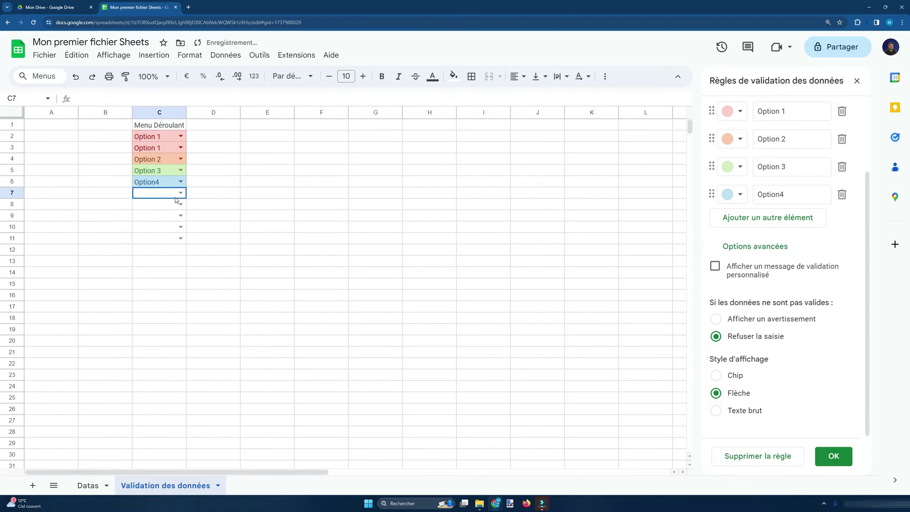
{"action": "left_click", "coordinate": [180, 194]}
{"action": "left_click", "coordinate": [163, 235]}
{"action": "left_click", "coordinate": [175, 204]}
{"action": "left_click", "coordinate": [181, 205]}
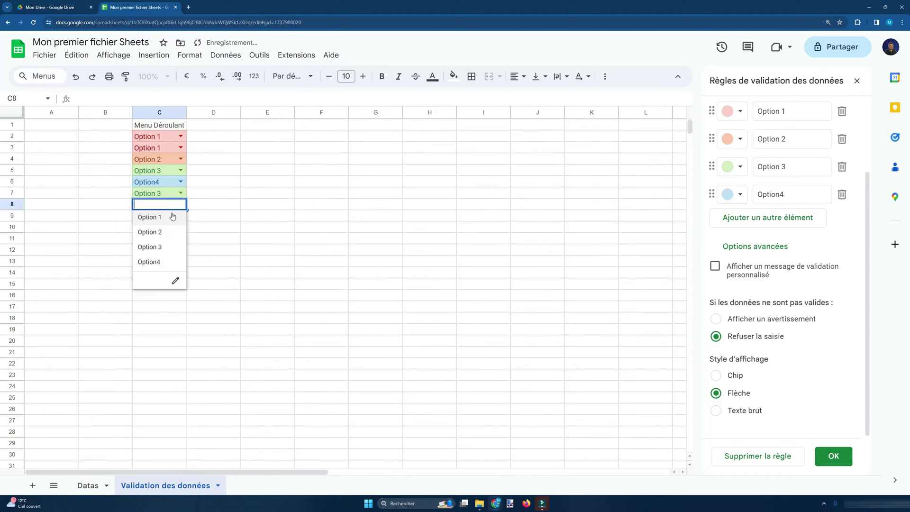
{"action": "left_click", "coordinate": [172, 218]}
Choose Option 2 in cells C9, C10 and C11 from their drop-downs
{"action": "left_click", "coordinate": [180, 217]}
{"action": "left_click", "coordinate": [156, 244]}
{"action": "left_click", "coordinate": [181, 227]}
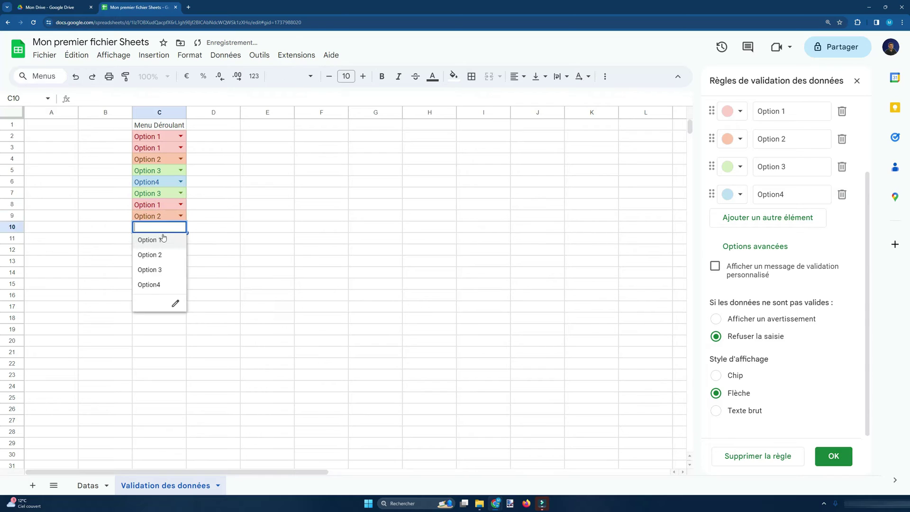
{"action": "left_click", "coordinate": [159, 257]}
{"action": "left_click", "coordinate": [178, 239]}
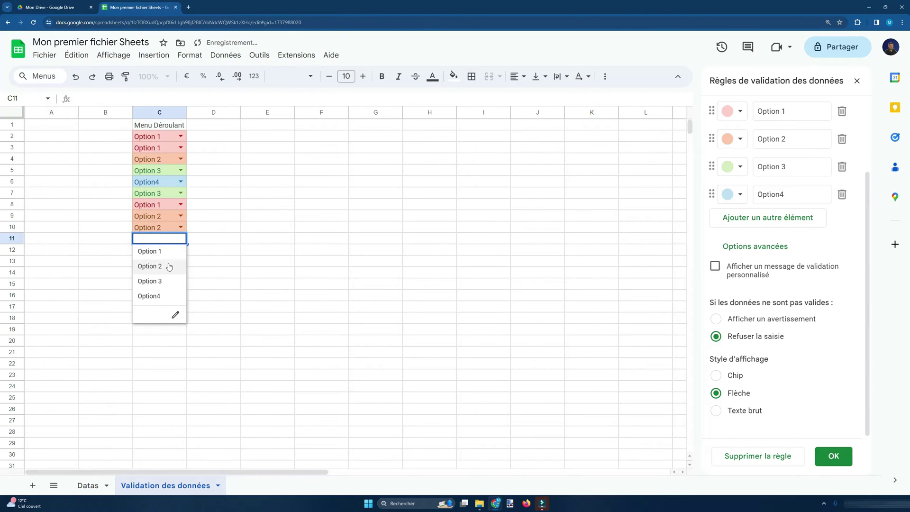
{"action": "left_click", "coordinate": [167, 266]}
{"action": "left_click", "coordinate": [284, 239]}
Clear cell C6 and try to enter the unlisted value "Option 10" in it
{"action": "left_click", "coordinate": [169, 180]}
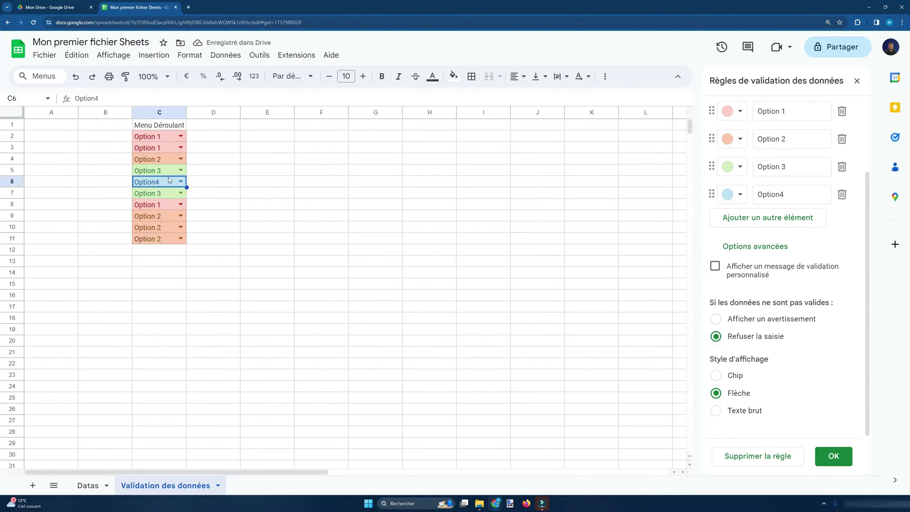
{"action": "key", "text": "Delete"}
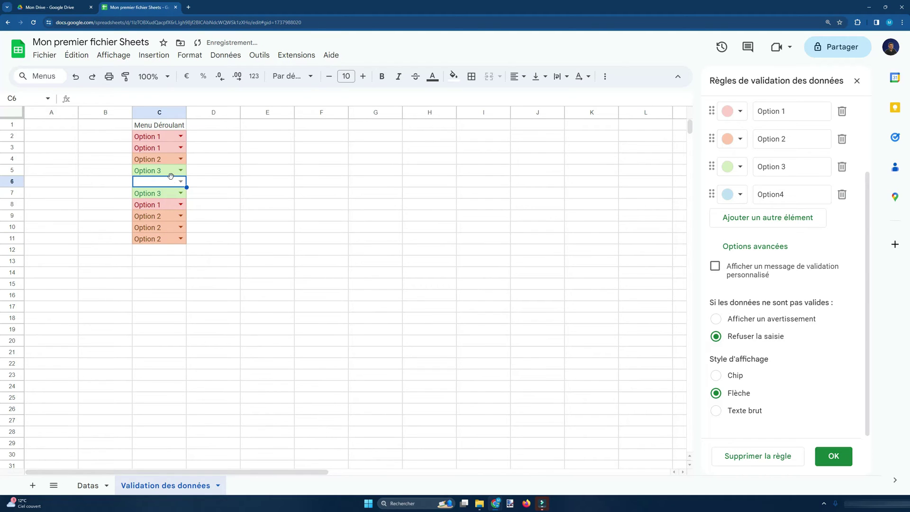
{"action": "type", "text": "Option 10"}
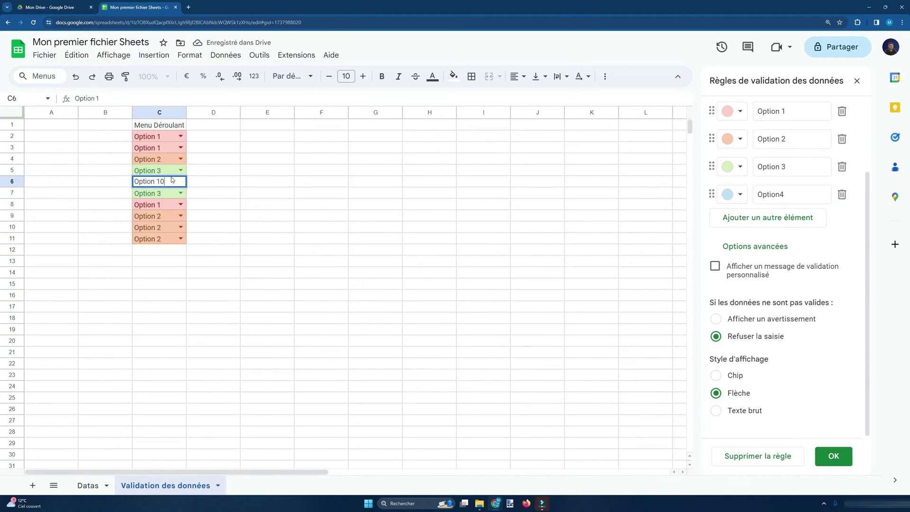
{"action": "key", "text": "Return"}
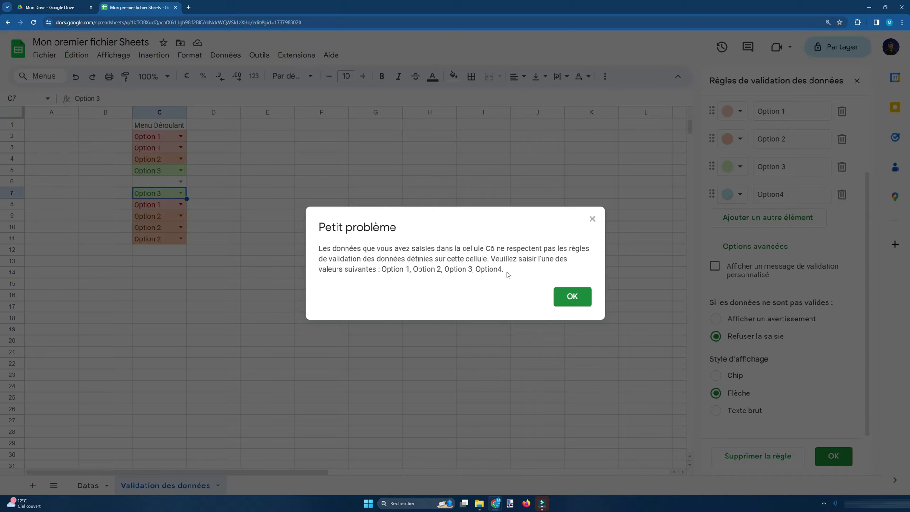
Read the explanation in the "Petit problème" dialog about the C6 entry and dismiss it
{"action": "left_click_drag", "start_coordinate": [508, 275], "coordinate": [491, 260]}
{"action": "left_click", "coordinate": [439, 269]}
{"action": "mouse_move", "coordinate": [496, 259]}
{"action": "left_mouse_down"}
{"action": "mouse_move", "coordinate": [506, 272]}
{"action": "mouse_move", "coordinate": [488, 259]}
{"action": "left_mouse_up"}
{"action": "left_click", "coordinate": [488, 259]}
{"action": "left_click_drag", "start_coordinate": [491, 259], "coordinate": [320, 249]}
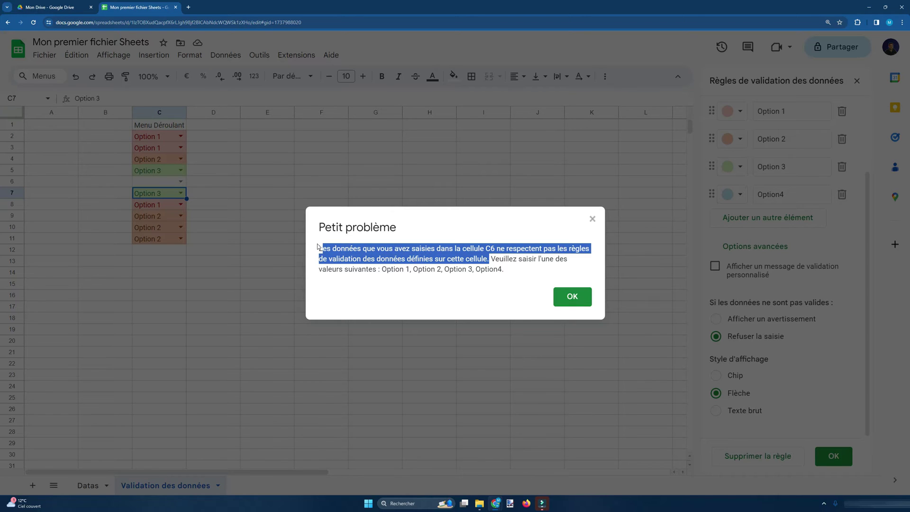
{"action": "left_click", "coordinate": [574, 296]}
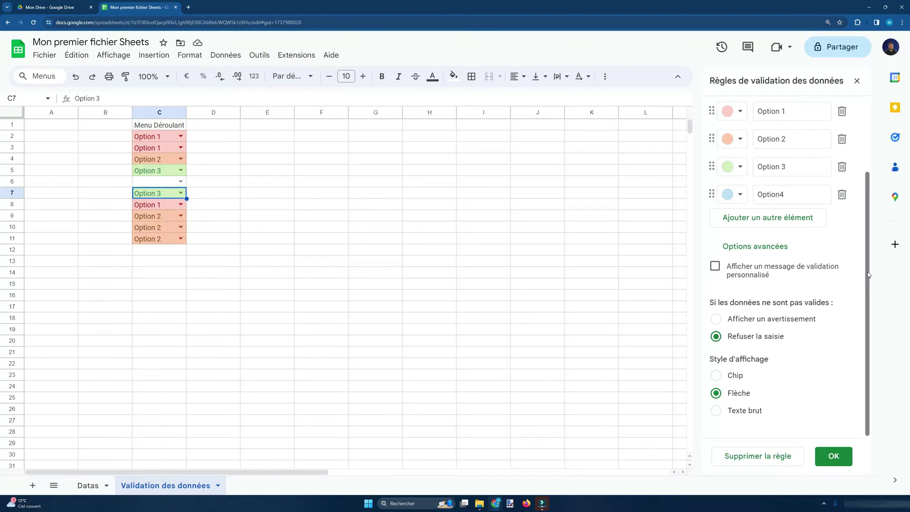
Enable the custom validation message on the C3:C11 rule with the text "Veuillez entrer une valeur dans la liste" and save the rule
{"action": "left_click", "coordinate": [733, 270]}
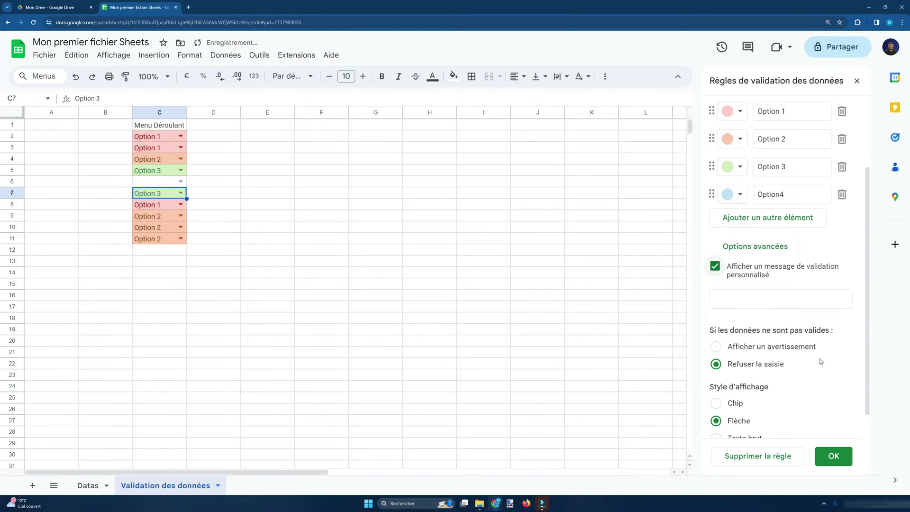
{"action": "scroll", "coordinate": [815, 293], "scroll_direction": "down", "scroll_amount": 1}
{"action": "left_click", "coordinate": [802, 275]}
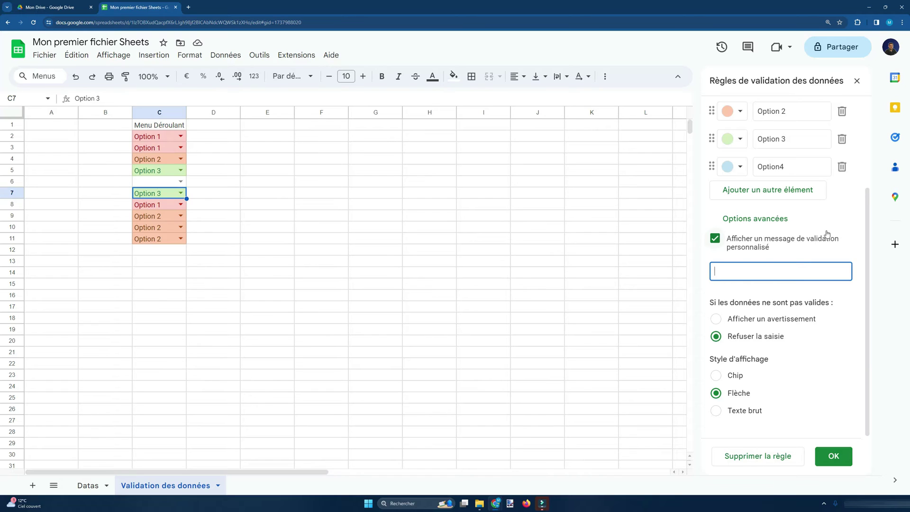
{"action": "type", "text": "Veuillez entrer une valeur dan"}
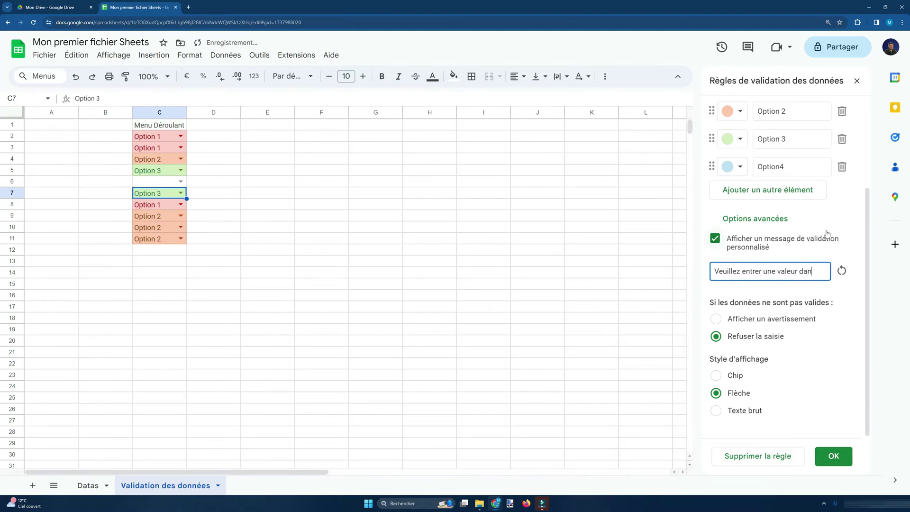
{"action": "type", "text": "s la liste"}
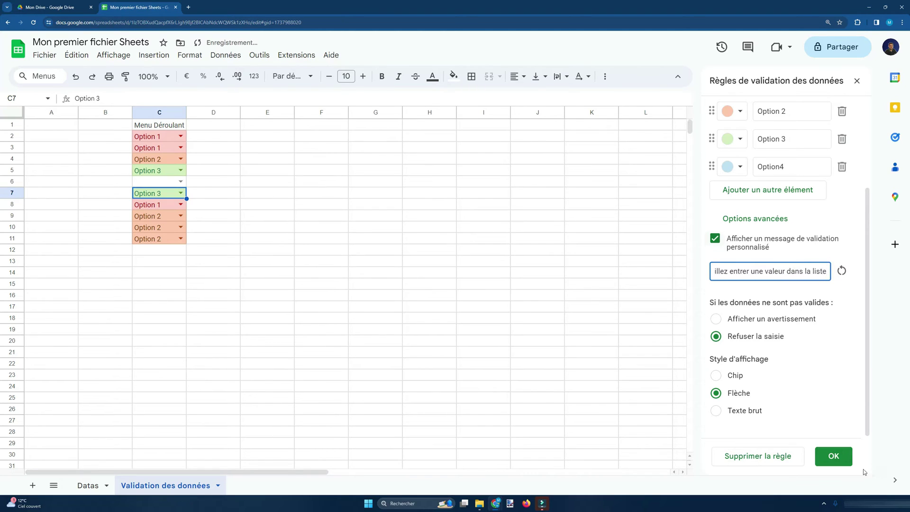
{"action": "left_click", "coordinate": [847, 458]}
Begin entering "Option" in C6 and accept the suggested Option 1
{"action": "left_click", "coordinate": [163, 182]}
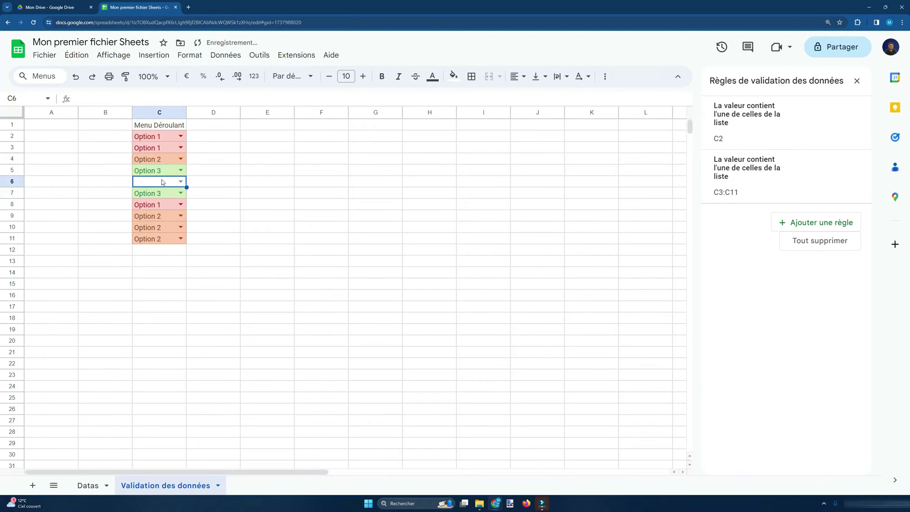
{"action": "type", "text": "Optio"}
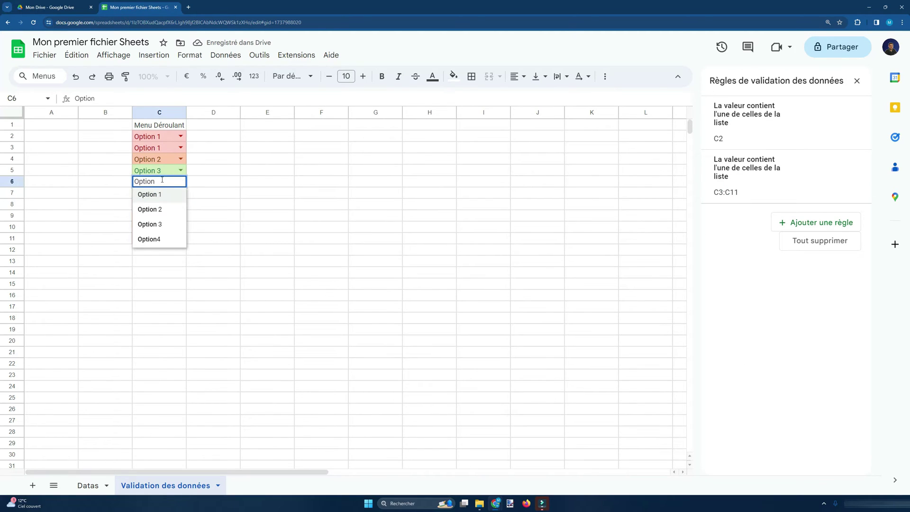
{"action": "type", "text": "n"}
{"action": "key", "text": "Return"}
Try to replace the C6 value with the unlisted "Option 4" and dismiss the custom validation message
{"action": "type", "text": "Option 4"}
{"action": "key", "text": "Return"}
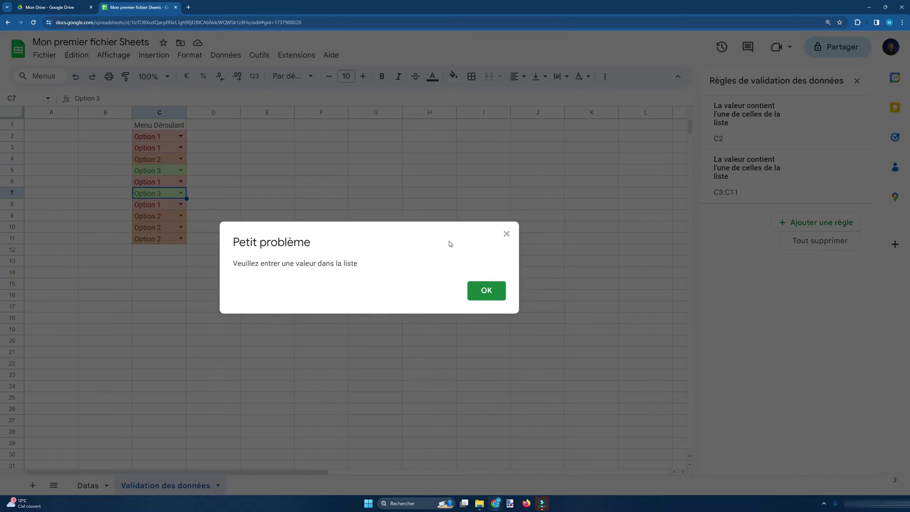
{"action": "left_click", "coordinate": [497, 292]}
Set the C3:C11 rule's invalid-data handling to "Afficher un avertissement" and save the rule
{"action": "scroll", "coordinate": [732, 323], "scroll_direction": "down", "scroll_amount": 3}
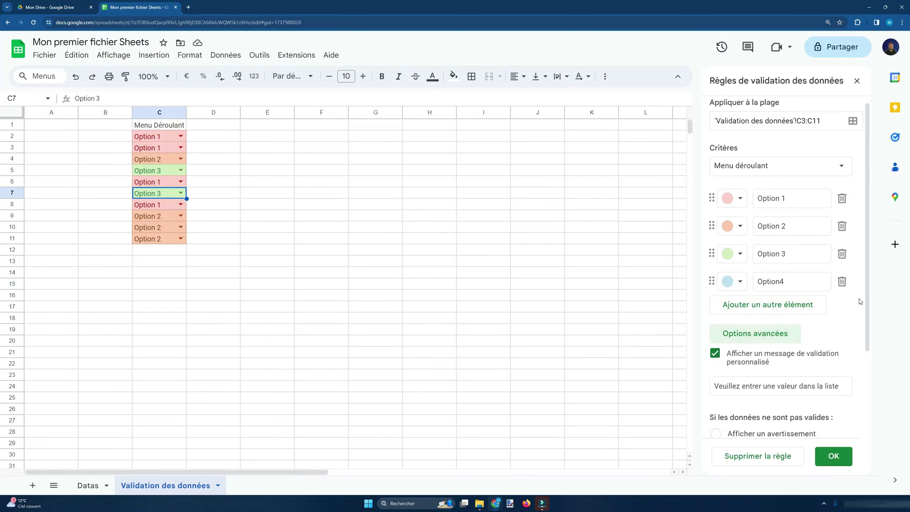
{"action": "left_click", "coordinate": [733, 323]}
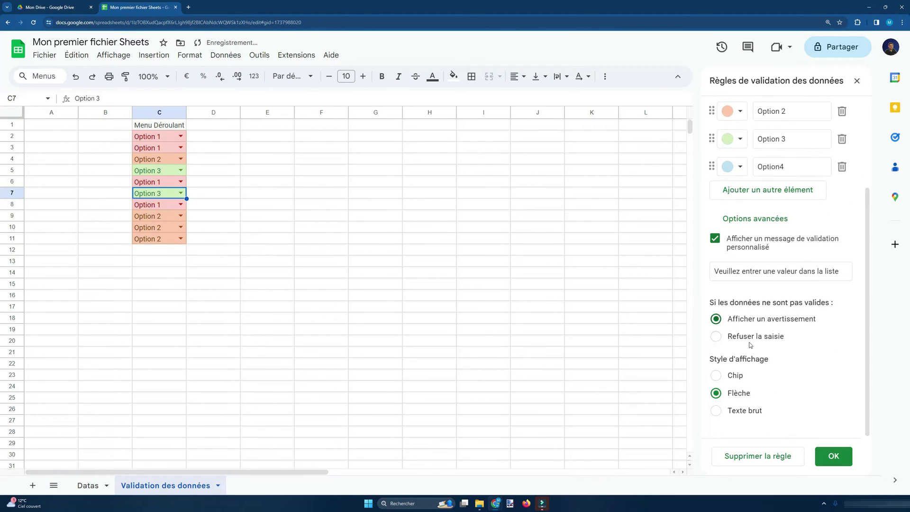
{"action": "left_click", "coordinate": [833, 454]}
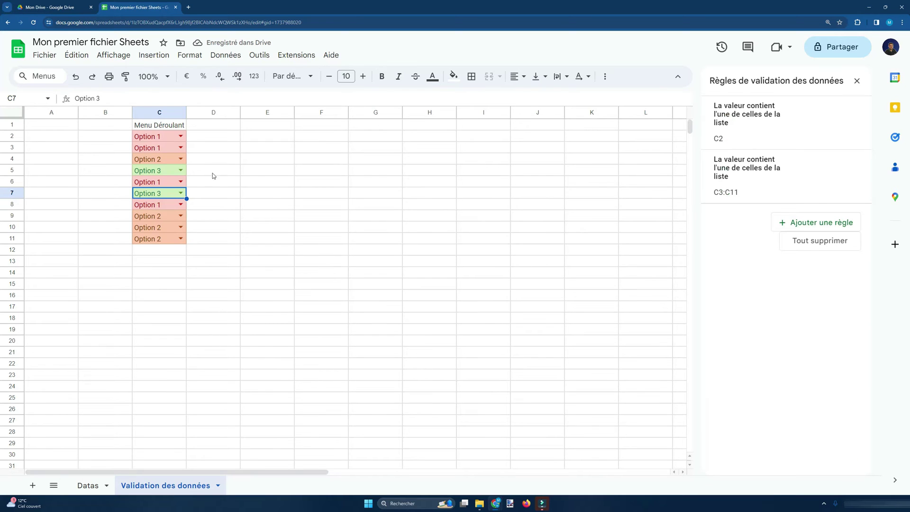
Enter the unlisted value "Option 10" in C5 and inspect the cell's validation warning
{"action": "left_click", "coordinate": [163, 171]}
{"action": "type", "text": "Opti"}
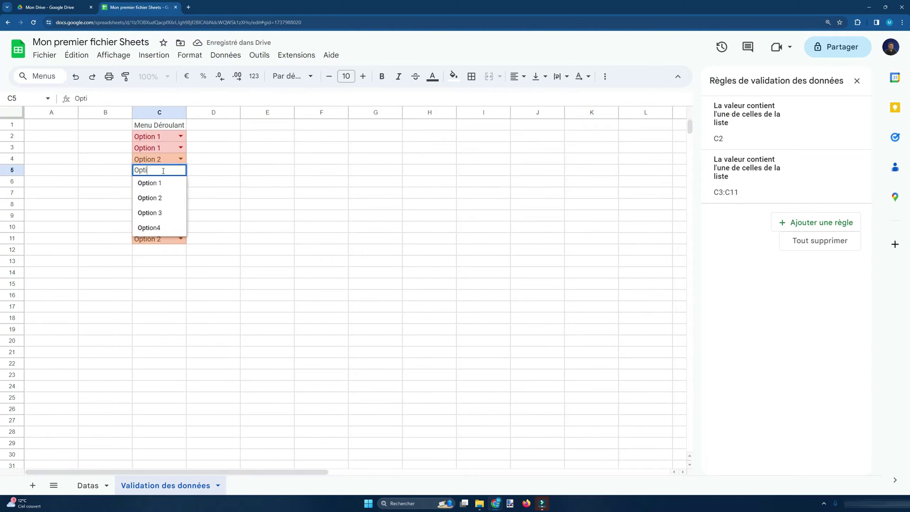
{"action": "type", "text": "on 10"}
{"action": "key", "text": "Return"}
{"action": "left_click", "coordinate": [163, 172]}
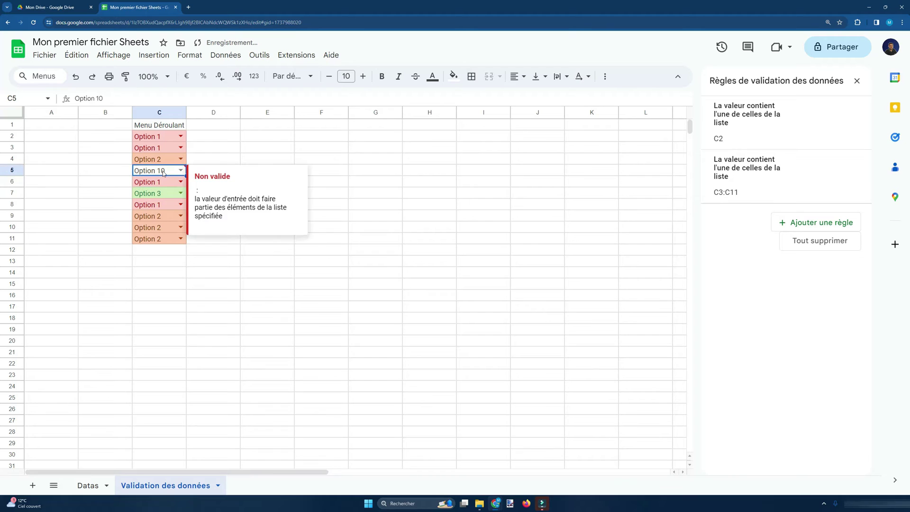
{"action": "left_click", "coordinate": [246, 126]}
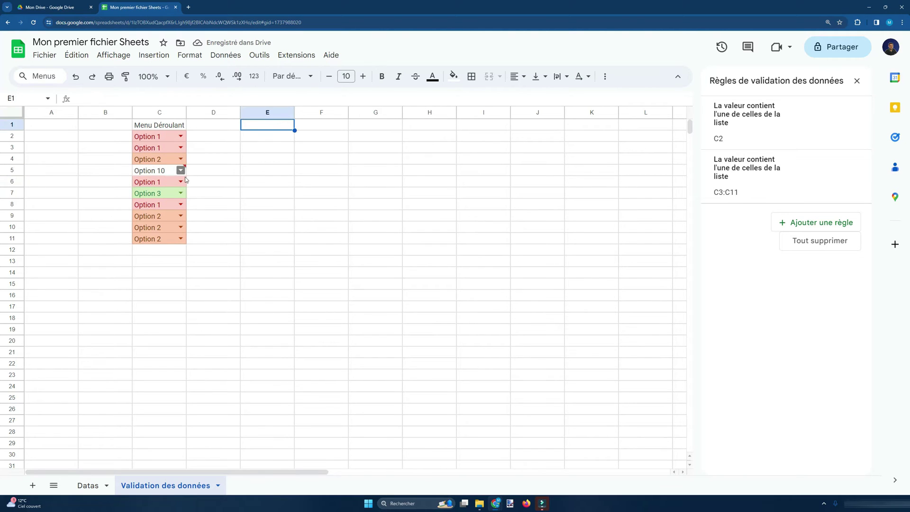
{"action": "mouse_move", "coordinate": [186, 169]}
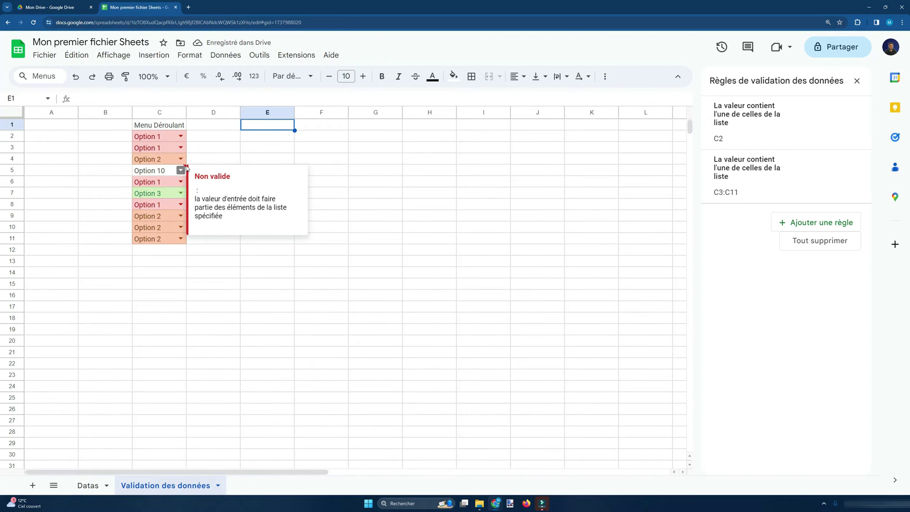
{"action": "left_click", "coordinate": [199, 172]}
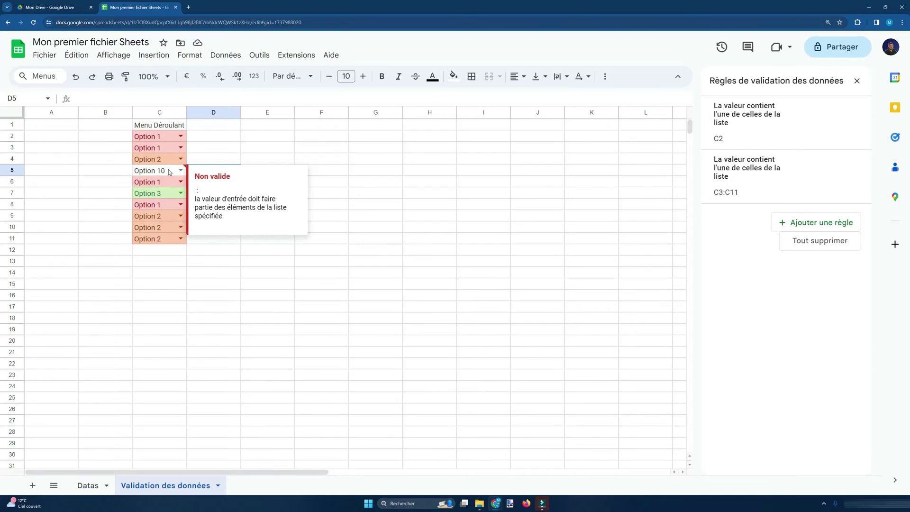
Reopen the C3:C11 validation rule with its advanced options and extend its coverage to C2:C11
{"action": "left_click", "coordinate": [728, 194]}
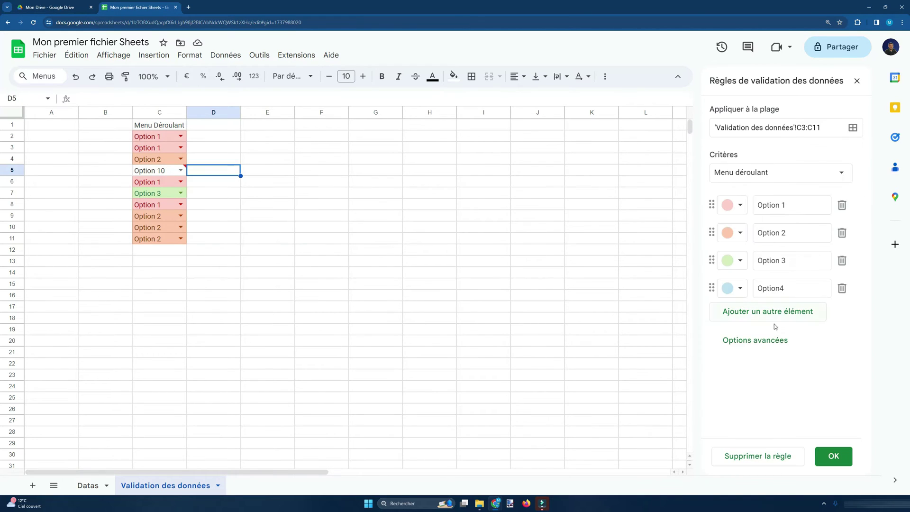
{"action": "left_click", "coordinate": [763, 340]}
{"action": "mouse_move", "coordinate": [170, 173]}
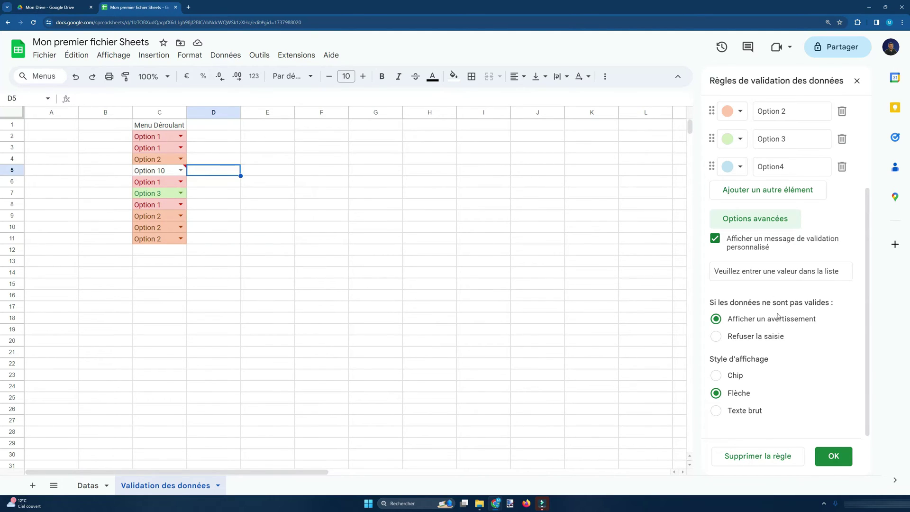
{"action": "scroll", "coordinate": [777, 319], "scroll_direction": "up", "scroll_amount": 2}
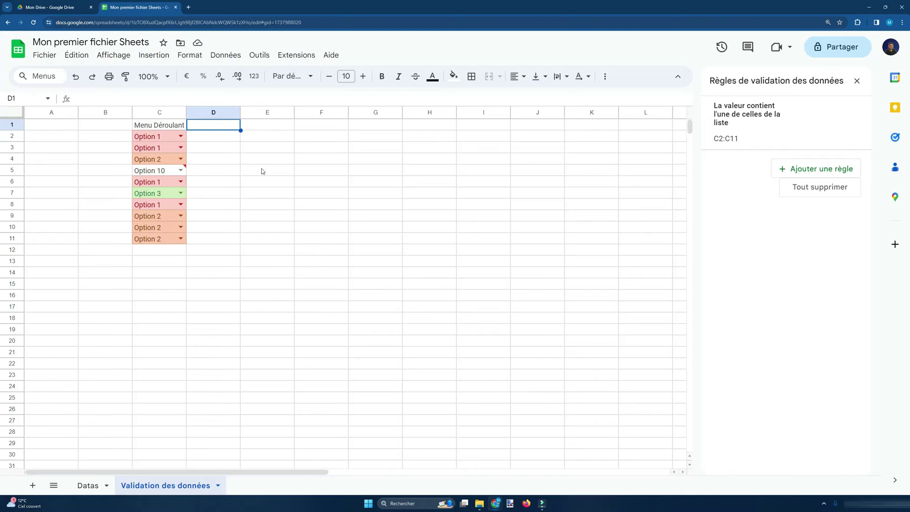
Enter the heading "Menu Déroulant Plage" in D1 and widen column D to fit it
{"action": "type", "text": "Menu "}
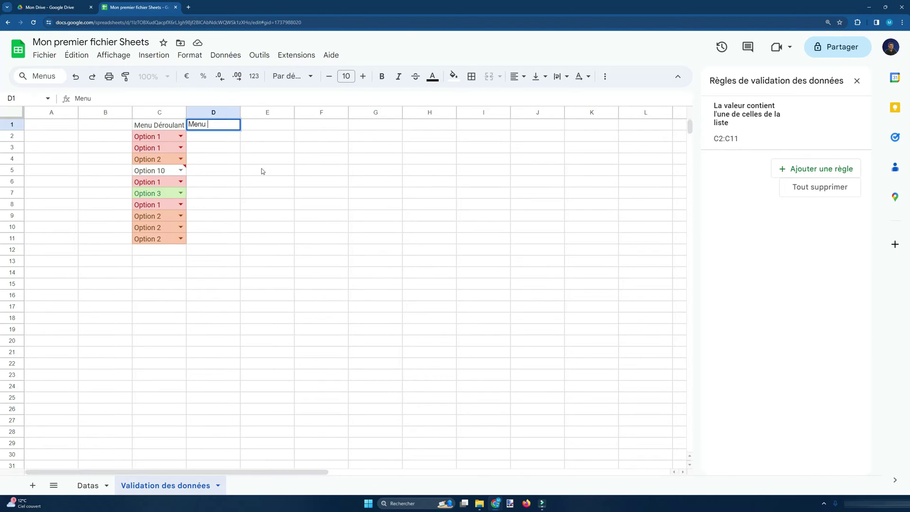
{"action": "type", "text": "Déroulant Plage"}
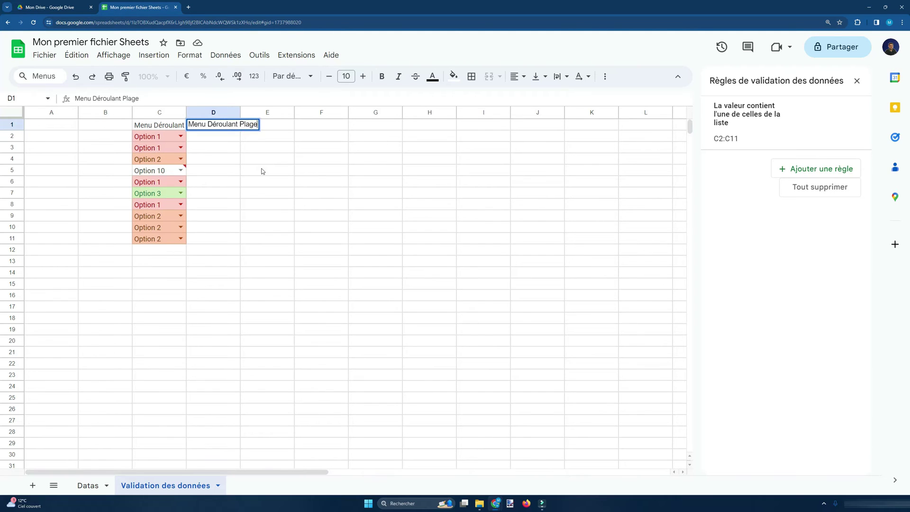
{"action": "key", "text": "Return"}
{"action": "left_click_drag", "start_coordinate": [240, 113], "coordinate": [260, 112]}
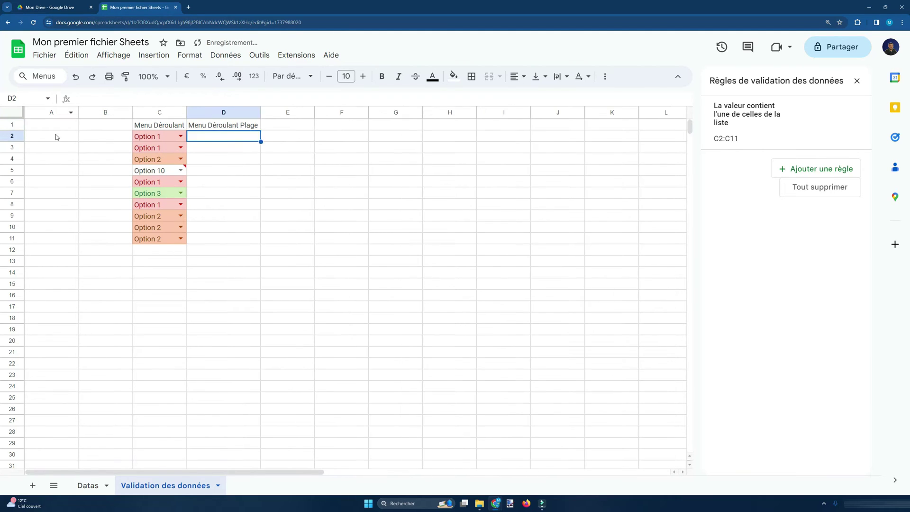
Enter "Valeur 1" in A2 and fill the series down to "Valeur 10" in A11
{"action": "left_click", "coordinate": [56, 135]}
{"action": "type", "text": "Va"}
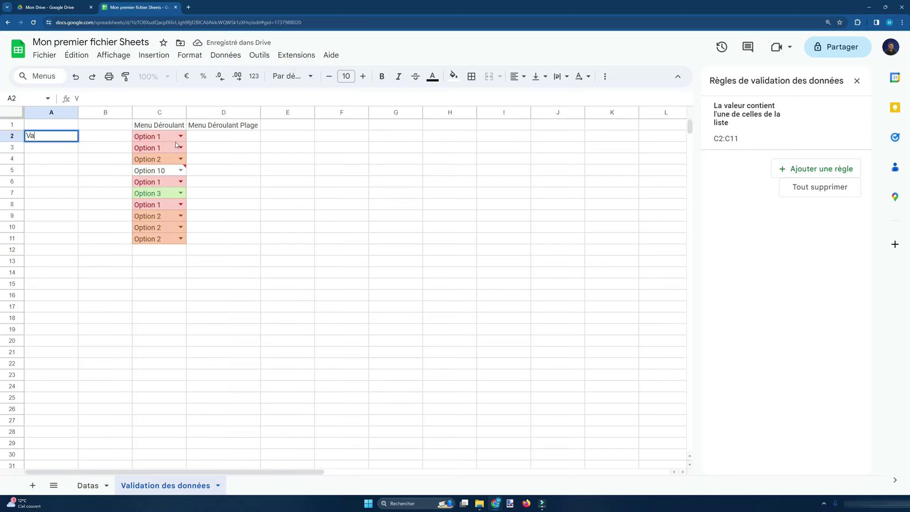
{"action": "type", "text": "leur 1"}
{"action": "key", "text": "Return"}
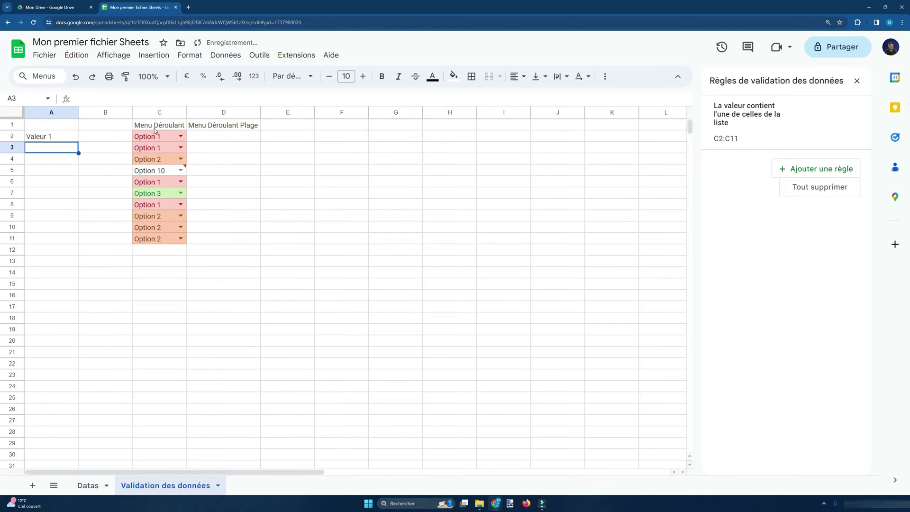
{"action": "left_click", "coordinate": [75, 138]}
{"action": "left_click_drag", "start_coordinate": [77, 141], "coordinate": [79, 244]}
Enter the heading "Valeurs" in A1 above the list of values
{"action": "left_click", "coordinate": [53, 126]}
{"action": "type", "text": "V"}
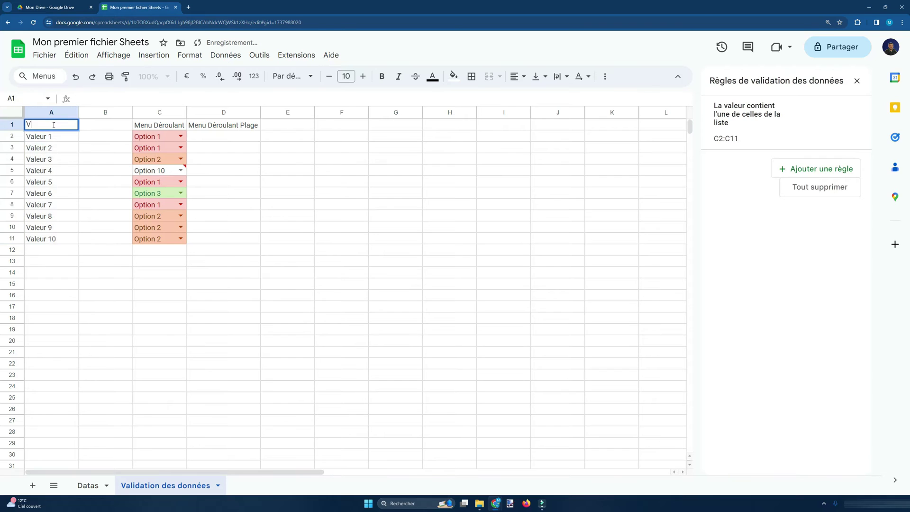
{"action": "type", "text": "aleurs"}
Add a validation rule to D2:D11 using a drop-down from a range, with A2:A11 as the source
{"action": "left_click_drag", "start_coordinate": [208, 137], "coordinate": [220, 245]}
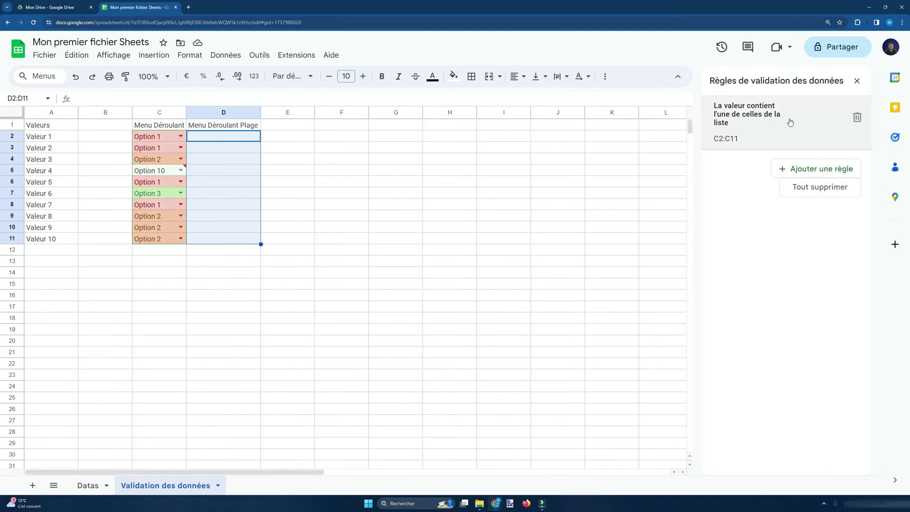
{"action": "left_click", "coordinate": [789, 169]}
{"action": "left_click", "coordinate": [787, 172]}
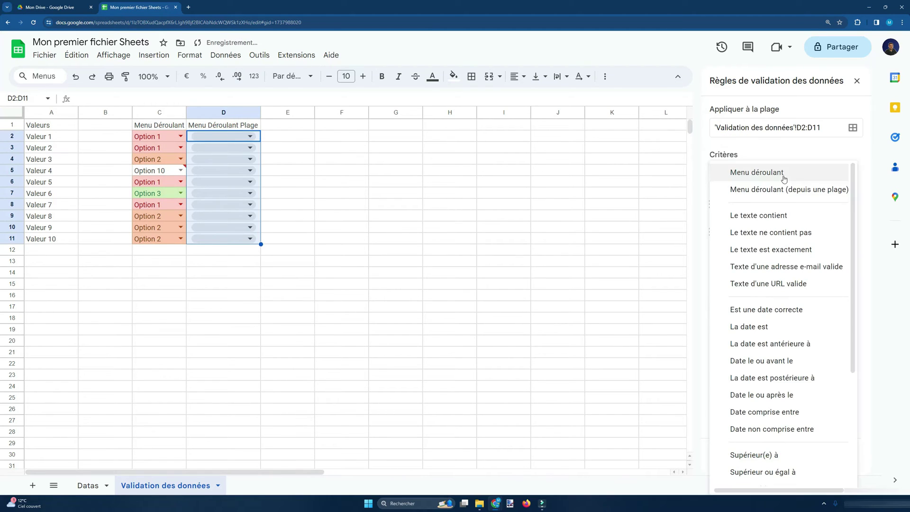
{"action": "left_click", "coordinate": [783, 191]}
{"action": "left_click", "coordinate": [843, 205]}
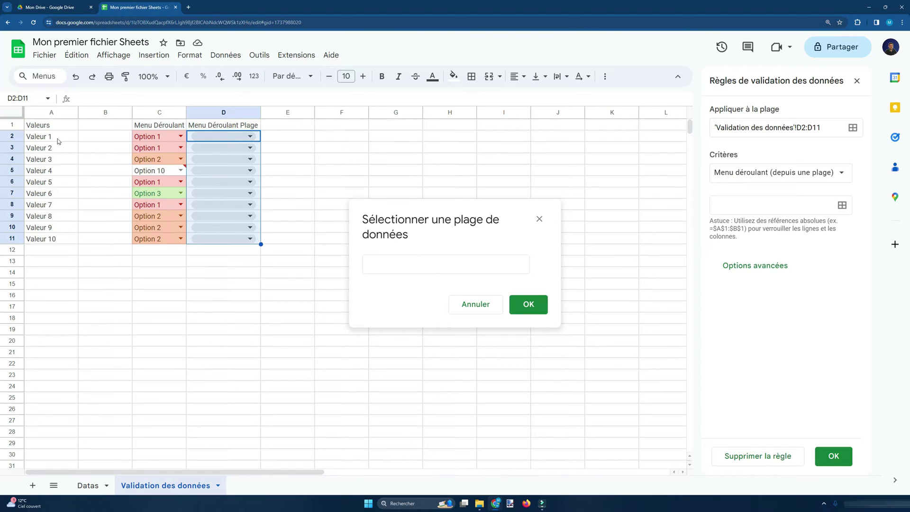
{"action": "left_click_drag", "start_coordinate": [59, 141], "coordinate": [57, 240]}
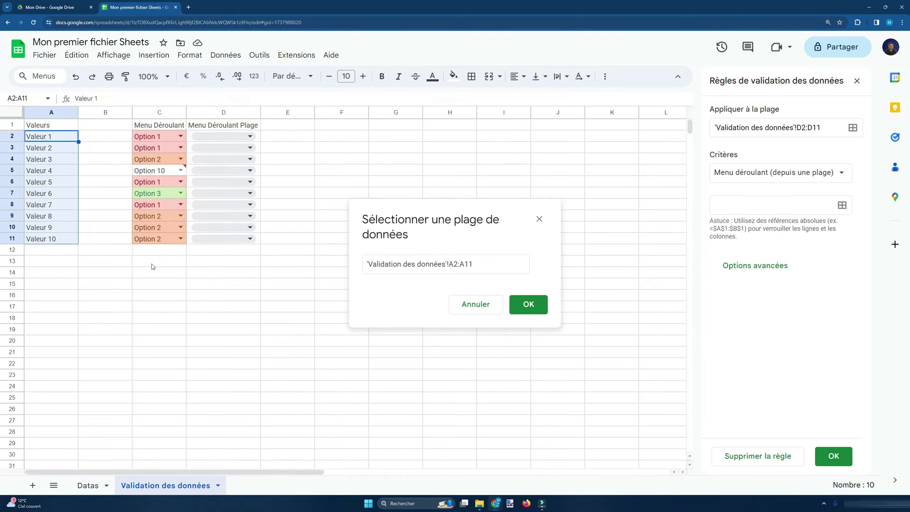
{"action": "left_click", "coordinate": [528, 304]}
Examine the option entries drawn from the source range and the custom text and background colour choices for Valeur 3
{"action": "scroll", "coordinate": [868, 206], "scroll_direction": "down", "scroll_amount": 2}
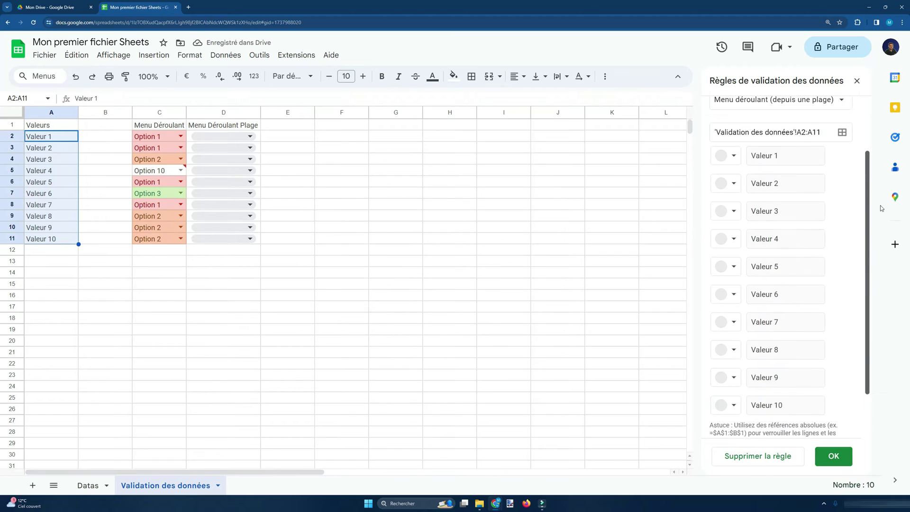
{"action": "scroll", "coordinate": [868, 227], "scroll_direction": "up", "scroll_amount": 2}
{"action": "scroll", "coordinate": [868, 254], "scroll_direction": "down", "scroll_amount": 2}
{"action": "scroll", "coordinate": [872, 239], "scroll_direction": "up", "scroll_amount": 2}
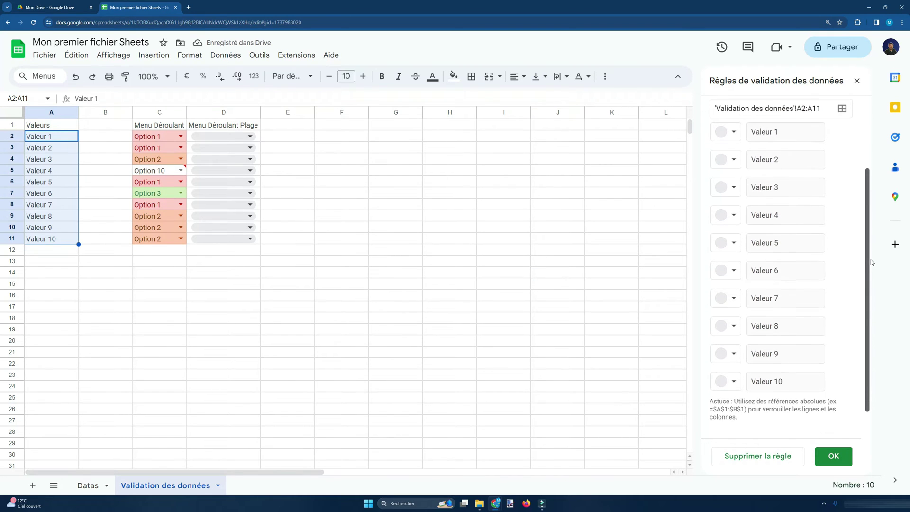
{"action": "scroll", "coordinate": [871, 259], "scroll_direction": "down", "scroll_amount": 2}
{"action": "scroll", "coordinate": [871, 251], "scroll_direction": "up", "scroll_amount": 1}
{"action": "scroll", "coordinate": [870, 241], "scroll_direction": "up", "scroll_amount": 1}
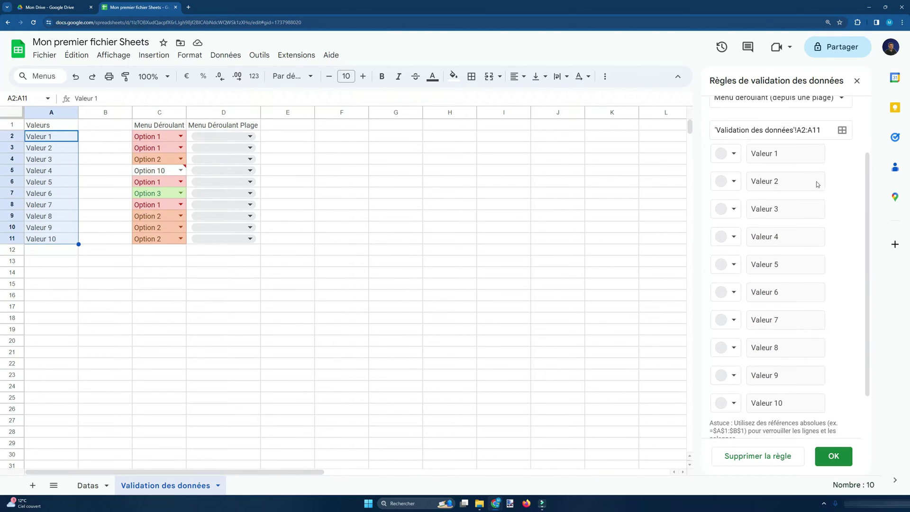
{"action": "left_click", "coordinate": [735, 208]}
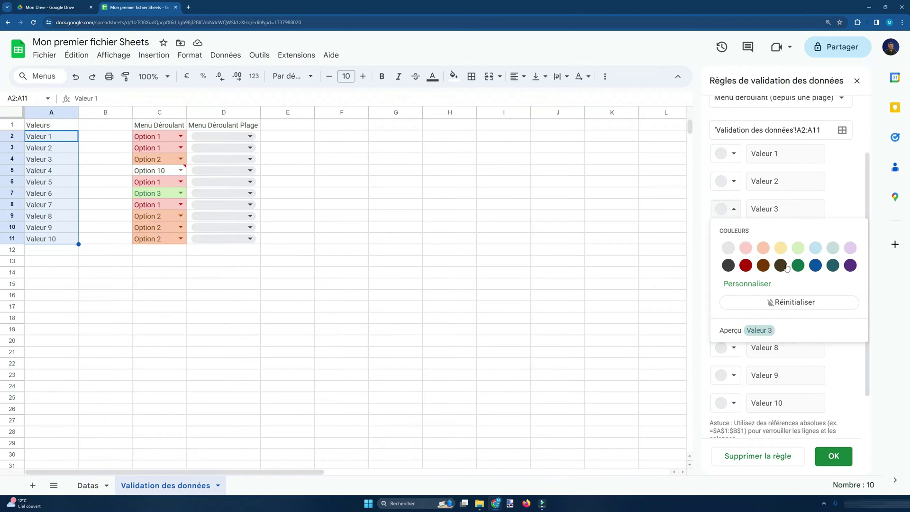
{"action": "left_click", "coordinate": [758, 284]}
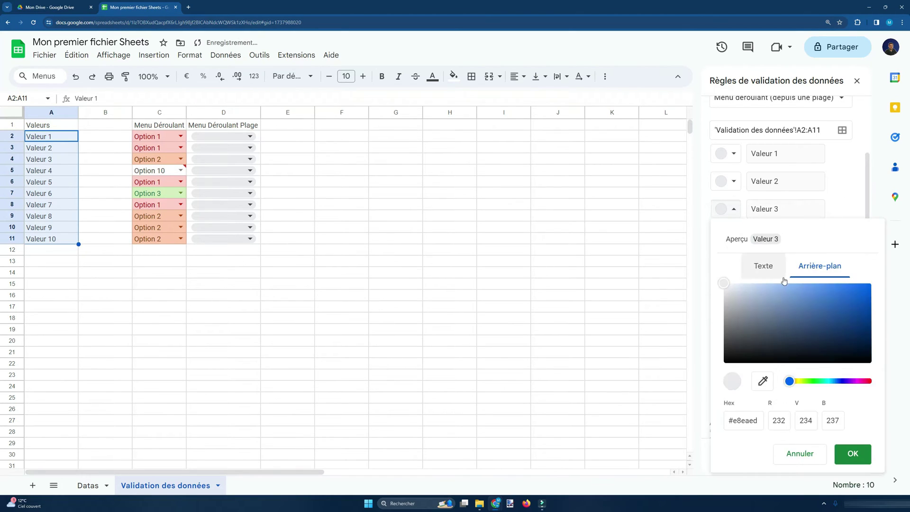
{"action": "left_click", "coordinate": [763, 265]}
{"action": "left_click", "coordinate": [813, 265]}
{"action": "left_click", "coordinate": [801, 454]}
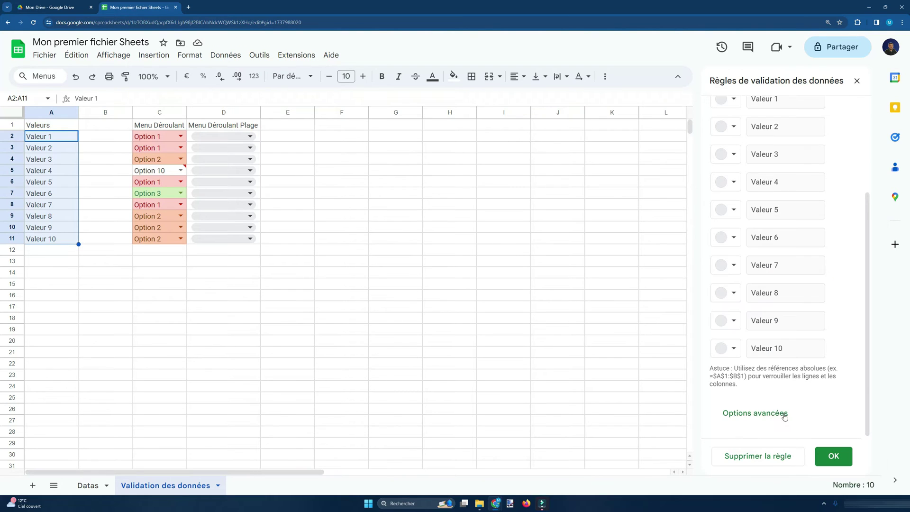
Expand the rule's advanced options, try the Flèche display style, return it to Chip and save the rule
{"action": "scroll", "coordinate": [821, 332], "scroll_direction": "down", "scroll_amount": 1}
{"action": "scroll", "coordinate": [820, 322], "scroll_direction": "down", "scroll_amount": 3}
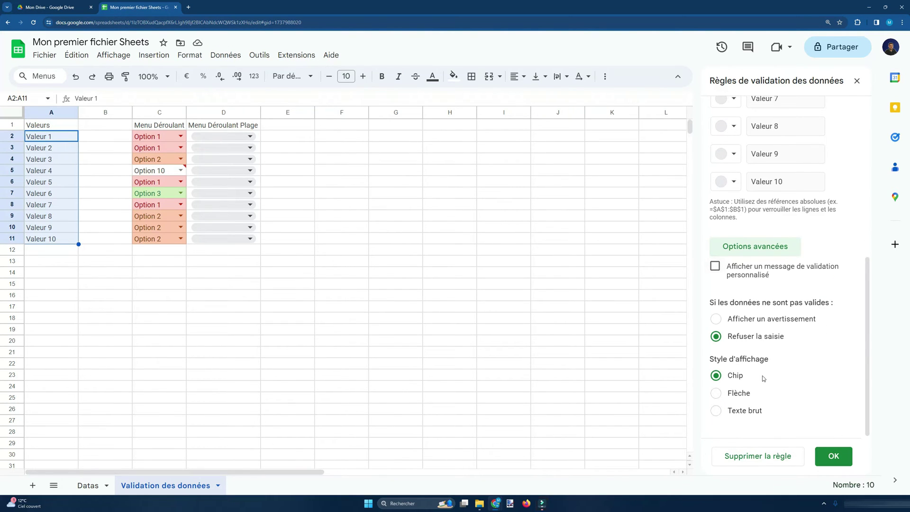
{"action": "left_click", "coordinate": [735, 393]}
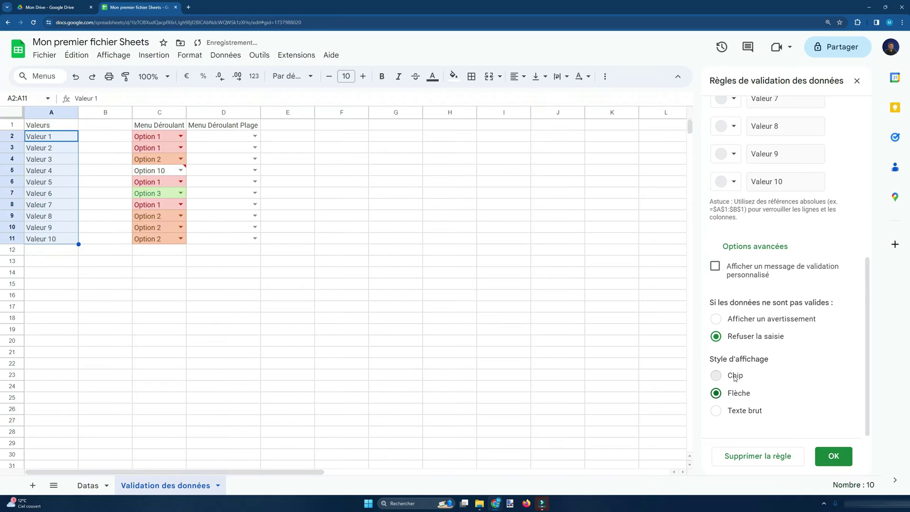
{"action": "left_click", "coordinate": [735, 375]}
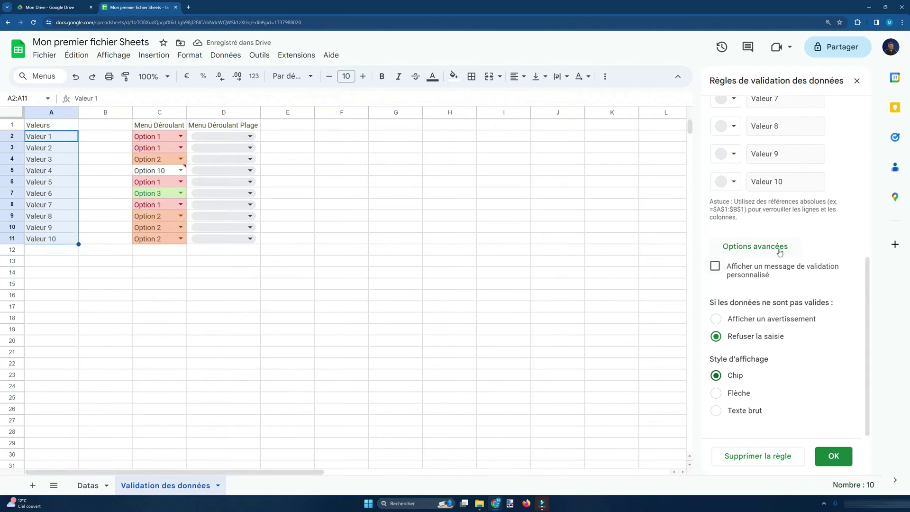
{"action": "scroll", "coordinate": [787, 285], "scroll_direction": "up", "scroll_amount": 5}
{"action": "left_click", "coordinate": [834, 456]}
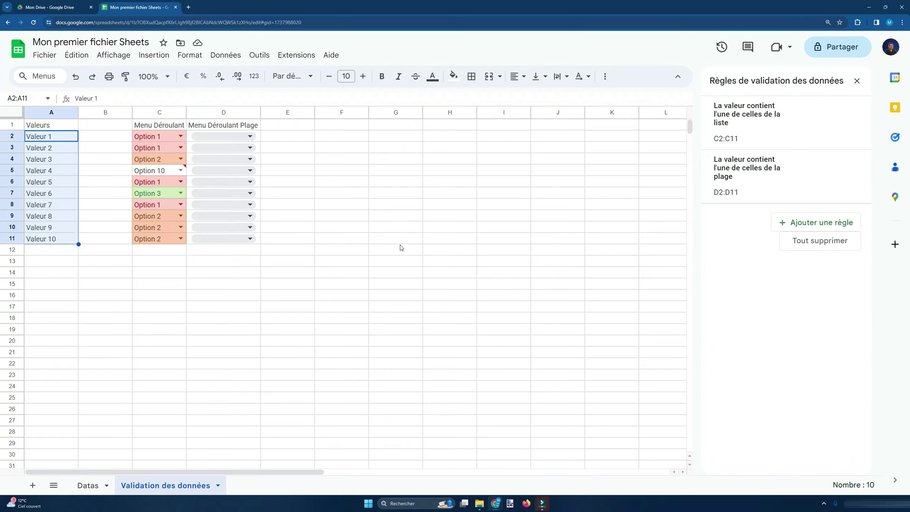
Choose Valeur 5 in the D2 drop-down and Valeur 6 in the D5 drop-down
{"action": "left_click", "coordinate": [268, 151]}
{"action": "left_click", "coordinate": [250, 137]}
{"action": "left_click", "coordinate": [230, 224]}
{"action": "left_click", "coordinate": [250, 161]}
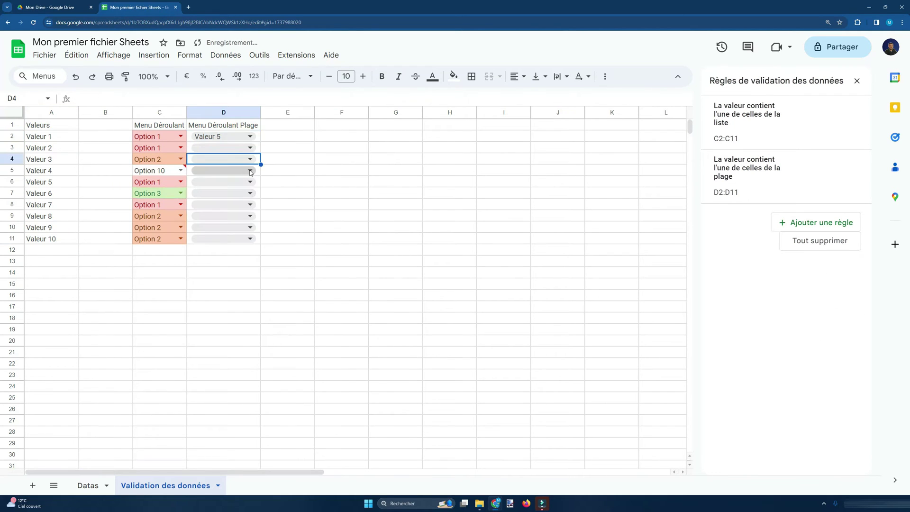
{"action": "left_click", "coordinate": [251, 171]}
{"action": "left_click", "coordinate": [240, 269]}
{"action": "left_click", "coordinate": [287, 193]}
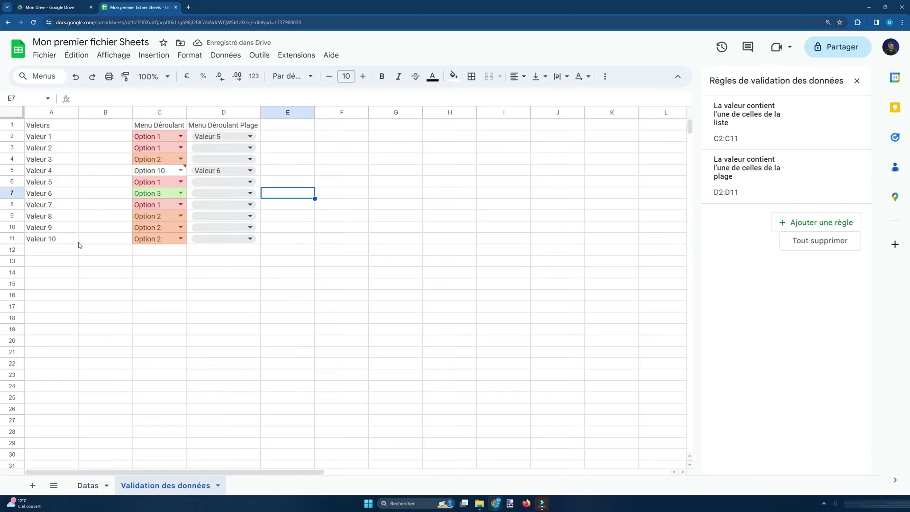
{"action": "left_click", "coordinate": [69, 241]}
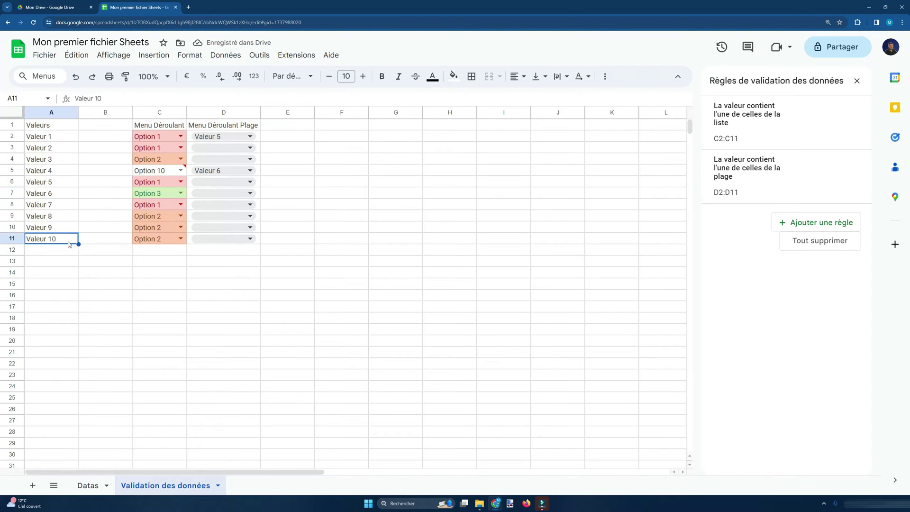
{"action": "left_click_drag", "start_coordinate": [65, 138], "coordinate": [63, 250]}
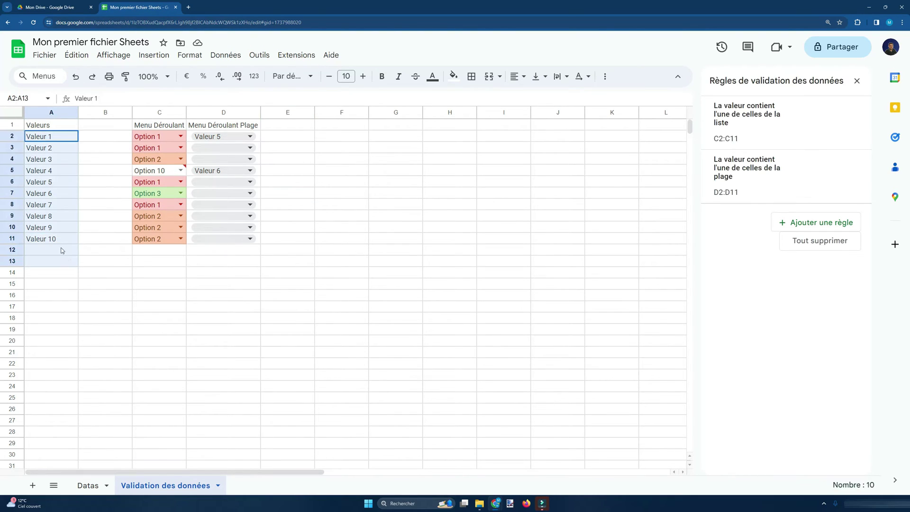
{"action": "left_click", "coordinate": [62, 250]}
{"action": "left_click", "coordinate": [61, 239]}
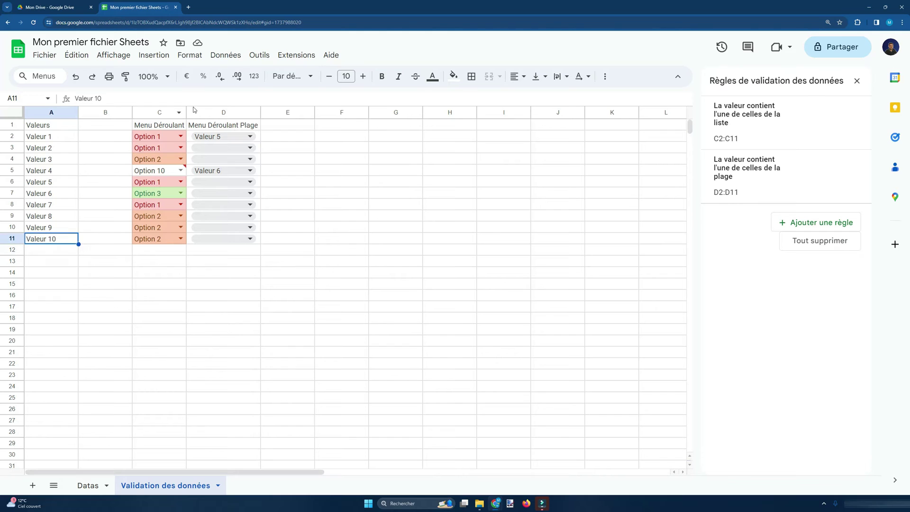
Extend the source range of the D2:D11 rule to A2:A50, save it and check the drop-down list in D6
{"action": "left_click", "coordinate": [752, 179]}
{"action": "left_click_drag", "start_coordinate": [806, 205], "coordinate": [853, 216]}
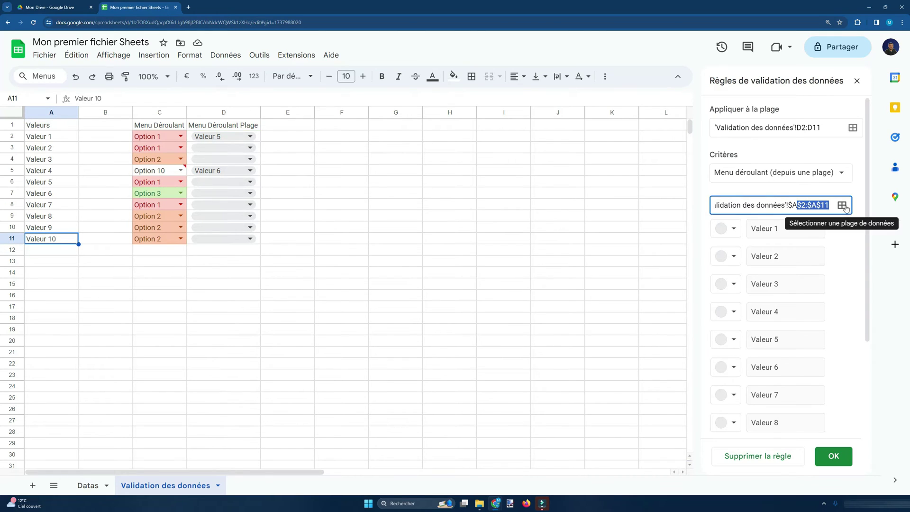
{"action": "left_click", "coordinate": [842, 205]}
{"action": "left_click_drag", "start_coordinate": [58, 138], "coordinate": [61, 476]}
{"action": "left_click", "coordinate": [528, 304]}
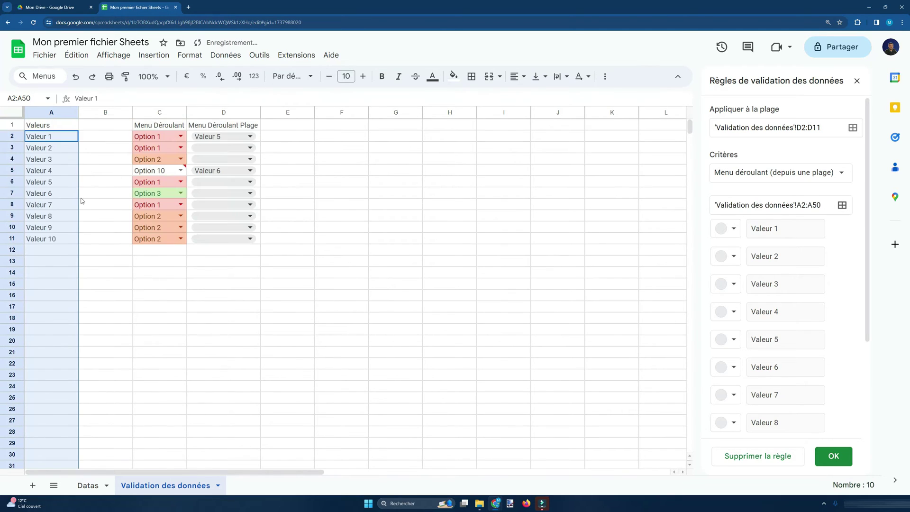
{"action": "left_click", "coordinate": [104, 184]}
{"action": "left_click", "coordinate": [834, 456]}
{"action": "left_click", "coordinate": [245, 185]}
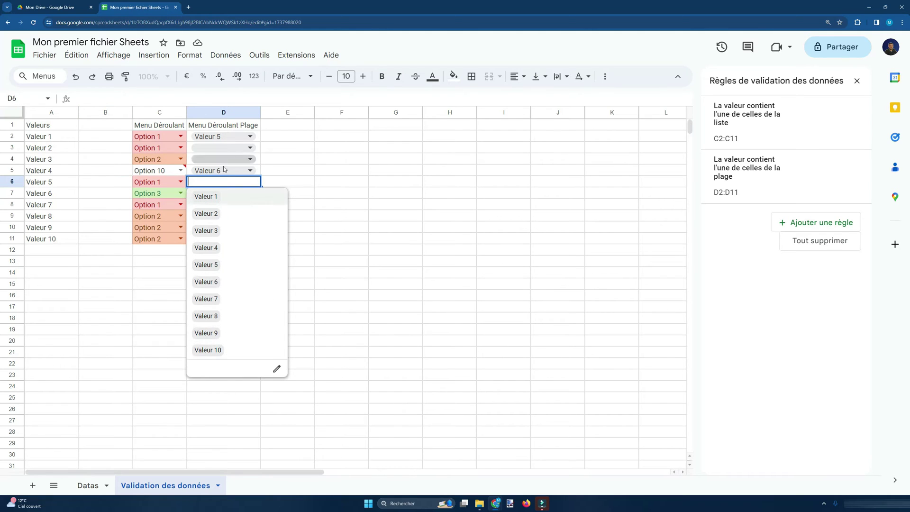
{"action": "left_click", "coordinate": [398, 309]}
Enter "Valeur 24" in A24, below the existing list of values
{"action": "left_click", "coordinate": [76, 317]}
{"action": "left_click", "coordinate": [44, 391]}
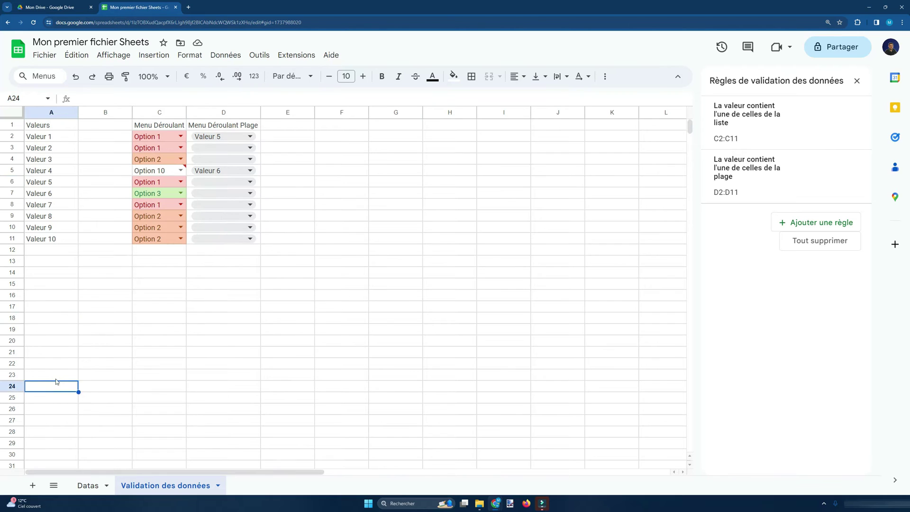
{"action": "type", "text": "Valeur"}
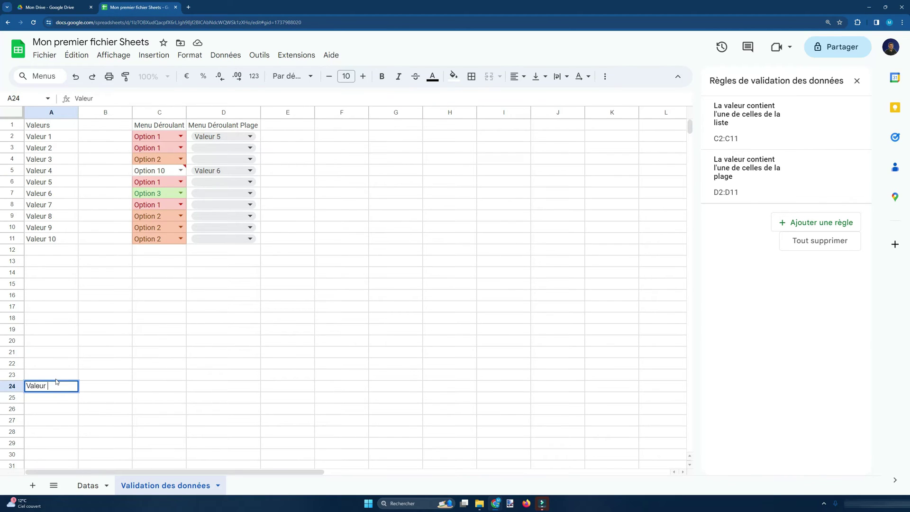
{"action": "type", "text": " 24"}
{"action": "key", "text": "Return"}
{"action": "left_click", "coordinate": [429, 296]}
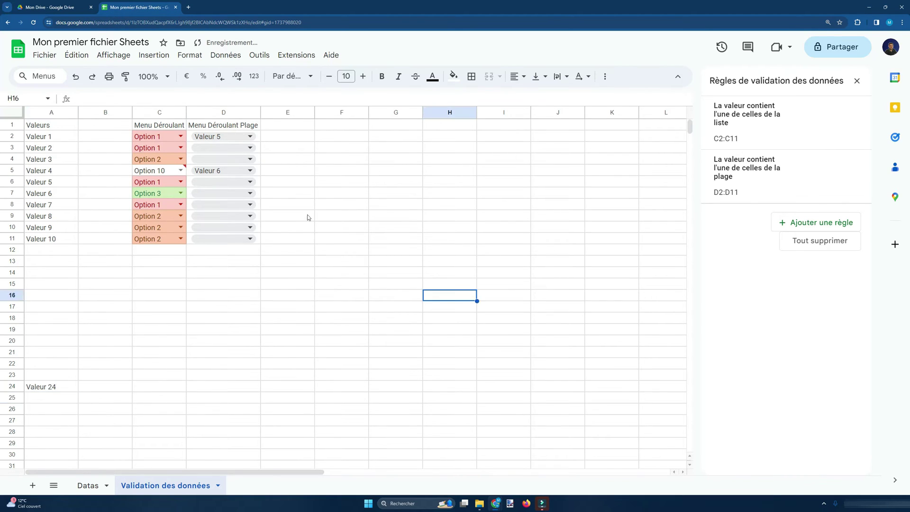
Check the options offered by the drop-down lists in D7 and D5
{"action": "left_click", "coordinate": [255, 193]}
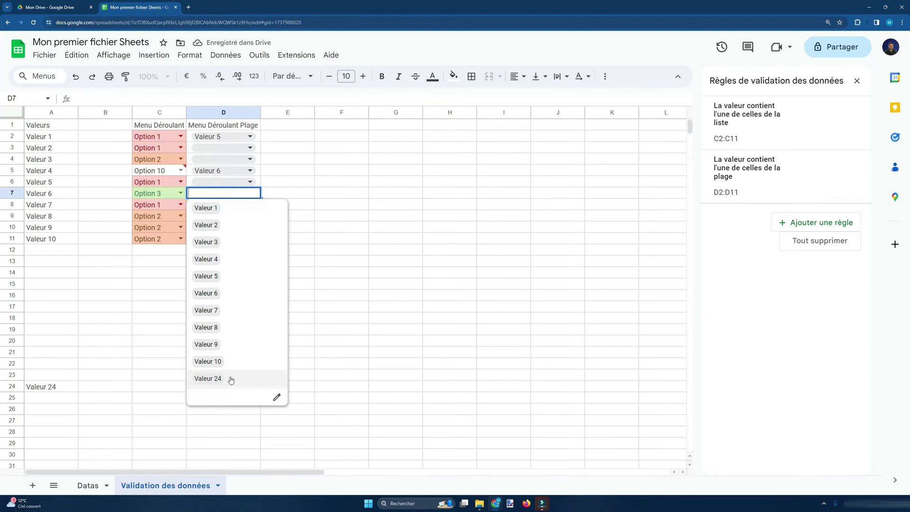
{"action": "left_click_drag", "start_coordinate": [51, 253], "coordinate": [65, 378]}
{"action": "left_click", "coordinate": [91, 329]}
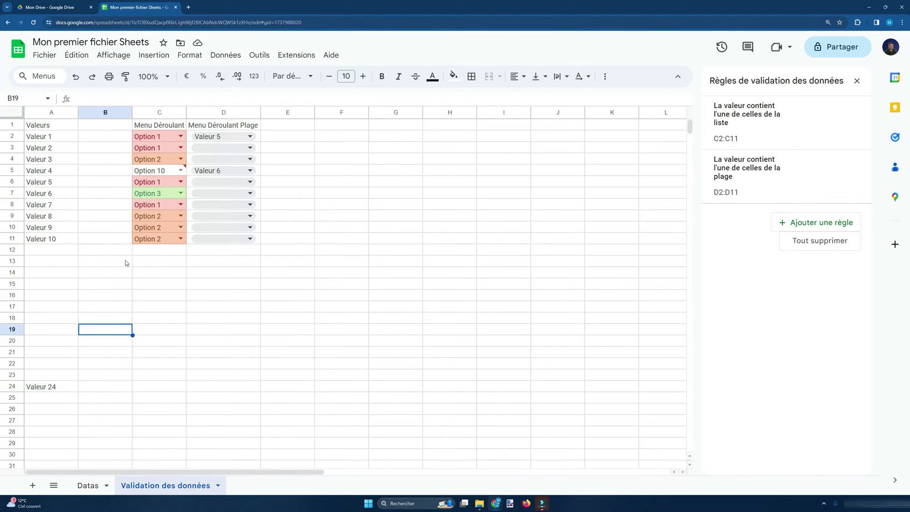
{"action": "left_click", "coordinate": [250, 170]}
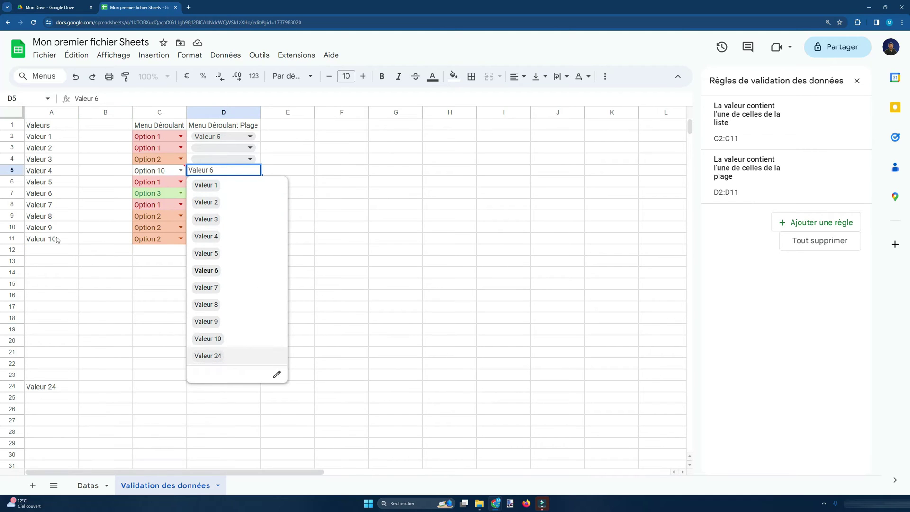
{"action": "left_click_drag", "start_coordinate": [58, 241], "coordinate": [62, 400]}
{"action": "scroll", "coordinate": [63, 404], "scroll_direction": "down", "scroll_amount": 3}
{"action": "scroll", "coordinate": [61, 397], "scroll_direction": "up", "scroll_amount": 3}
{"action": "left_click", "coordinate": [101, 206]}
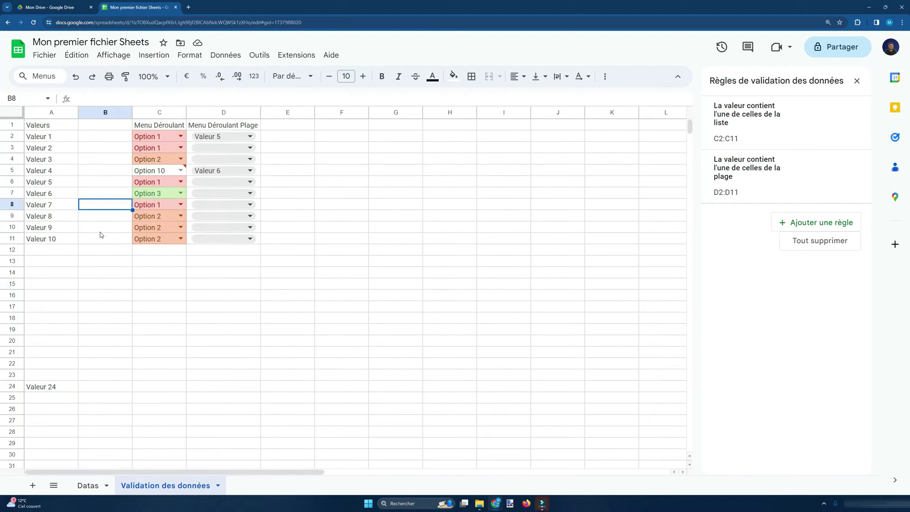
{"action": "left_click", "coordinate": [100, 231]}
{"action": "left_click", "coordinate": [97, 243]}
{"action": "left_click", "coordinate": [63, 254]}
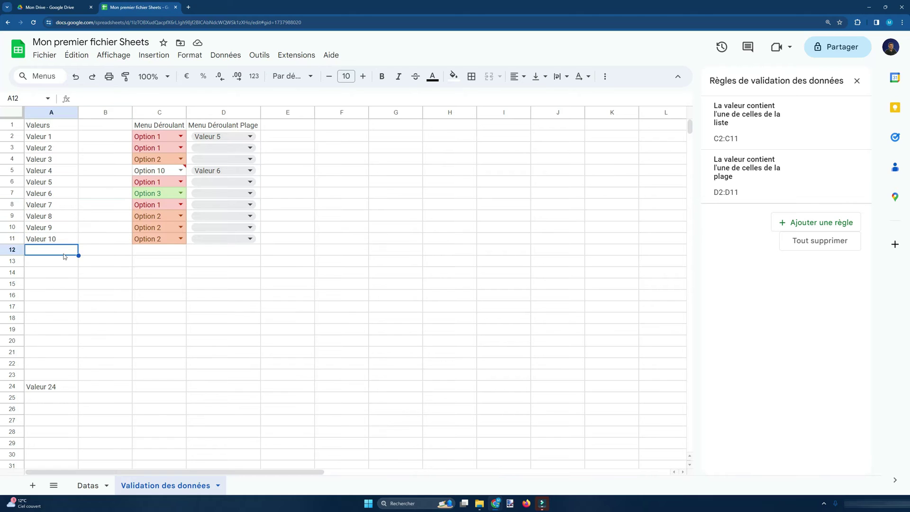
{"action": "left_click", "coordinate": [65, 228]}
{"action": "left_click", "coordinate": [59, 182]}
{"action": "left_click", "coordinate": [94, 248]}
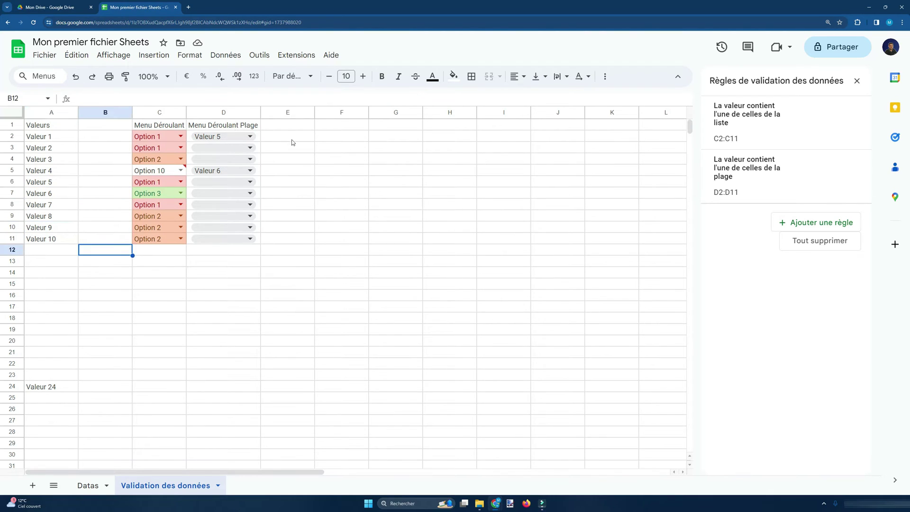
Enter the heading "Texte Contient" in E1
{"action": "left_click", "coordinate": [295, 125]}
{"action": "type", "text": "T"}
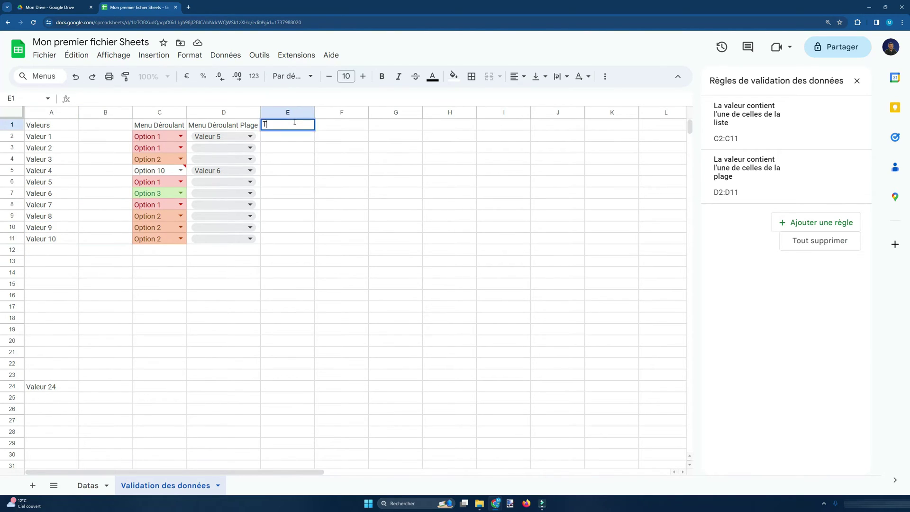
{"action": "type", "text": "exte Contient"}
{"action": "key", "text": "Return"}
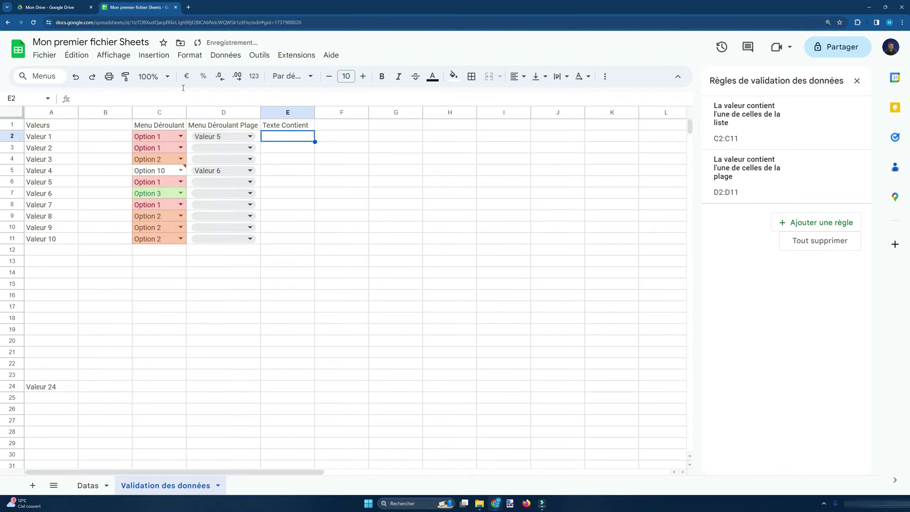
Add a validation rule on E2:E11 with the criterion "Le texte contient" and the value "la"
{"action": "left_click", "coordinate": [801, 223]}
{"action": "left_click", "coordinate": [797, 172]}
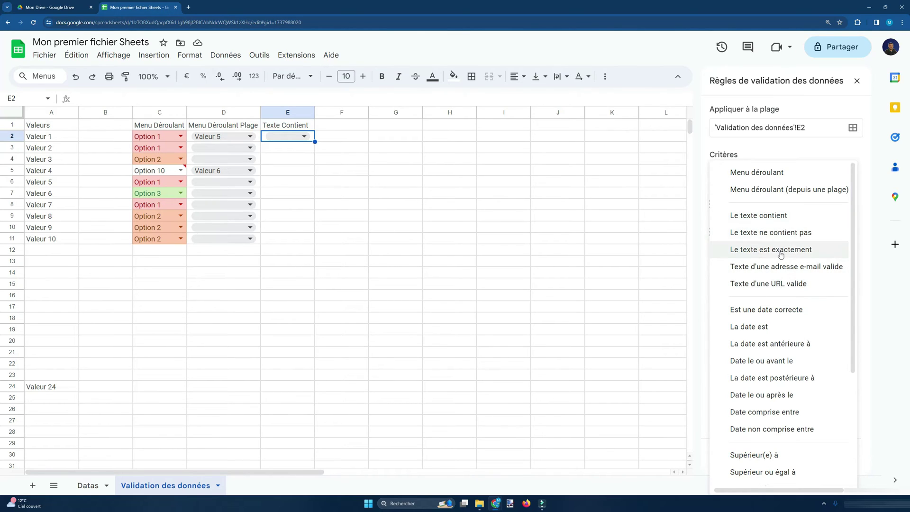
{"action": "left_click", "coordinate": [785, 222]}
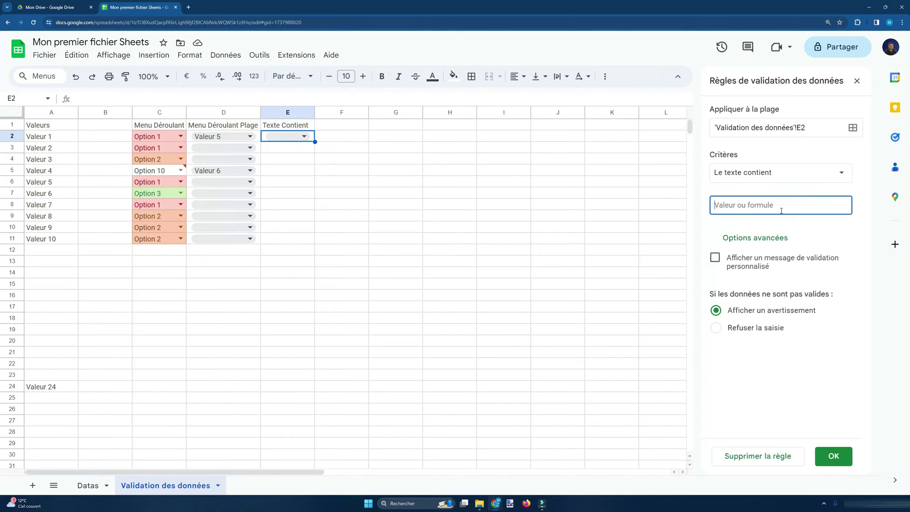
{"action": "type", "text": "la"}
{"action": "left_click", "coordinate": [813, 124]}
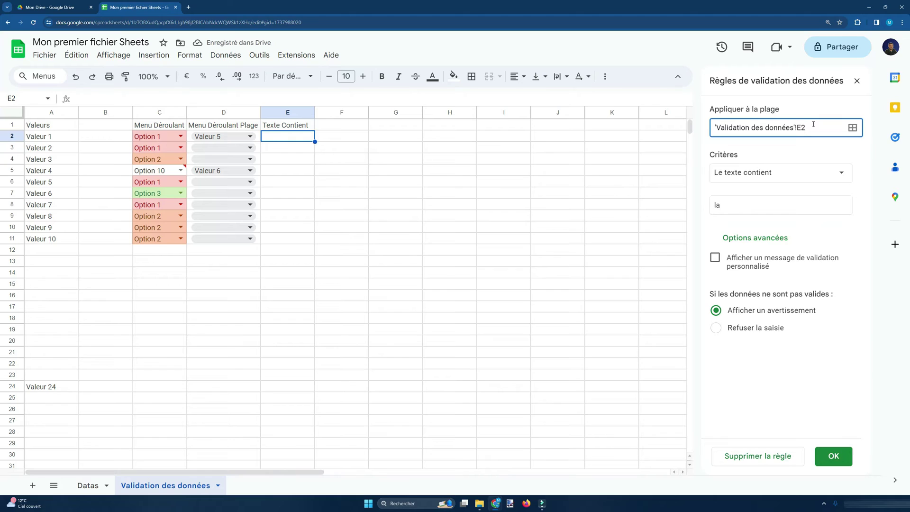
{"action": "type", "text": ":E11"}
{"action": "left_click", "coordinate": [834, 456]}
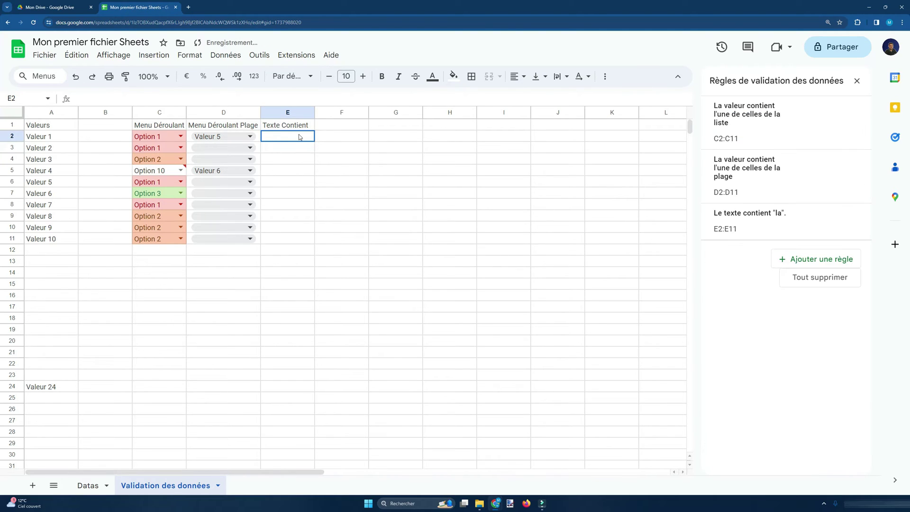
Enter "plage" in E2 and "palge" in E3, and check the validation warning on E3
{"action": "type", "text": "plage"}
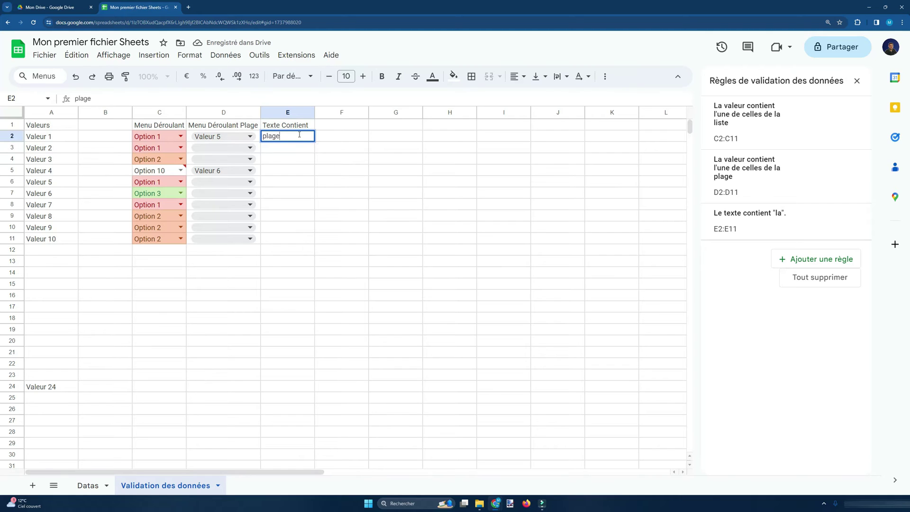
{"action": "key", "text": "Return"}
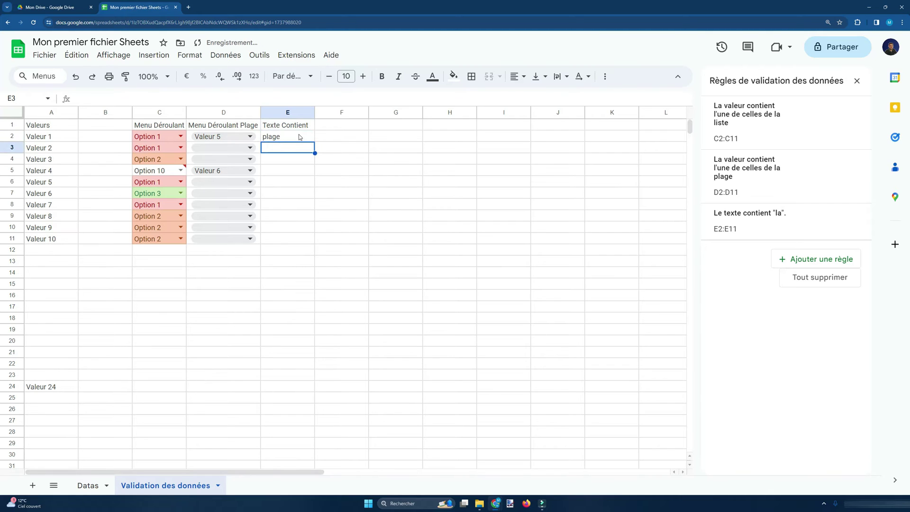
{"action": "type", "text": "palge"}
{"action": "key", "text": "Return"}
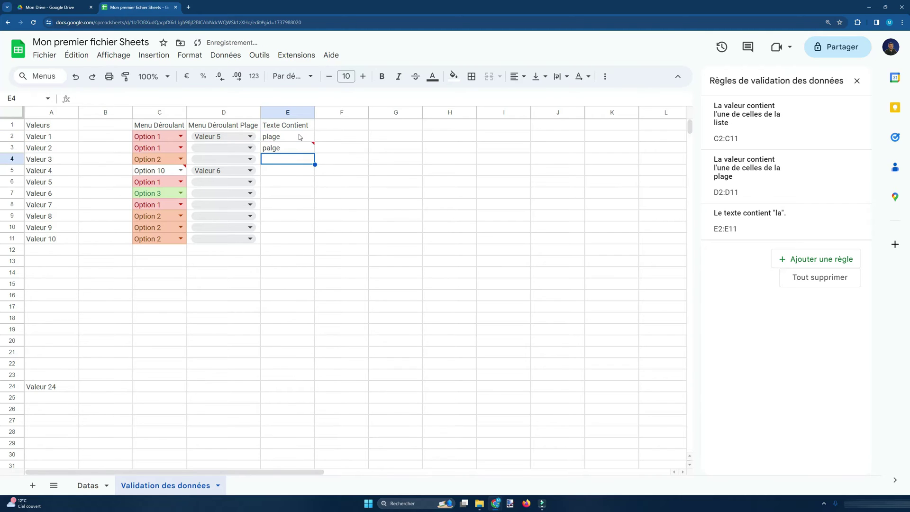
{"action": "mouse_move", "coordinate": [300, 150]}
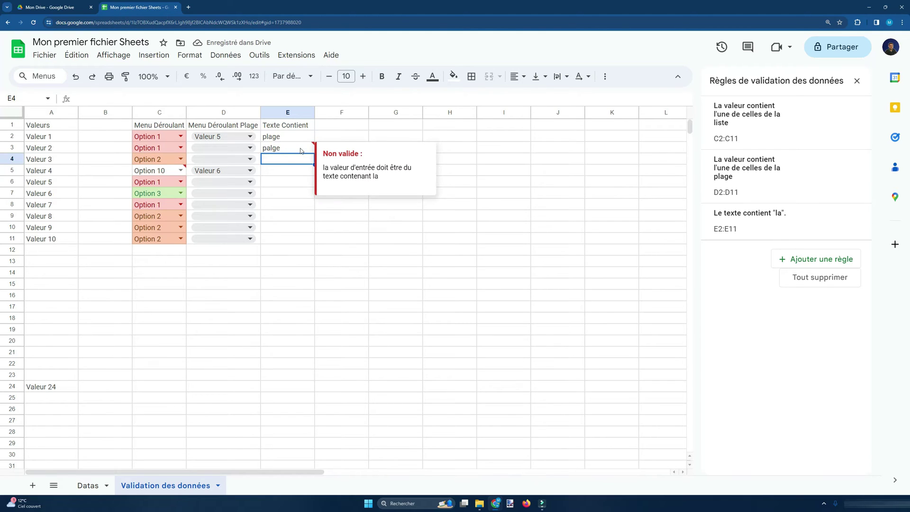
Set the E2:E11 text rule to refuse invalid input with "Refuser la saisie" and save it
{"action": "left_click_drag", "start_coordinate": [294, 137], "coordinate": [277, 239]}
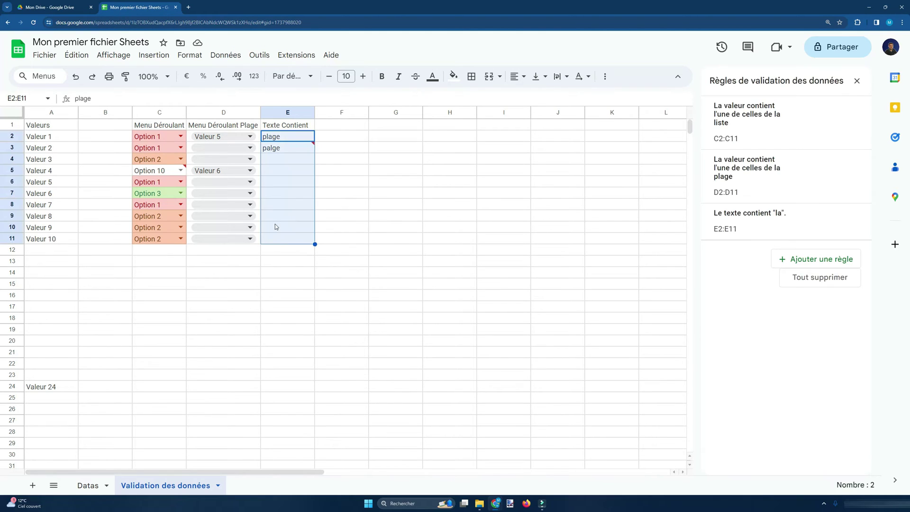
{"action": "left_click", "coordinate": [750, 219]}
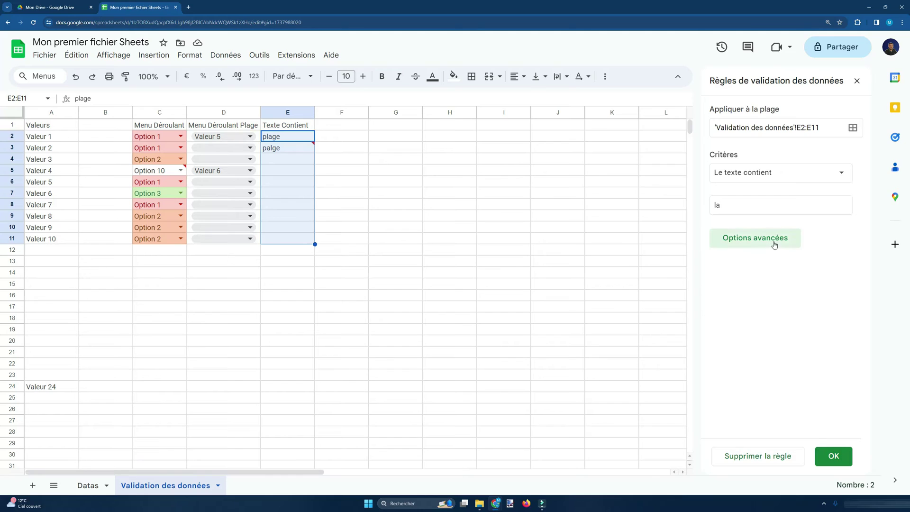
{"action": "left_click", "coordinate": [774, 241]}
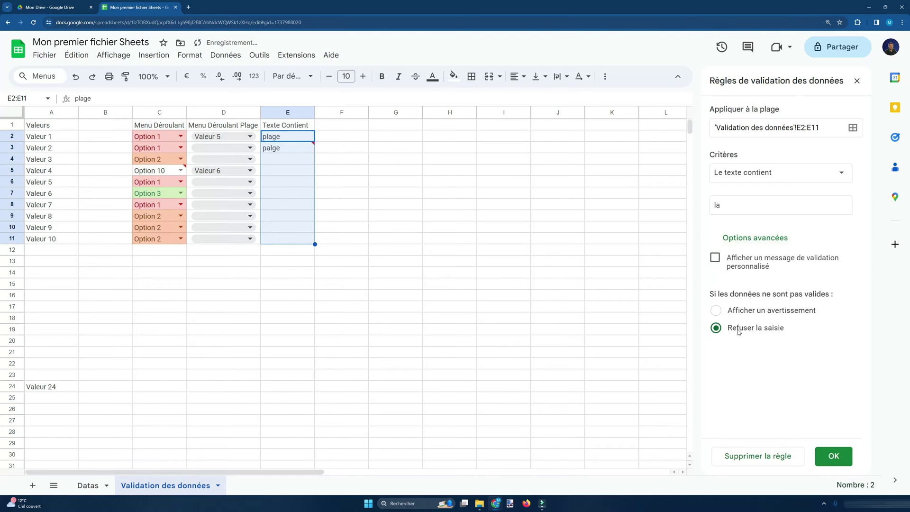
{"action": "left_click", "coordinate": [835, 458]}
{"action": "left_click", "coordinate": [329, 139]}
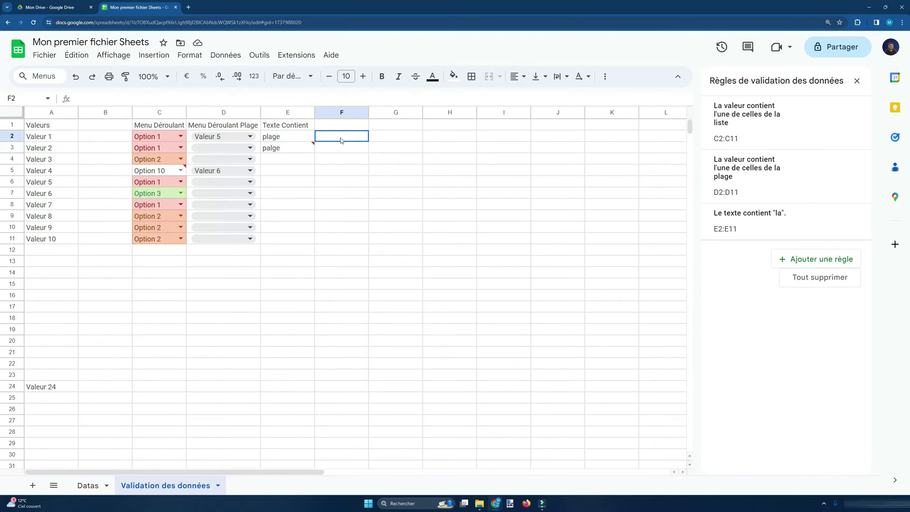
Try to enter "palge" in E4 and dismiss the resulting message
{"action": "left_click", "coordinate": [294, 147]}
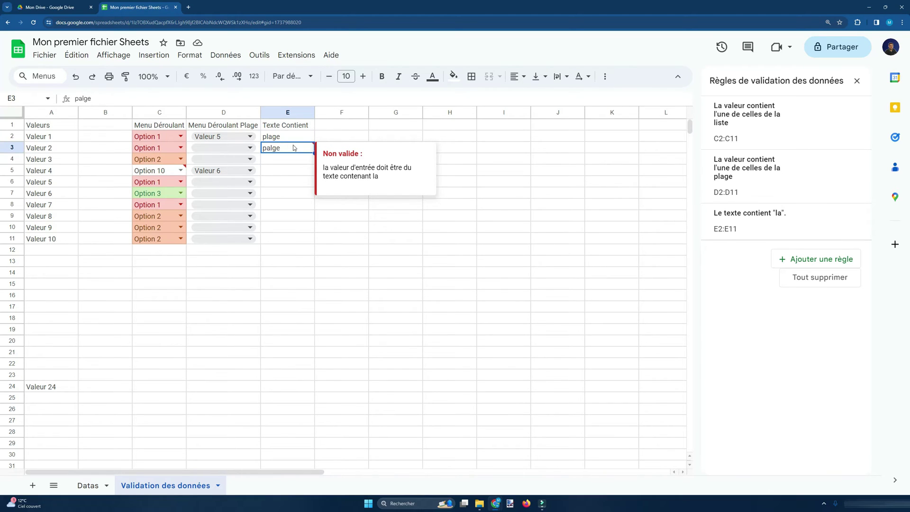
{"action": "left_click", "coordinate": [294, 159]}
{"action": "type", "text": "palge"}
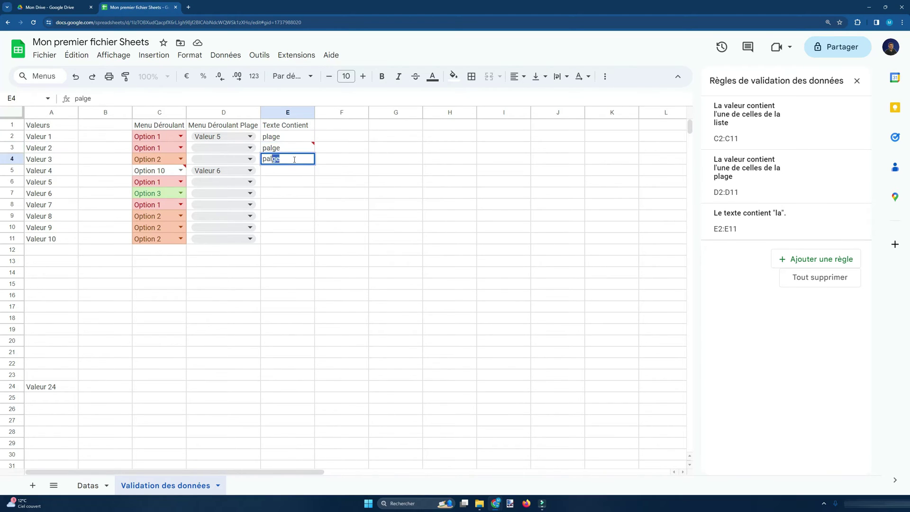
{"action": "key", "text": "Return"}
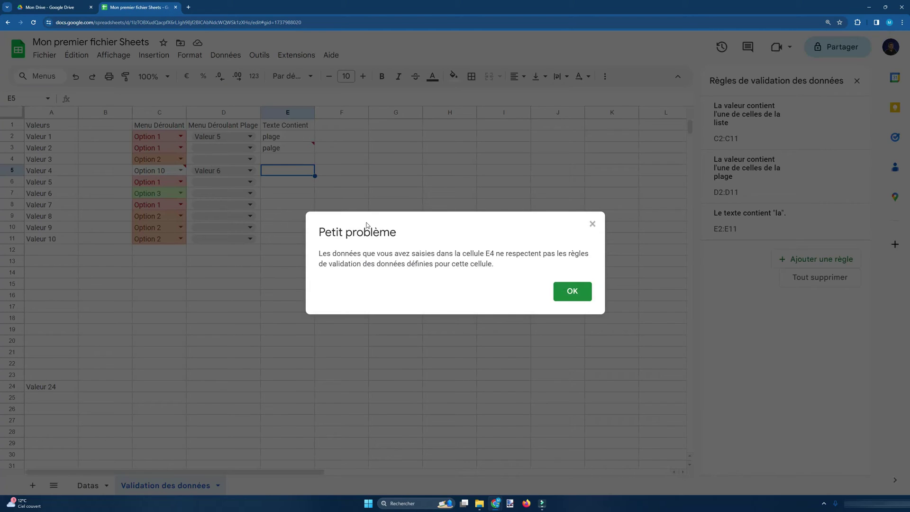
{"action": "left_click", "coordinate": [560, 292]}
Re-enter "palge" in E3 and enter the uppercase word "PLAGE" in E4
{"action": "left_click", "coordinate": [296, 149]}
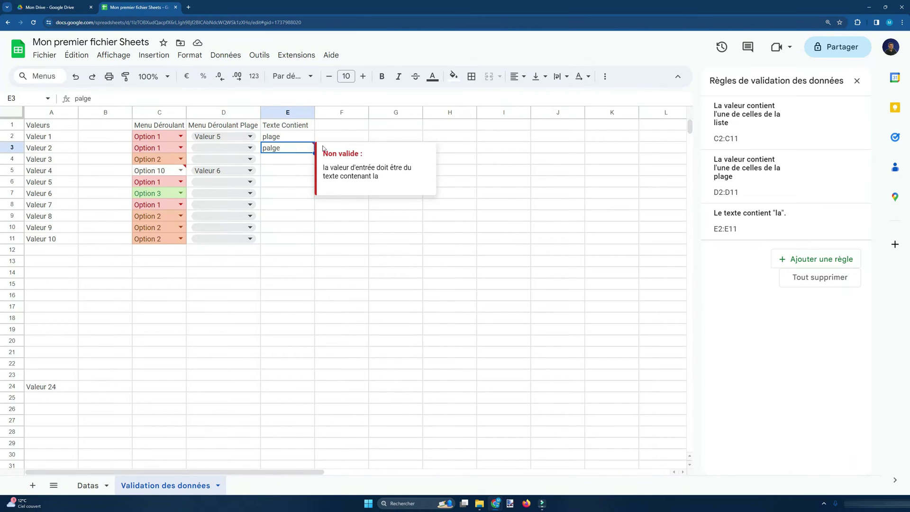
{"action": "key", "text": "Delete"}
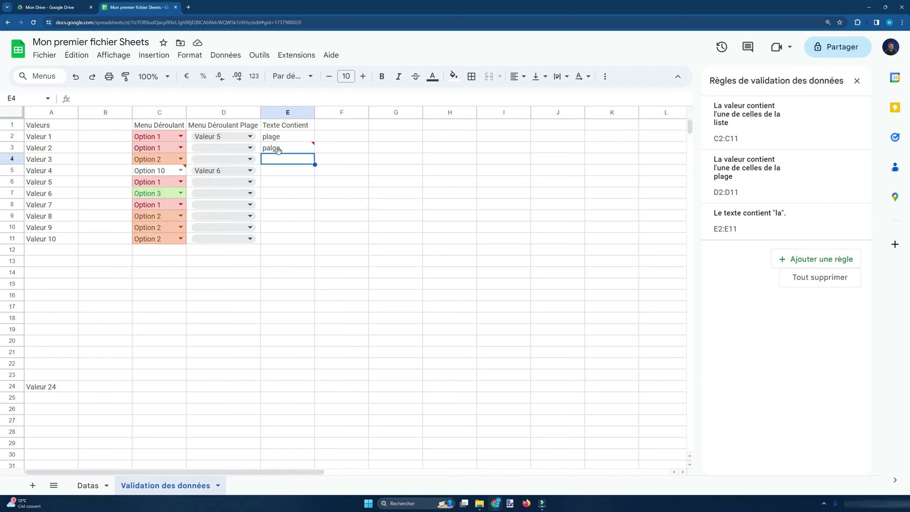
{"action": "type", "text": "palge"}
{"action": "key", "text": "Return"}
{"action": "type", "text": "PLAGE"}
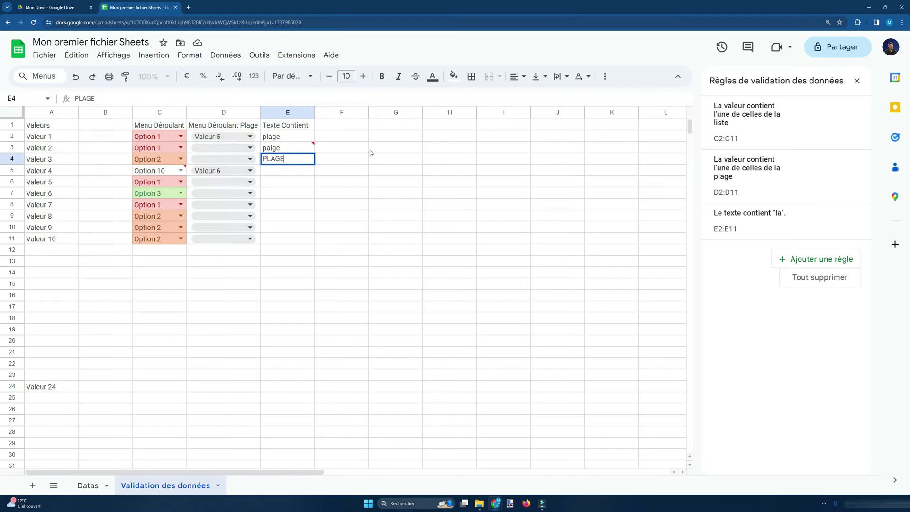
{"action": "key", "text": "Return"}
{"action": "key", "text": "Up"}
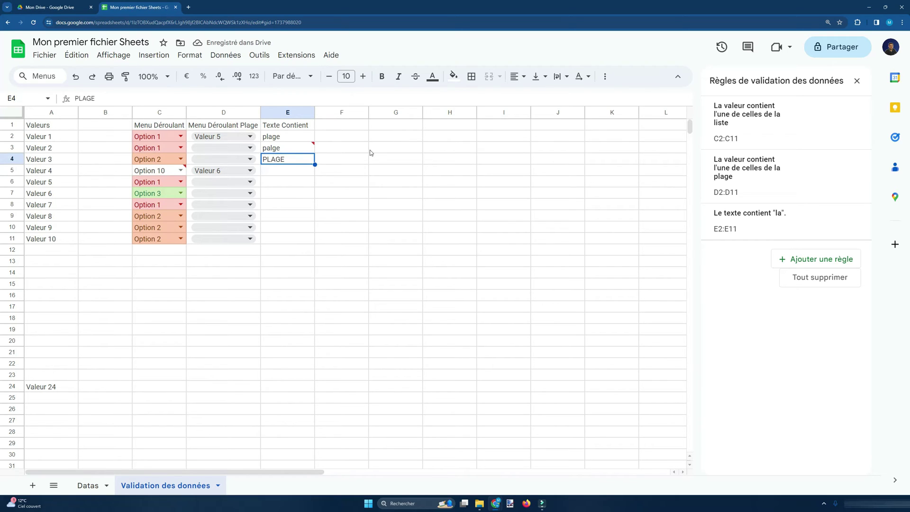
{"action": "key", "text": "Down"}
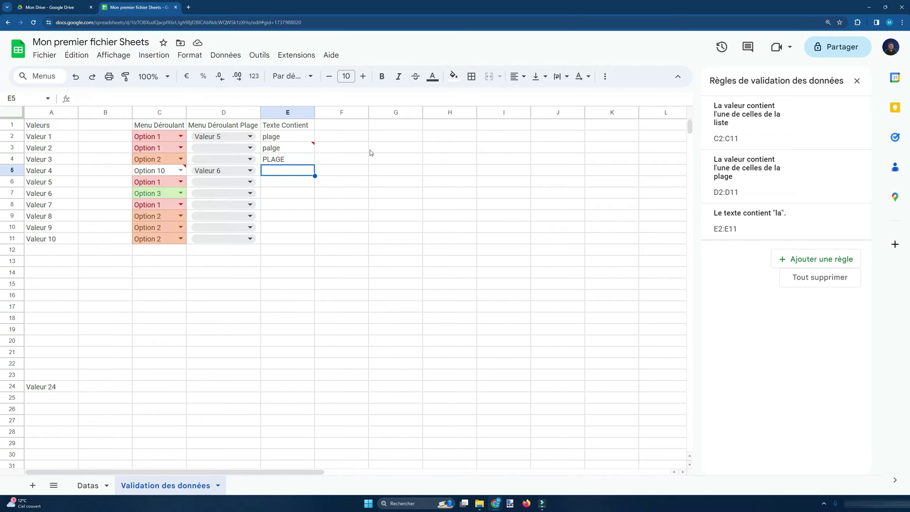
Enter the test words "PLage" in E5, "allo" in E6, "malus" in E7 and "calamité" in E8
{"action": "type", "text": "PL"}
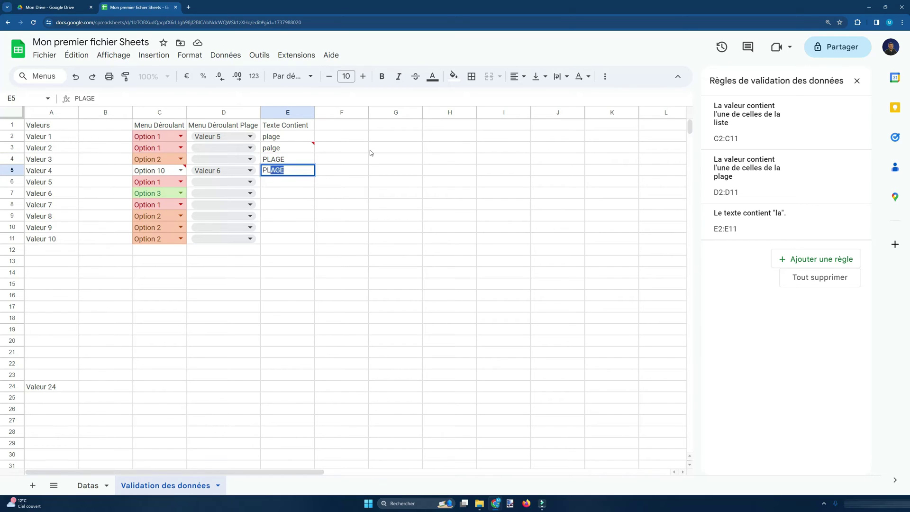
{"action": "type", "text": "age"}
{"action": "key", "text": "Return"}
{"action": "type", "text": "allo"}
{"action": "key", "text": "Return"}
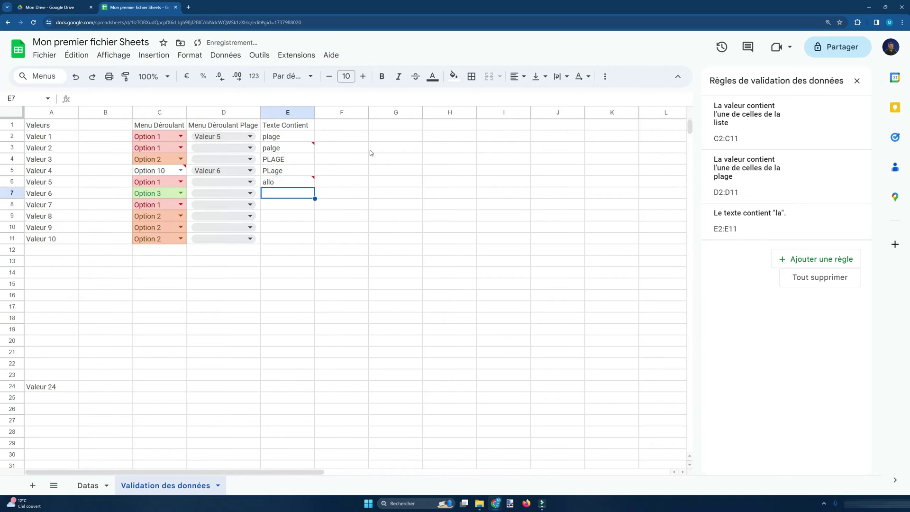
{"action": "type", "text": "malus"}
{"action": "key", "text": "Return"}
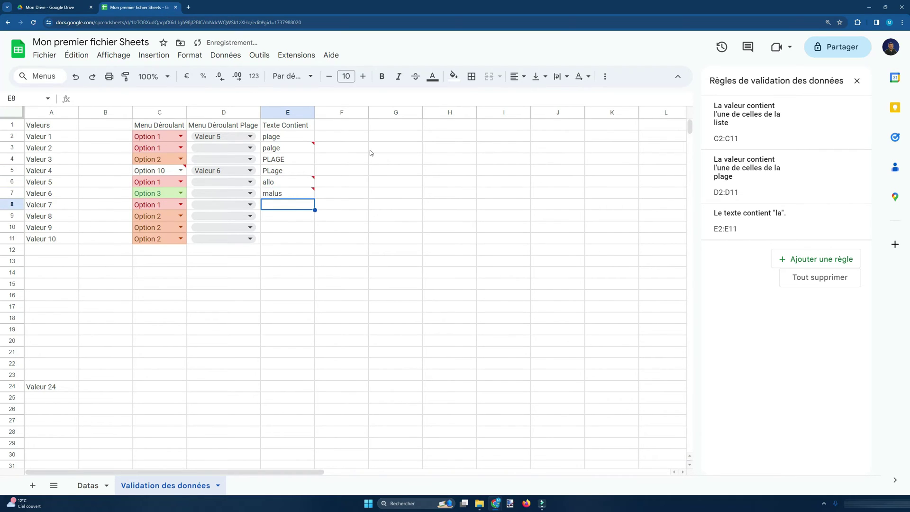
{"action": "type", "text": "calamité"}
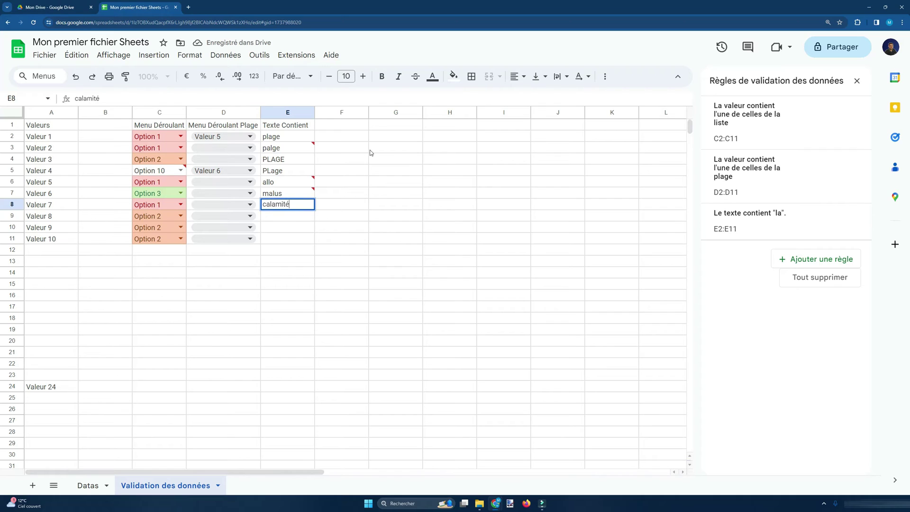
{"action": "key", "text": "Return"}
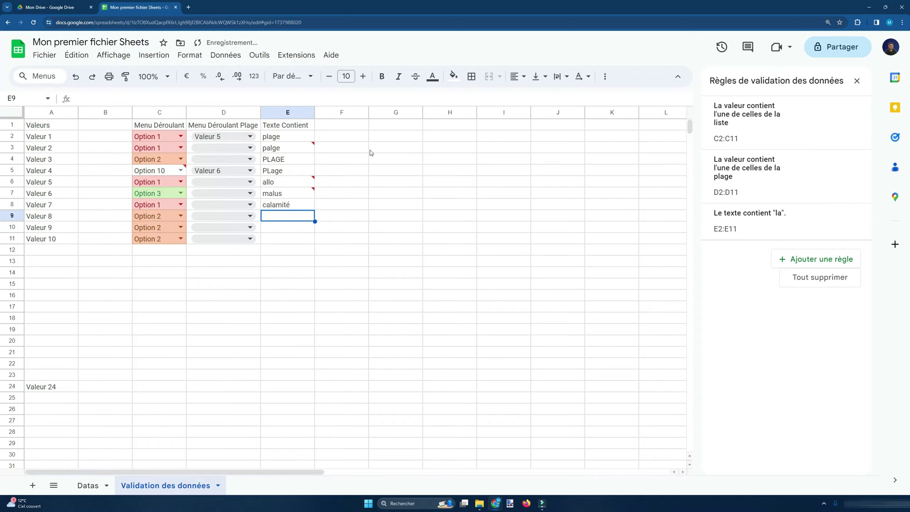
Enter "salut" in E9, "la pierre" in E10 and "cal amité" in E11, and check the validation status of E11
{"action": "type", "text": "sa"}
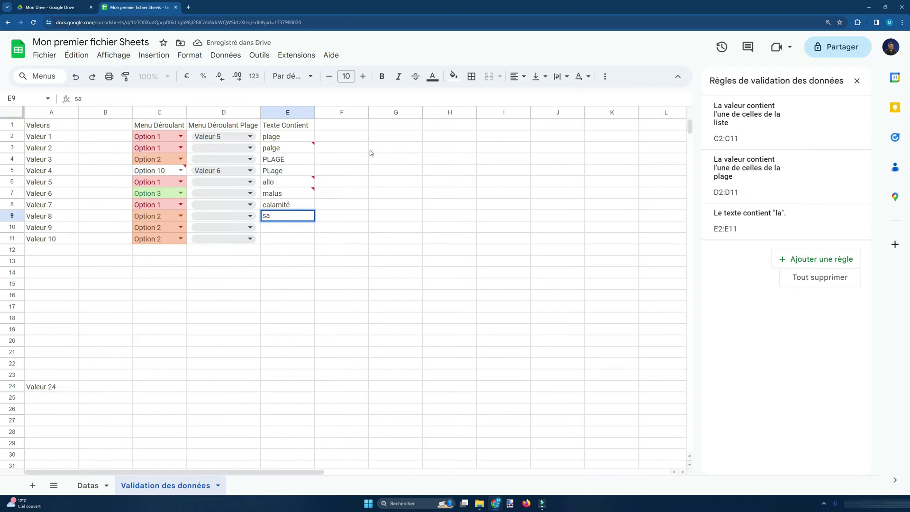
{"action": "type", "text": "lut"}
{"action": "key", "text": "Return"}
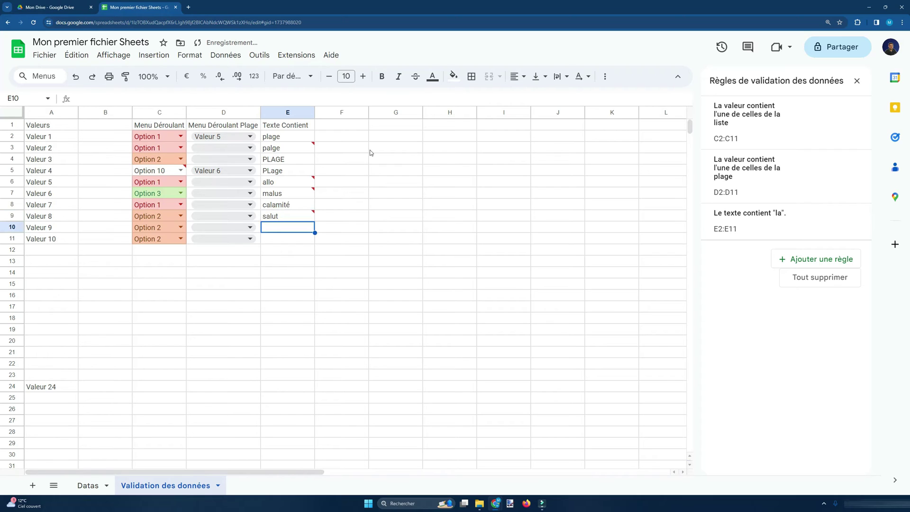
{"action": "type", "text": "la pierre"}
{"action": "key", "text": "Return"}
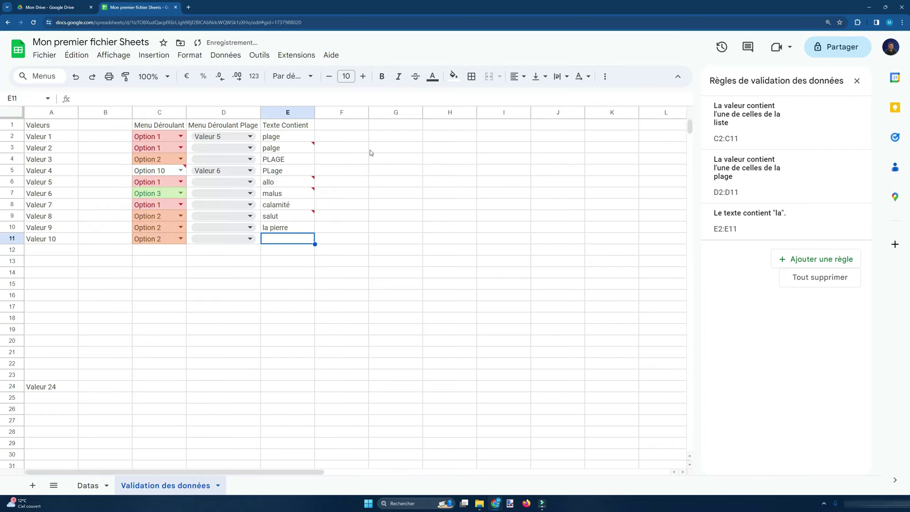
{"action": "type", "text": "cal amité"}
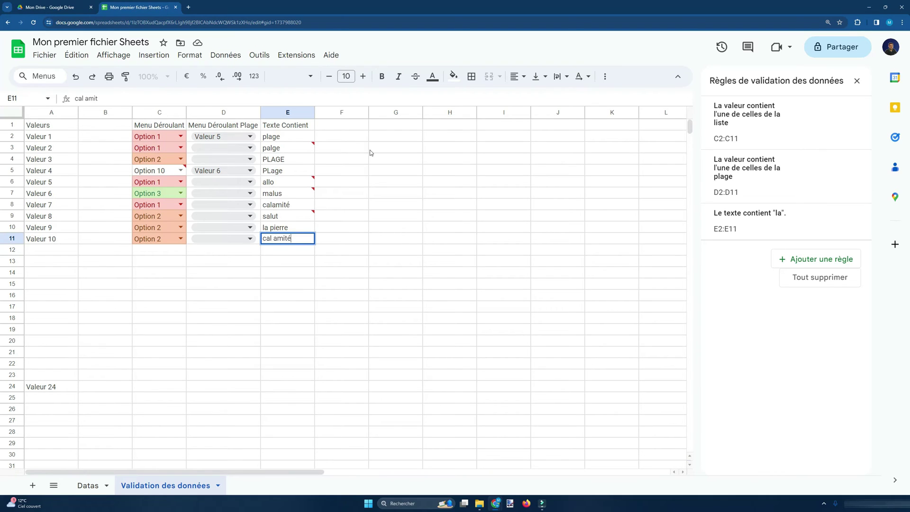
{"action": "key", "text": "Return"}
{"action": "key", "text": "Up"}
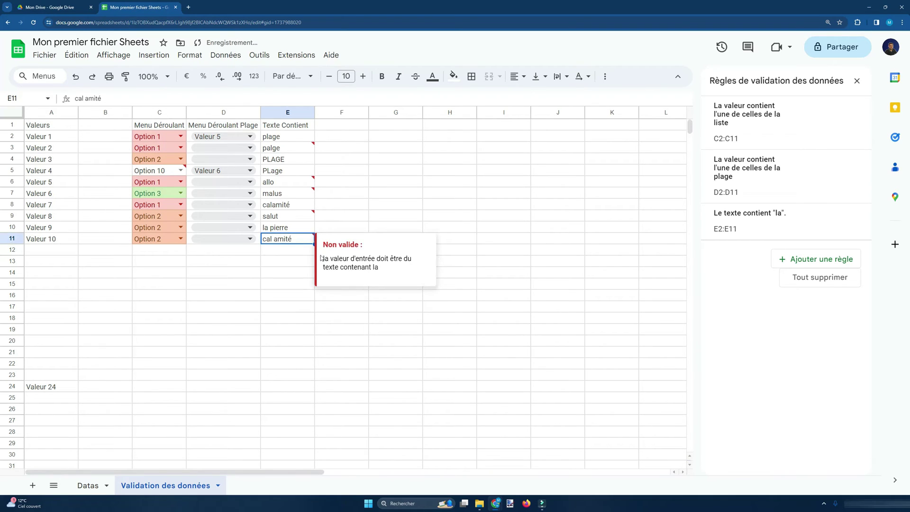
{"action": "left_click", "coordinate": [355, 205]}
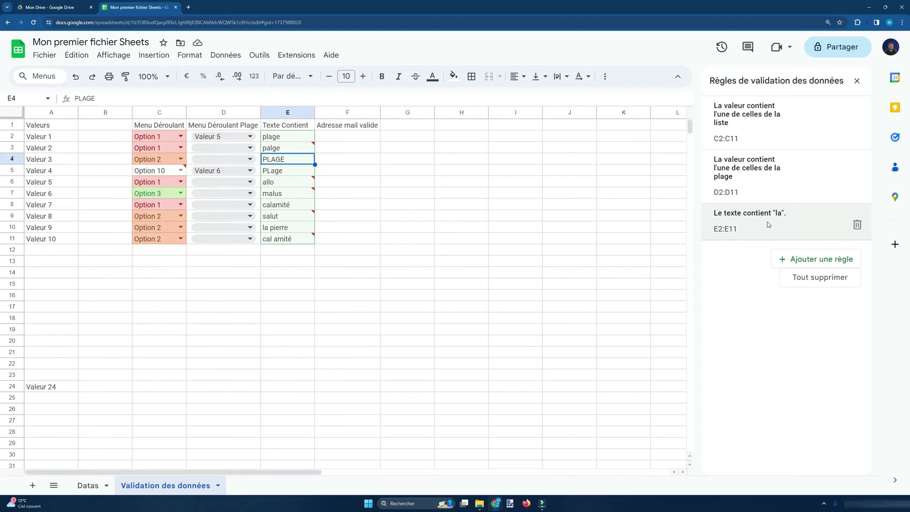
Review the criteria available for the E2:E11 rule, keep "Le texte contient" and close the validation rules
{"action": "left_click", "coordinate": [768, 224]}
{"action": "left_click", "coordinate": [783, 178]}
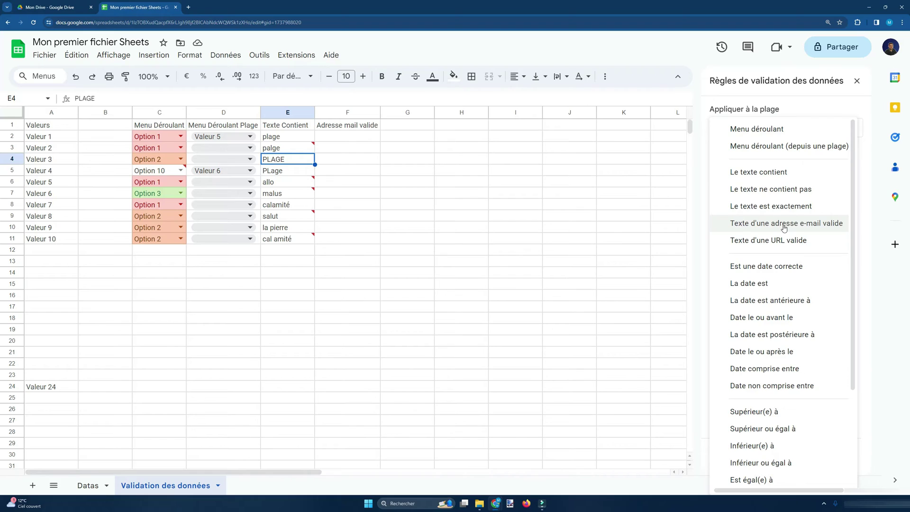
{"action": "left_click", "coordinate": [871, 203]}
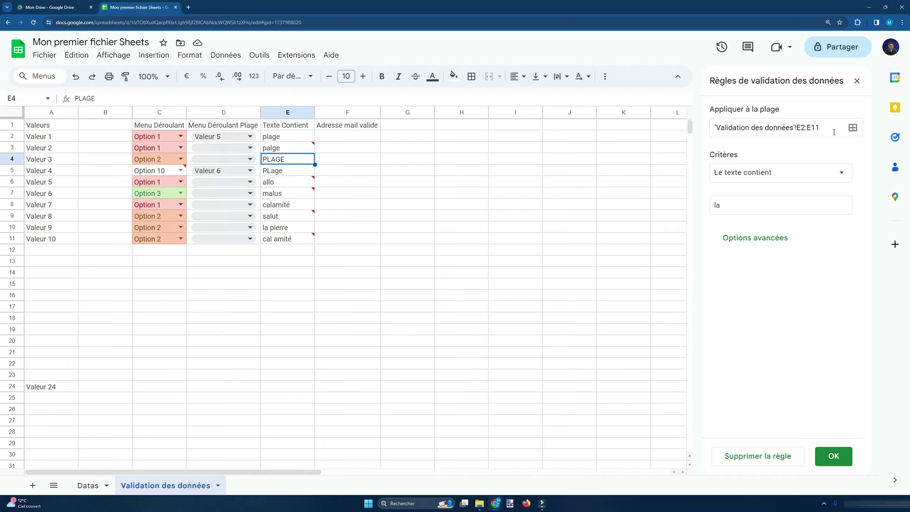
{"action": "left_click", "coordinate": [834, 456]}
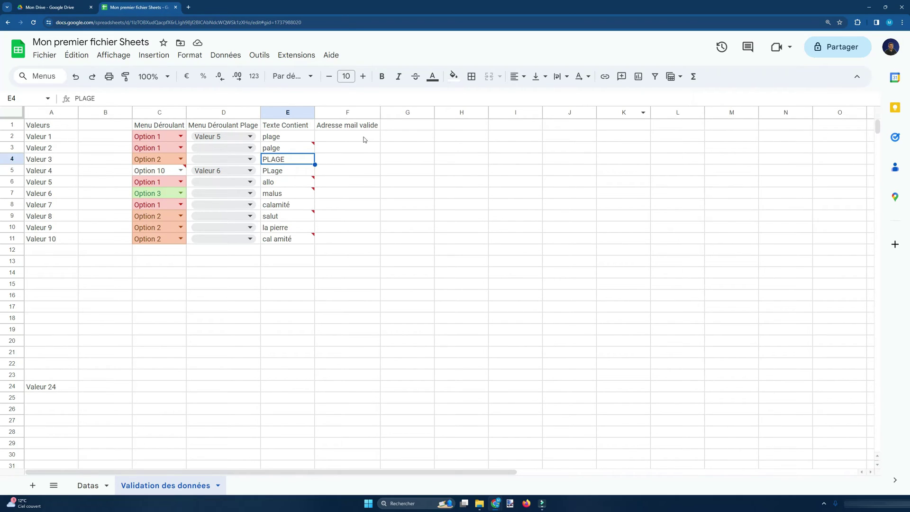
Add a validation rule for F2:F11 with the criterion "Texte d'une adresse e-mail valide", showing a warning for invalid data
{"action": "left_click_drag", "start_coordinate": [363, 137], "coordinate": [353, 239]}
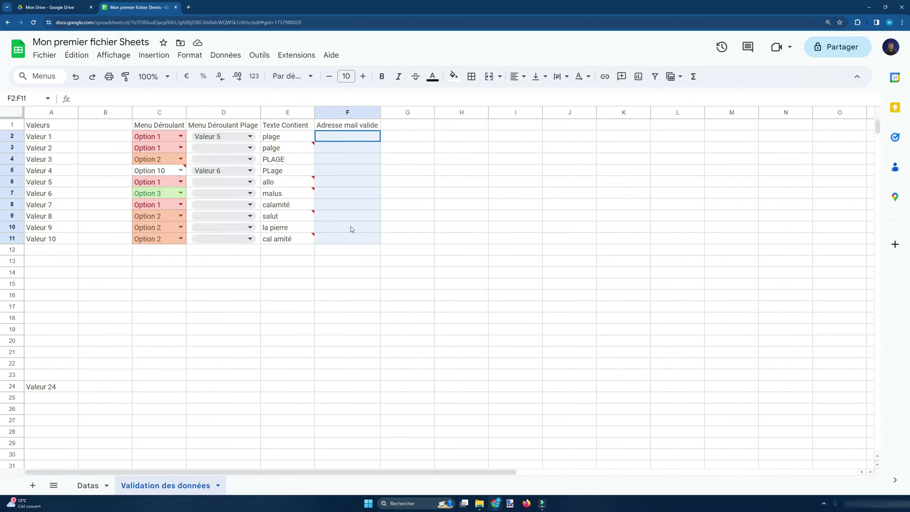
{"action": "left_click", "coordinate": [226, 55]}
{"action": "left_click", "coordinate": [258, 270]}
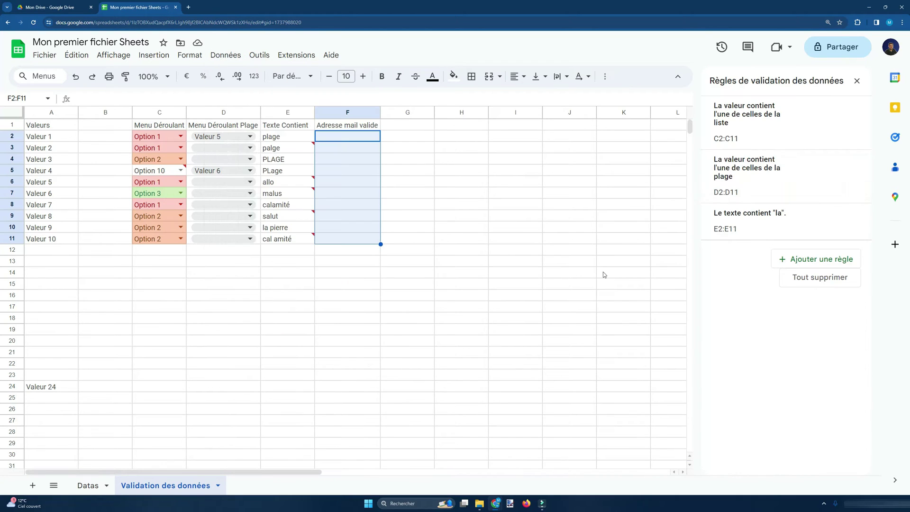
{"action": "left_click", "coordinate": [784, 258]}
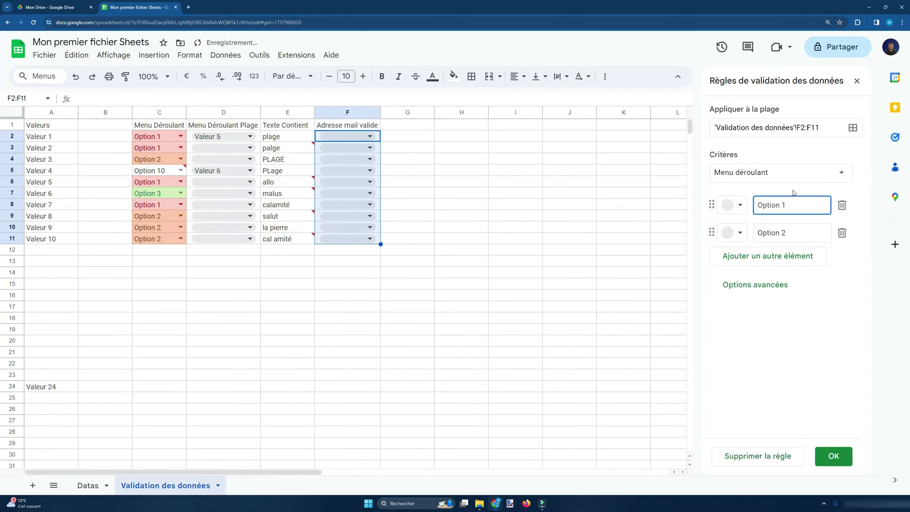
{"action": "left_click", "coordinate": [794, 176]}
{"action": "left_click", "coordinate": [782, 263]}
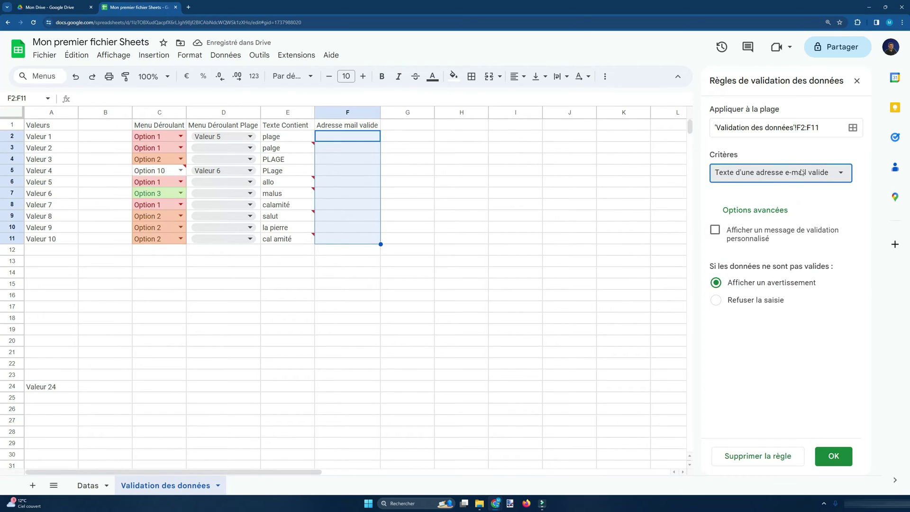
{"action": "left_click", "coordinate": [833, 457]}
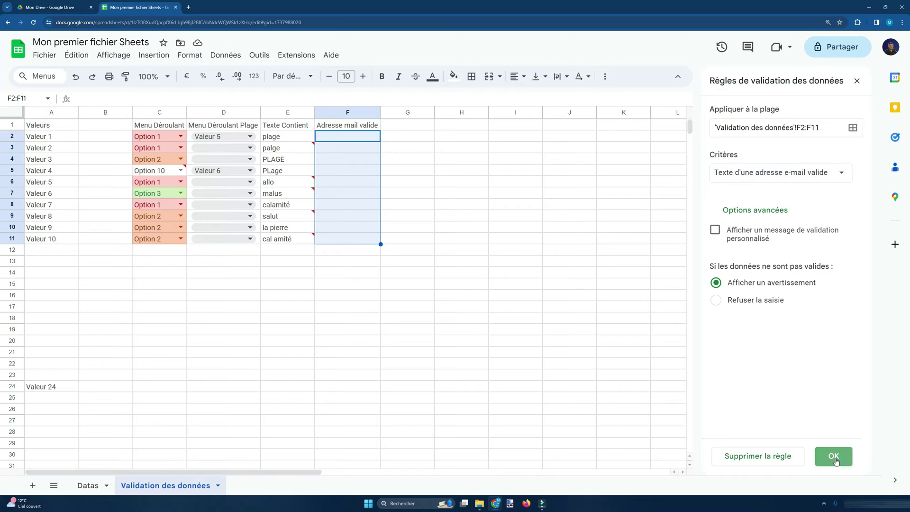
Enter a made-up e-mail address in F2 and check the validation status of that cell
{"action": "left_click", "coordinate": [443, 160]}
{"action": "left_click", "coordinate": [369, 140]}
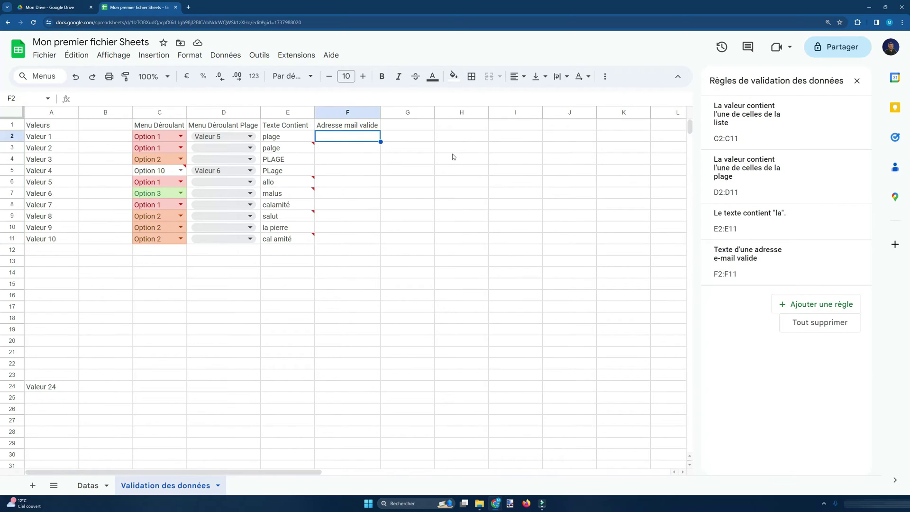
{"action": "type", "text": "aaaa"}
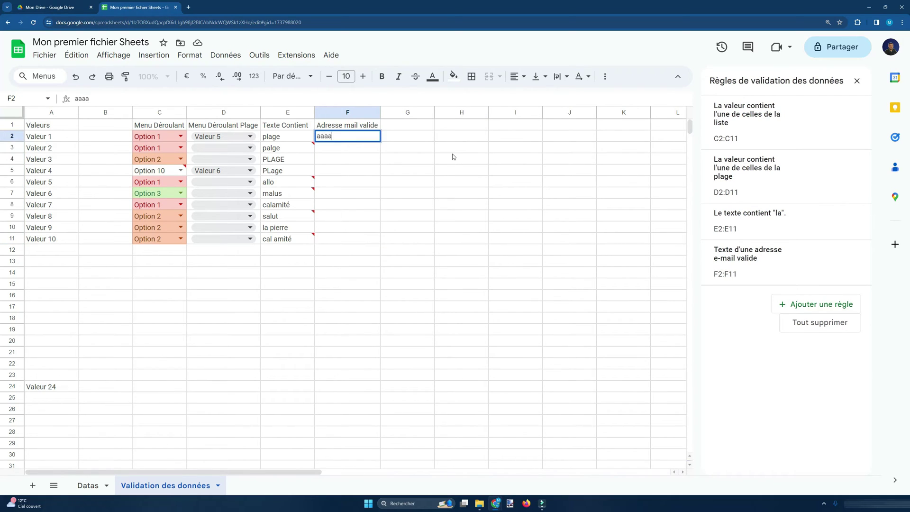
{"action": "type", "text": "a@aaaa.aaaa"}
{"action": "key", "text": "Return"}
{"action": "key", "text": "Up"}
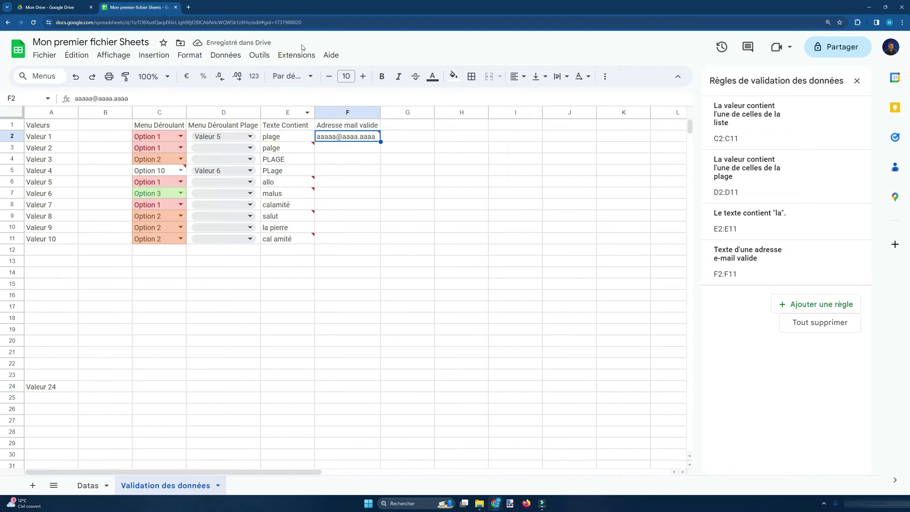
{"action": "left_click", "coordinate": [395, 128]}
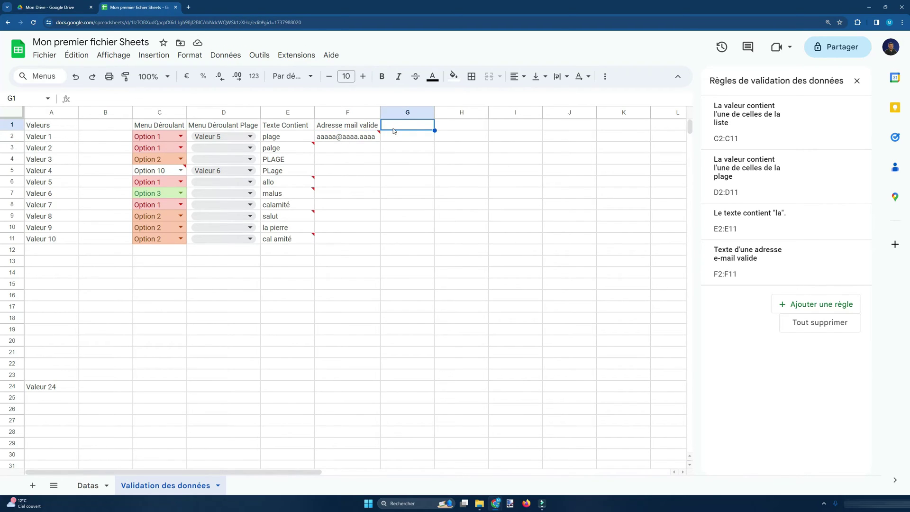
{"action": "key", "text": "Down"}
{"action": "key", "text": "Left"}
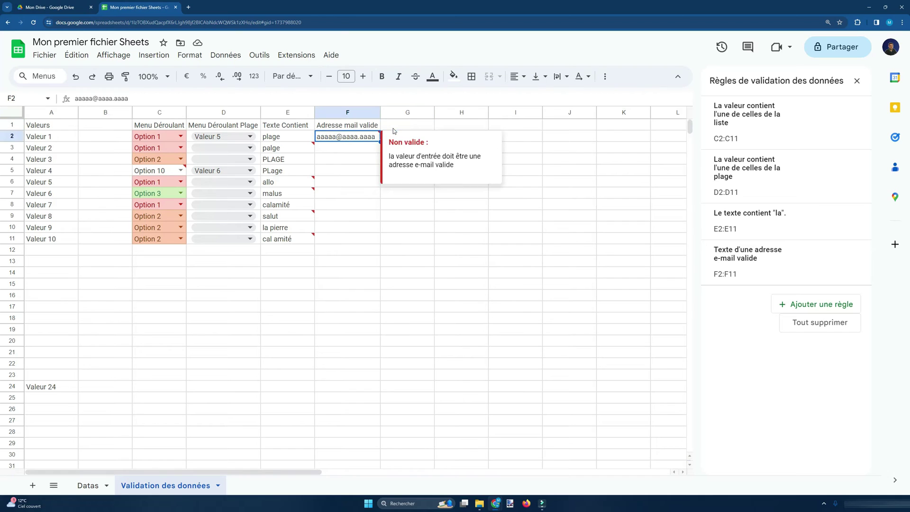
{"action": "key", "text": "Down"}
{"action": "key", "text": "Up"}
{"action": "key", "text": "Down"}
{"action": "key", "text": "Up"}
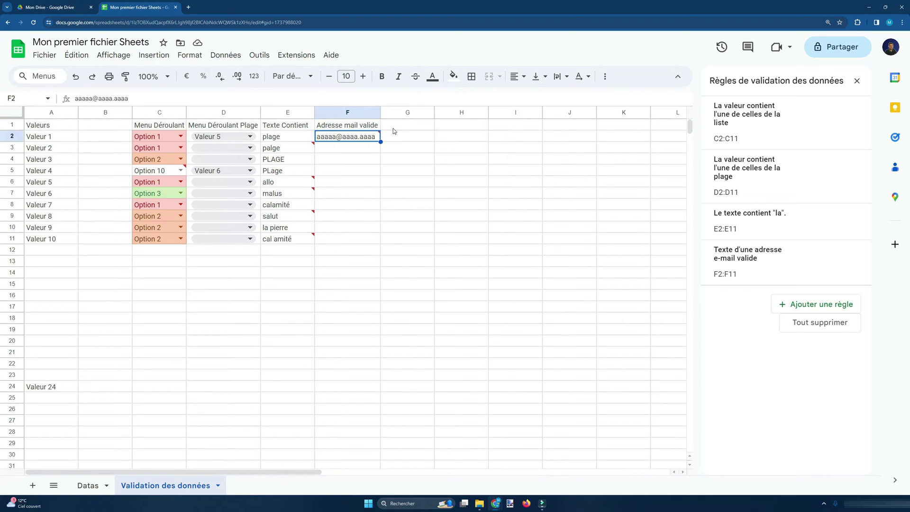
Enter a made-up e-mail address with dots before the @ sign in F3 and check its validation status
{"action": "key", "text": "Down"}
{"action": "type", "text": "aa"}
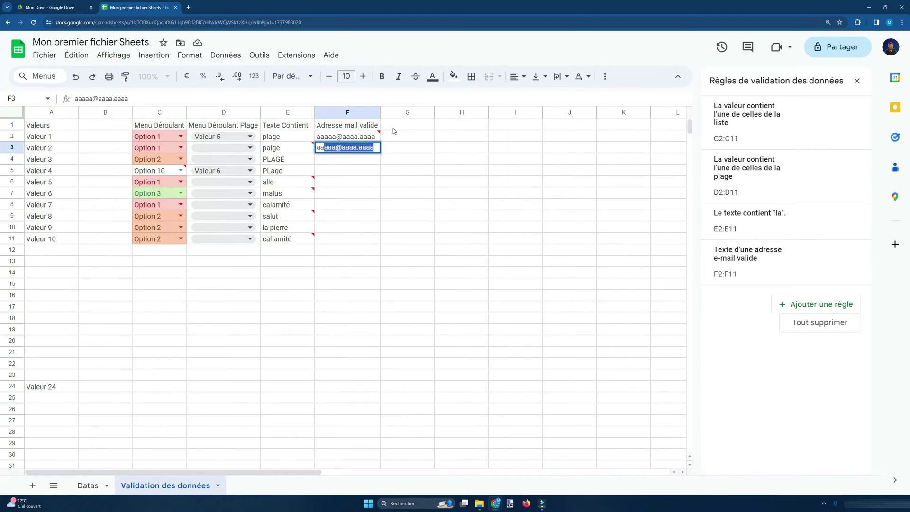
{"action": "type", "text": ".aa.aa"}
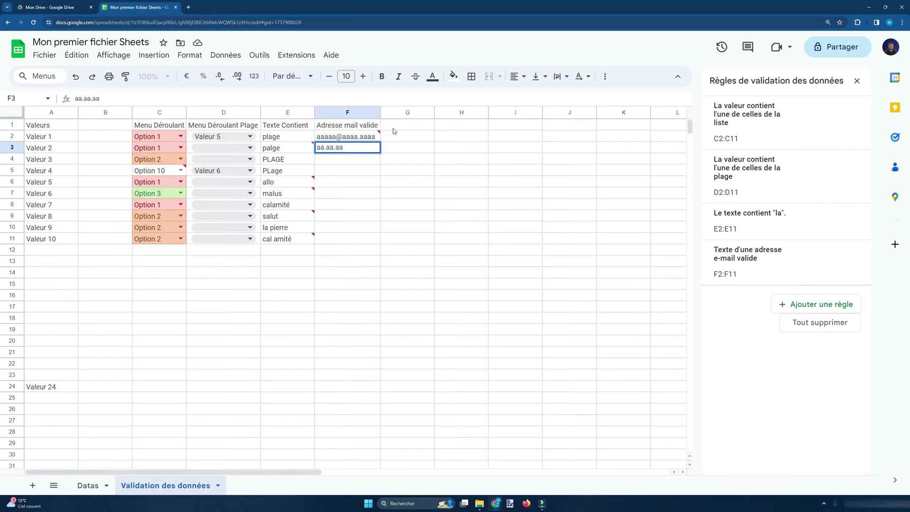
{"action": "type", "text": "@akaka.akak"}
{"action": "key", "text": "Return"}
{"action": "key", "text": "Up"}
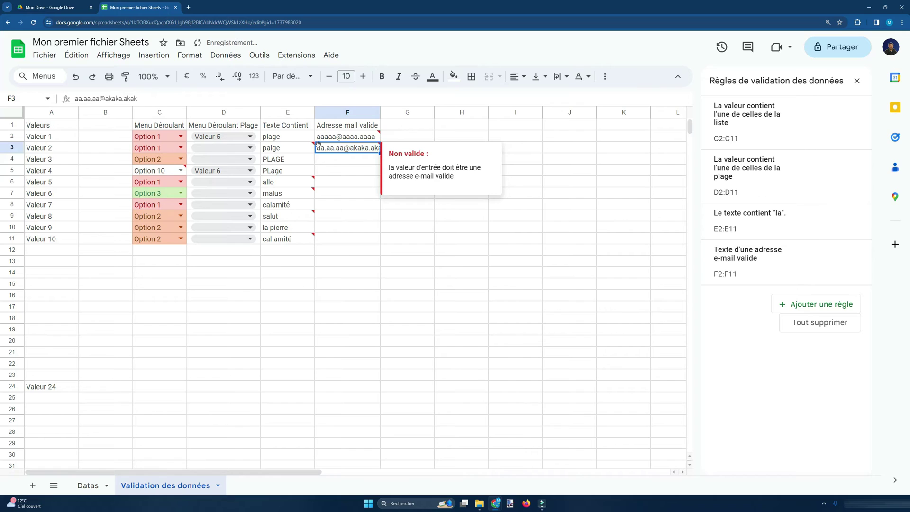
Enter the incomplete address "a@a" in F4 and check its validation status
{"action": "left_click", "coordinate": [352, 161]}
{"action": "type", "text": "a@a"}
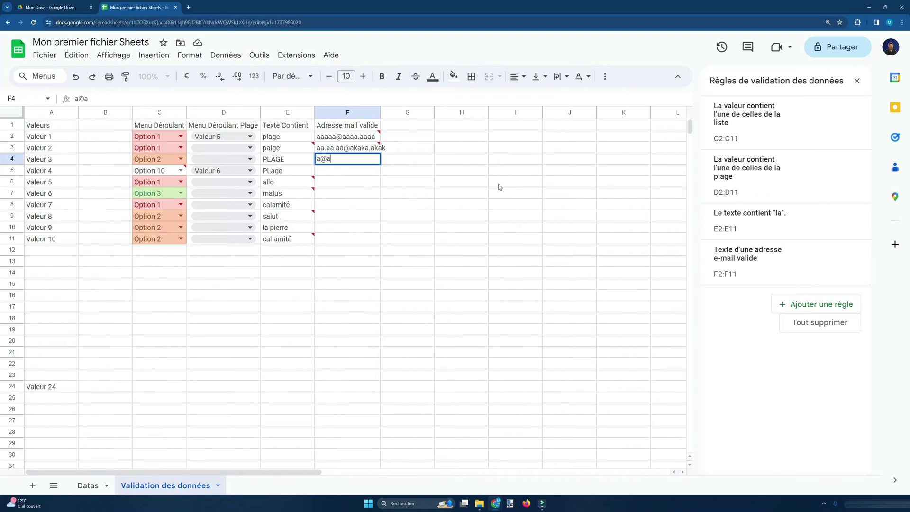
{"action": "key", "text": "Return"}
{"action": "key", "text": "Up"}
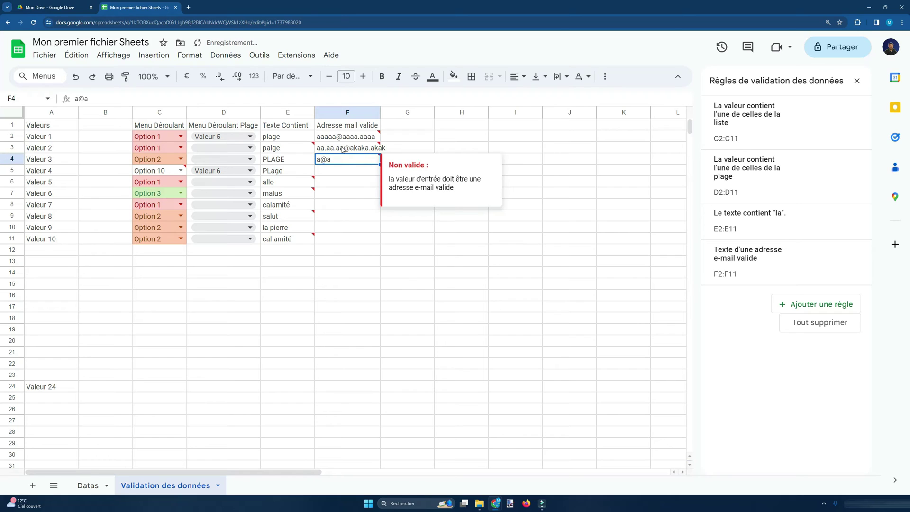
Enter the malformed addresses "a@akak/.com" in F5 and "a@@a.a" in F6
{"action": "left_click", "coordinate": [366, 173]}
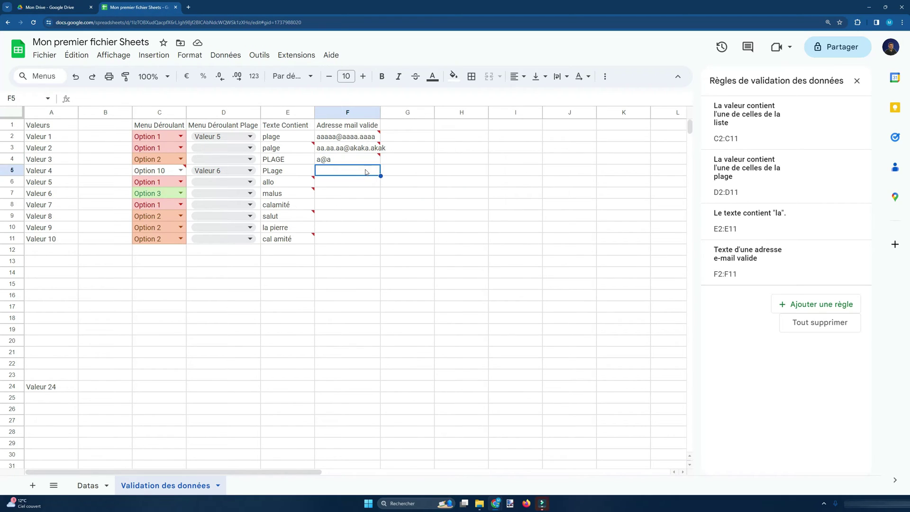
{"action": "type", "text": "a@akak"}
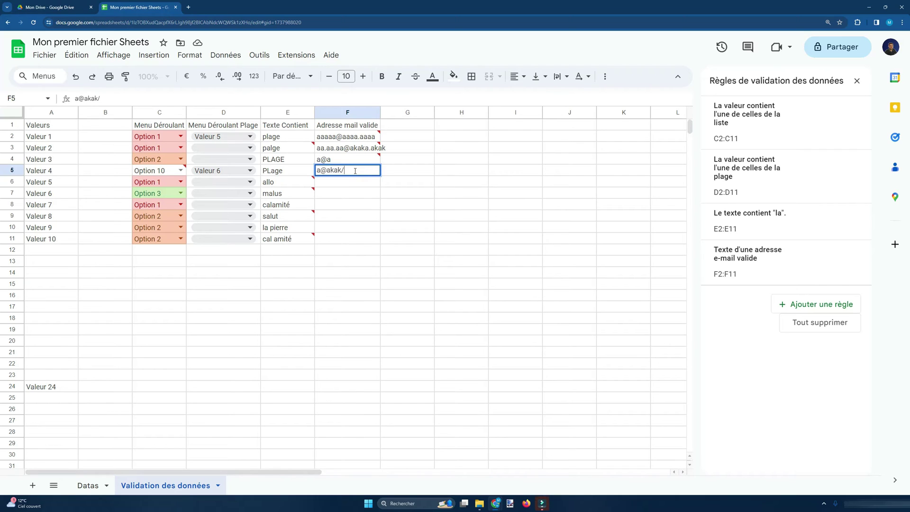
{"action": "type", "text": "/.com"}
{"action": "key", "text": "Return"}
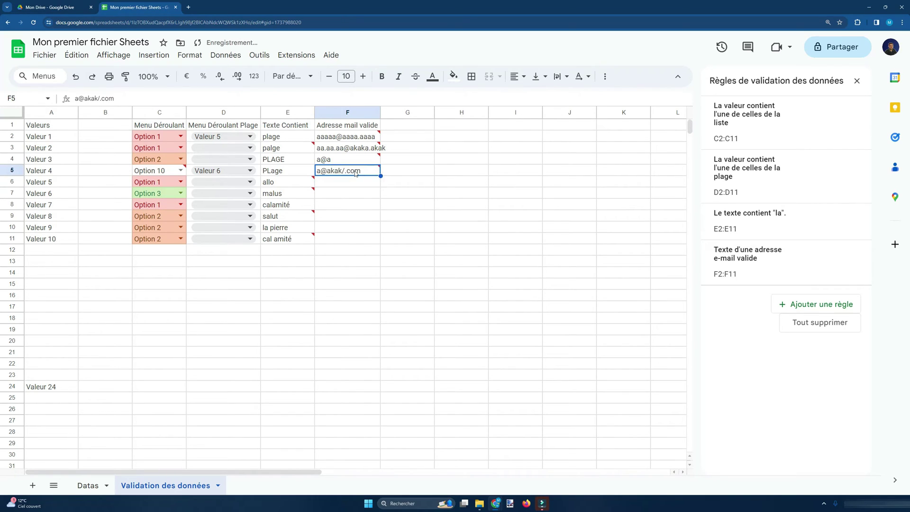
{"action": "left_click", "coordinate": [332, 161]}
{"action": "left_click", "coordinate": [372, 185]}
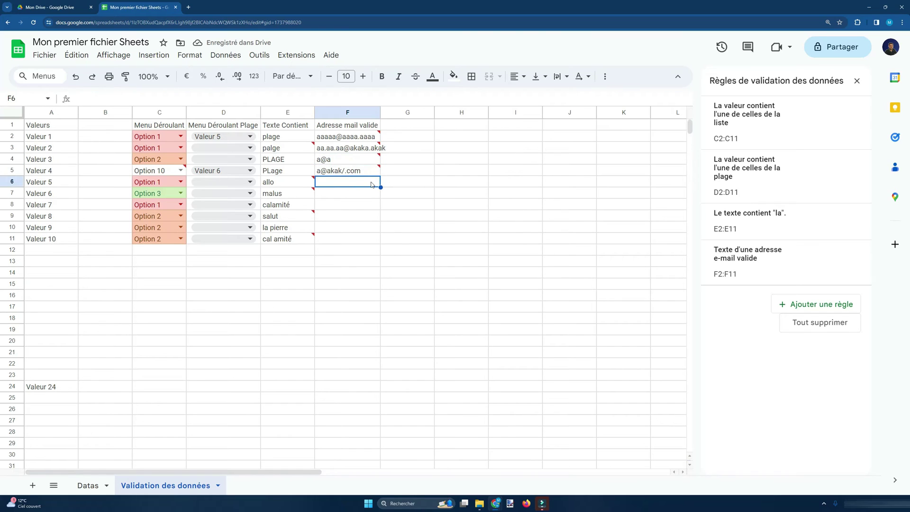
{"action": "type", "text": "a@@a.a"}
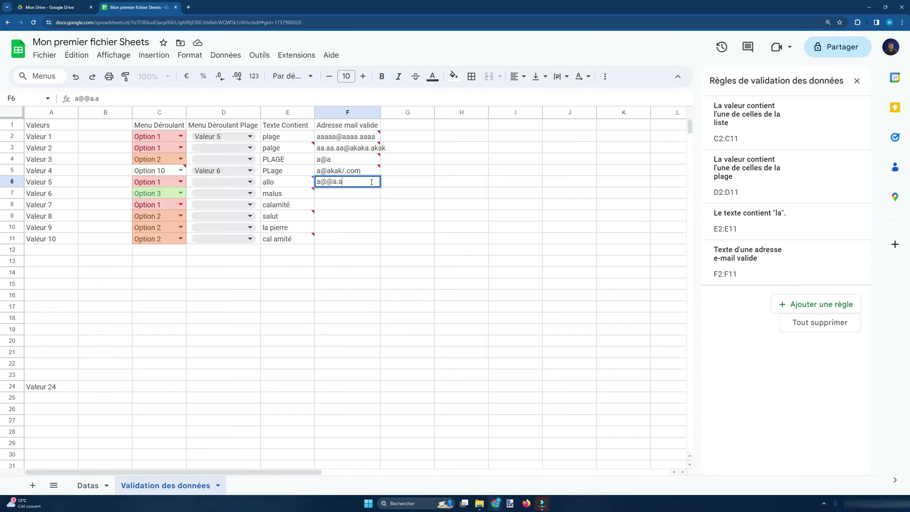
{"action": "key", "text": "Return"}
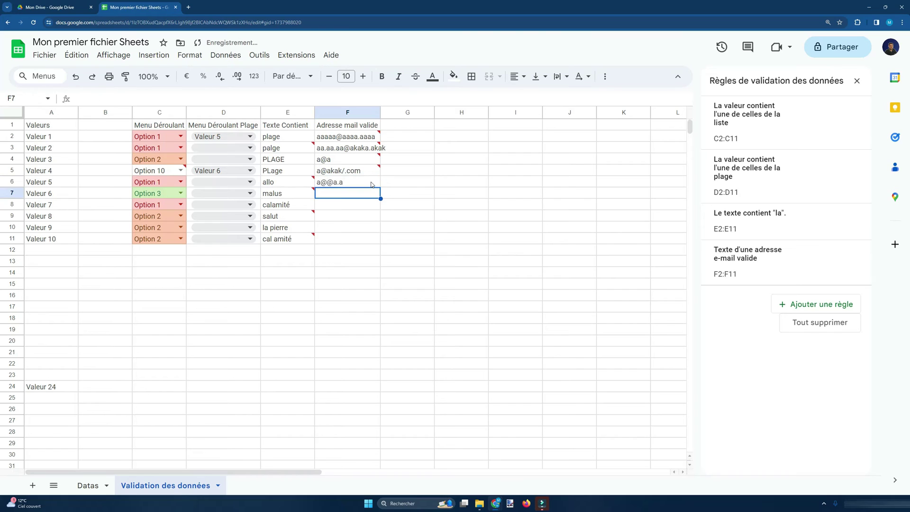
Enter a made-up e-mail address with single-letter parts in F7 and check its validation status
{"action": "type", "text": "a@"}
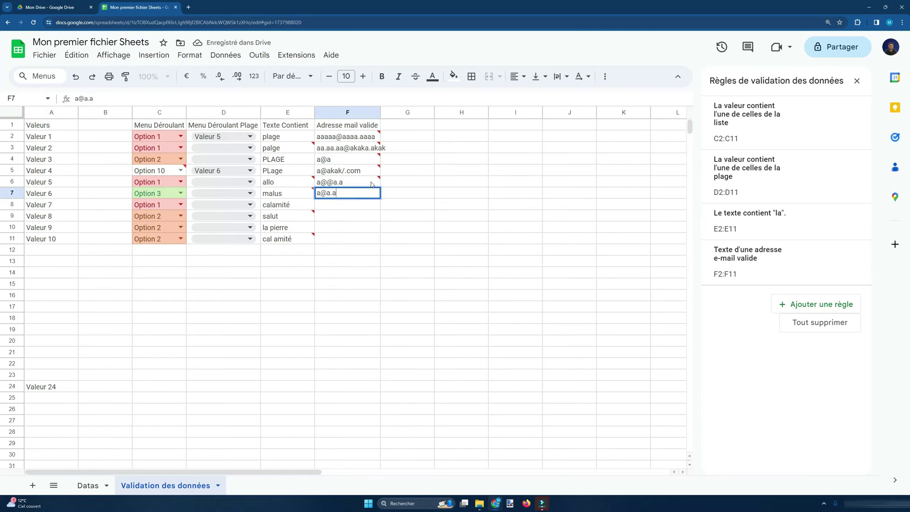
{"action": "type", "text": "a.a"}
{"action": "key", "text": "Return"}
{"action": "key", "text": "Up"}
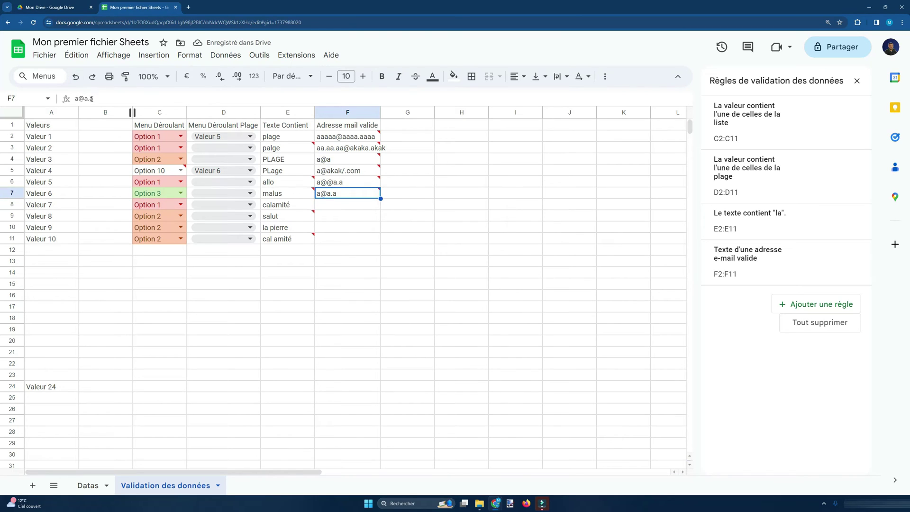
{"action": "double_click", "coordinate": [92, 99]}
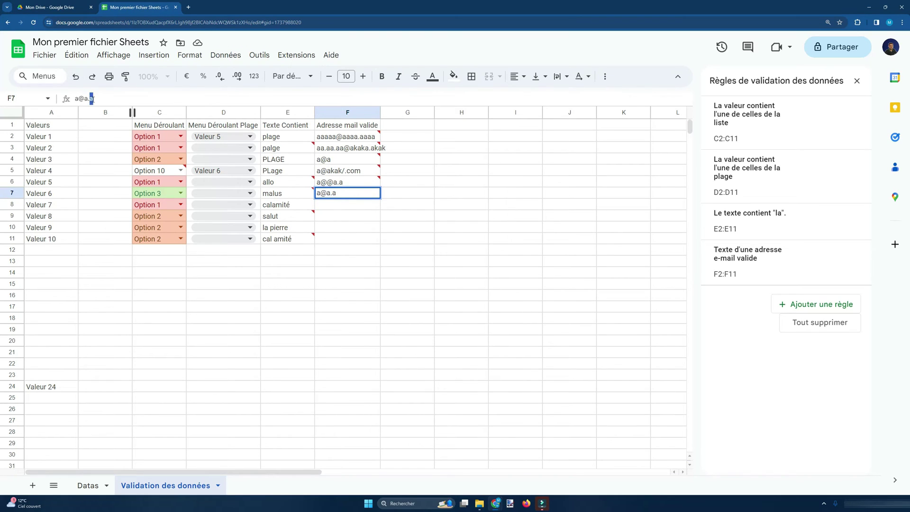
{"action": "key", "text": "Return"}
{"action": "left_click", "coordinate": [338, 198]}
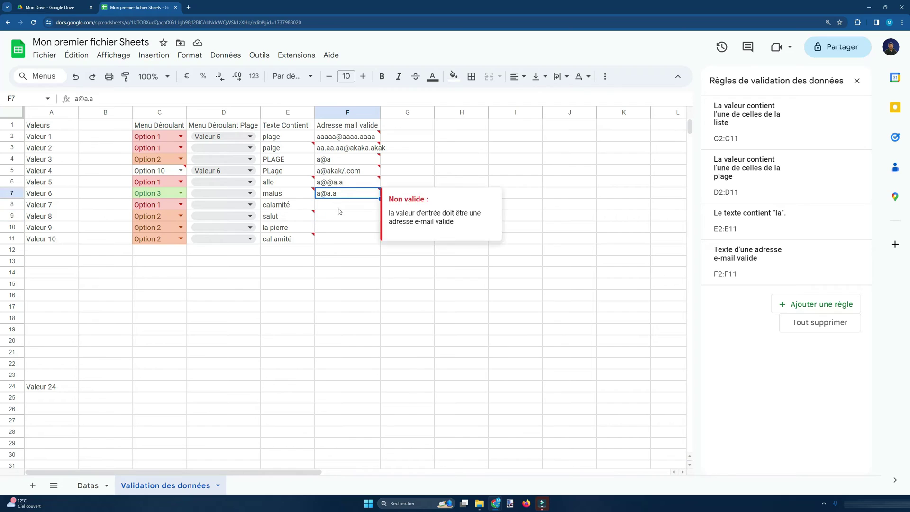
{"action": "left_click", "coordinate": [339, 208]}
{"action": "left_click", "coordinate": [405, 184]}
{"action": "left_click", "coordinate": [404, 196]}
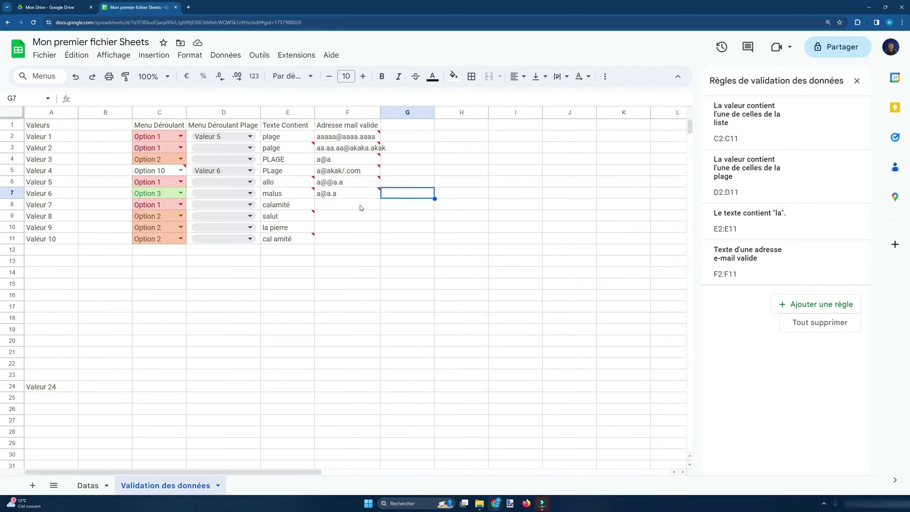
{"action": "left_click", "coordinate": [359, 205]}
{"action": "left_click", "coordinate": [337, 213]}
{"action": "left_click", "coordinate": [342, 207]}
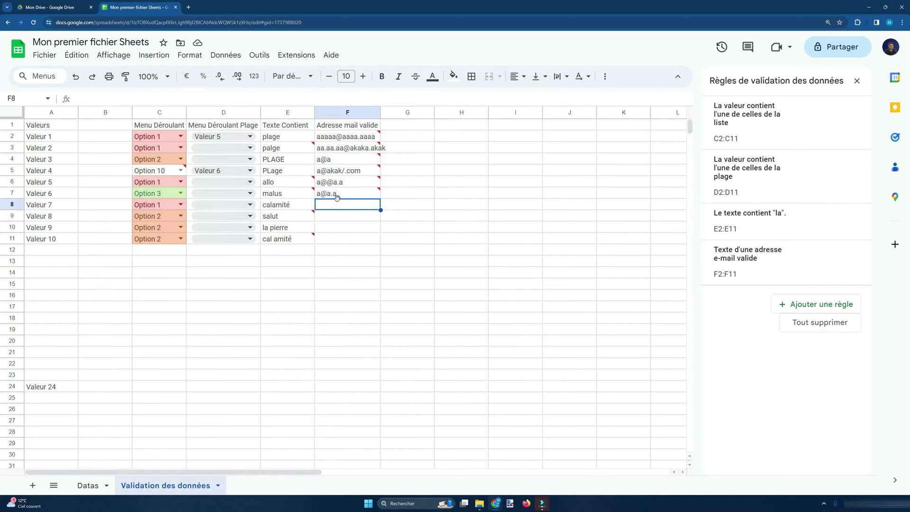
{"action": "left_click", "coordinate": [356, 226]}
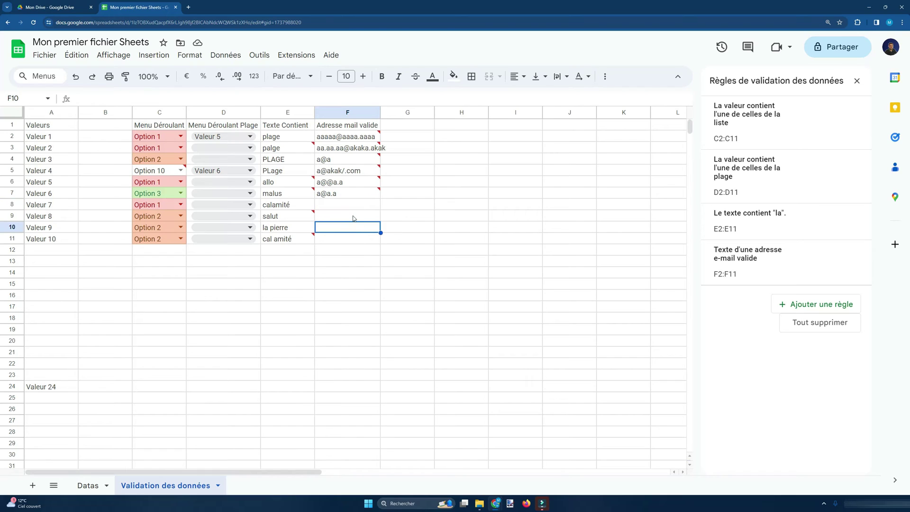
{"action": "left_click", "coordinate": [356, 209]}
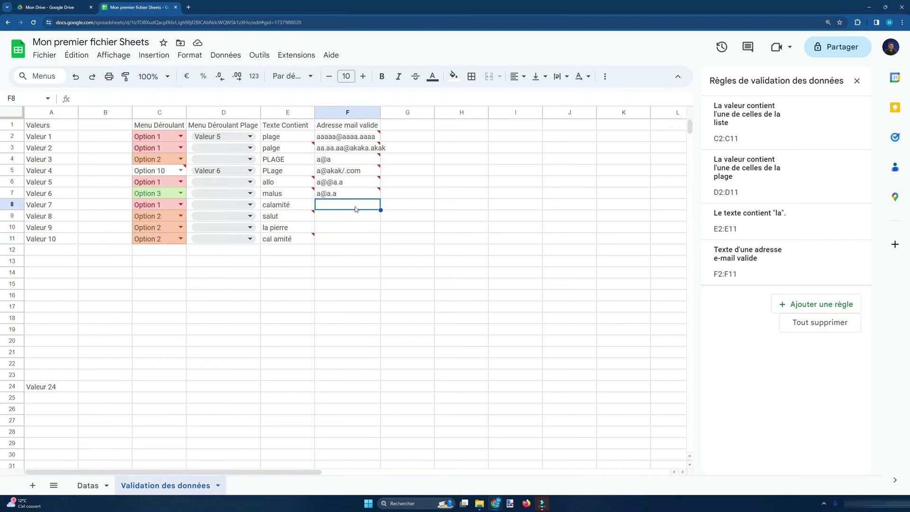
{"action": "left_click", "coordinate": [401, 137]}
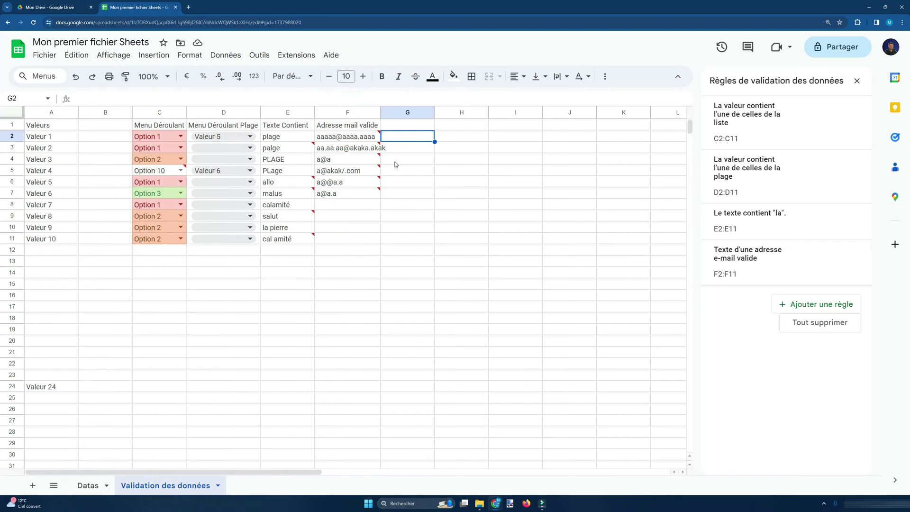
Enter the column header "Date en 2024" in G1
{"action": "left_click", "coordinate": [406, 126]}
{"action": "type", "text": "Date "}
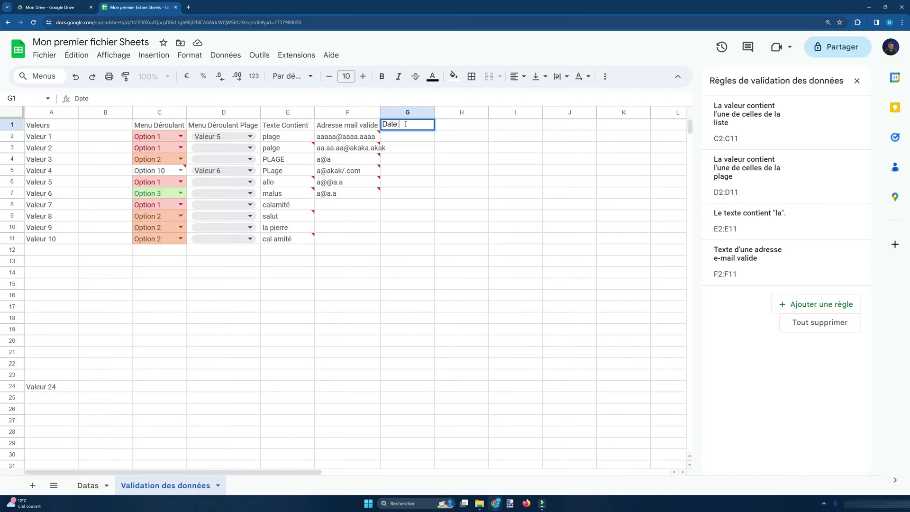
{"action": "type", "text": "en 2024"}
{"action": "key", "text": "Return"}
{"action": "left_click", "coordinate": [406, 126]}
{"action": "key", "text": "Down"}
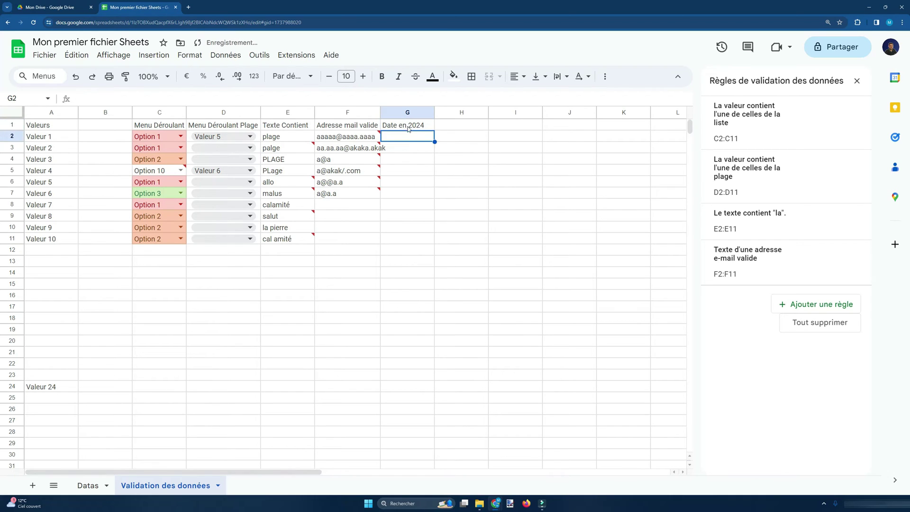
Create a validation rule for G2:G11 using the criterion "Date comprise entre"
{"action": "left_click_drag", "start_coordinate": [409, 139], "coordinate": [433, 242]}
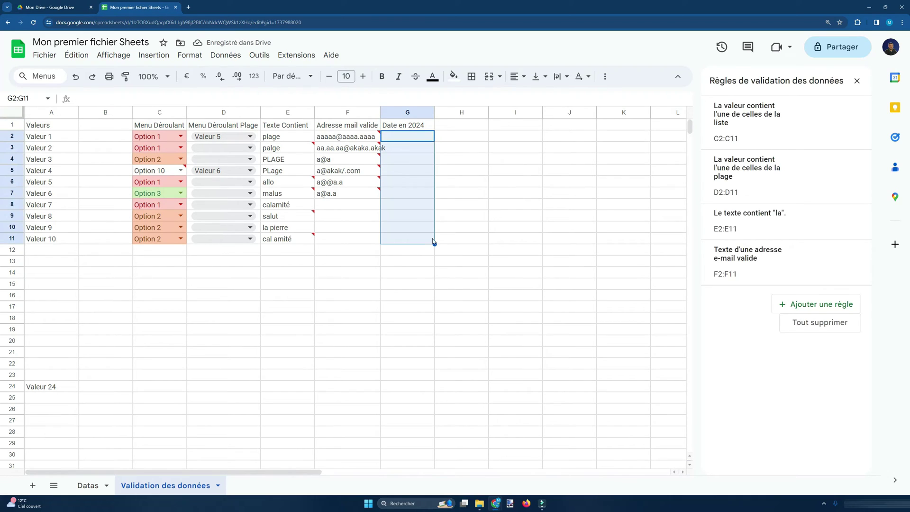
{"action": "left_click", "coordinate": [822, 307]}
{"action": "left_click", "coordinate": [815, 179]}
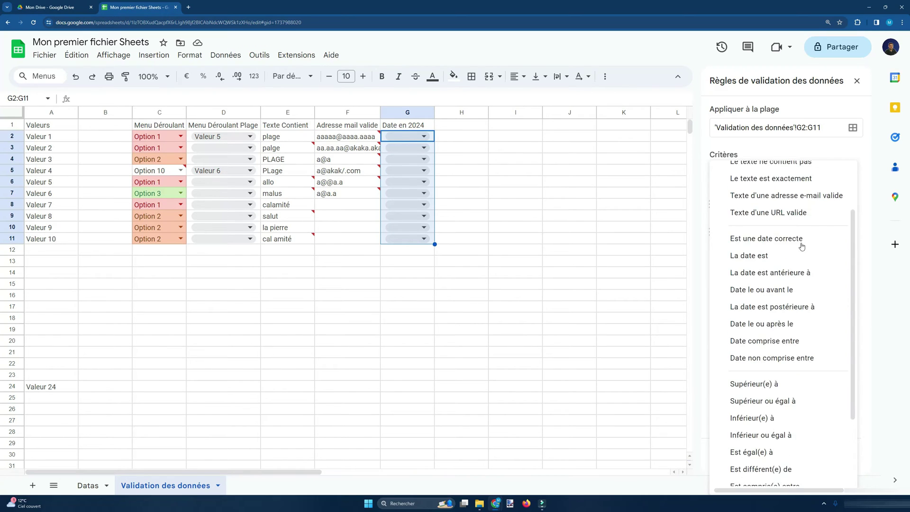
{"action": "scroll", "coordinate": [796, 223], "scroll_direction": "down", "scroll_amount": 3}
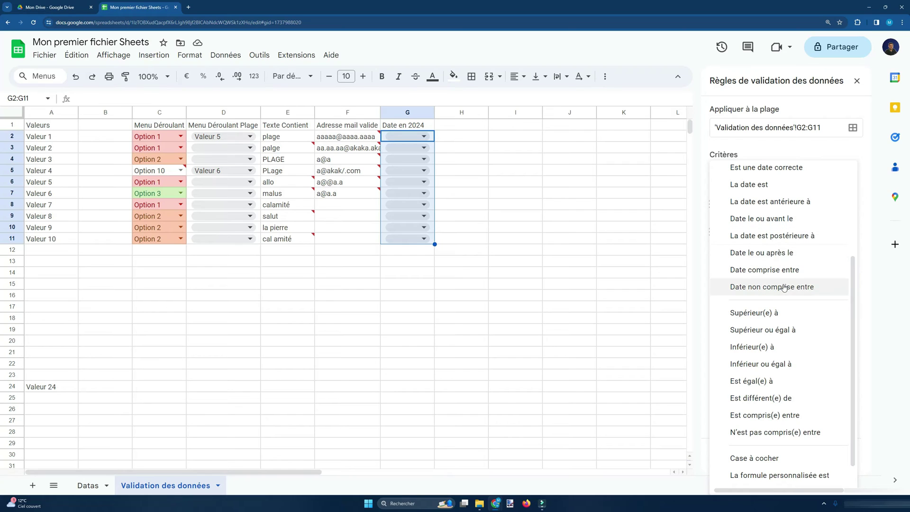
{"action": "scroll", "coordinate": [821, 290], "scroll_direction": "up", "scroll_amount": 2}
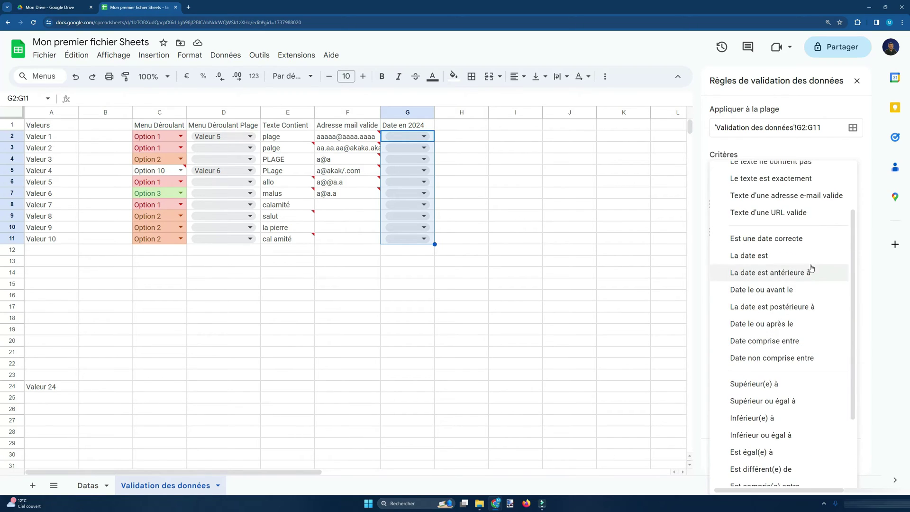
{"action": "left_click", "coordinate": [799, 341]}
Set the rule's date limits to 01/01/2024 and 31/12/2024 and save the rule
{"action": "left_click", "coordinate": [755, 211]}
{"action": "type", "text": "01"}
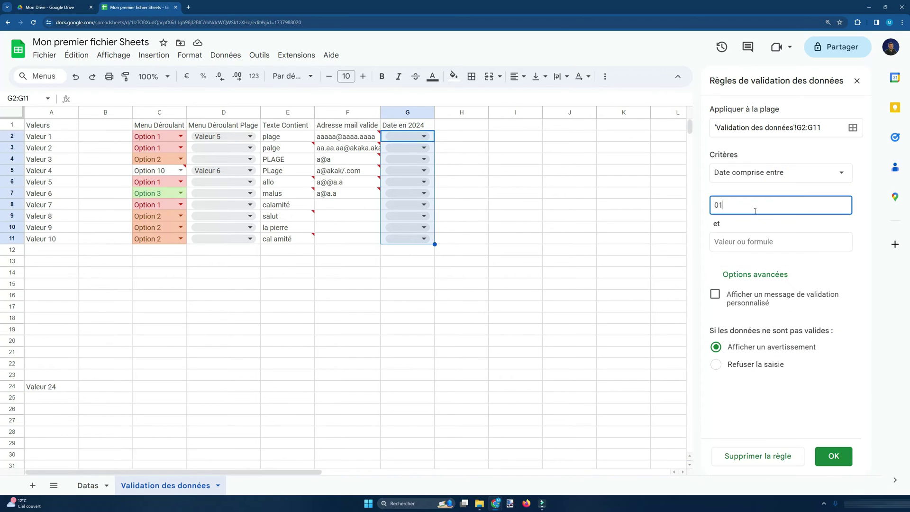
{"action": "type", "text": "/01/"}
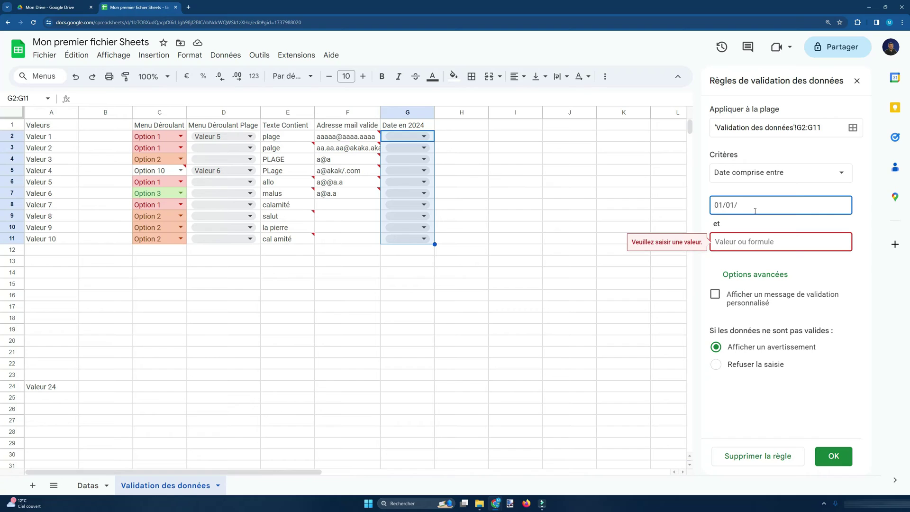
{"action": "type", "text": "2024"}
{"action": "key", "text": "Tab"}
{"action": "type", "text": "31/"}
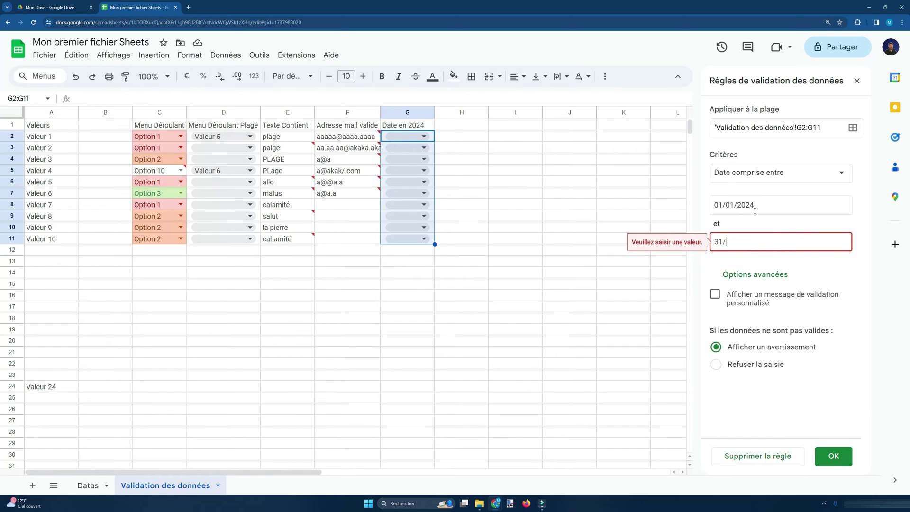
{"action": "type", "text": "12/2024"}
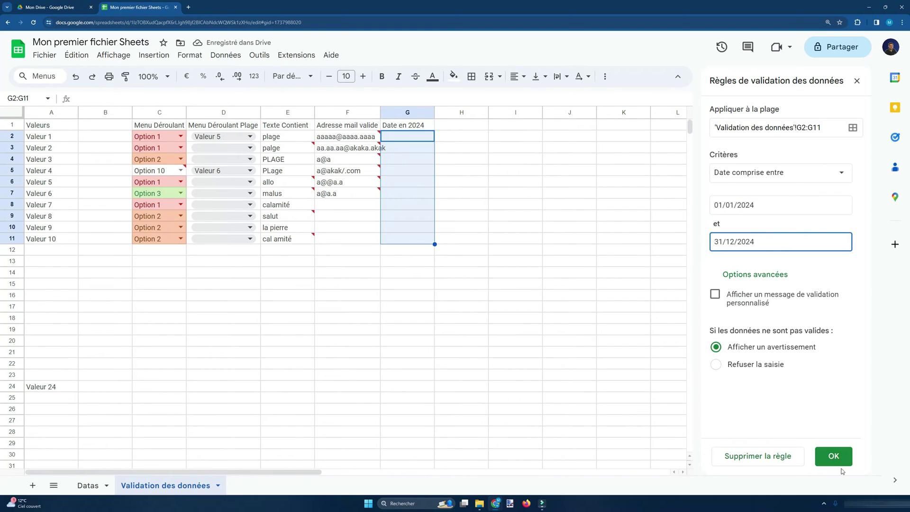
{"action": "left_click", "coordinate": [836, 459]}
Pick the dates 18/01/2024 for G3 and 01/01/2024 for G2 from the calendar
{"action": "left_click", "coordinate": [406, 160]}
{"action": "double_click", "coordinate": [403, 148]}
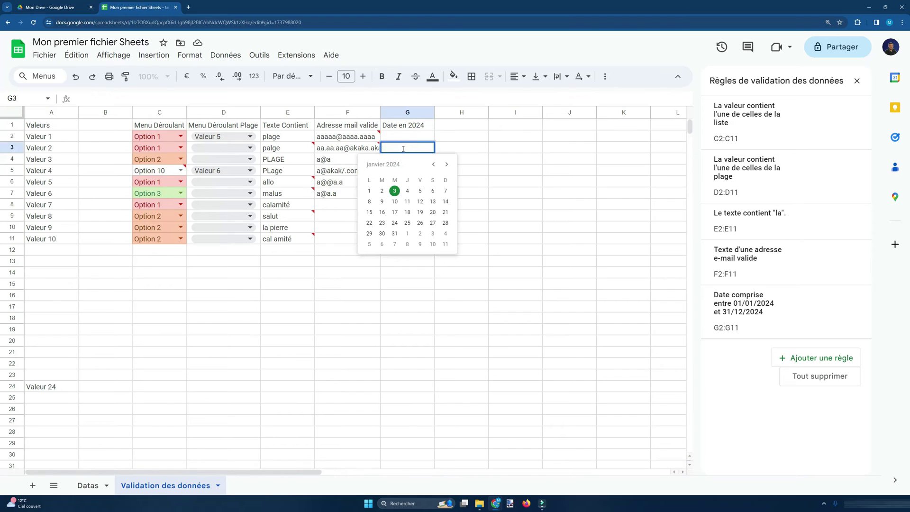
{"action": "left_click", "coordinate": [408, 212]}
{"action": "double_click", "coordinate": [411, 136]}
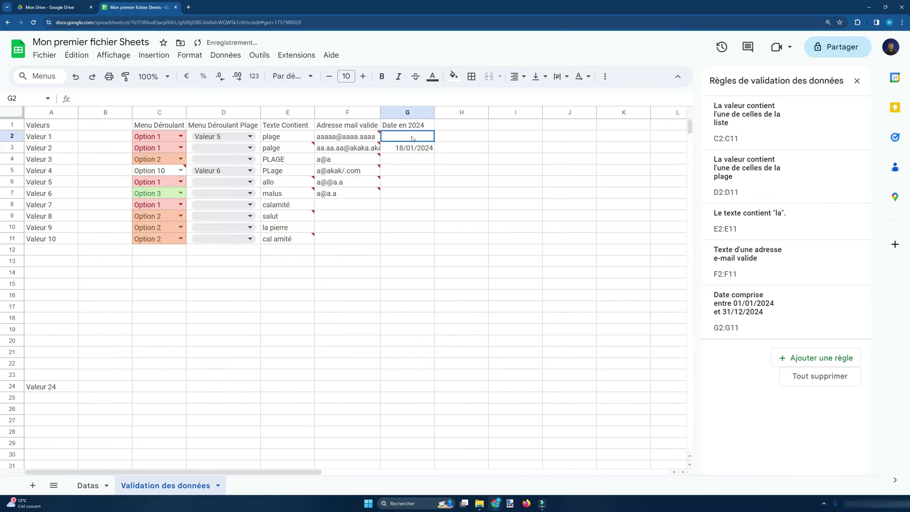
{"action": "left_click", "coordinate": [369, 179]}
Pick the out-of-range date 11/10/2023 for G4 from the calendar and check its validation status
{"action": "double_click", "coordinate": [413, 163]}
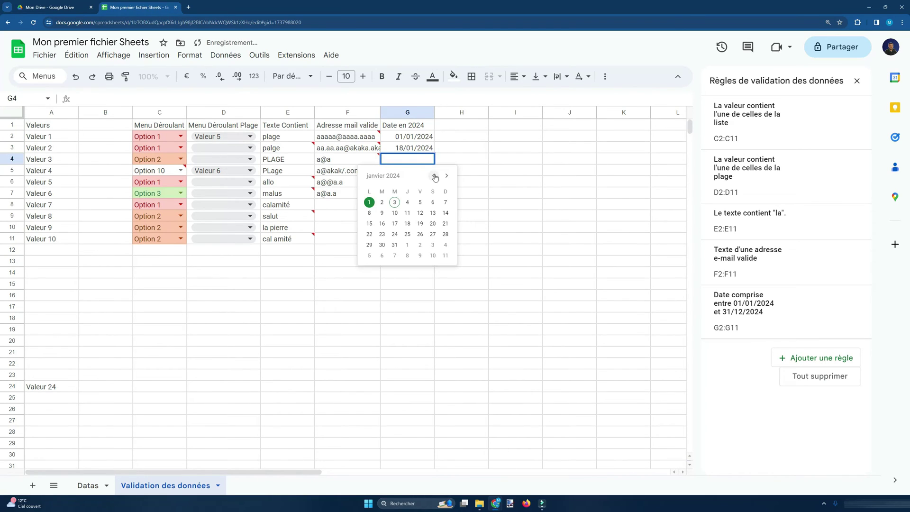
{"action": "left_click", "coordinate": [435, 176]}
{"action": "left_click", "coordinate": [435, 175]}
{"action": "left_click", "coordinate": [435, 176]}
{"action": "left_click", "coordinate": [395, 224]}
{"action": "left_click", "coordinate": [411, 193]}
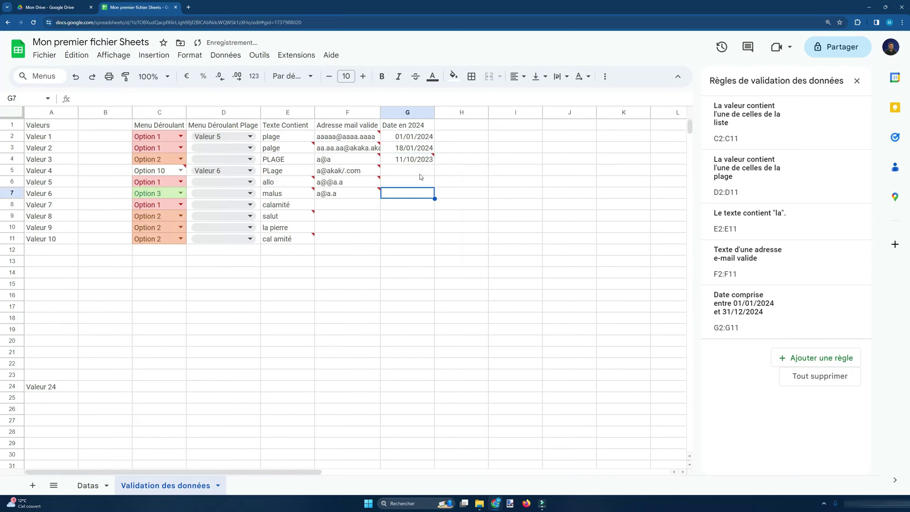
{"action": "mouse_move", "coordinate": [428, 163]}
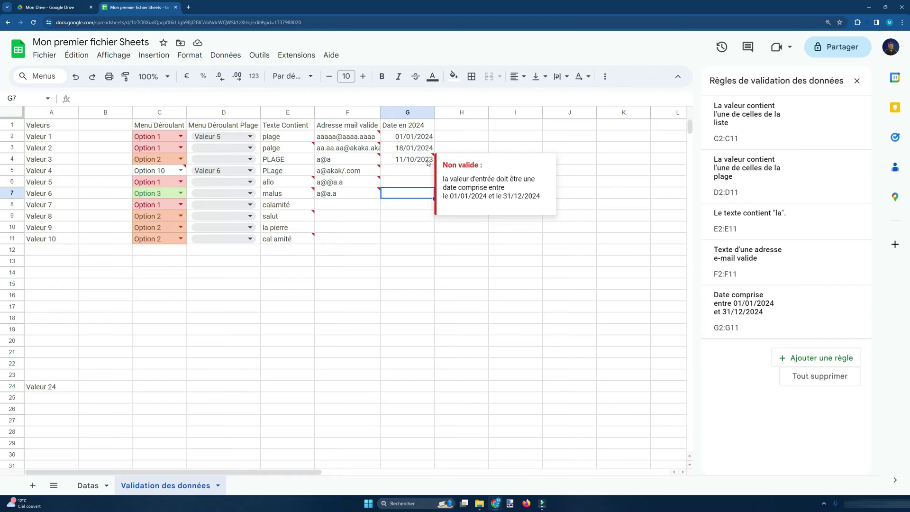
Enter the plain number 1234 in G5 and check its validation status
{"action": "left_click", "coordinate": [428, 171]}
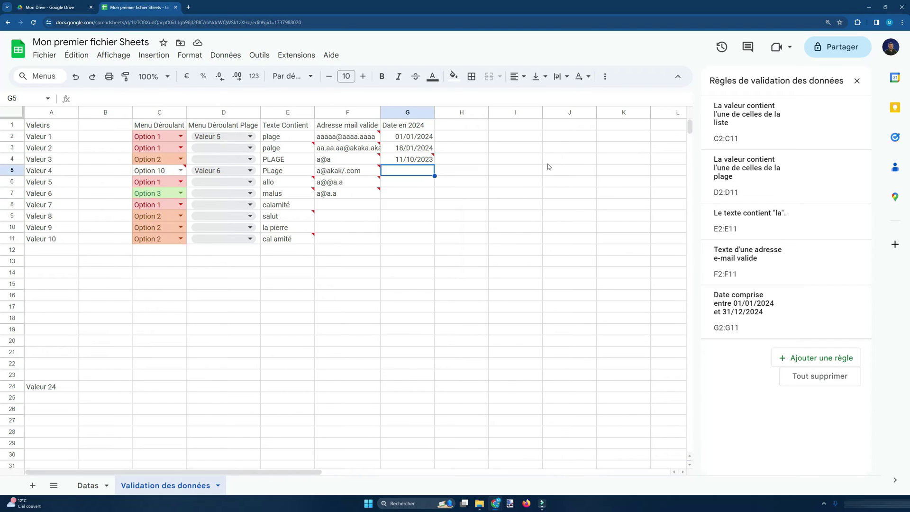
{"action": "type", "text": "1234"}
{"action": "key", "text": "Return"}
{"action": "key", "text": "Up"}
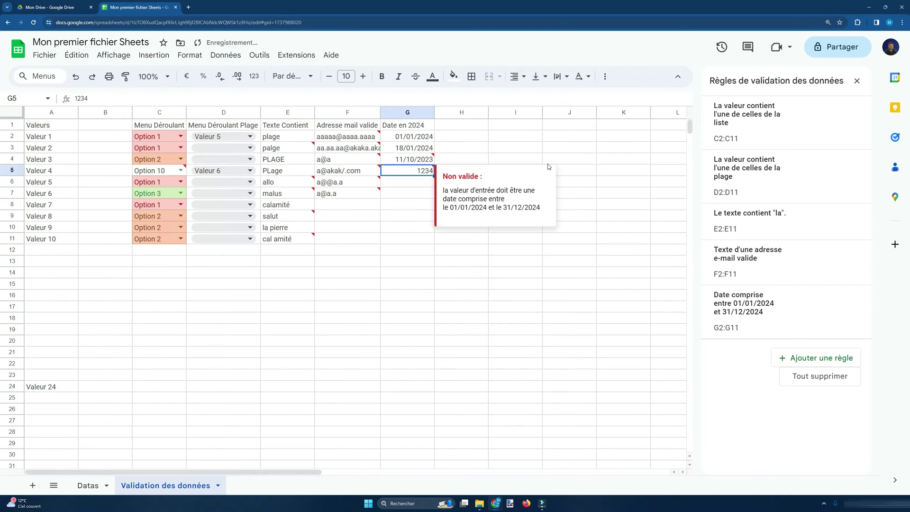
Enter the text "dkkddk" in G6 and check its validation status
{"action": "left_click", "coordinate": [410, 181]}
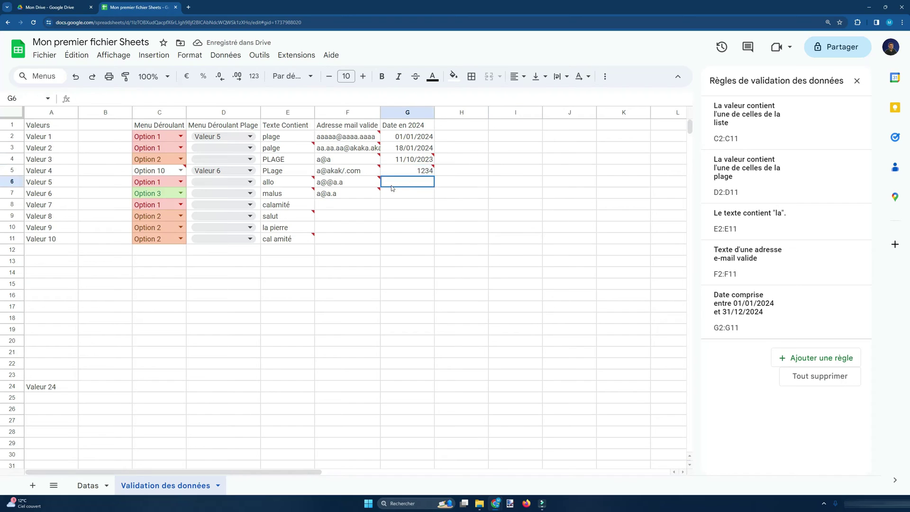
{"action": "type", "text": "dkkddk"}
{"action": "key", "text": "Return"}
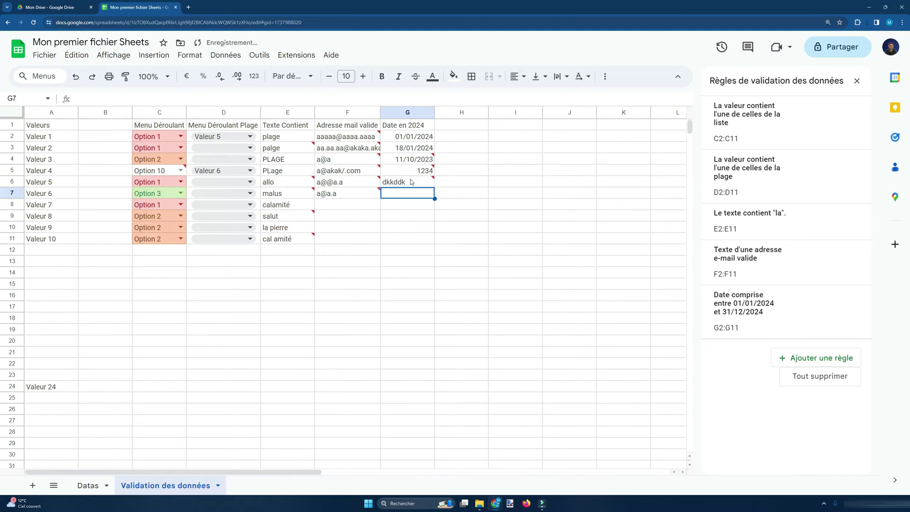
{"action": "key", "text": "Up"}
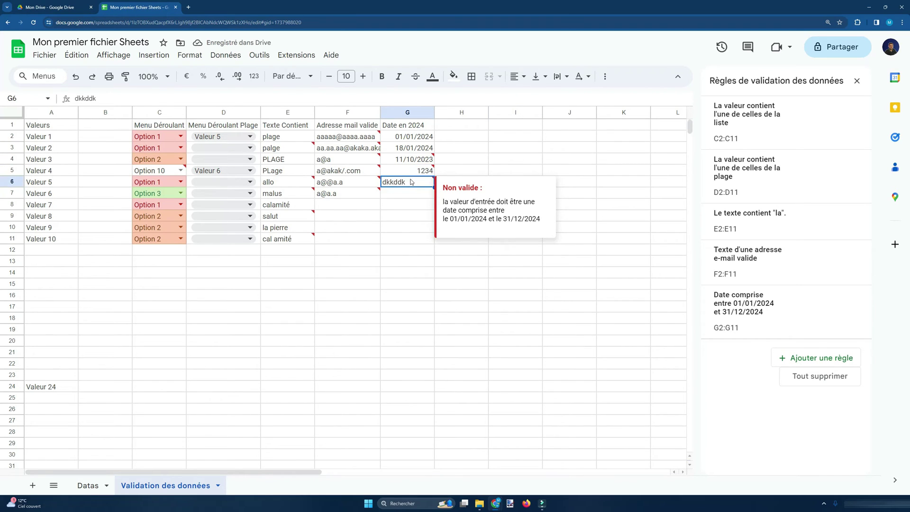
Review the date and number criteria available for the validation rule on the "Date en 2024" column
{"action": "left_click_drag", "start_coordinate": [413, 137], "coordinate": [416, 160]}
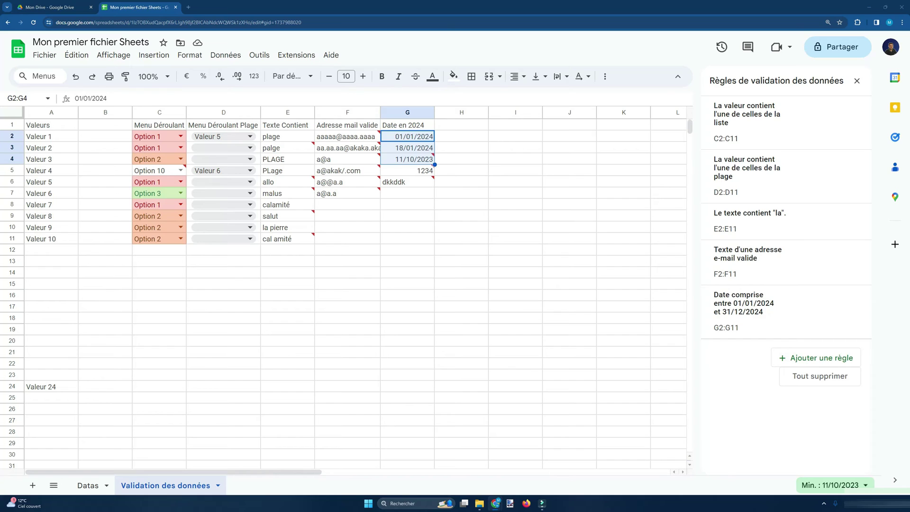
{"action": "left_click", "coordinate": [759, 308]}
{"action": "left_click", "coordinate": [773, 180]}
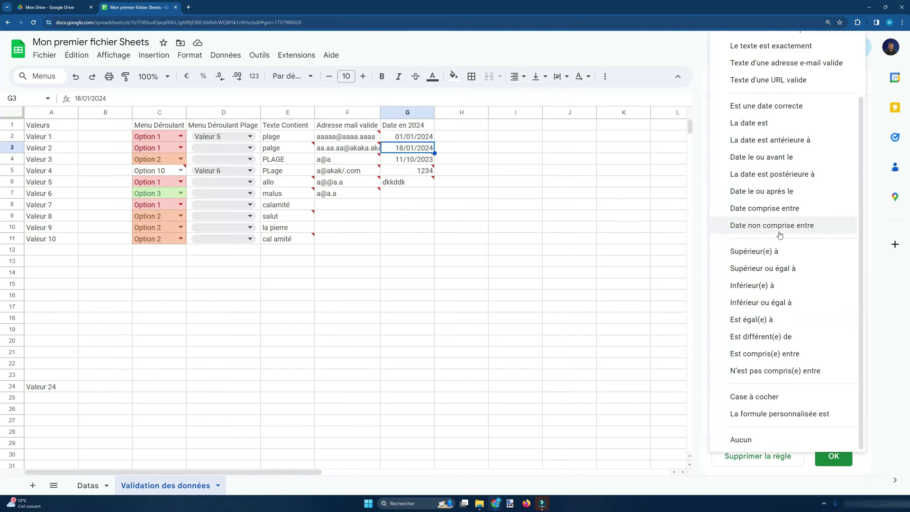
{"action": "scroll", "coordinate": [780, 235], "scroll_direction": "up", "scroll_amount": 3}
{"action": "scroll", "coordinate": [810, 248], "scroll_direction": "down", "scroll_amount": 2}
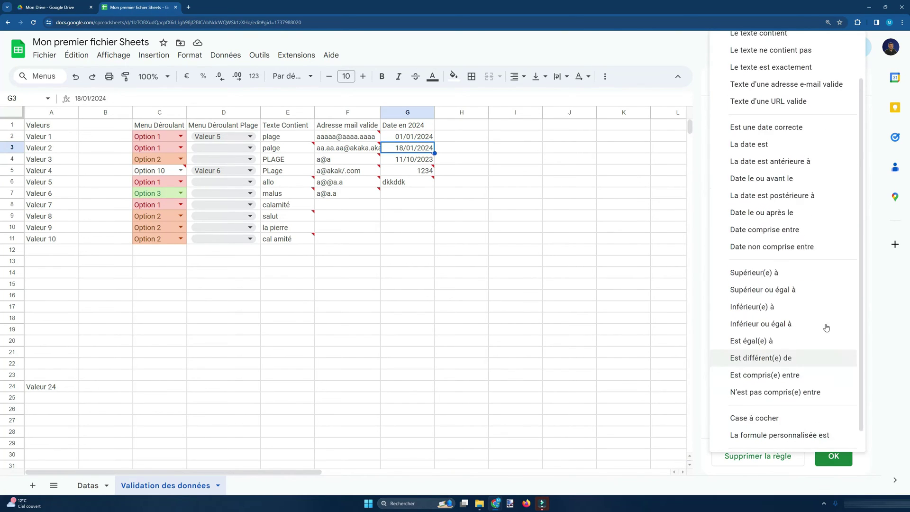
{"action": "scroll", "coordinate": [827, 327], "scroll_direction": "down", "scroll_amount": 1}
{"action": "left_click", "coordinate": [874, 476]}
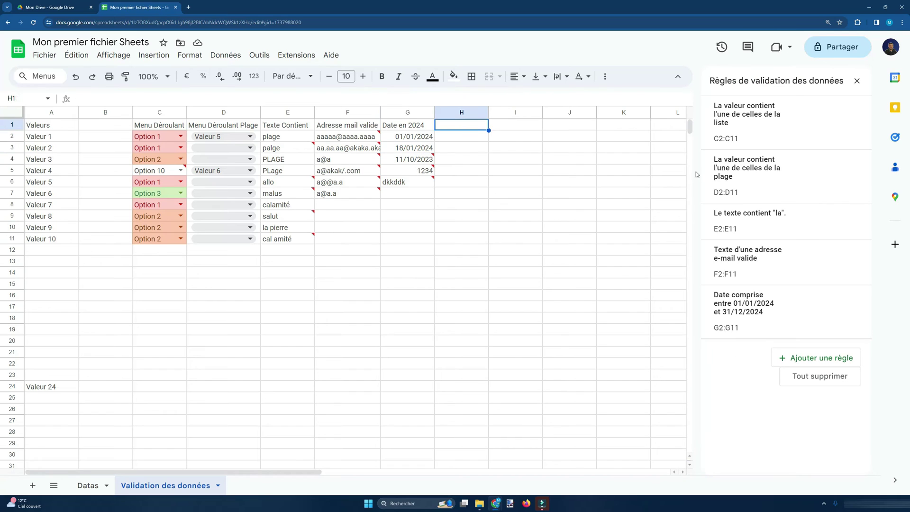
Enter the column header "Nombre Positif" in H1
{"action": "type", "text": "Nombre "}
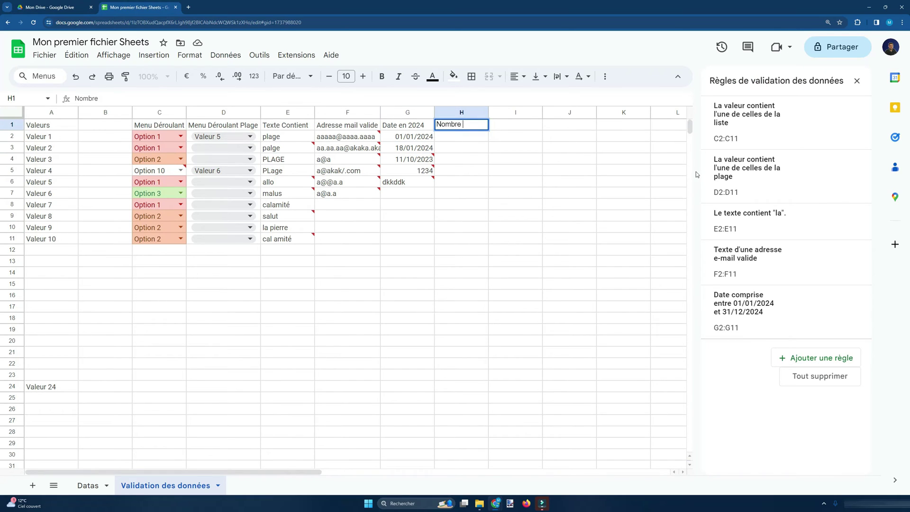
{"action": "type", "text": "Positif"}
{"action": "key", "text": "Return"}
Add a validation rule to H2:H11 with the criterion "Supérieur ou égal à" and the value 0
{"action": "left_click_drag", "start_coordinate": [445, 137], "coordinate": [445, 235]}
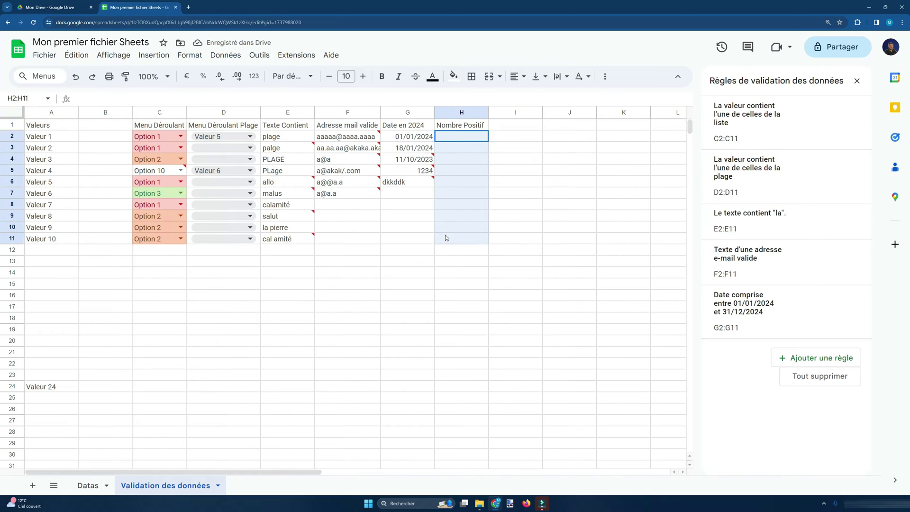
{"action": "left_click", "coordinate": [815, 358]}
{"action": "left_click", "coordinate": [781, 176]}
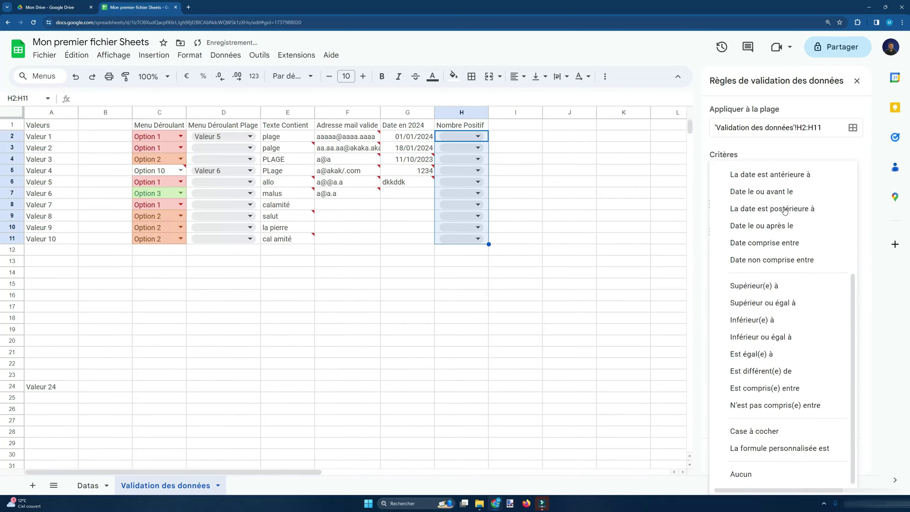
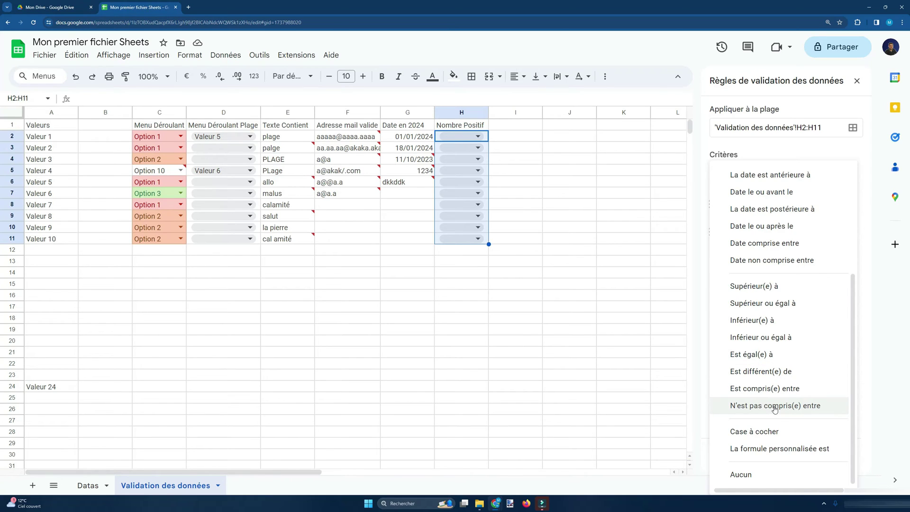
{"action": "left_click", "coordinate": [799, 307]}
{"action": "type", "text": "0"}
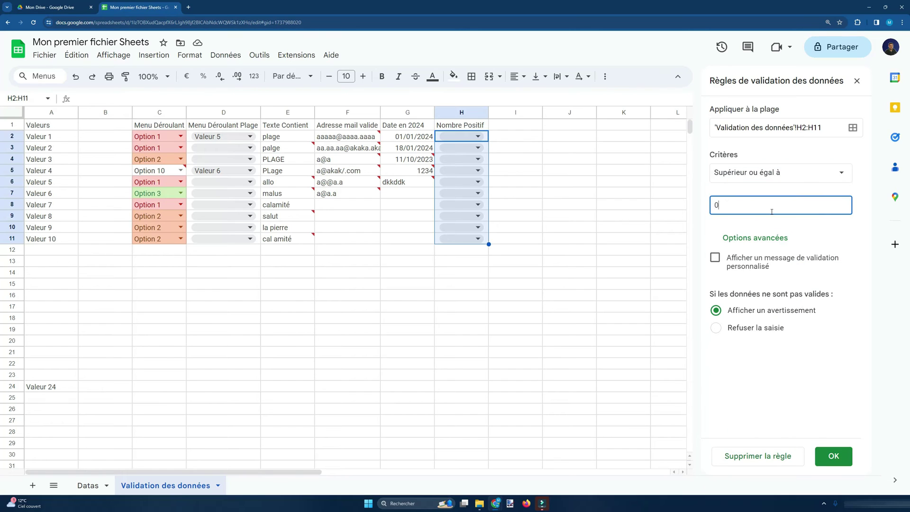
{"action": "left_click", "coordinate": [838, 457]}
Enter the test values 0, 2, 3 and 564541 in H2 through H5
{"action": "type", "text": "0"}
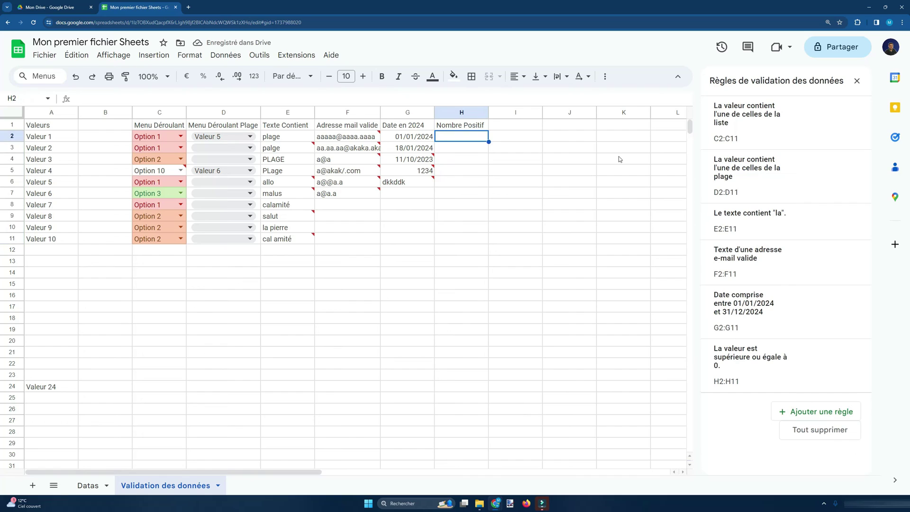
{"action": "key", "text": "Return"}
{"action": "type", "text": "2"}
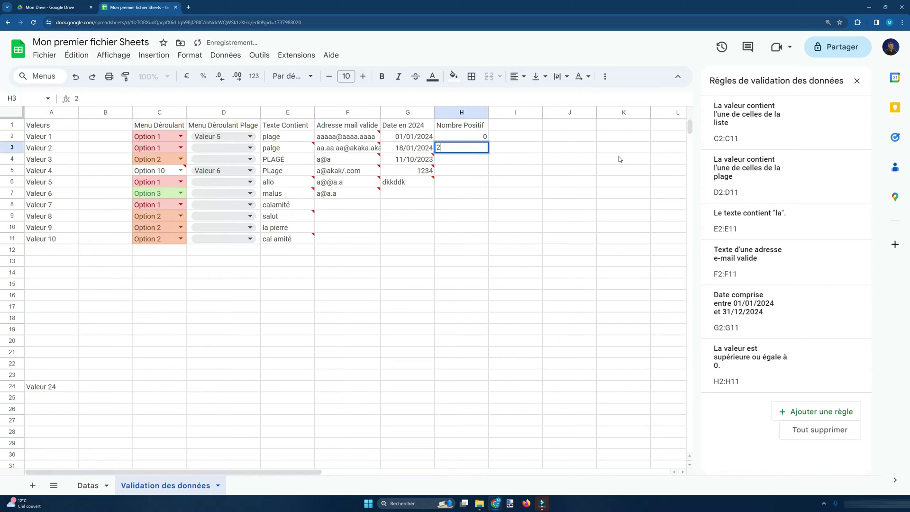
{"action": "key", "text": "Return"}
{"action": "type", "text": "3"}
{"action": "key", "text": "Return"}
{"action": "type", "text": "564541"}
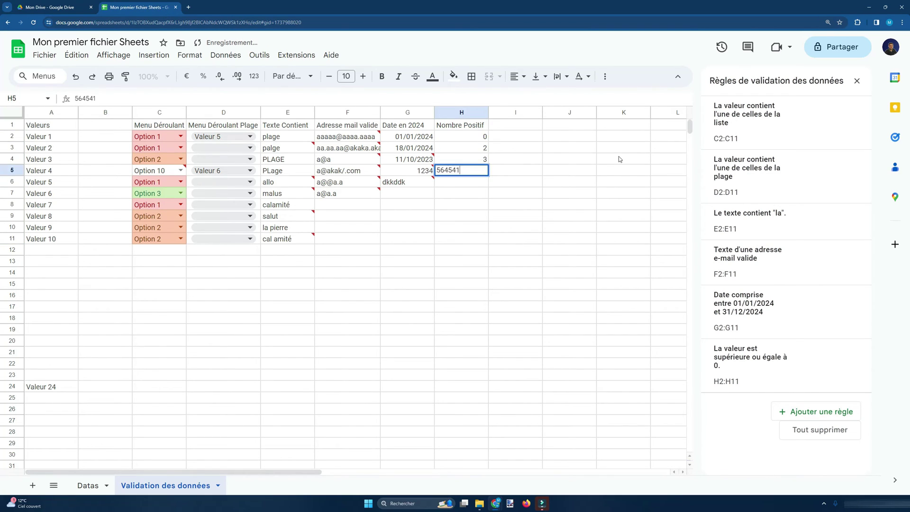
{"action": "key", "text": "Return"}
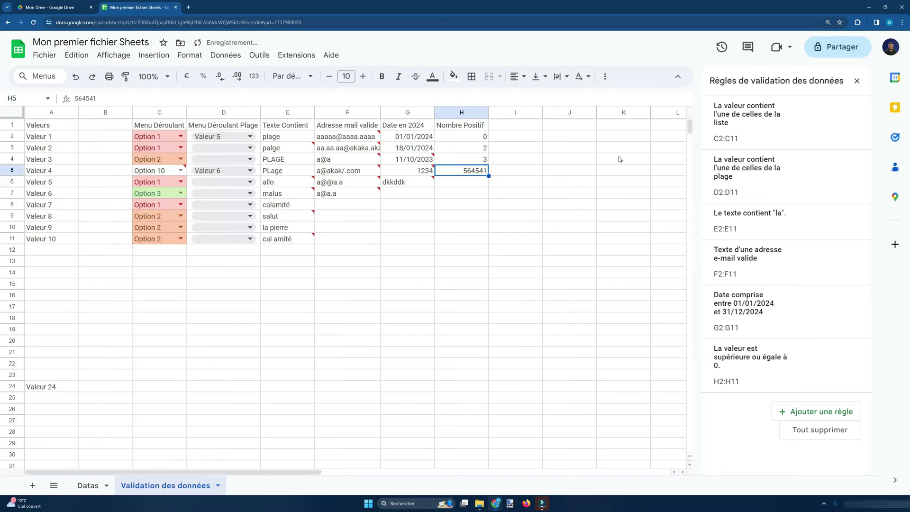
Enter the decimals 12,695 in H6 and 12.569 in H7, and check the validation status of H7
{"action": "type", "text": "12,695"}
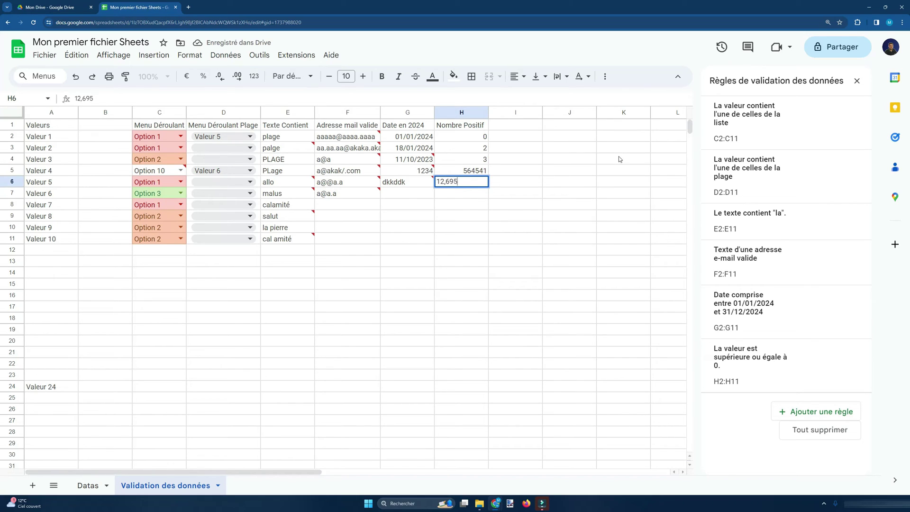
{"action": "key", "text": "Return"}
{"action": "type", "text": "12.569"}
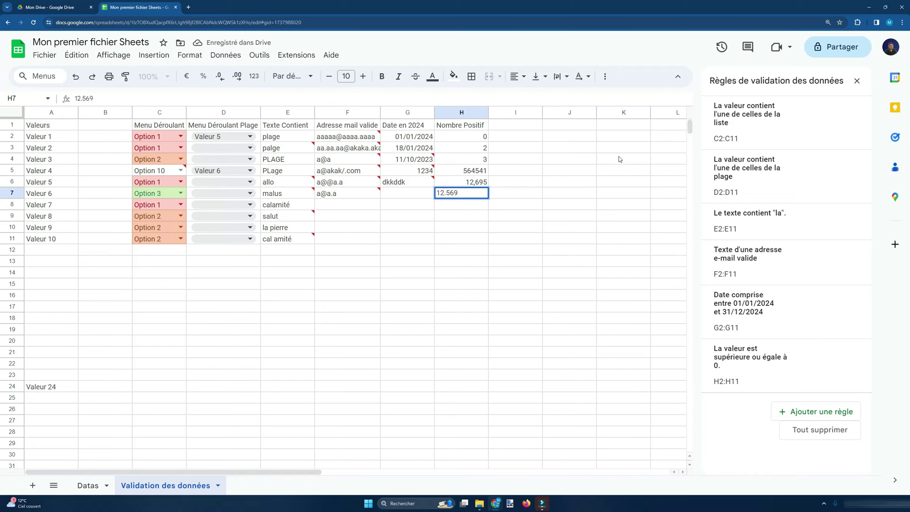
{"action": "key", "text": "Return"}
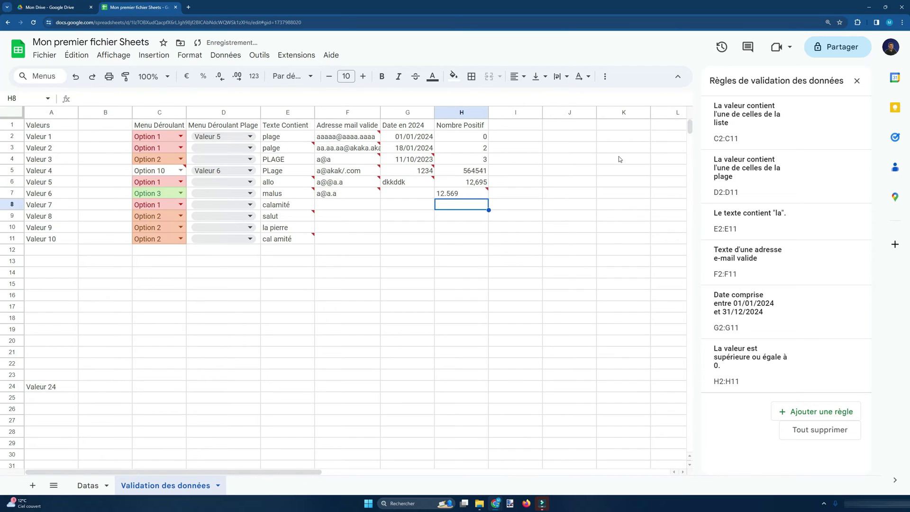
{"action": "key", "text": "Up"}
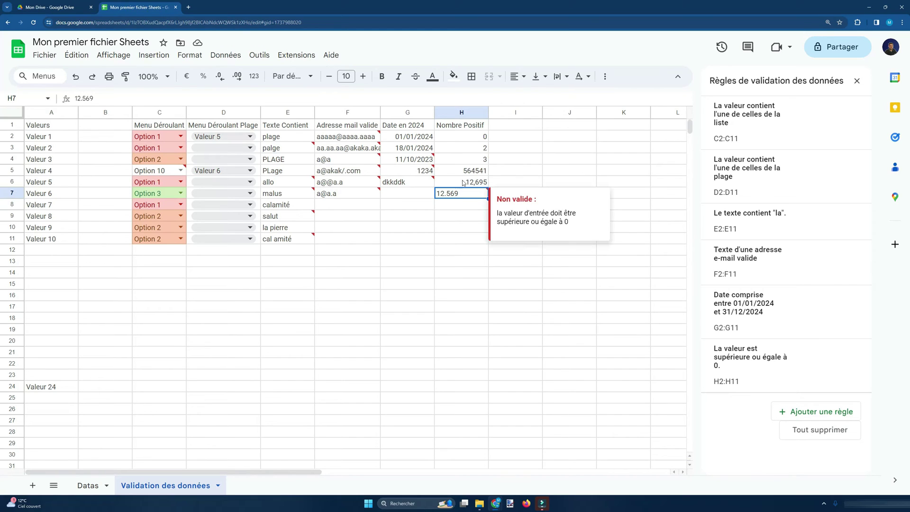
Enter the negative test value -256 in H8 and check its validation status
{"action": "left_click", "coordinate": [544, 183]}
{"action": "left_click", "coordinate": [526, 182]}
{"action": "left_click", "coordinate": [480, 184]}
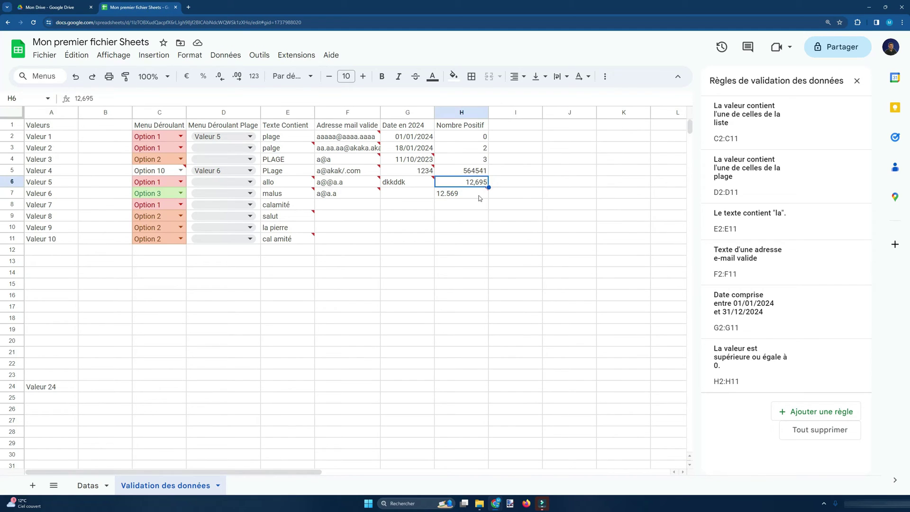
{"action": "left_click", "coordinate": [451, 197]}
{"action": "left_click", "coordinate": [450, 204]}
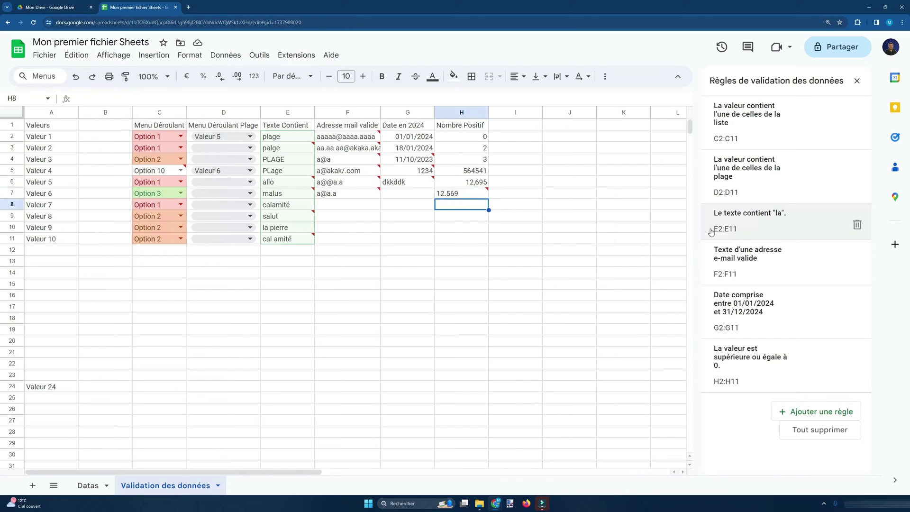
{"action": "type", "text": "-256"}
{"action": "key", "text": "Return"}
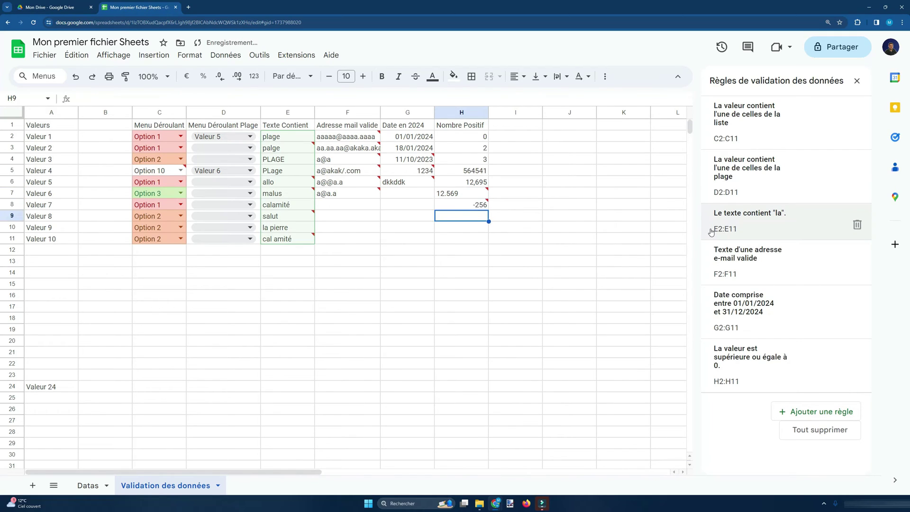
{"action": "mouse_move", "coordinate": [484, 211]}
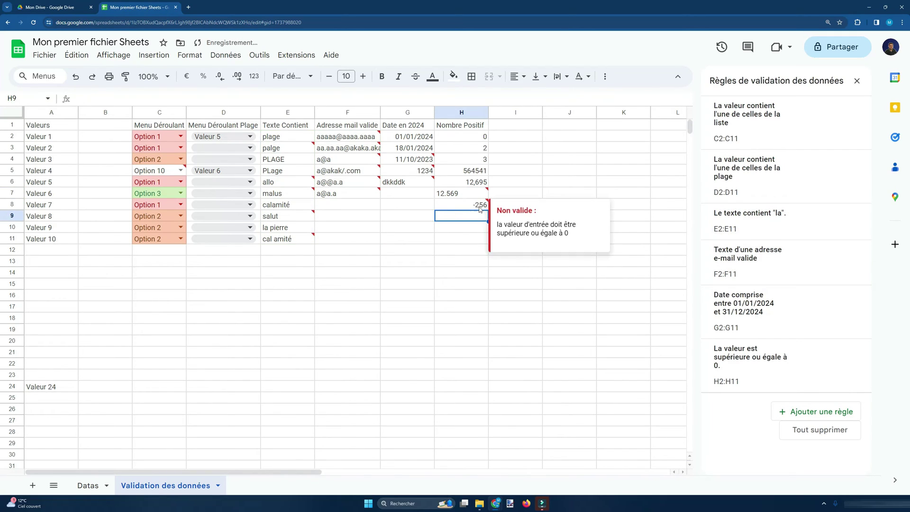
{"action": "type", "text": "2"}
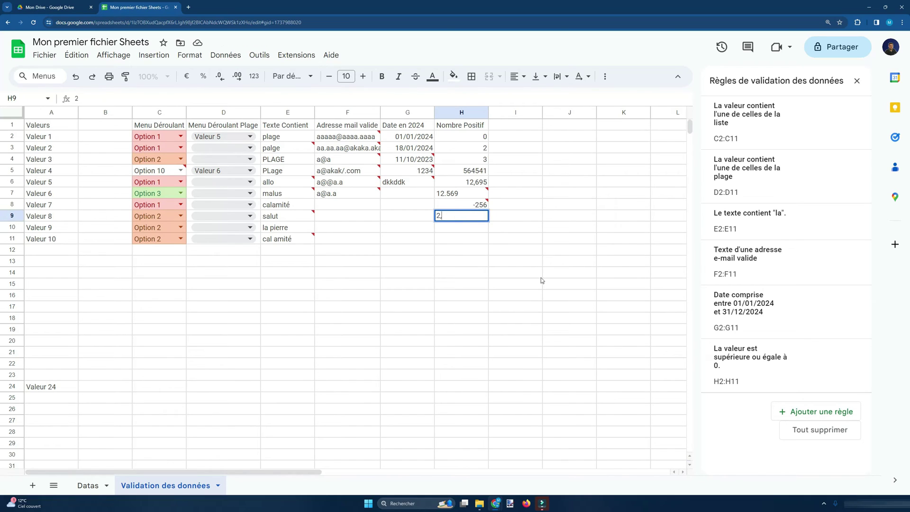
{"action": "type", "text": ",56468451564"}
{"action": "key", "text": "Return"}
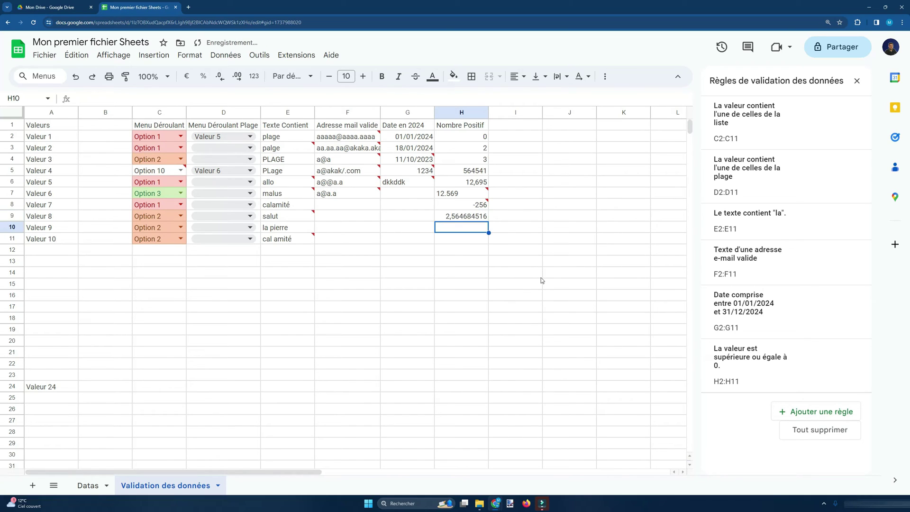
{"action": "type", "text": "2,6484848"}
{"action": "key", "text": "Return"}
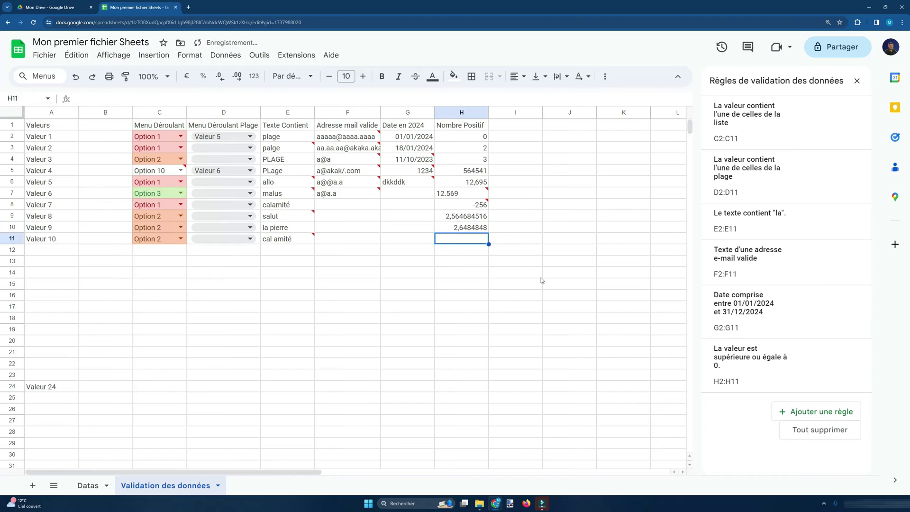
{"action": "type", "text": "56"}
{"action": "key", "text": "Return"}
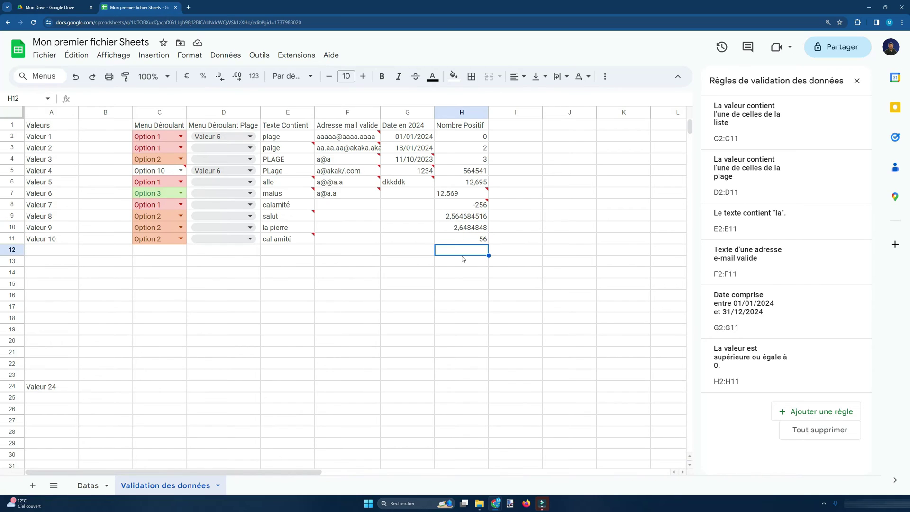
Enter the header "Case à cocher" in I1 and add a validation rule with the criterion "Case à cocher" to I2:I11
{"action": "left_click", "coordinate": [516, 125]}
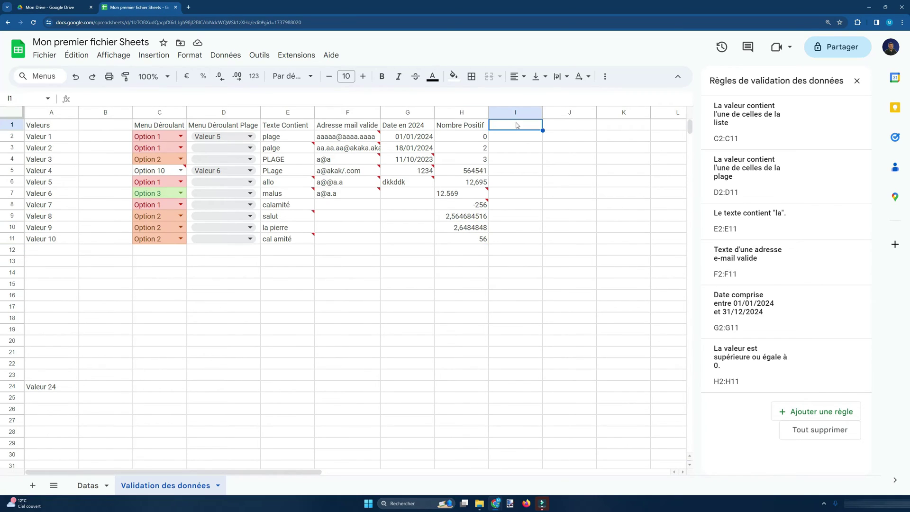
{"action": "type", "text": "Case à cocher"}
{"action": "left_click_drag", "start_coordinate": [516, 136], "coordinate": [524, 239]}
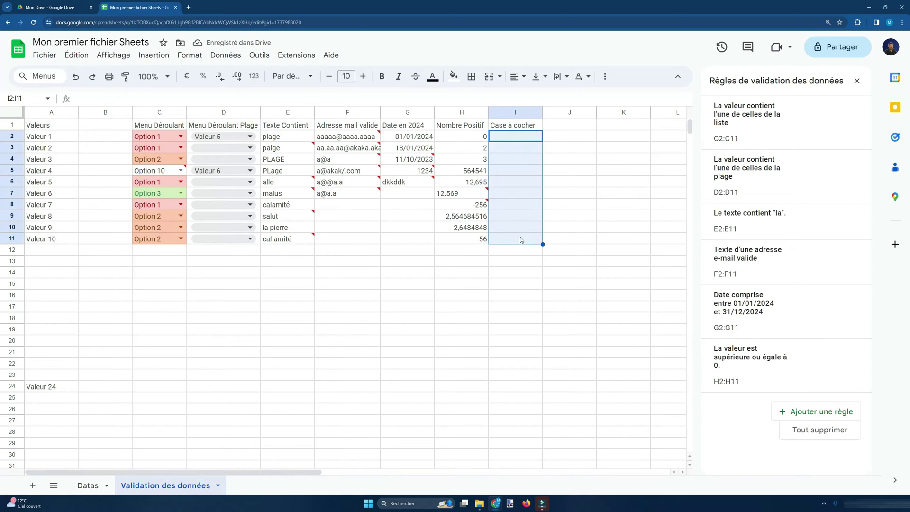
{"action": "left_click", "coordinate": [806, 411]}
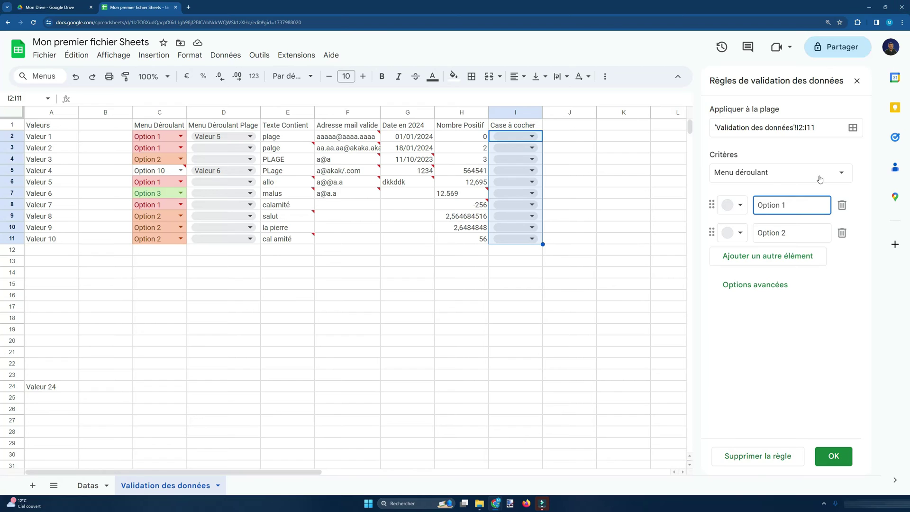
{"action": "left_click", "coordinate": [781, 172]}
{"action": "scroll", "coordinate": [777, 379], "scroll_direction": "down", "scroll_amount": 3}
{"action": "left_click", "coordinate": [766, 432]}
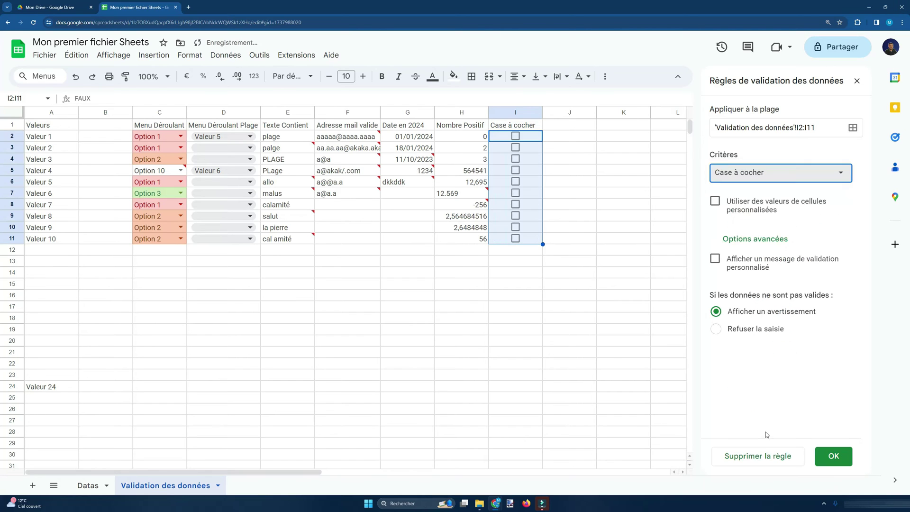
Tick the checkboxes in I3 through I8 and compare the underlying values of I2 and I3
{"action": "left_click", "coordinate": [515, 148]}
{"action": "left_click", "coordinate": [516, 159]}
{"action": "left_click", "coordinate": [515, 181]}
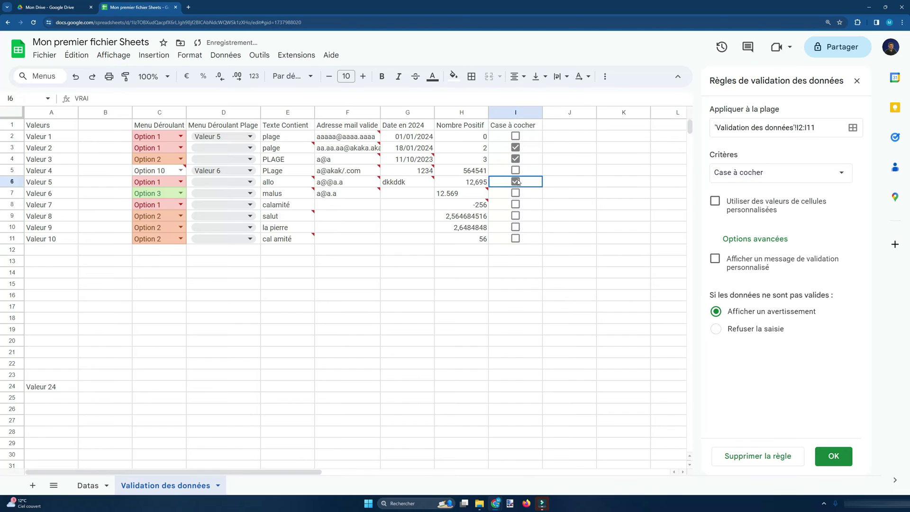
{"action": "left_click", "coordinate": [515, 205]}
{"action": "left_click", "coordinate": [508, 185]}
{"action": "left_click", "coordinate": [514, 171]}
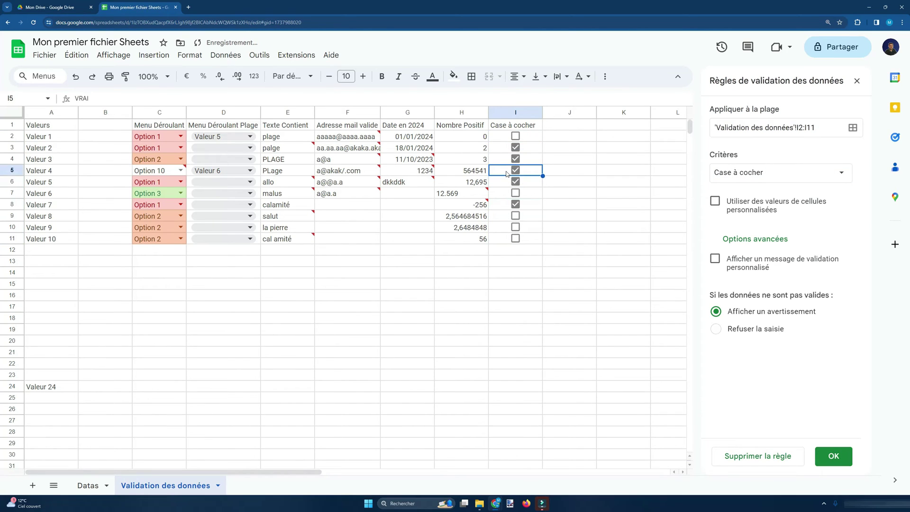
{"action": "left_click", "coordinate": [504, 203]}
{"action": "left_click", "coordinate": [517, 193]}
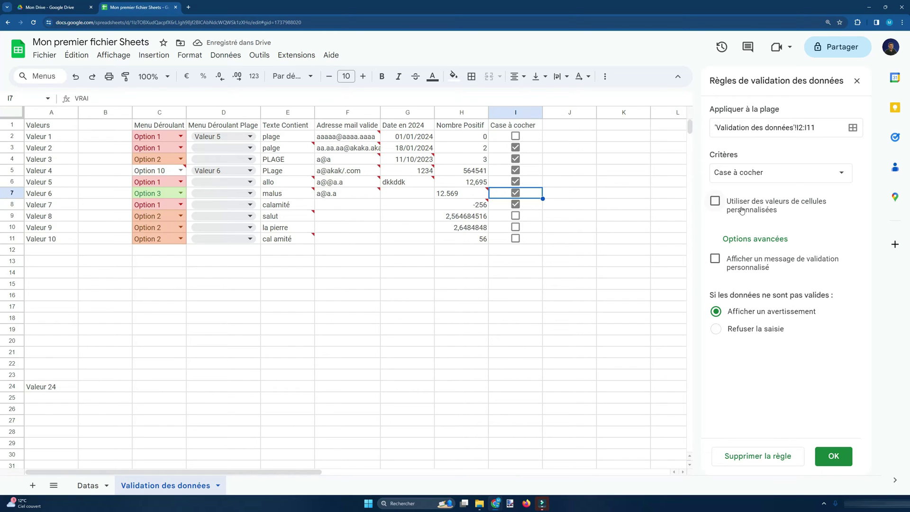
{"action": "left_click", "coordinate": [525, 136]}
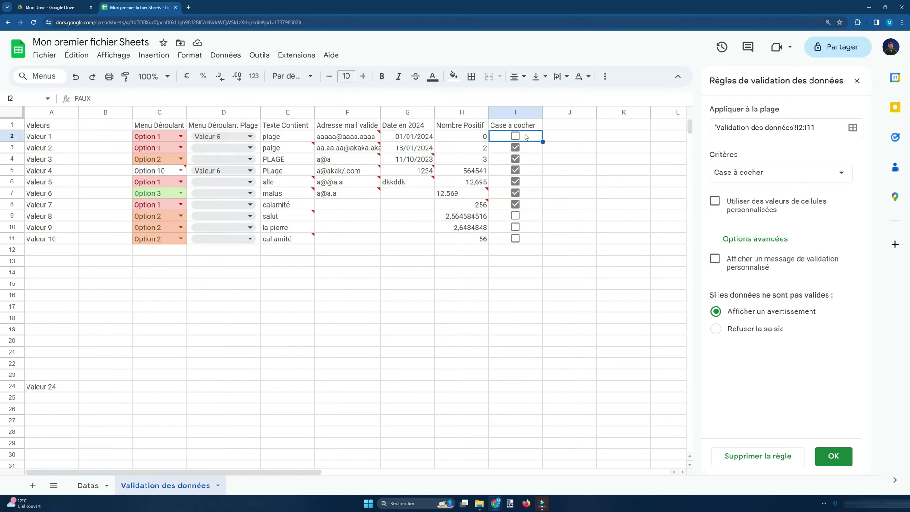
{"action": "double_click", "coordinate": [83, 98]}
{"action": "left_click", "coordinate": [534, 153]}
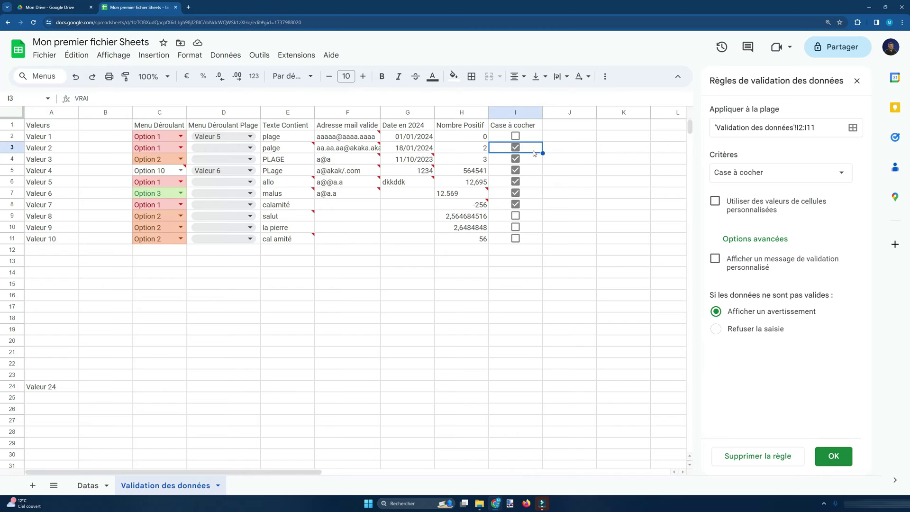
Use custom cell values in the checkbox rule, "Oui" for ticked and "Non" for unticked, and save the rule
{"action": "left_click", "coordinate": [734, 204]}
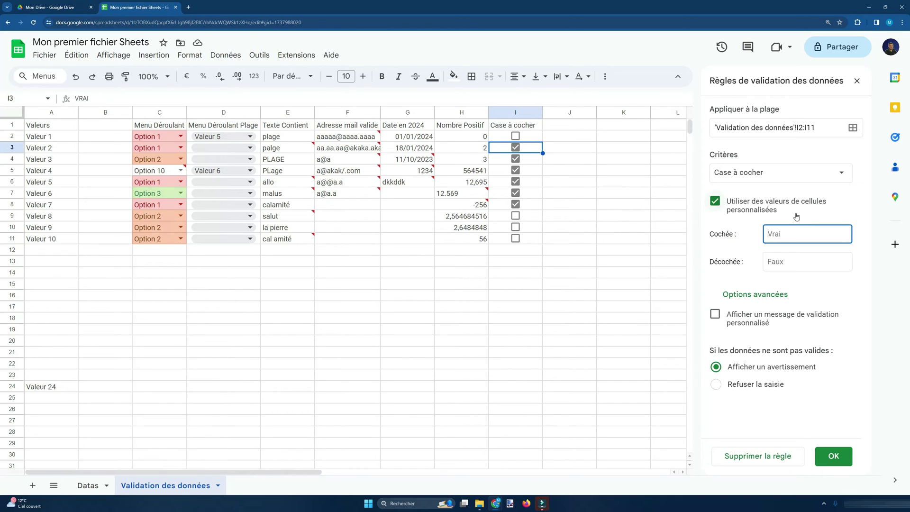
{"action": "type", "text": "Oui"}
{"action": "key", "text": "Tab"}
{"action": "type", "text": "N"}
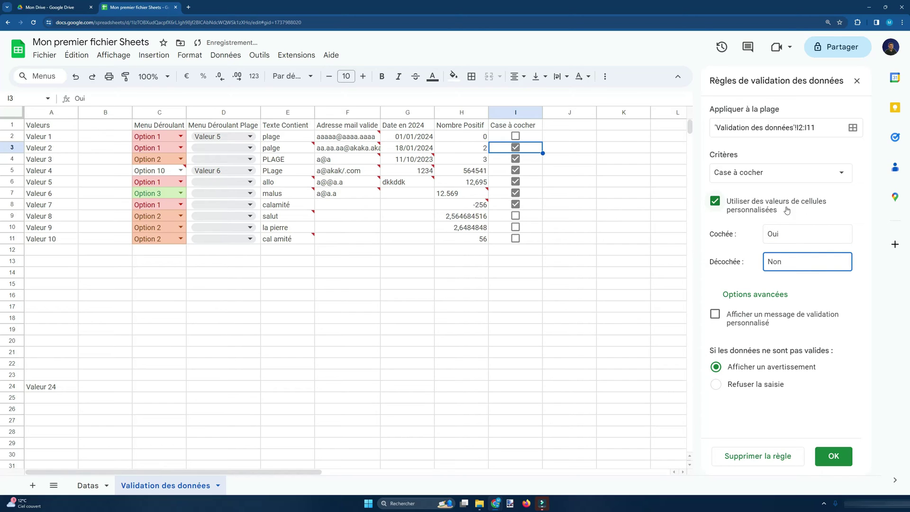
{"action": "left_click", "coordinate": [834, 457]}
Go through the checkbox cells in column I to examine the values stored for ticked and unticked boxes
{"action": "left_click", "coordinate": [578, 187]}
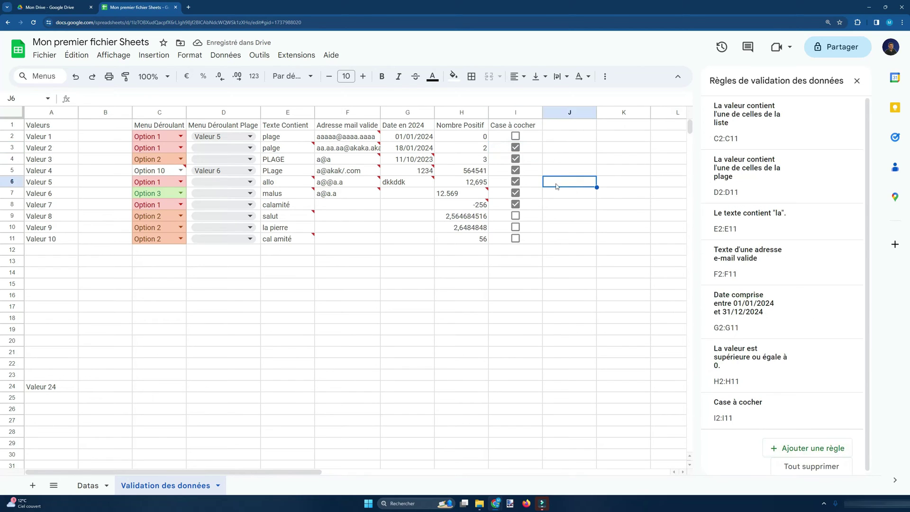
{"action": "left_click", "coordinate": [525, 174]}
{"action": "key", "text": "Up"}
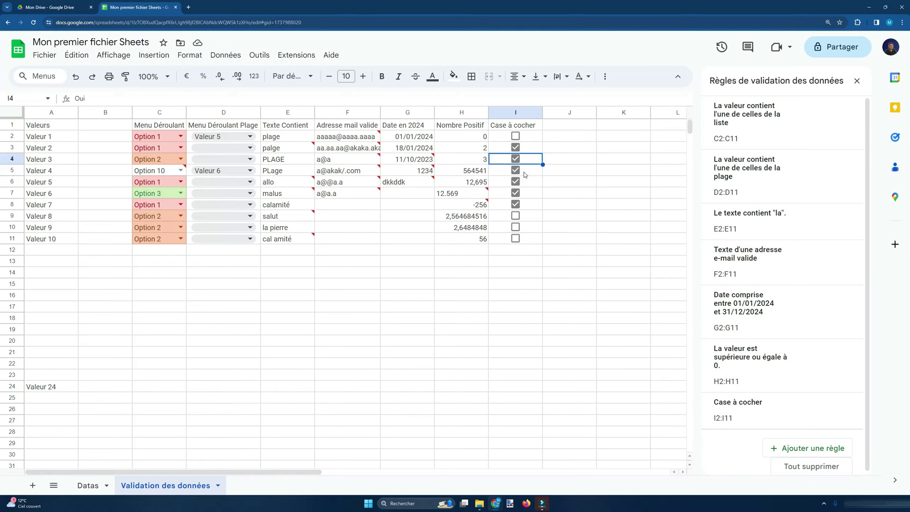
{"action": "key", "text": "Up"}
{"action": "key", "text": "Up"}
{"action": "key", "text": "Down"}
{"action": "key", "text": "Down"}
{"action": "key", "text": "Up"}
{"action": "key", "text": "Up"}
{"action": "key", "text": "Down"}
{"action": "key", "text": "Down"}
{"action": "key", "text": "Up"}
{"action": "key", "text": "Down"}
{"action": "key", "text": "Down"}
{"action": "key", "text": "Down"}
{"action": "key", "text": "Down"}
{"action": "key", "text": "Down"}
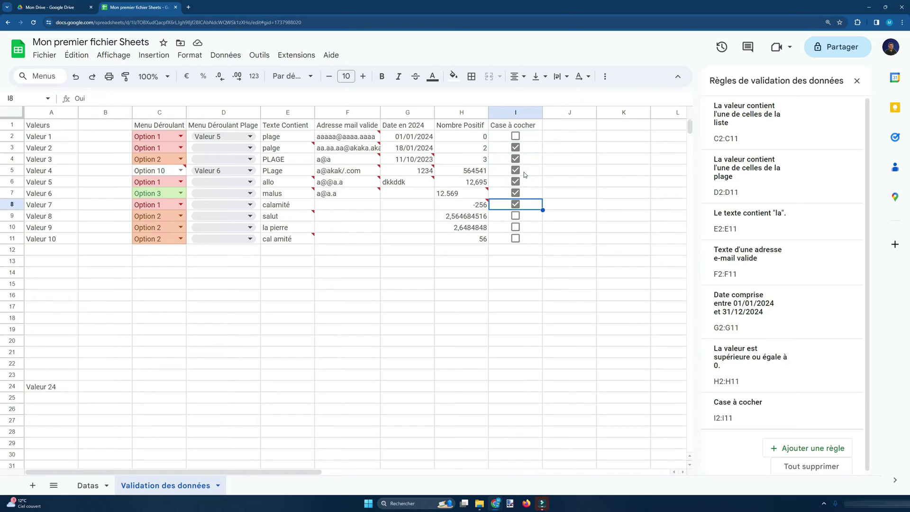
Test the text "dlkdlsfj" in checkbox cell I5, and undo the entry after checking its validation status
{"action": "key", "text": "Up"}
{"action": "key", "text": "Up"}
{"action": "key", "text": "Up"}
{"action": "type", "text": "dlkdlsfj"}
{"action": "key", "text": "Return"}
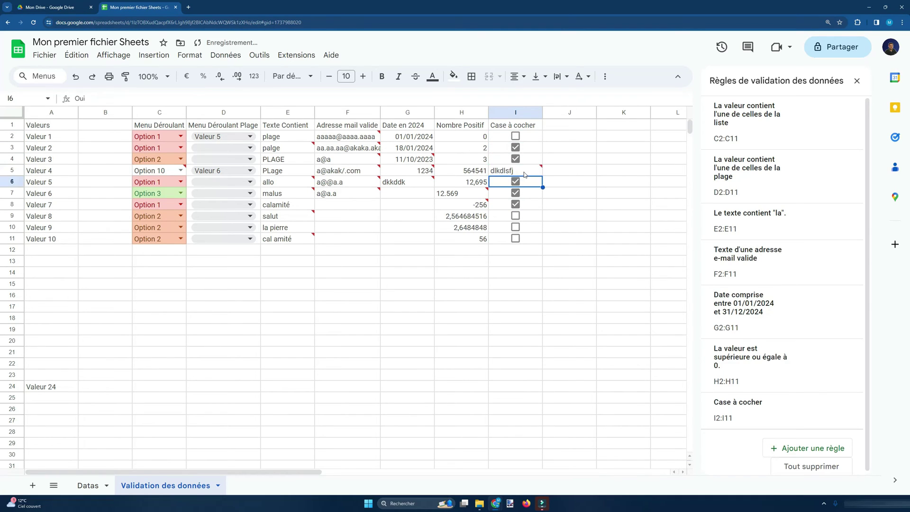
{"action": "key", "text": "Up"}
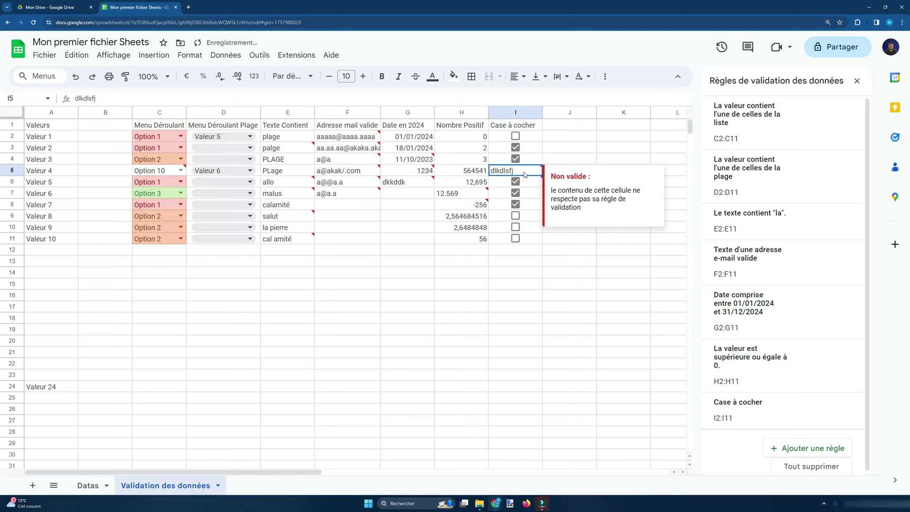
{"action": "key", "text": "ctrl+z"}
Set the checkbox rule on I2:I11 to "Refuser la saisie" for invalid data and save it
{"action": "left_click", "coordinate": [759, 410]}
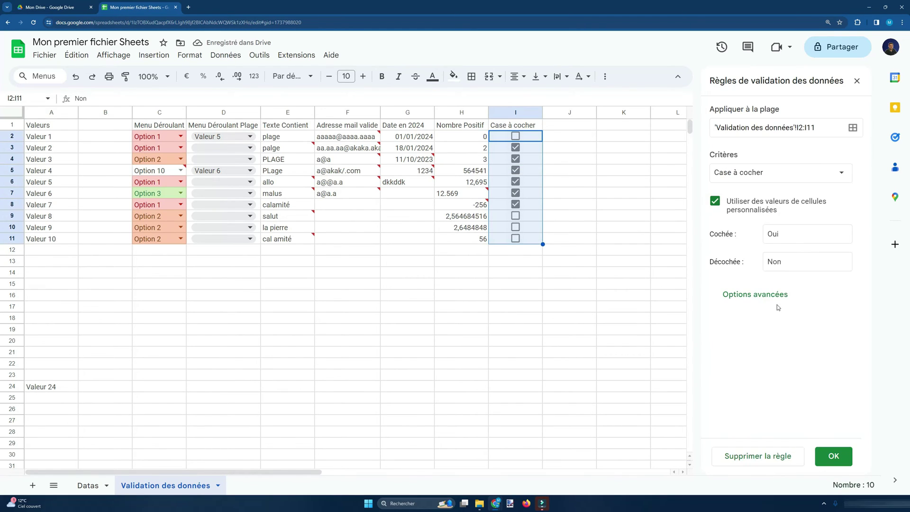
{"action": "left_click", "coordinate": [746, 301]}
{"action": "left_click", "coordinate": [754, 385]}
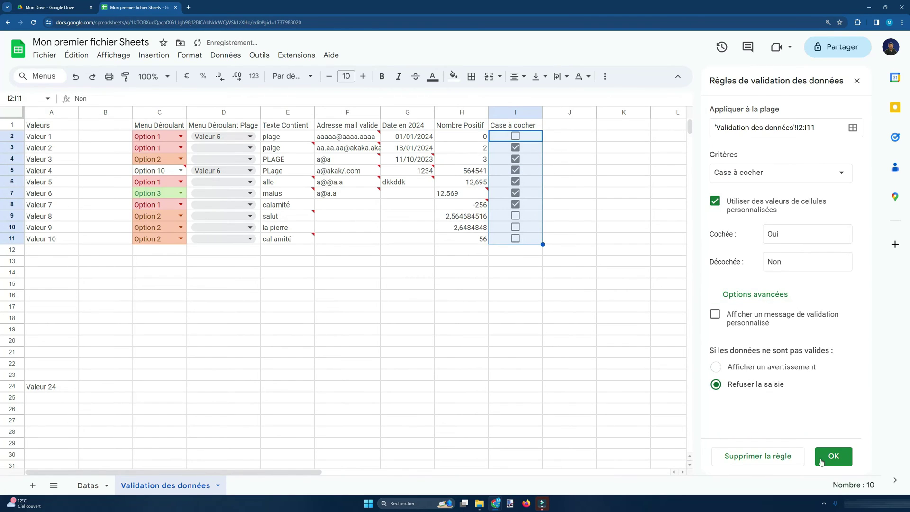
{"action": "left_click", "coordinate": [834, 456]}
Try to enter the text "ccdddd" in checkbox cell I10, and read and dismiss the alert
{"action": "left_click", "coordinate": [588, 237]}
{"action": "left_click", "coordinate": [529, 224]}
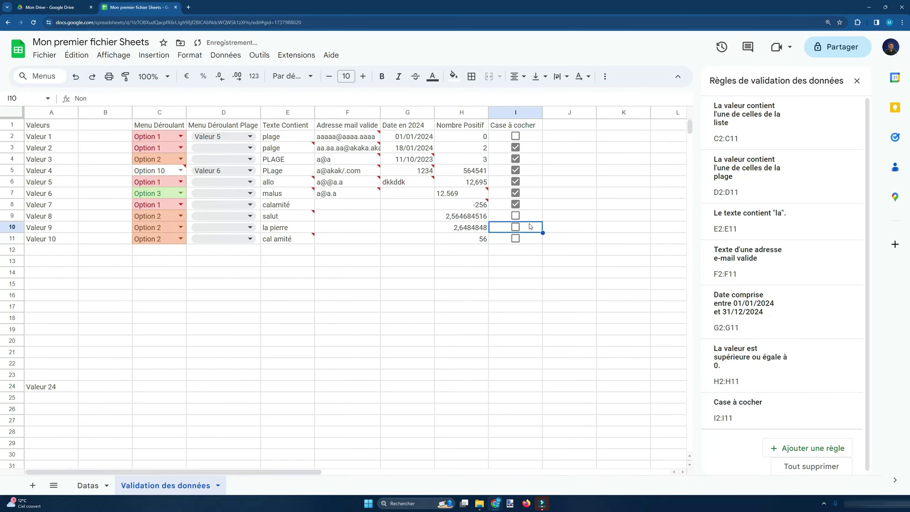
{"action": "type", "text": "ccdddd"}
{"action": "key", "text": "Return"}
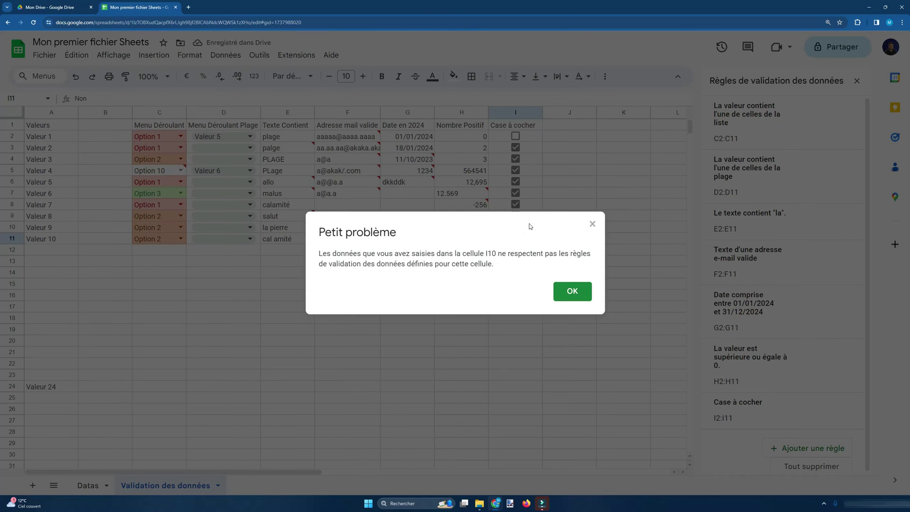
{"action": "left_click_drag", "start_coordinate": [504, 266], "coordinate": [300, 242]}
{"action": "left_click", "coordinate": [332, 263]}
{"action": "left_click_drag", "start_coordinate": [320, 254], "coordinate": [523, 268]}
{"action": "left_click", "coordinate": [577, 290]}
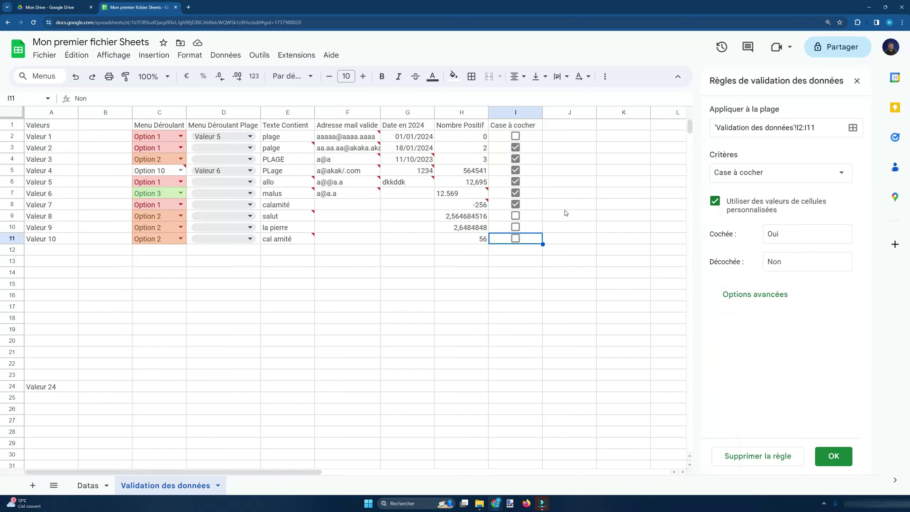
Add the custom validation message "Veuillez entrez une valeur entre "Oui" et "Non"" to the checkbox rule and save it
{"action": "left_click", "coordinate": [772, 293]}
{"action": "left_click", "coordinate": [714, 314]}
{"action": "type", "text": "Veuill"}
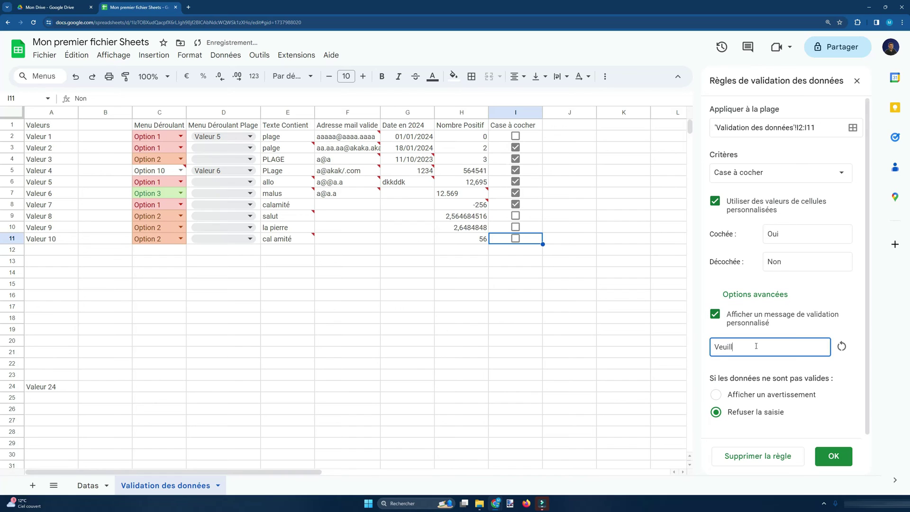
{"action": "type", "text": "ez entrez"}
{"action": "type", "text": " une valeur en"}
{"action": "type", "text": "tre"}
{"action": "type", "text": " \"Oui\" et \""}
{"action": "type", "text": "Non"}
{"action": "type", "text": "\""}
{"action": "left_click", "coordinate": [834, 456]}
Replace the underlying value of checkbox cell I2 with "Oui"
{"action": "left_click", "coordinate": [540, 194]}
{"action": "left_click", "coordinate": [540, 170]}
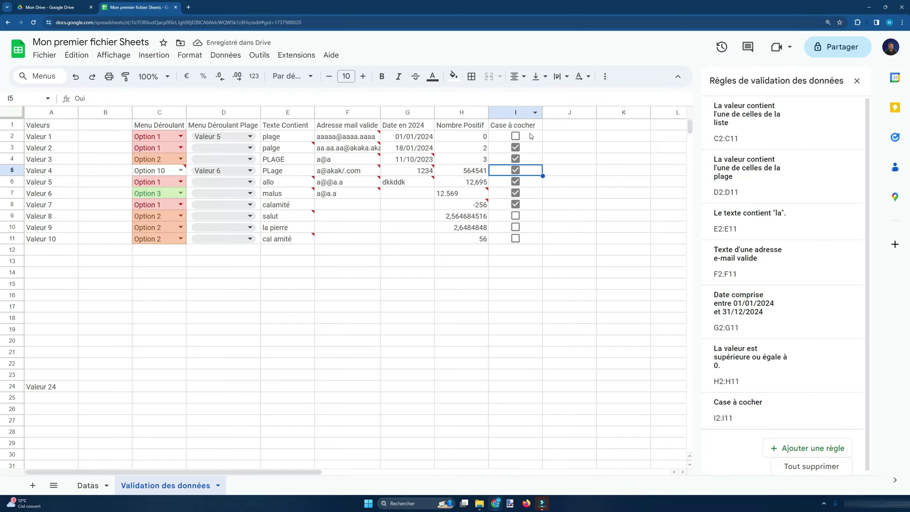
{"action": "left_click", "coordinate": [532, 136]}
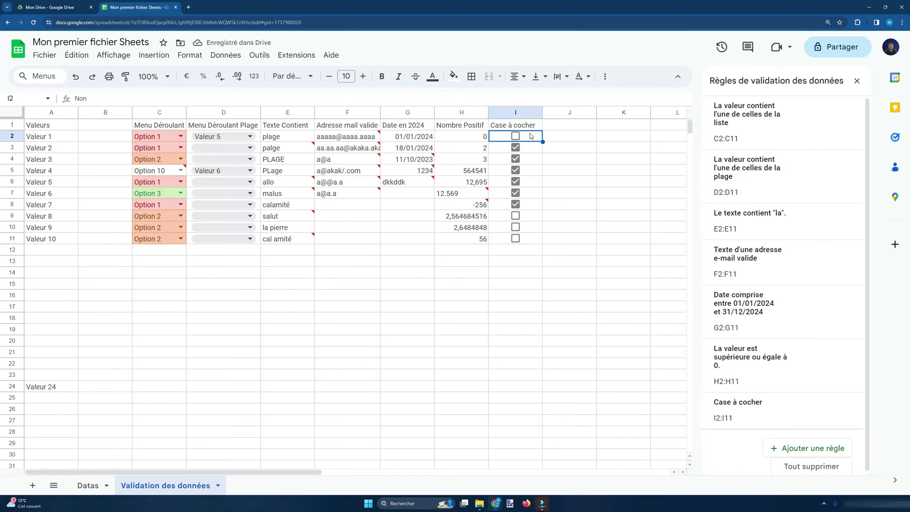
{"action": "double_click", "coordinate": [81, 98]}
{"action": "type", "text": "Oui"}
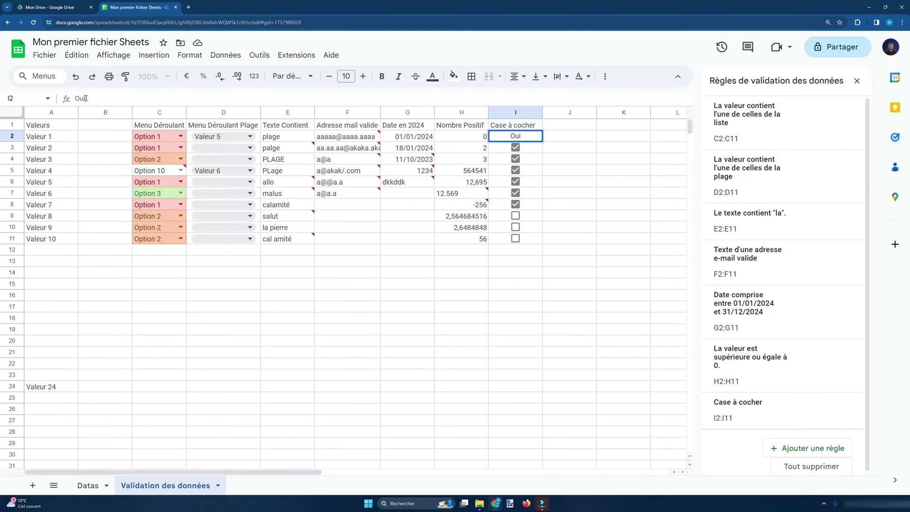
{"action": "key", "text": "Return"}
Replace the underlying value of checkbox cell I5 with "Non"
{"action": "key", "text": "Up"}
{"action": "key", "text": "Down"}
{"action": "key", "text": "Down"}
{"action": "key", "text": "Down"}
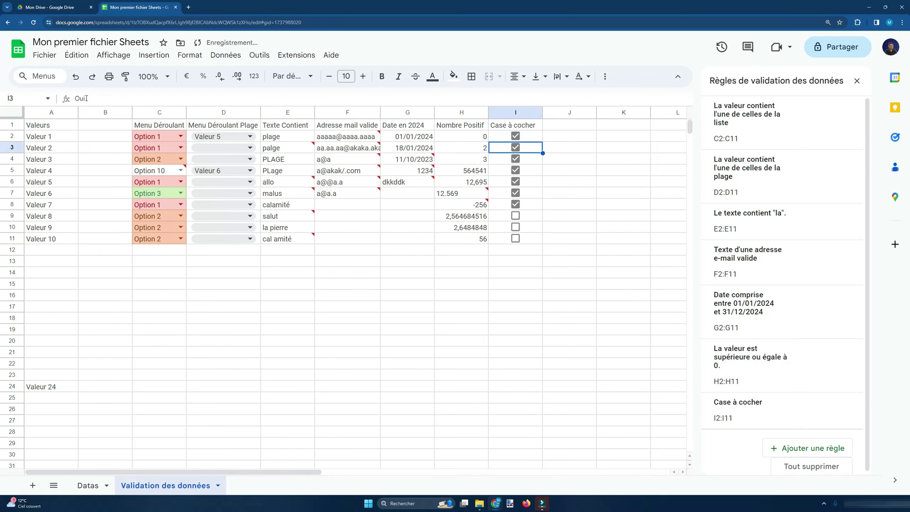
{"action": "left_click", "coordinate": [86, 98]}
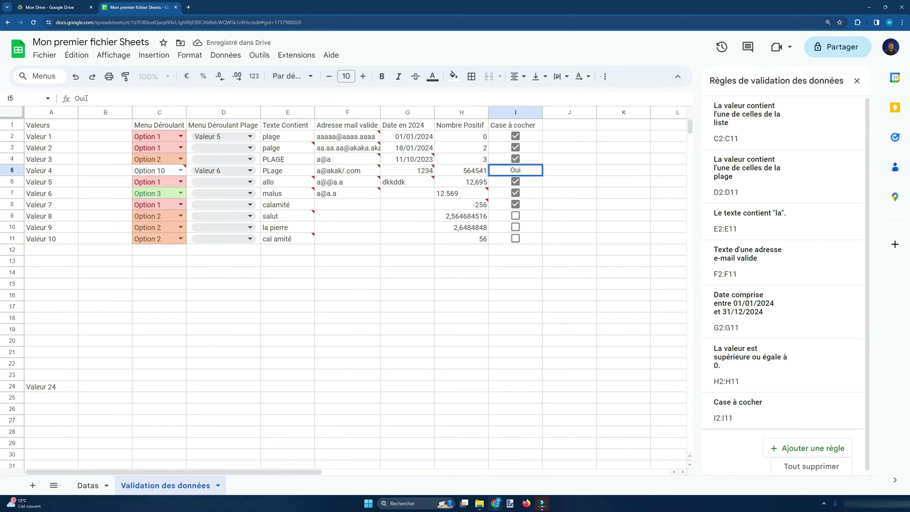
{"action": "double_click", "coordinate": [79, 99]}
{"action": "type", "text": "Non"}
{"action": "key", "text": "Return"}
{"action": "key", "text": "Up"}
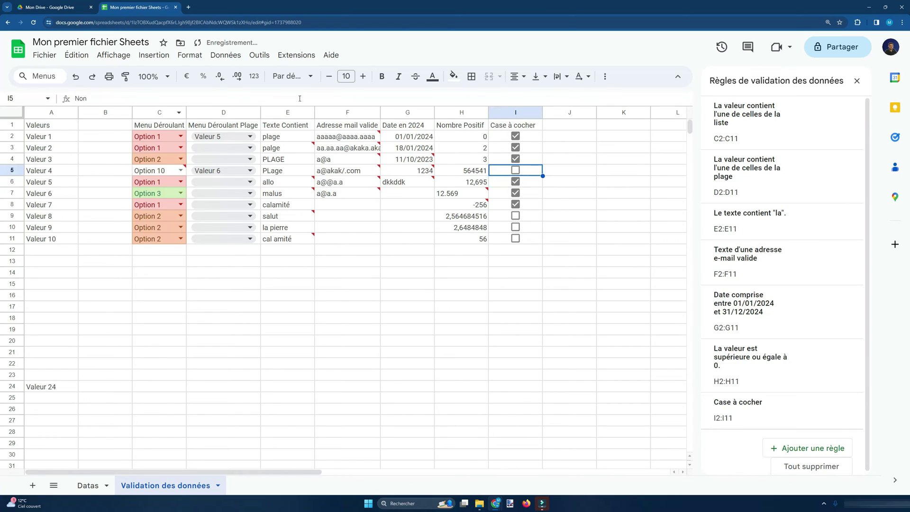
Compare the underlying values of the ticked and unticked checkbox cells in I2:I11
{"action": "key", "text": "Up"}
{"action": "key", "text": "Up"}
{"action": "key", "text": "Up"}
{"action": "key", "text": "ctrl+shift+Down"}
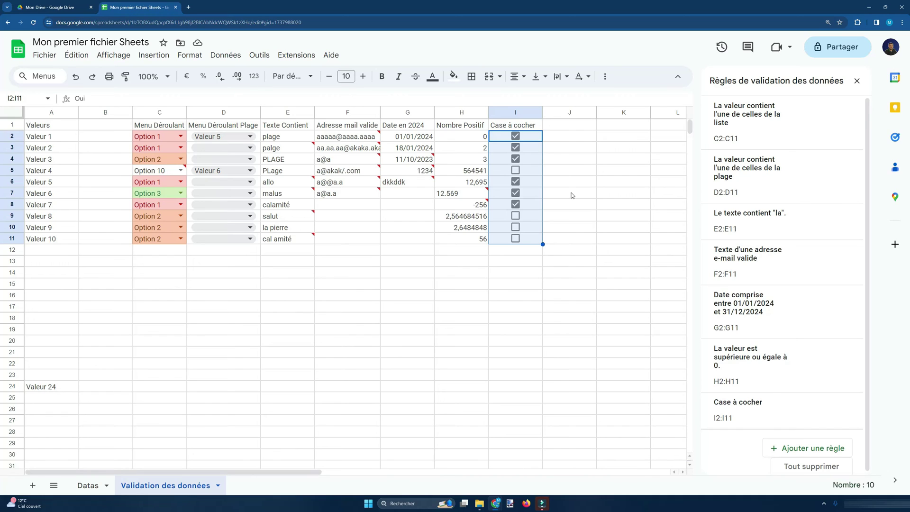
{"action": "left_click", "coordinate": [582, 171]}
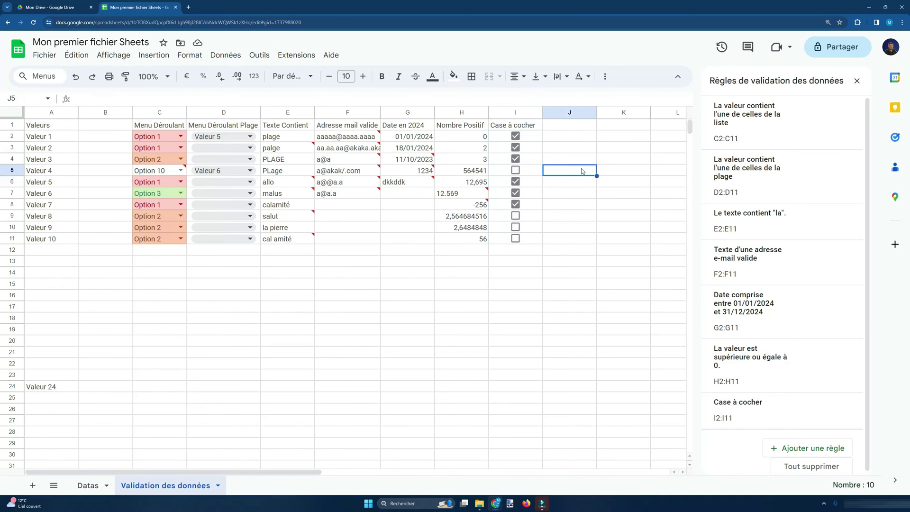
{"action": "left_click", "coordinate": [541, 136]}
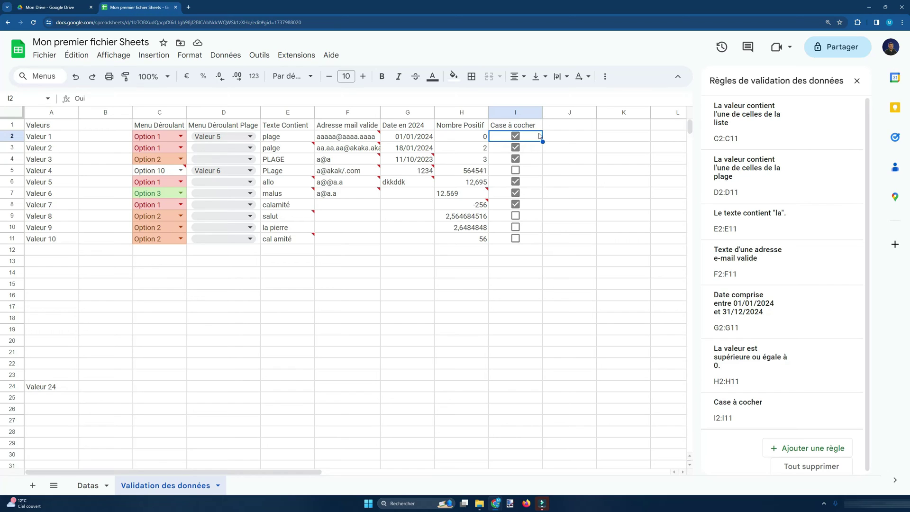
{"action": "left_click", "coordinate": [540, 167]}
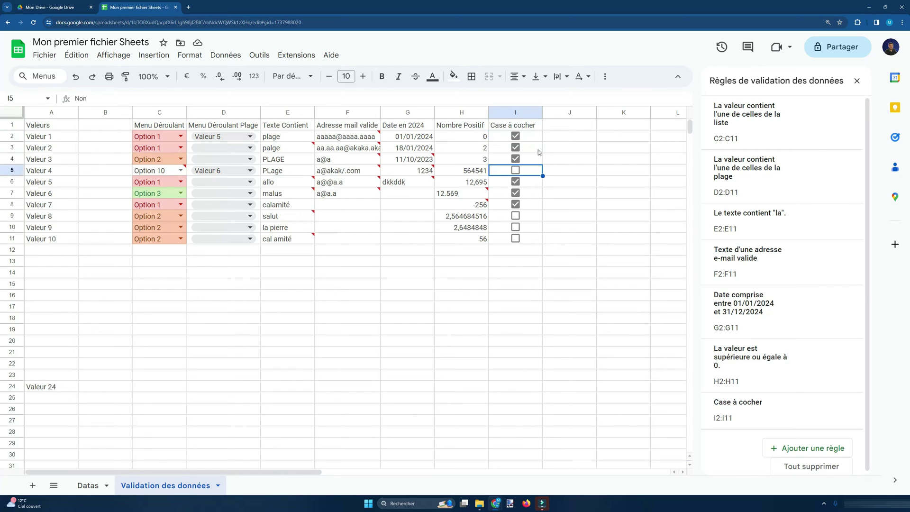
{"action": "left_click", "coordinate": [539, 150]}
{"action": "left_click", "coordinate": [536, 140]}
{"action": "left_click", "coordinate": [537, 151]}
{"action": "left_click", "coordinate": [535, 140]}
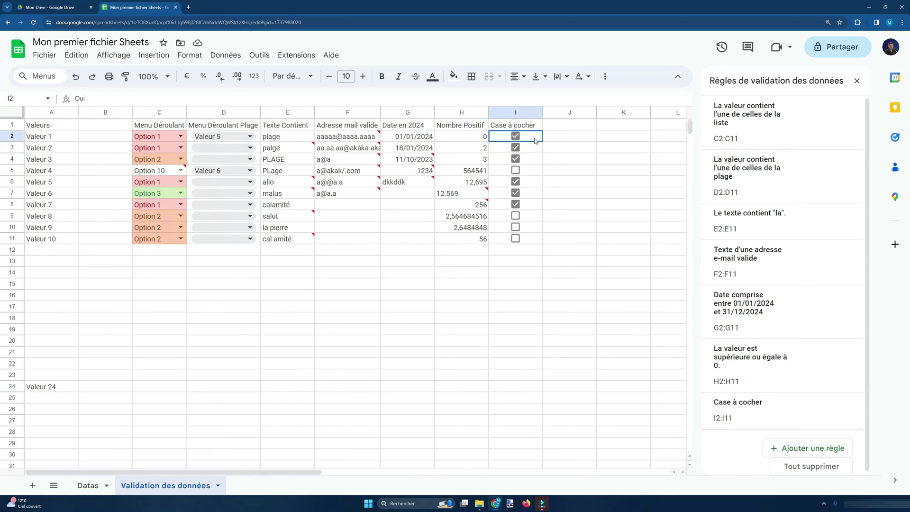
{"action": "left_click", "coordinate": [536, 169]}
{"action": "left_click", "coordinate": [536, 139]}
{"action": "left_click", "coordinate": [542, 144]}
{"action": "left_click", "coordinate": [537, 137]}
{"action": "left_click", "coordinate": [535, 151]}
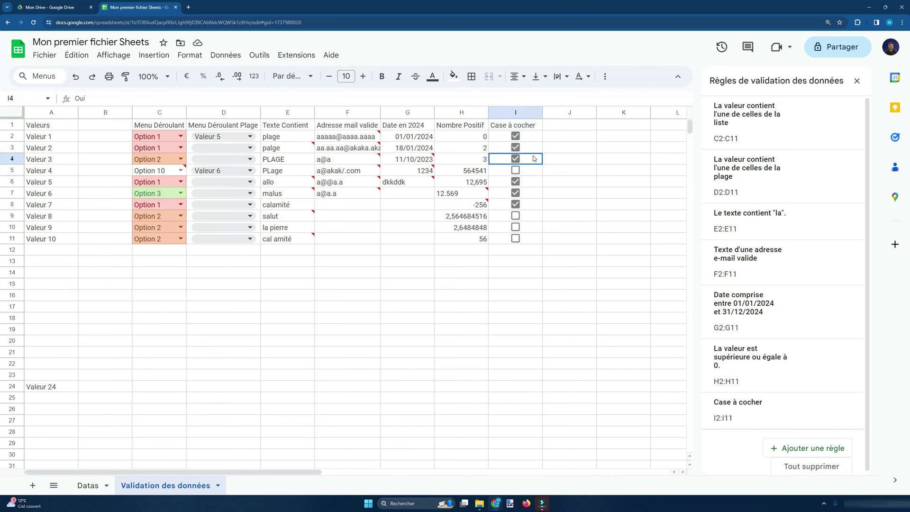
{"action": "left_click", "coordinate": [536, 206]}
{"action": "left_click", "coordinate": [536, 228]}
{"action": "left_click", "coordinate": [536, 206]}
{"action": "left_click", "coordinate": [538, 150]}
Tick the checkbox in cell I11
{"action": "left_click", "coordinate": [515, 238]}
{"action": "left_click", "coordinate": [454, 296]}
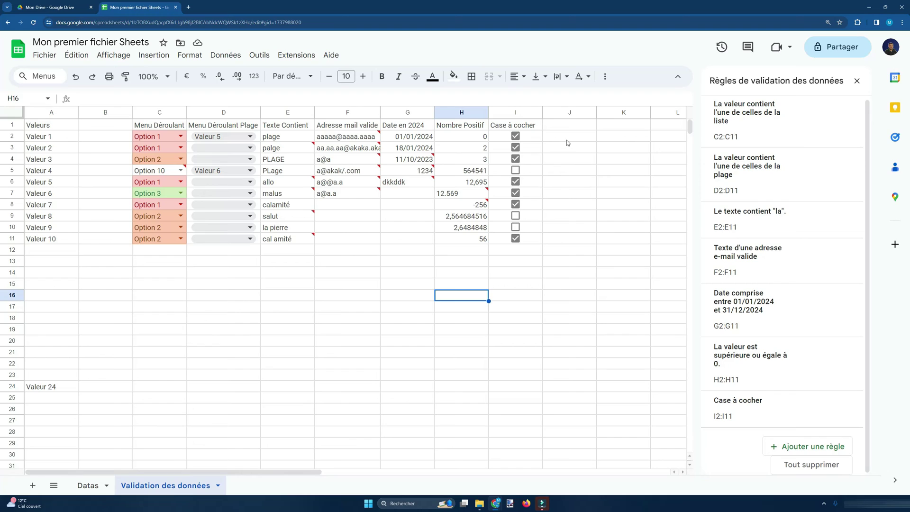
Enter the header "Formule Personnalisé" in J1 and fit column J's width to it
{"action": "left_click", "coordinate": [567, 127]}
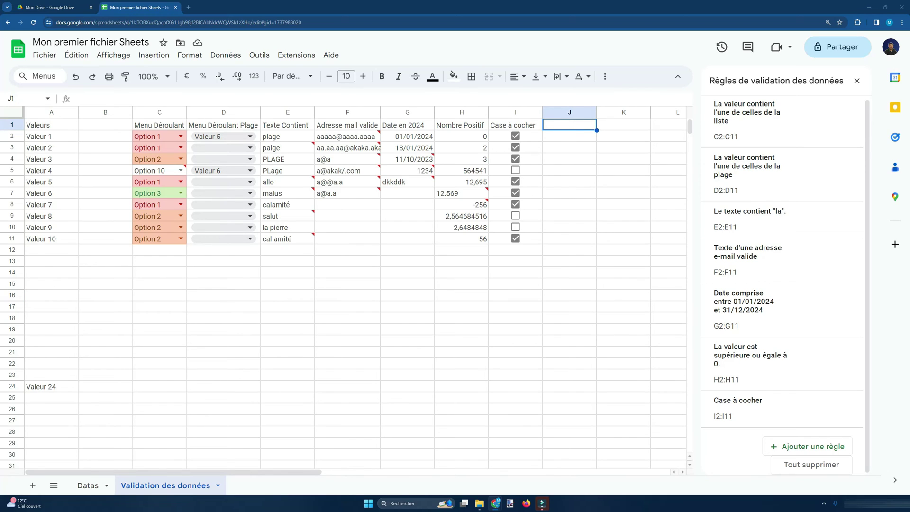
{"action": "type", "text": "Formul"}
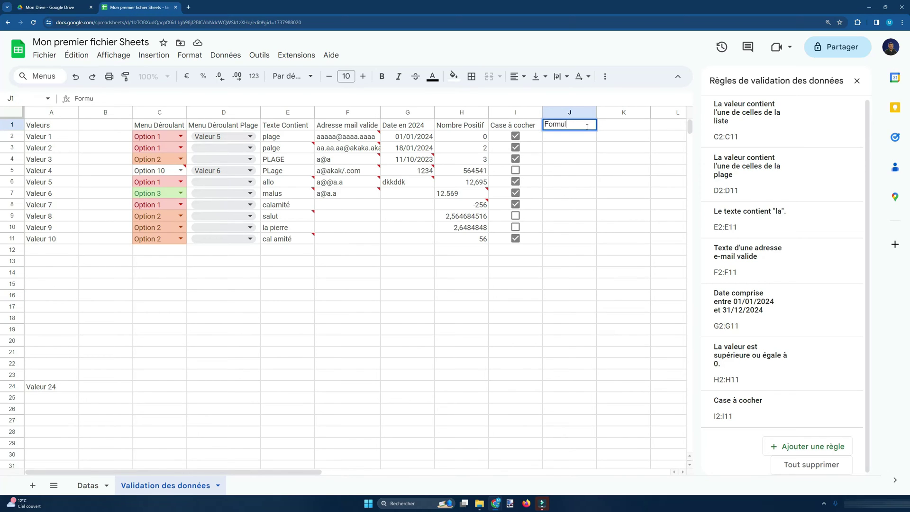
{"action": "type", "text": "e Personnalisé"}
{"action": "key", "text": "Return"}
{"action": "left_click", "coordinate": [587, 127]}
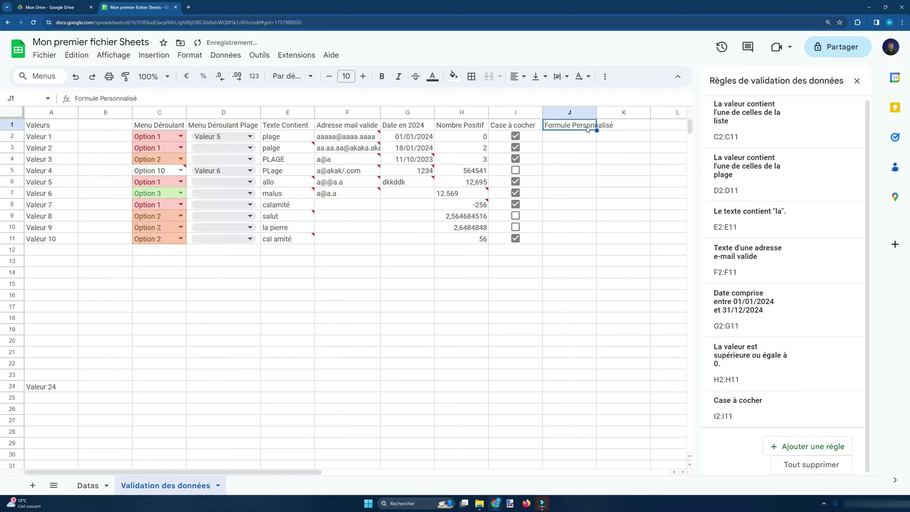
{"action": "double_click", "coordinate": [597, 115]}
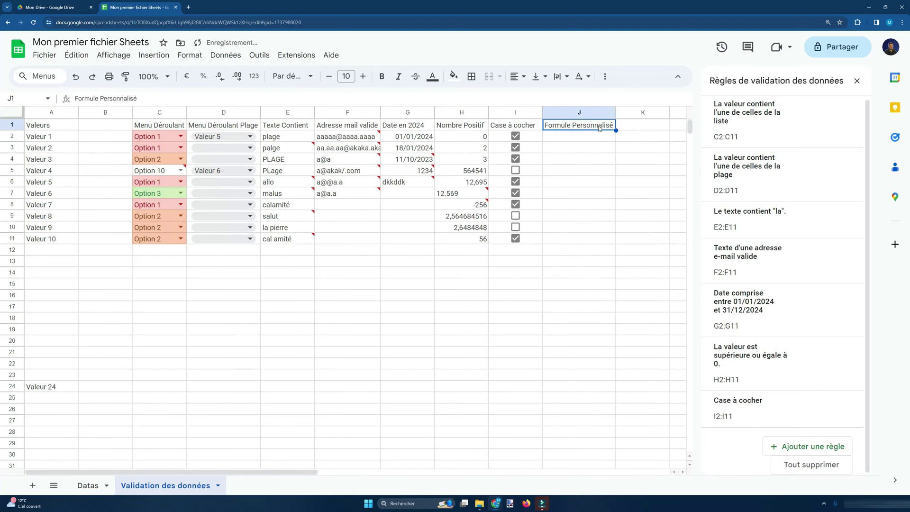
Add a validation rule on J2:J11 with the criterion "La formule personnalisée est"
{"action": "left_click", "coordinate": [597, 139]}
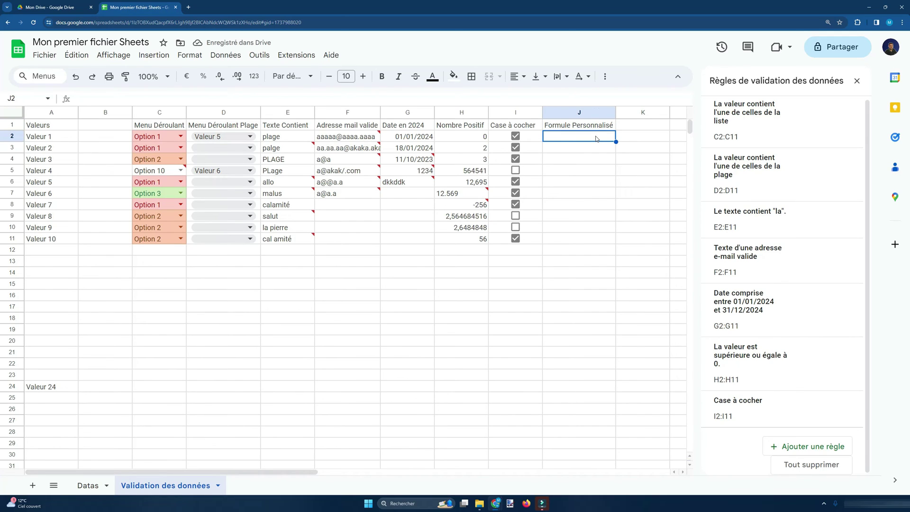
{"action": "left_click_drag", "start_coordinate": [596, 139], "coordinate": [583, 240]}
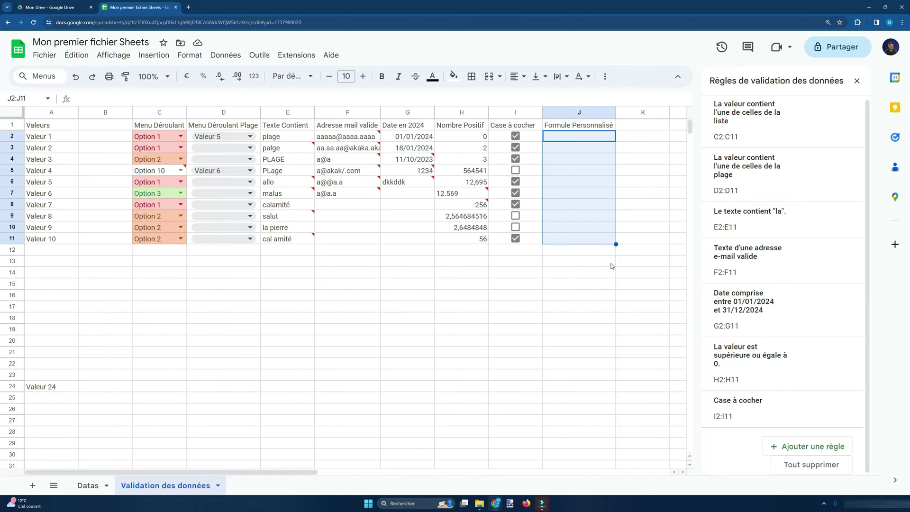
{"action": "left_click", "coordinate": [787, 443]}
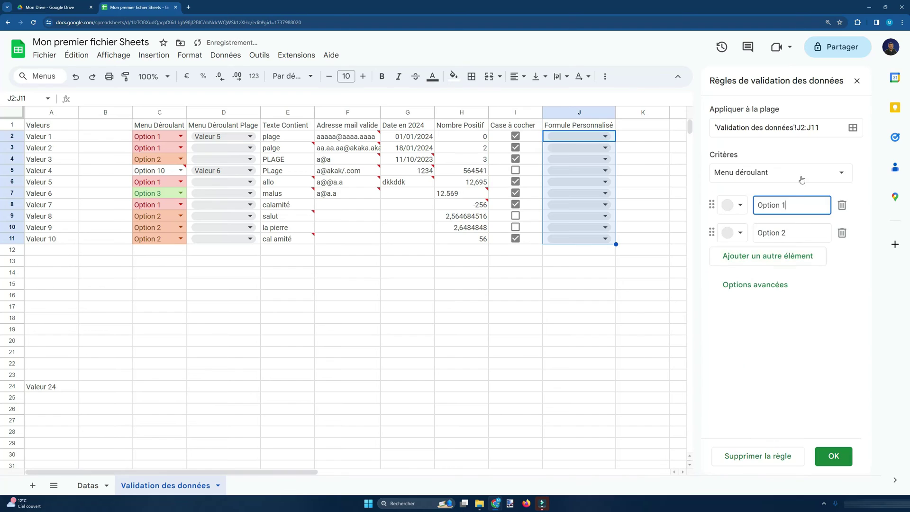
{"action": "left_click", "coordinate": [800, 176]}
{"action": "left_click", "coordinate": [774, 447]}
{"action": "left_click", "coordinate": [757, 203]}
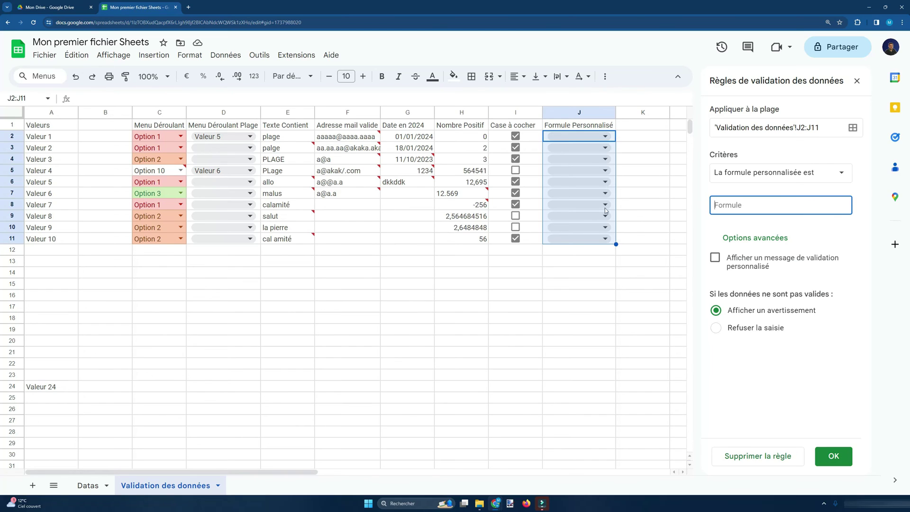
Enter the rule formula =NB.SI(J$2:J$11;J2)<=1 and save the rule
{"action": "type", "text": "=NB.SI"}
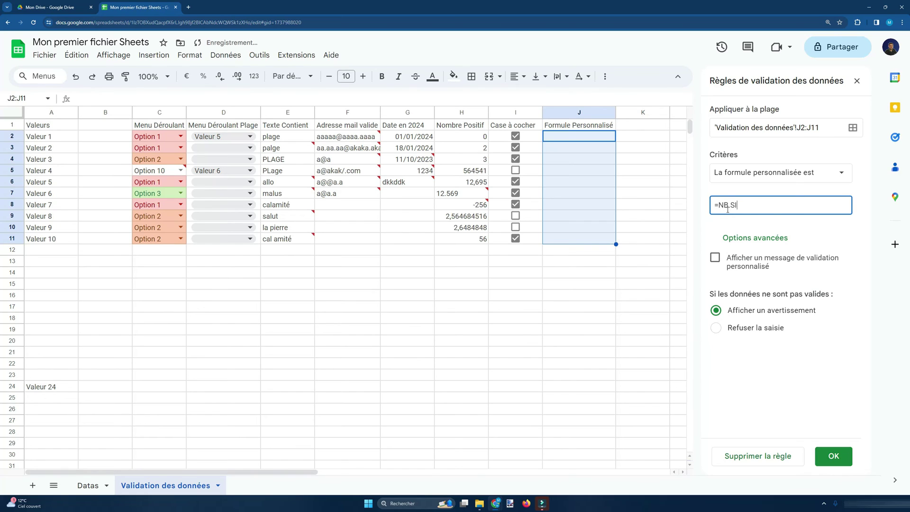
{"action": "type", "text": "("}
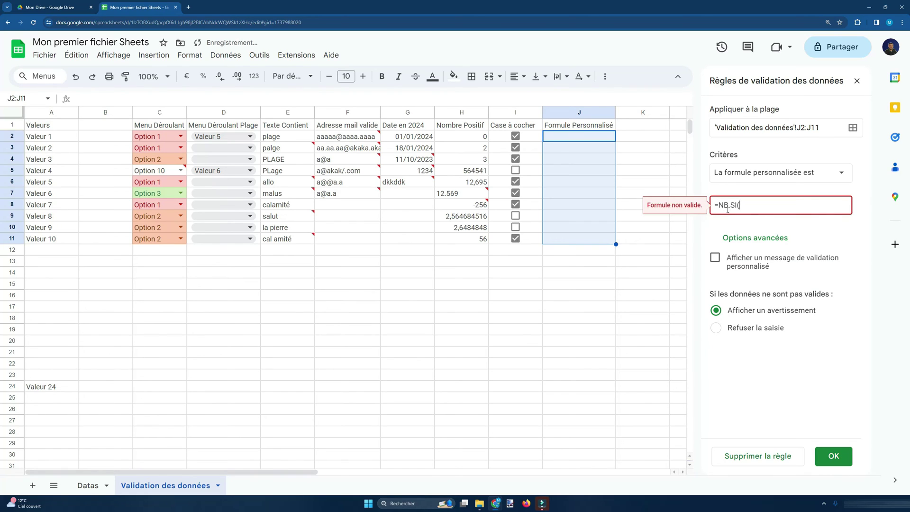
{"action": "type", "text": "J$2:J$11;J2)<=1"}
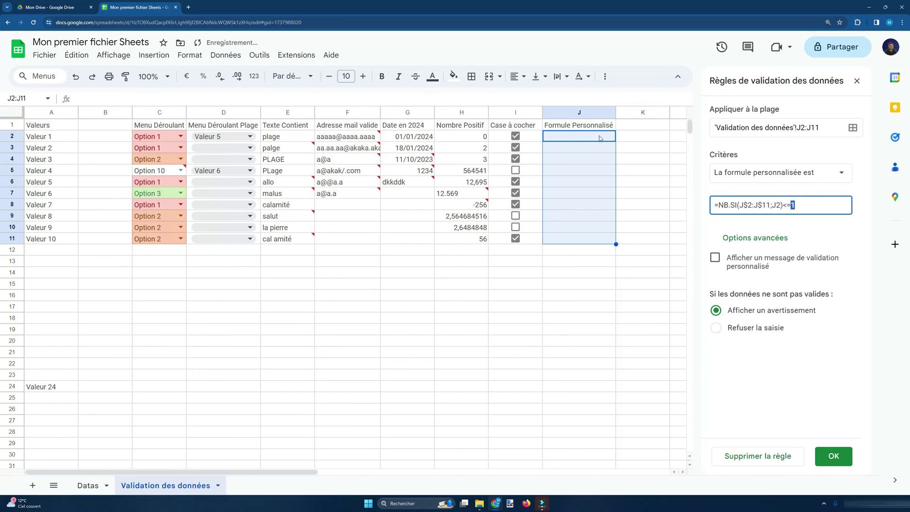
{"action": "double_click", "coordinate": [774, 205]}
{"action": "left_click", "coordinate": [789, 205]}
{"action": "key", "text": "Return"}
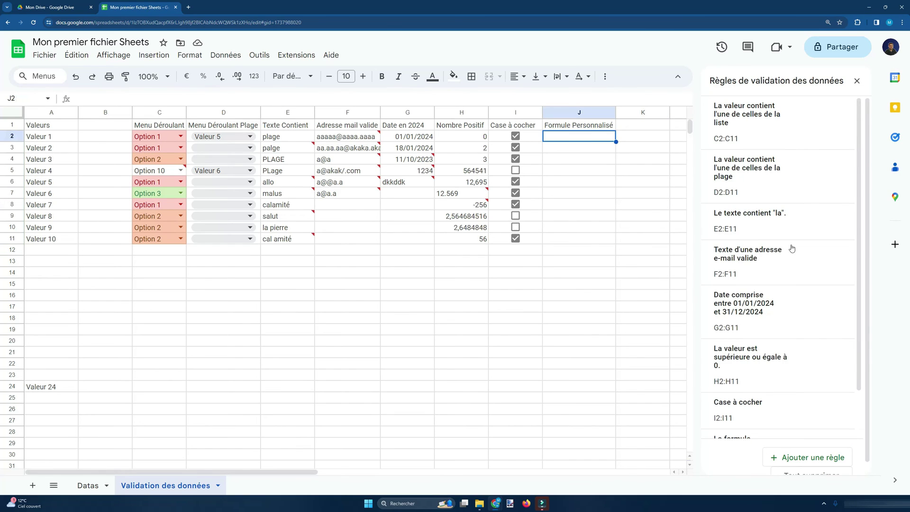
Enter the duplicate text "aaa-bb" in cells J2 and J3 to test the custom formula rule
{"action": "type", "text": "aaa-bb"}
{"action": "key", "text": "Return"}
{"action": "type", "text": "aa"}
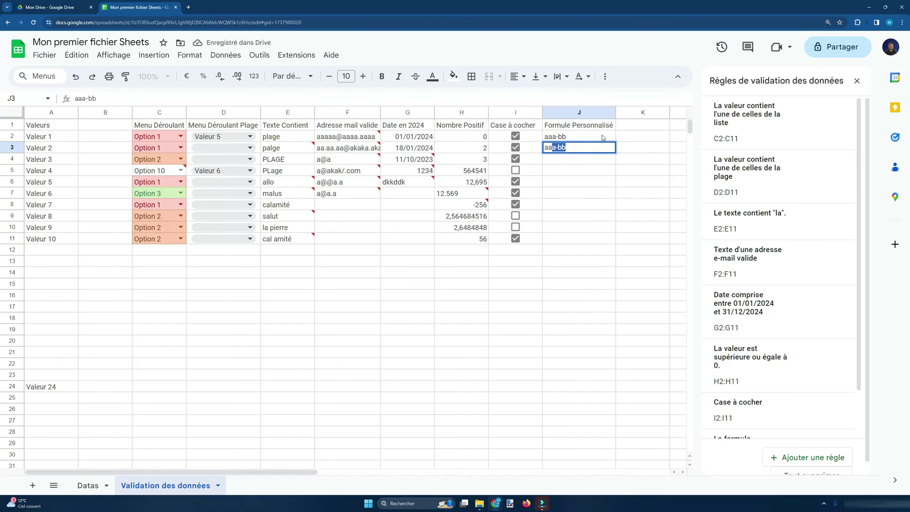
{"action": "key", "text": "Return"}
Examine how the validation rule flags the duplicate entries in J2 and J3
{"action": "left_click", "coordinate": [602, 137]}
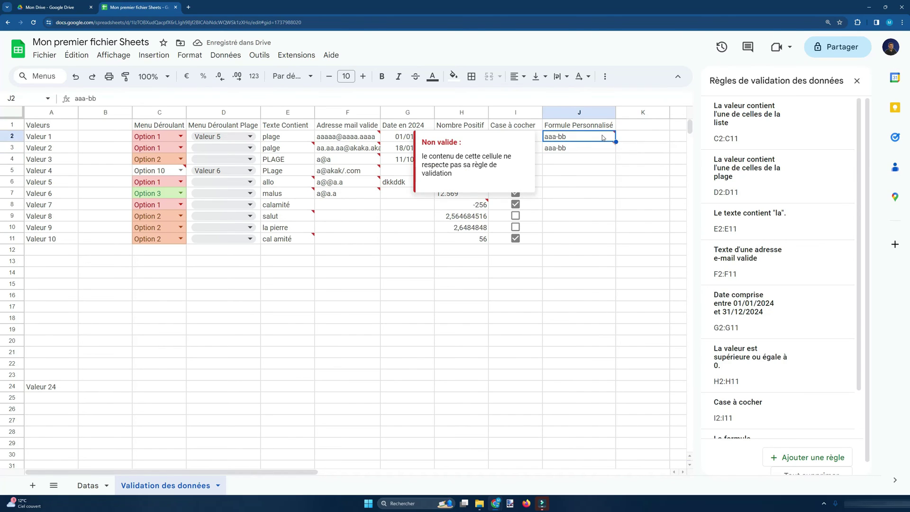
{"action": "key", "text": "Down"}
{"action": "key", "text": "Up"}
{"action": "key", "text": "Down"}
{"action": "key", "text": "Up"}
{"action": "key", "text": "Down"}
{"action": "key", "text": "Up"}
{"action": "scroll", "coordinate": [595, 284], "scroll_direction": "down", "scroll_amount": 1}
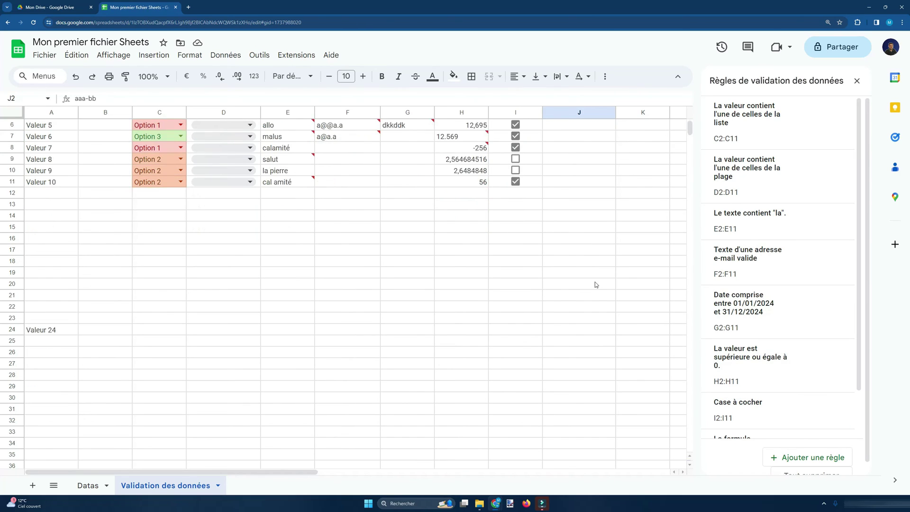
{"action": "scroll", "coordinate": [595, 284], "scroll_direction": "up", "scroll_amount": 1}
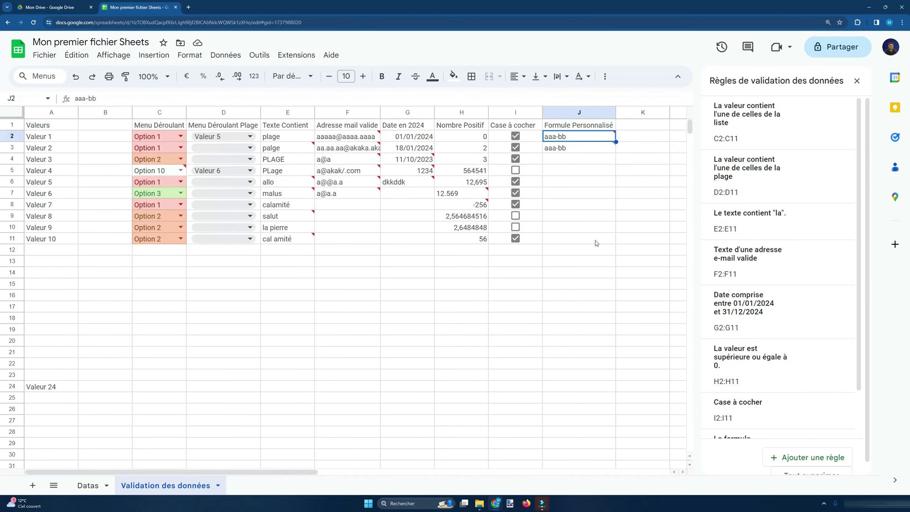
Replace the content of cell J3 with 123456 and reselect the cell
{"action": "left_click", "coordinate": [581, 147]}
{"action": "type", "text": "0"}
{"action": "key", "text": "BackSpace"}
{"action": "type", "text": "123456"}
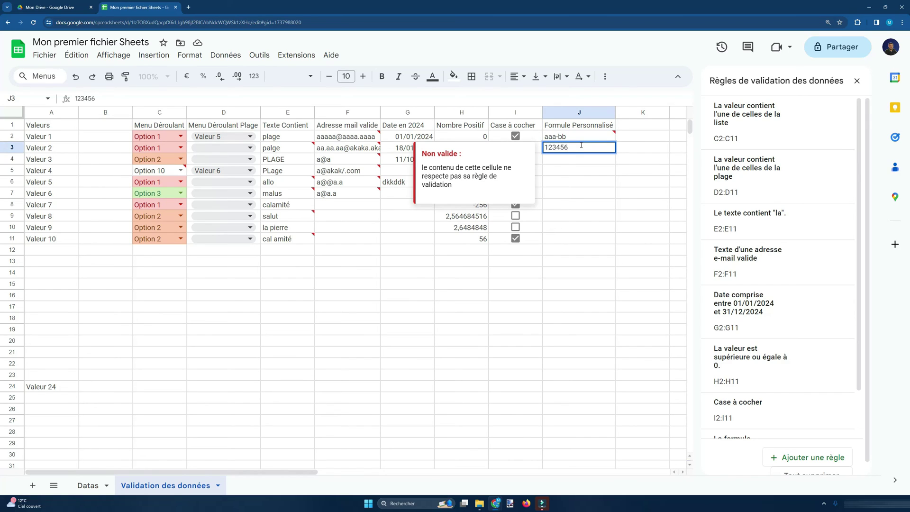
{"action": "key", "text": "Return"}
{"action": "left_click", "coordinate": [581, 147]}
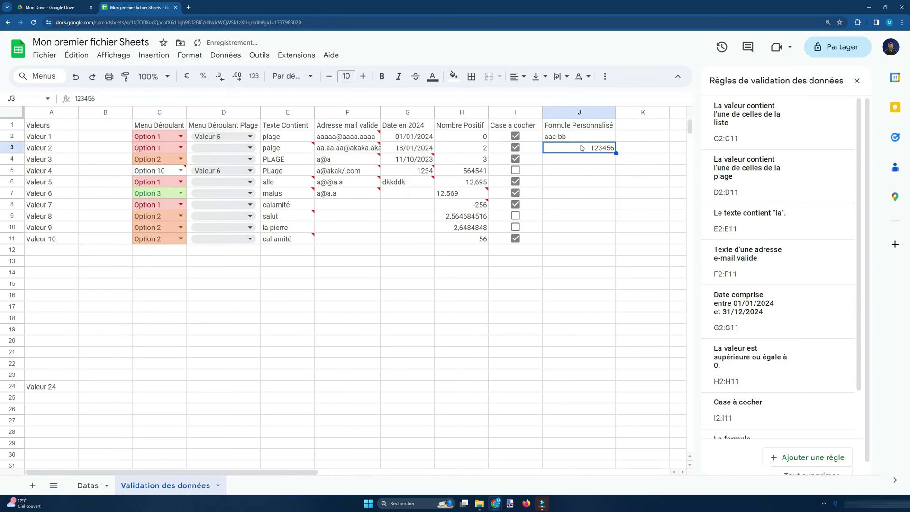
Fill the value 123456 from J3 down to J6 and clear cell J4
{"action": "left_click_drag", "start_coordinate": [616, 152], "coordinate": [617, 192]}
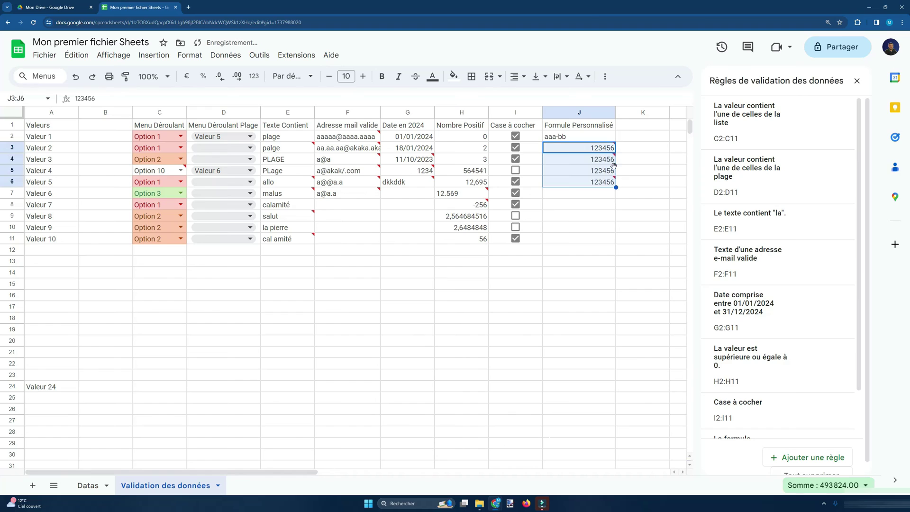
{"action": "left_click", "coordinate": [611, 159]}
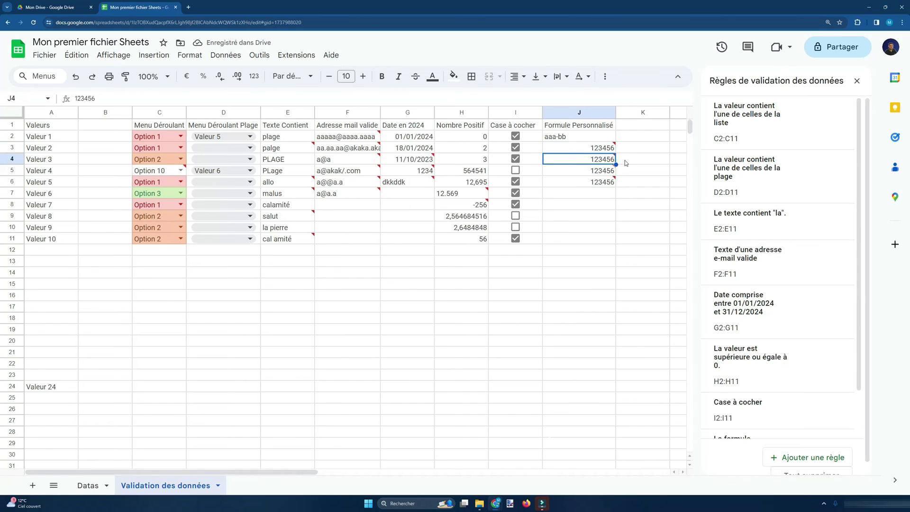
{"action": "key", "text": "Delete"}
{"action": "key", "text": "Down"}
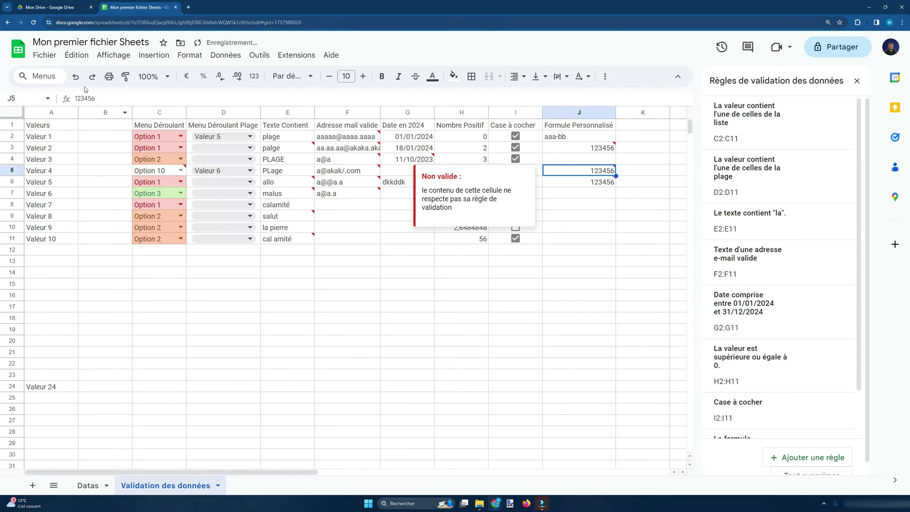
Change the value in J5 to 123457 and clear cell J6
{"action": "left_click", "coordinate": [103, 100]}
{"action": "key", "text": "BackSpace"}
{"action": "type", "text": "7"}
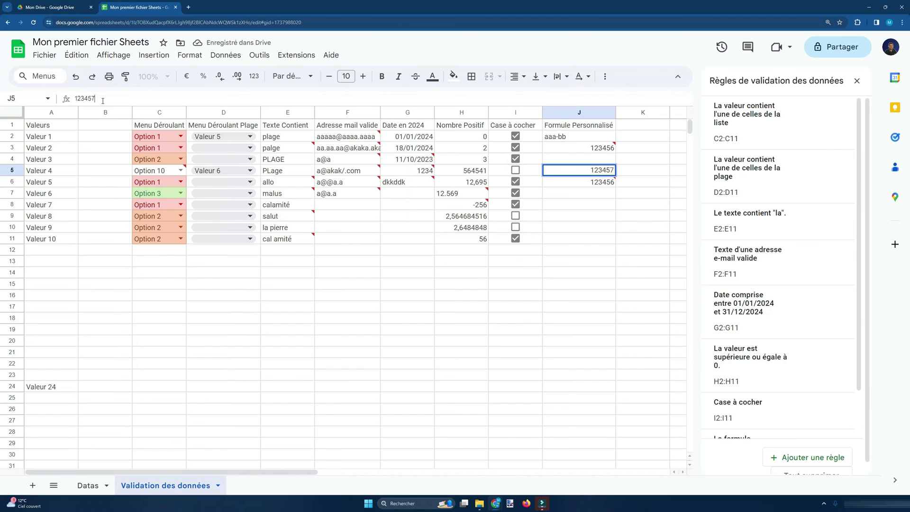
{"action": "key", "text": "Return"}
{"action": "key", "text": "Delete"}
{"action": "key", "text": "Up"}
{"action": "key", "text": "Up"}
{"action": "key", "text": "Down"}
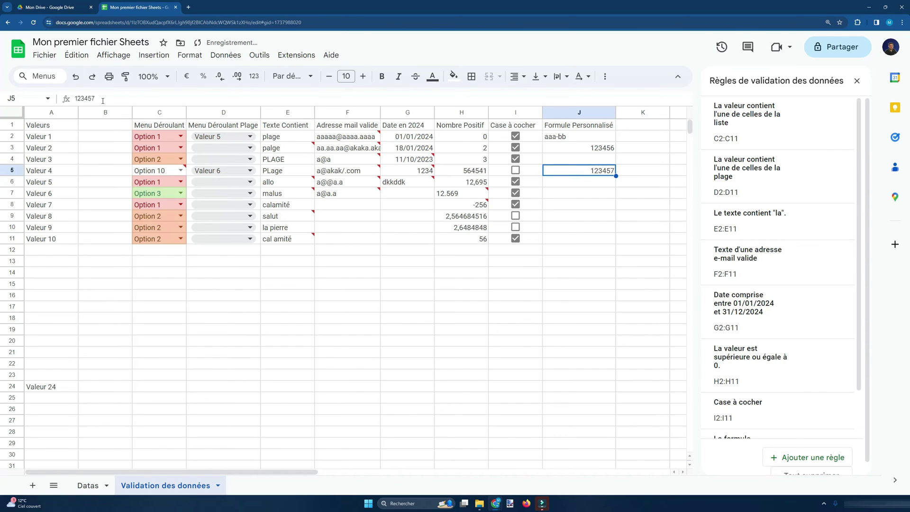
Move the value 123457 from J5 up to J4
{"action": "key", "text": "ctrl+x"}
{"action": "key", "text": "Up"}
{"action": "key", "text": "ctrl+v"}
Enter the text "aaa-bbb-ccc-001" in cell J5 and reselect it
{"action": "key", "text": "Down"}
{"action": "type", "text": "aaa-bbb-"}
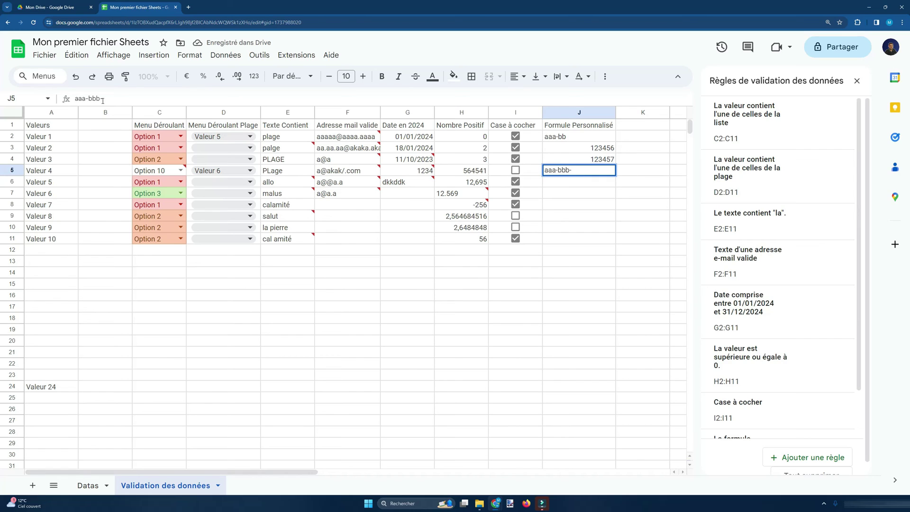
{"action": "type", "text": "ccc-001"}
{"action": "key", "text": "Return"}
{"action": "left_click", "coordinate": [583, 171]}
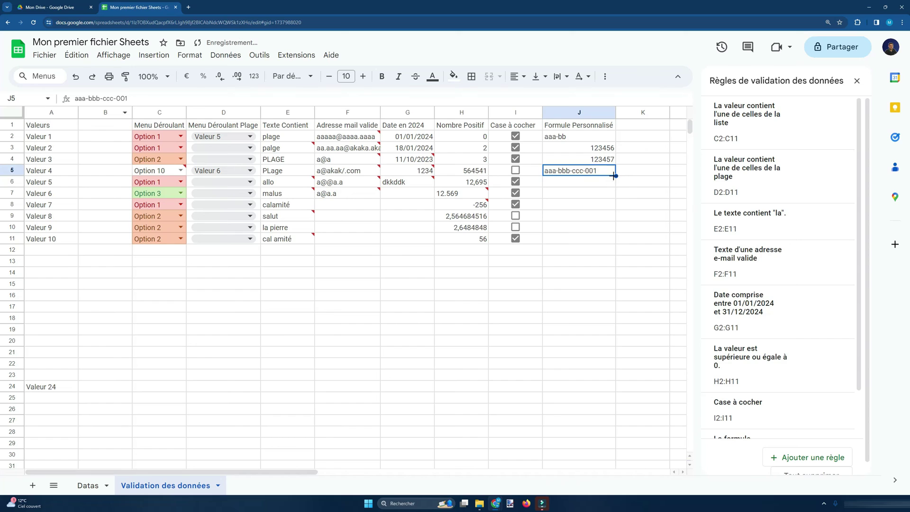
Fill the code in J5 down to J11 and change the value in J8 to "aaa-bbb-ccc-001"
{"action": "left_click_drag", "start_coordinate": [615, 176], "coordinate": [610, 238]}
{"action": "left_click", "coordinate": [609, 203]}
{"action": "double_click", "coordinate": [601, 204]}
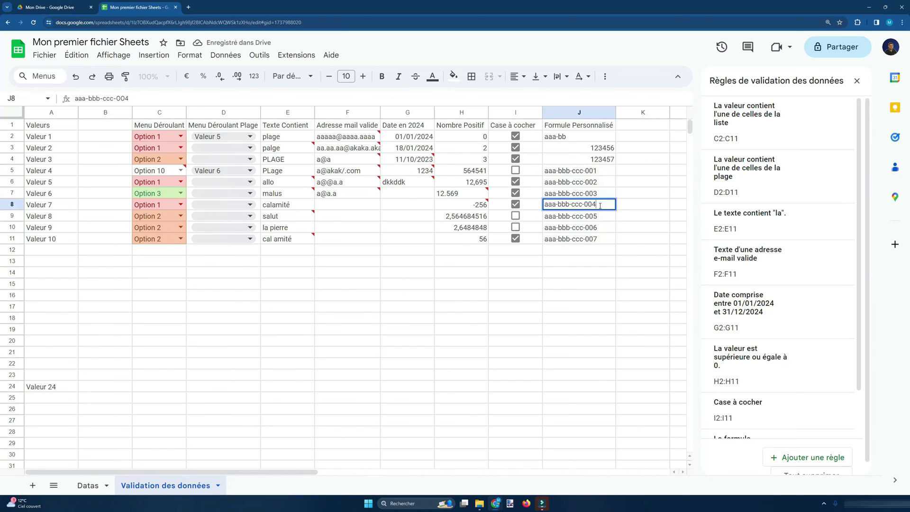
{"action": "type", "text": "1"}
{"action": "key", "text": "Return"}
{"action": "left_click", "coordinate": [600, 208]}
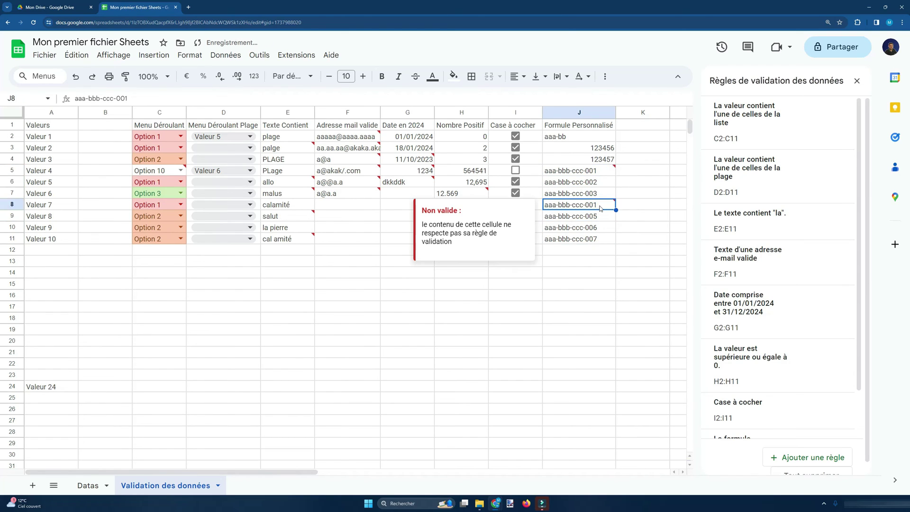
Compare the repeated codes in J5 and J8 with the custom formula rule for J2:J11, and close the validation rules
{"action": "left_click", "coordinate": [618, 173]}
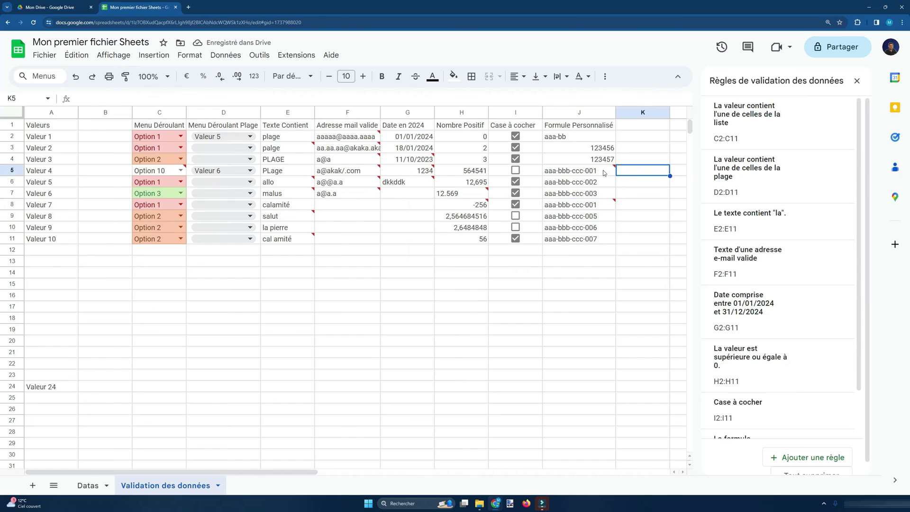
{"action": "left_click", "coordinate": [603, 172]}
{"action": "left_click", "coordinate": [600, 208], "text": "ctrl"}
{"action": "left_click", "coordinate": [578, 209]}
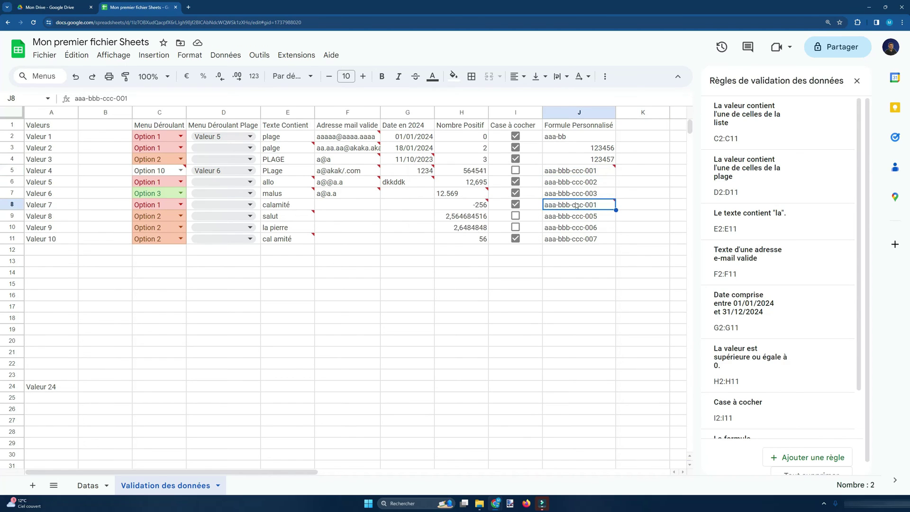
{"action": "left_click", "coordinate": [574, 195]}
{"action": "scroll", "coordinate": [797, 368], "scroll_direction": "down", "scroll_amount": 2}
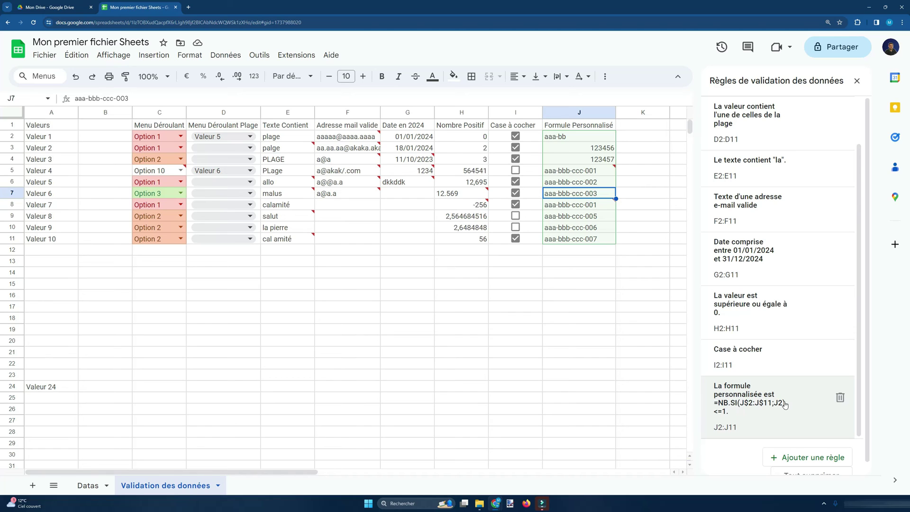
{"action": "left_click", "coordinate": [632, 231]}
{"action": "left_click", "coordinate": [607, 205]}
{"action": "left_click", "coordinate": [628, 202]}
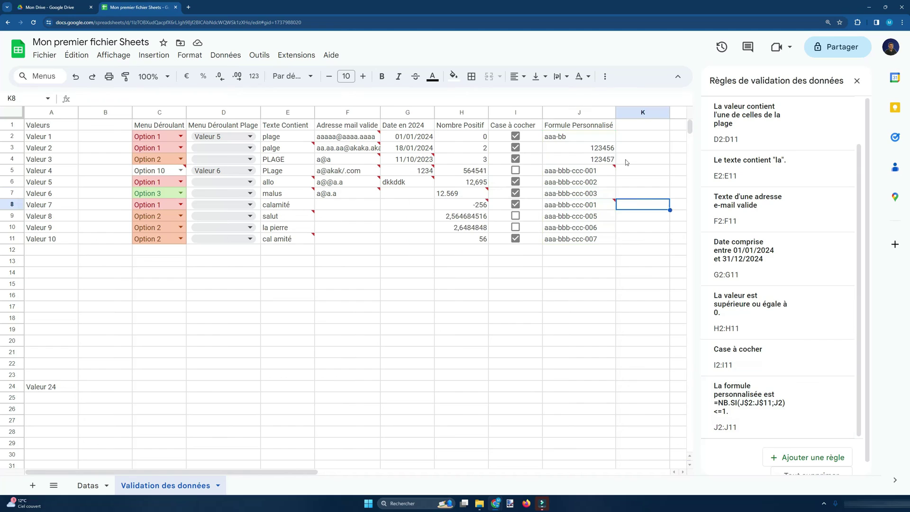
{"action": "left_click", "coordinate": [627, 162]}
{"action": "left_click", "coordinate": [633, 180]}
{"action": "left_click", "coordinate": [630, 162]}
{"action": "left_click_drag", "start_coordinate": [591, 137], "coordinate": [591, 242]}
{"action": "left_click", "coordinate": [538, 262]}
{"action": "left_click", "coordinate": [628, 229]}
{"action": "left_click", "coordinate": [636, 207]}
{"action": "left_click", "coordinate": [374, 271]}
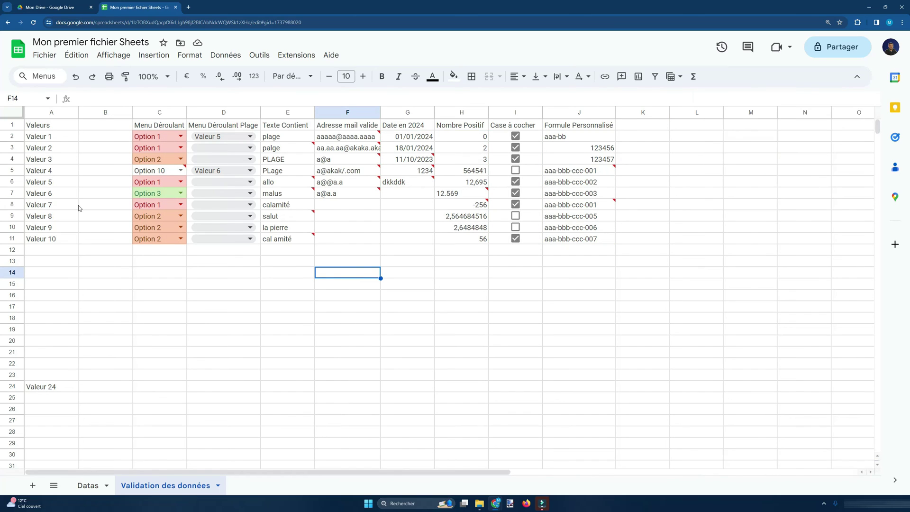
Apply the default grey alternating colours with a header to the range A1:A24
{"action": "left_click_drag", "start_coordinate": [67, 127], "coordinate": [62, 386]}
{"action": "left_click", "coordinate": [190, 55]}
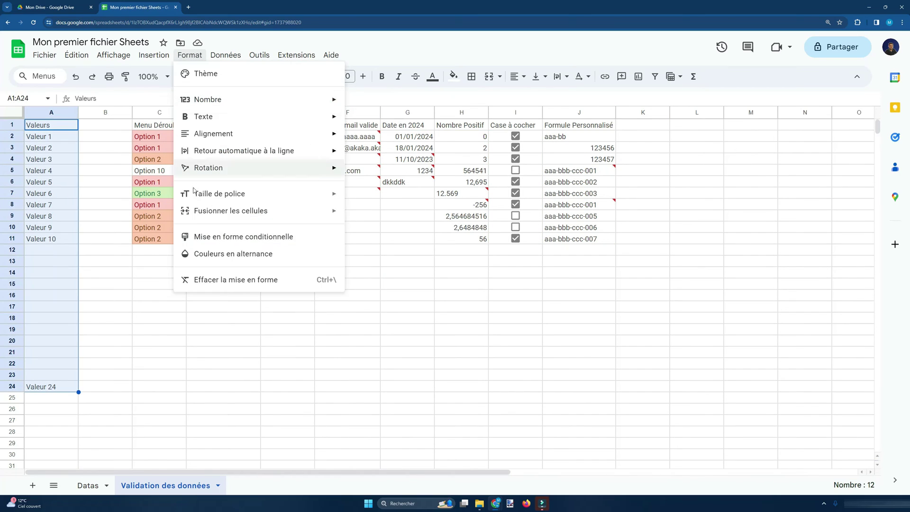
{"action": "left_click", "coordinate": [213, 254]}
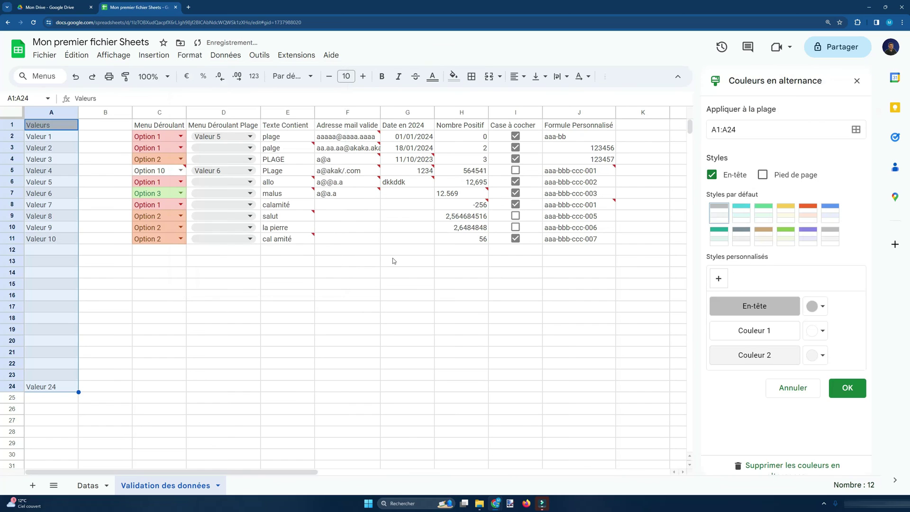
{"action": "left_click", "coordinate": [847, 388]}
Apply the slate-grey alternating colour style with a header to C1:J11 and open the text colour choices for headers C1:J1
{"action": "left_click_drag", "start_coordinate": [159, 124], "coordinate": [611, 240]}
{"action": "left_click", "coordinate": [188, 58]}
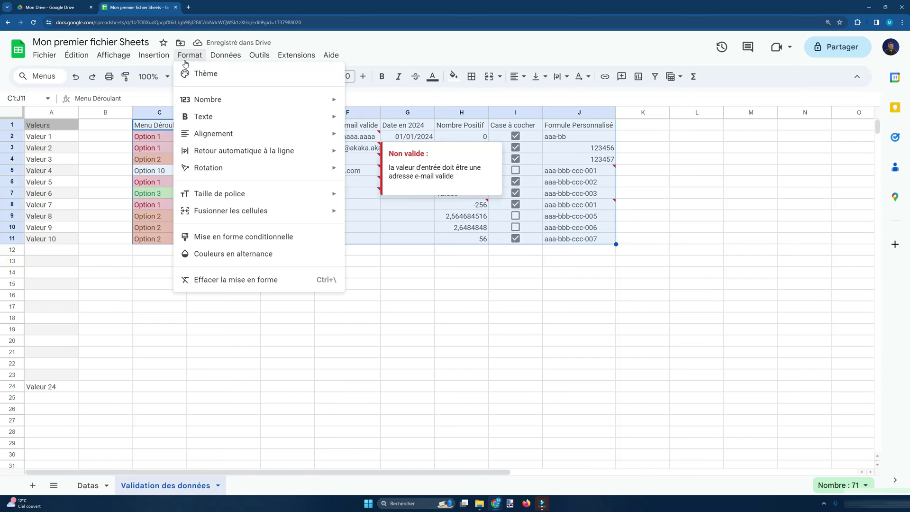
{"action": "key", "text": "Return"}
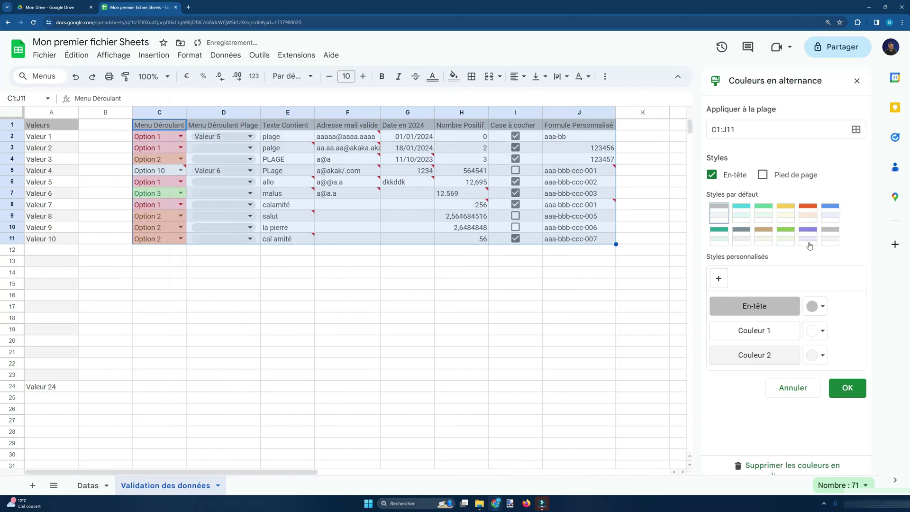
{"action": "left_click", "coordinate": [827, 219]}
{"action": "left_click", "coordinate": [719, 237]}
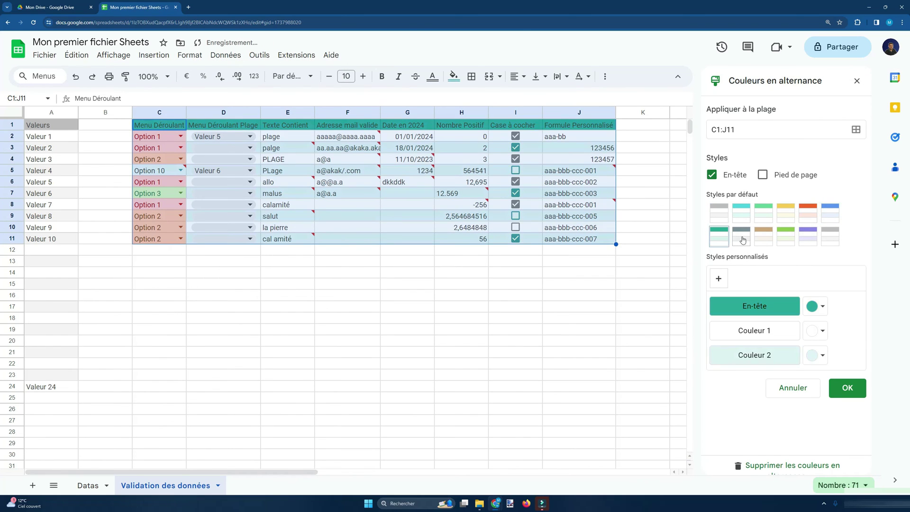
{"action": "left_click", "coordinate": [742, 237]}
{"action": "left_click_drag", "start_coordinate": [174, 126], "coordinate": [593, 125]}
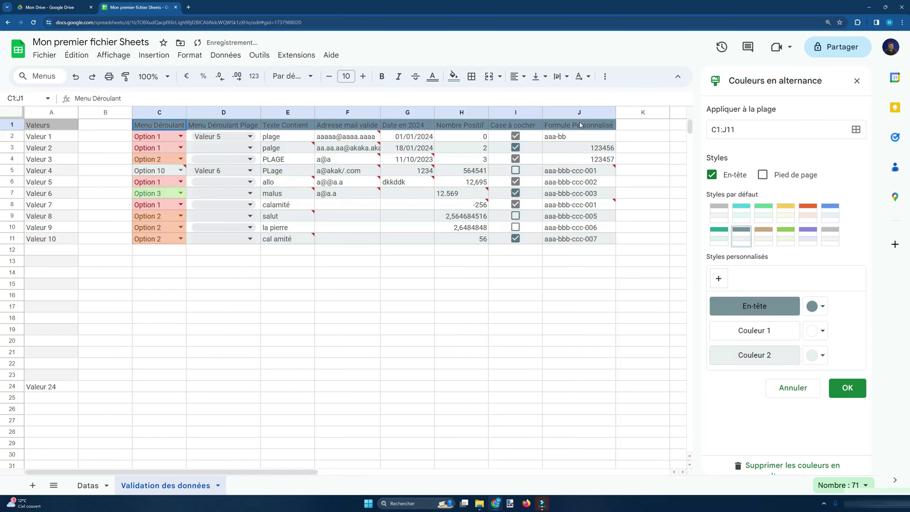
{"action": "left_click", "coordinate": [432, 76]}
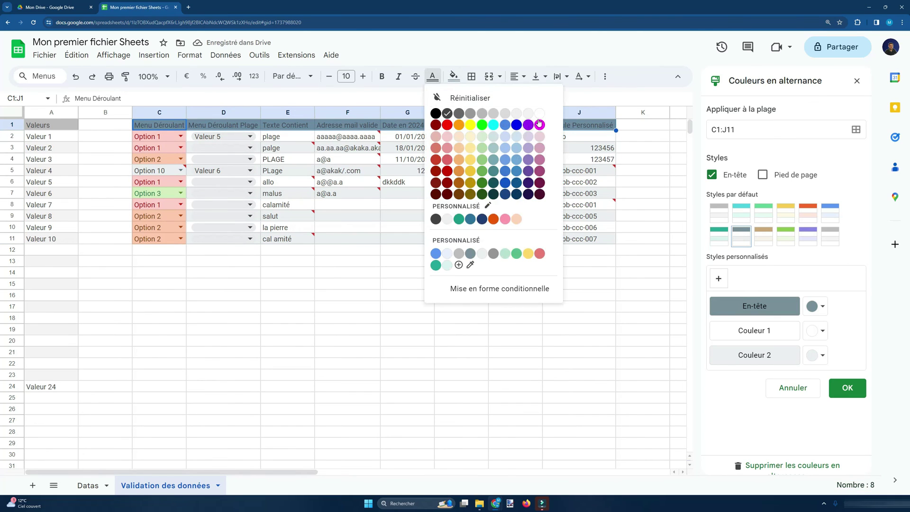
Switch to the "Datas" sheet and examine the entries in the "Texte" column
{"action": "left_click", "coordinate": [82, 488]}
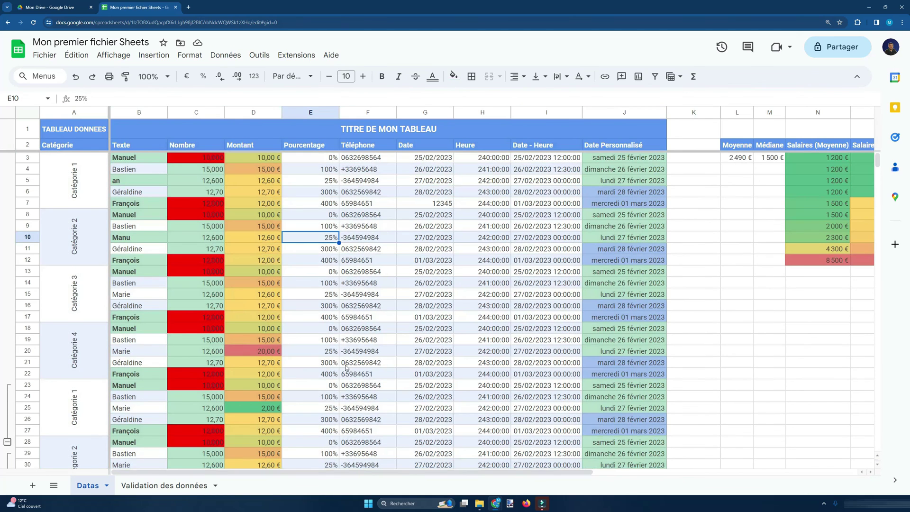
{"action": "scroll", "coordinate": [346, 368], "scroll_direction": "down", "scroll_amount": 3}
{"action": "scroll", "coordinate": [346, 368], "scroll_direction": "up", "scroll_amount": 3}
{"action": "left_click", "coordinate": [379, 238]}
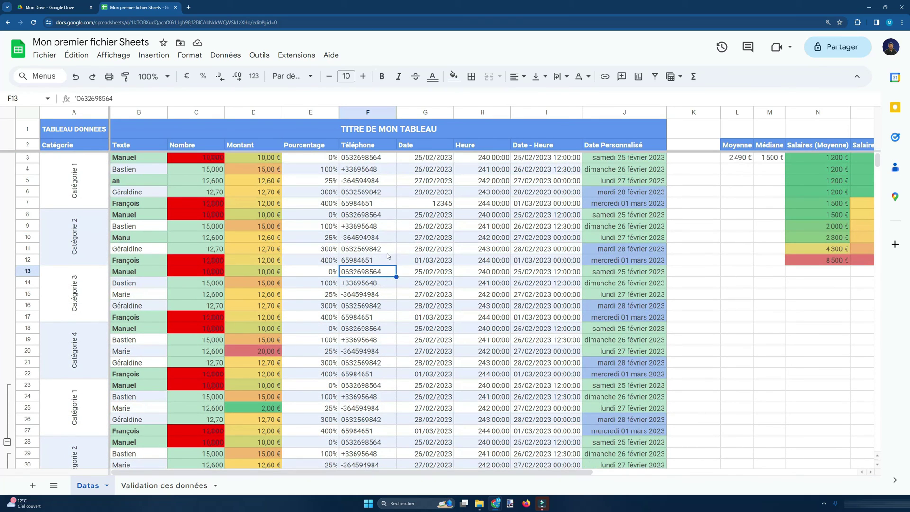
{"action": "left_click", "coordinate": [312, 186]}
{"action": "left_click_drag", "start_coordinate": [137, 159], "coordinate": [139, 184]}
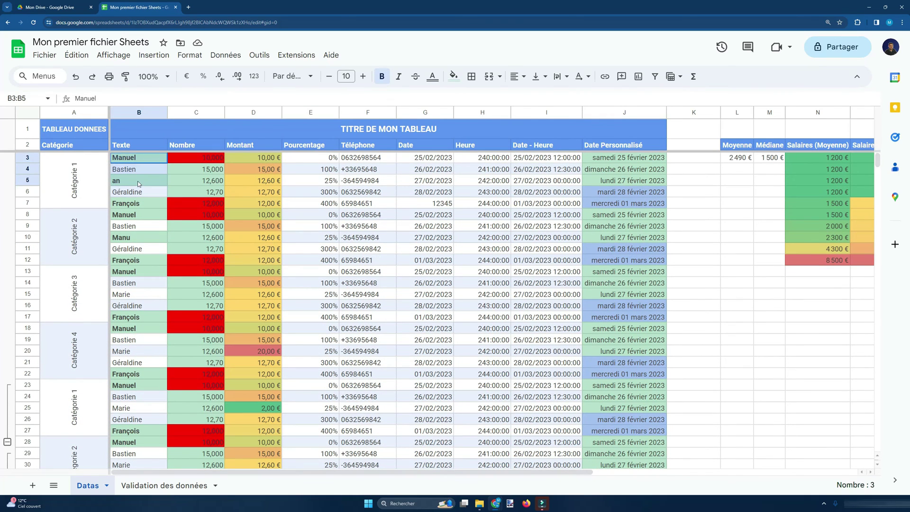
{"action": "left_click", "coordinate": [138, 239]}
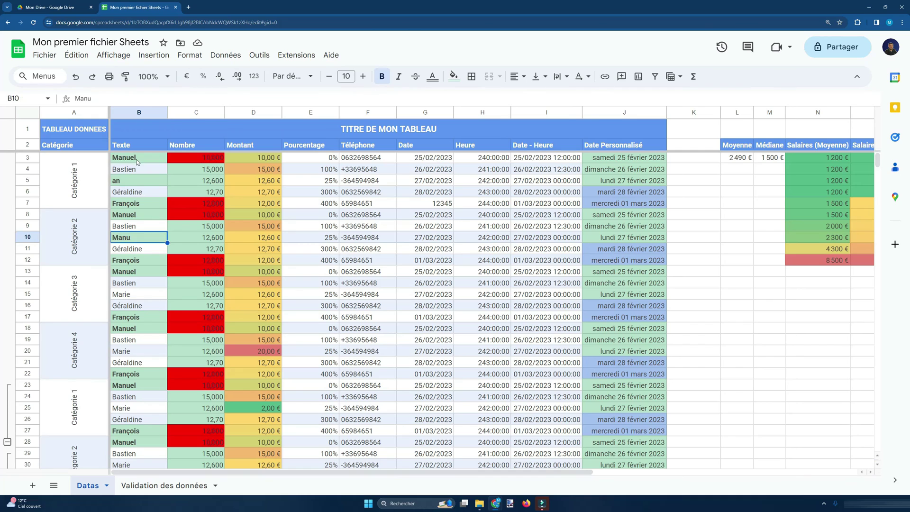
{"action": "left_click_drag", "start_coordinate": [137, 162], "coordinate": [147, 330]}
{"action": "scroll", "coordinate": [149, 331], "scroll_direction": "up", "scroll_amount": 7}
{"action": "left_click", "coordinate": [183, 216]}
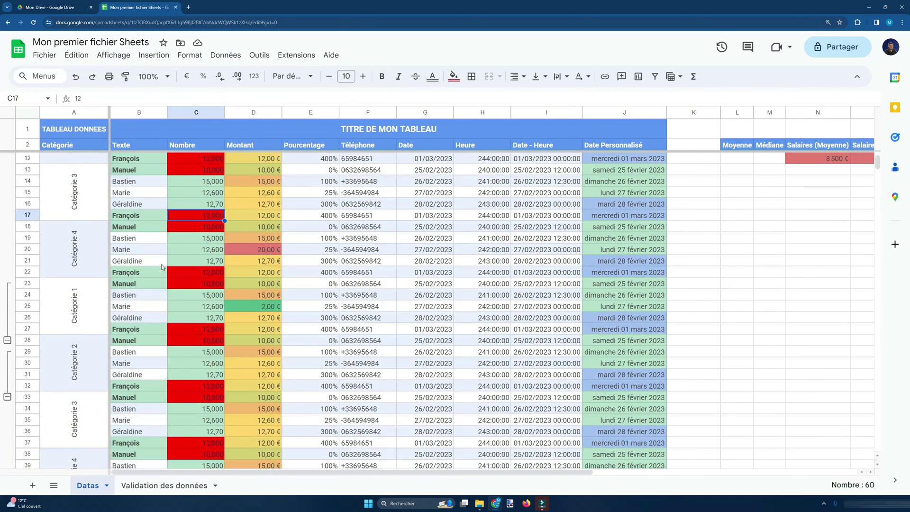
{"action": "scroll", "coordinate": [161, 267], "scroll_direction": "up", "scroll_amount": 3}
Add a drop-down validation rule to the "Texte" column range B3:B62, using its existing entries as items
{"action": "left_click", "coordinate": [125, 154]}
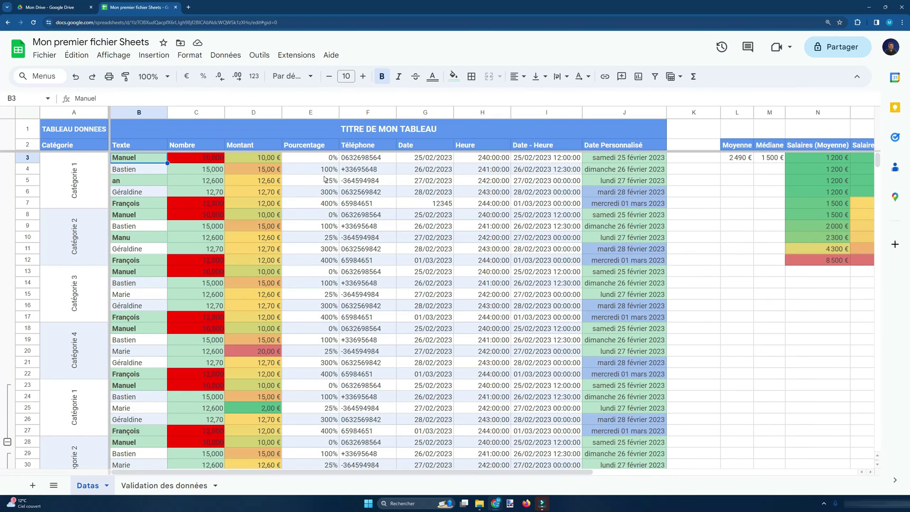
{"action": "key", "text": "ctrl+shift+Down"}
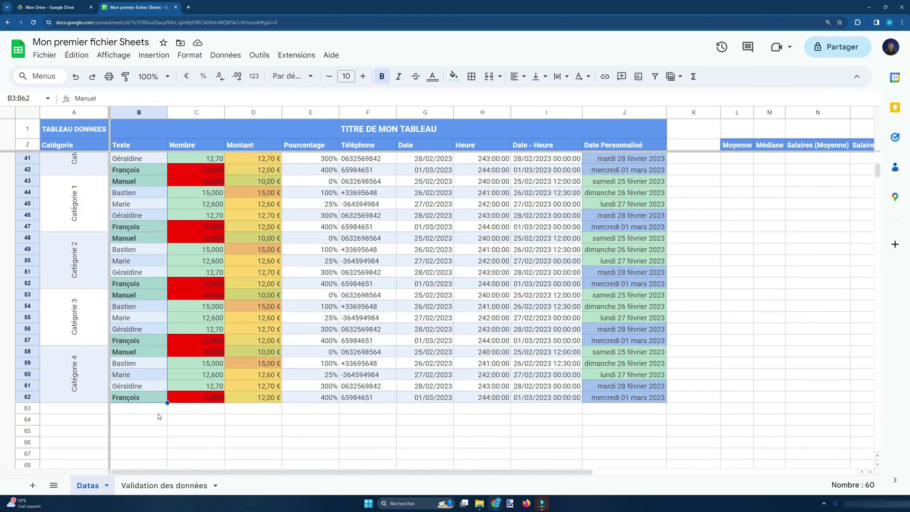
{"action": "scroll", "coordinate": [157, 408], "scroll_direction": "up", "scroll_amount": 11}
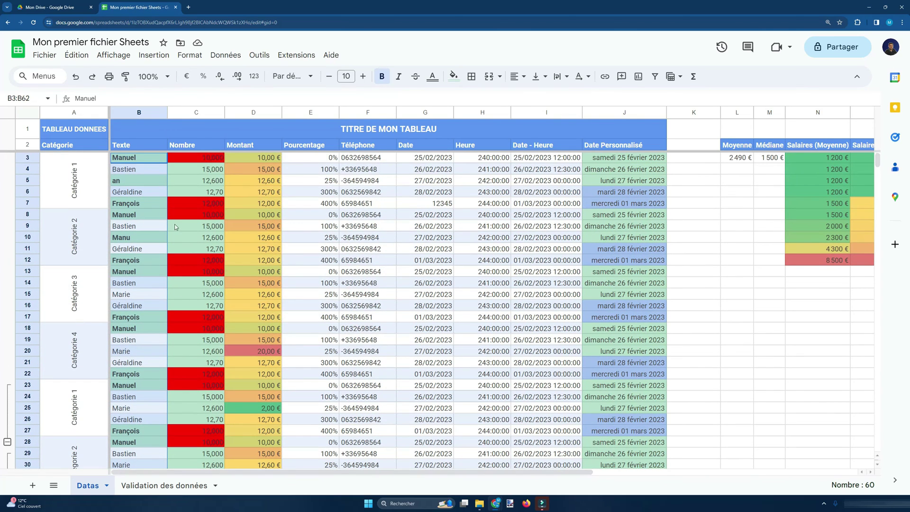
{"action": "left_click", "coordinate": [225, 54]}
{"action": "left_click", "coordinate": [266, 272]}
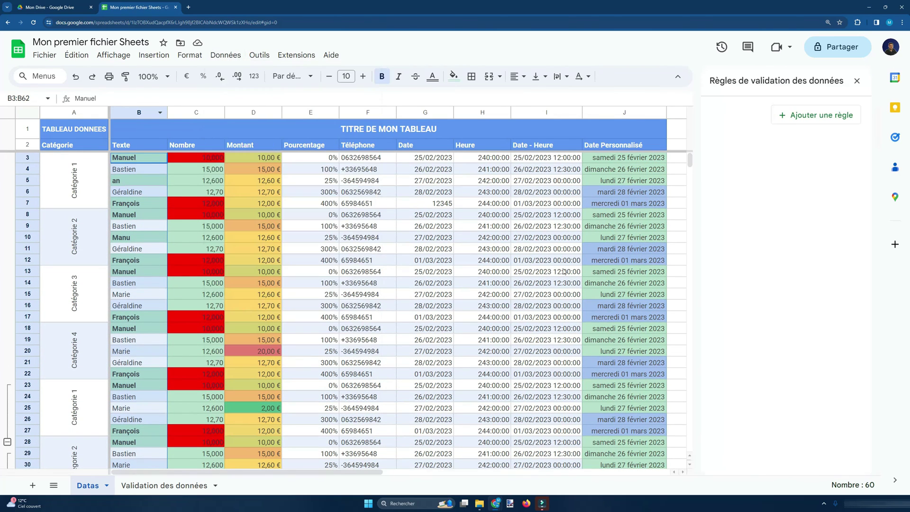
{"action": "left_click", "coordinate": [803, 118]}
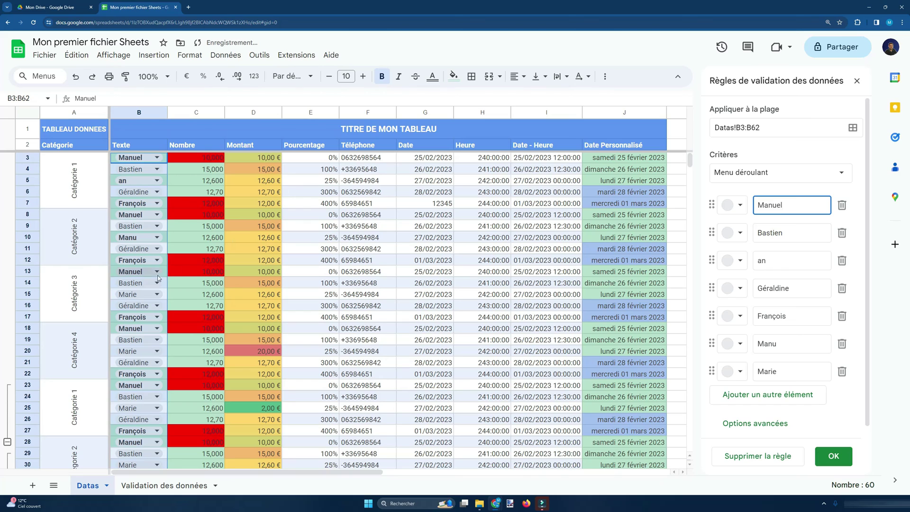
Colour the first four drop-down items of the B3:B62 rule light red, dark red, light green and light blue
{"action": "scroll", "coordinate": [157, 275], "scroll_direction": "down", "scroll_amount": 5}
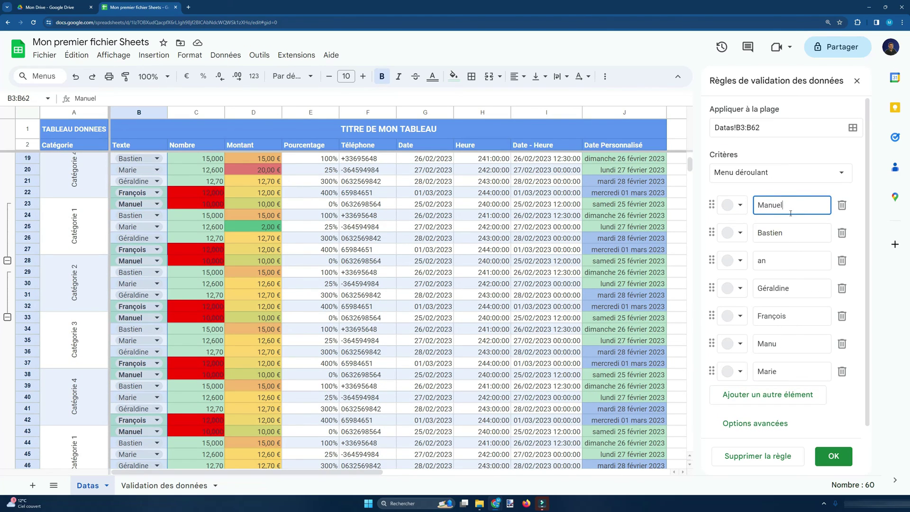
{"action": "scroll", "coordinate": [247, 226], "scroll_direction": "up", "scroll_amount": 3}
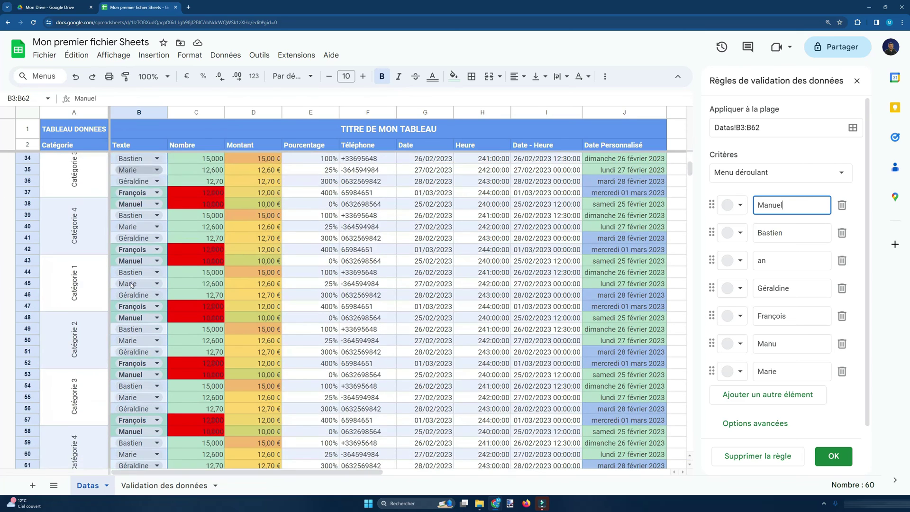
{"action": "scroll", "coordinate": [132, 284], "scroll_direction": "up", "scroll_amount": 5}
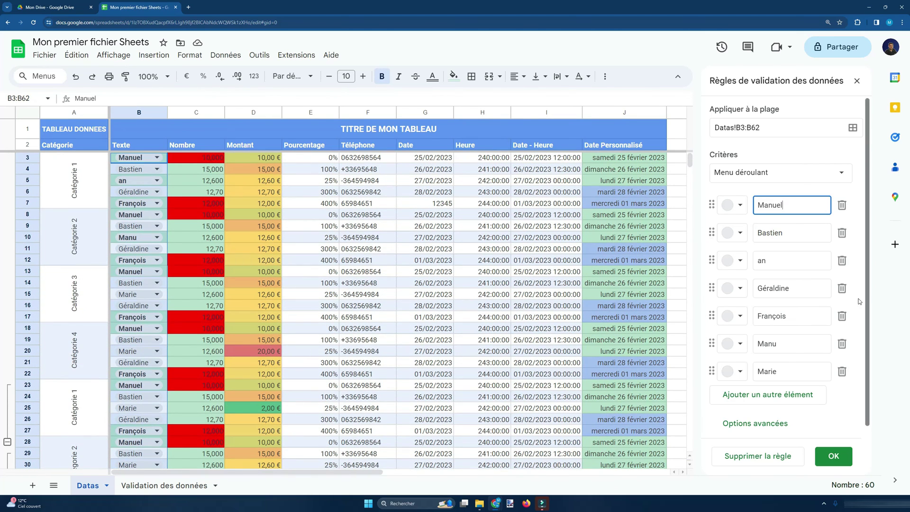
{"action": "left_click", "coordinate": [741, 206]}
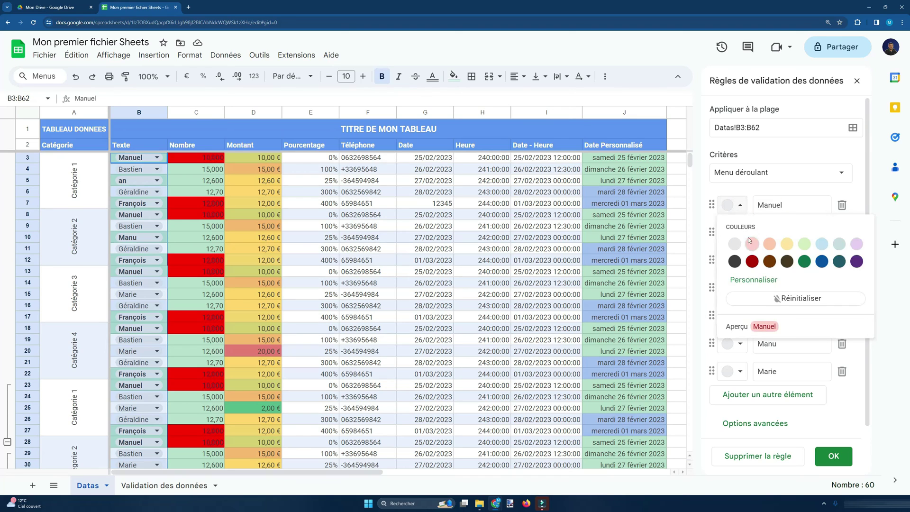
{"action": "left_click", "coordinate": [751, 243]}
{"action": "left_click", "coordinate": [740, 232]}
{"action": "left_click", "coordinate": [752, 289]}
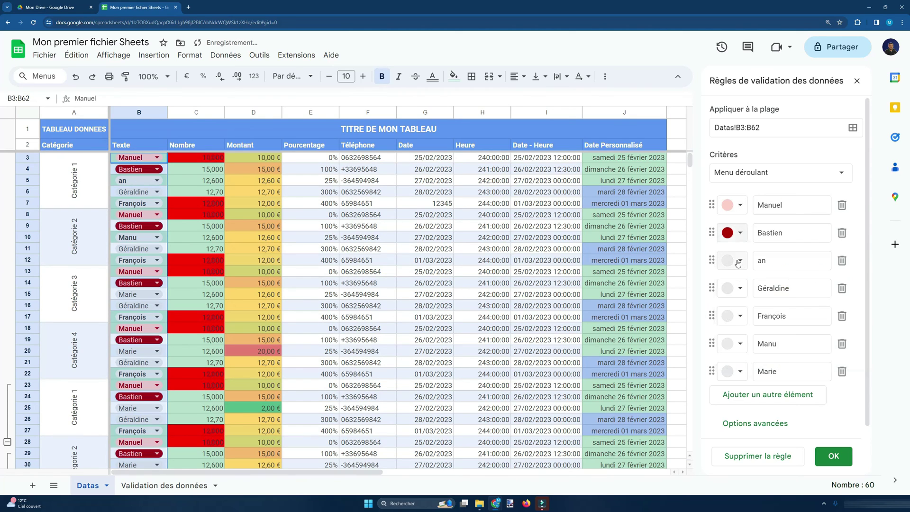
{"action": "left_click", "coordinate": [738, 261]}
{"action": "left_click", "coordinate": [804, 299]}
{"action": "left_click", "coordinate": [740, 288]}
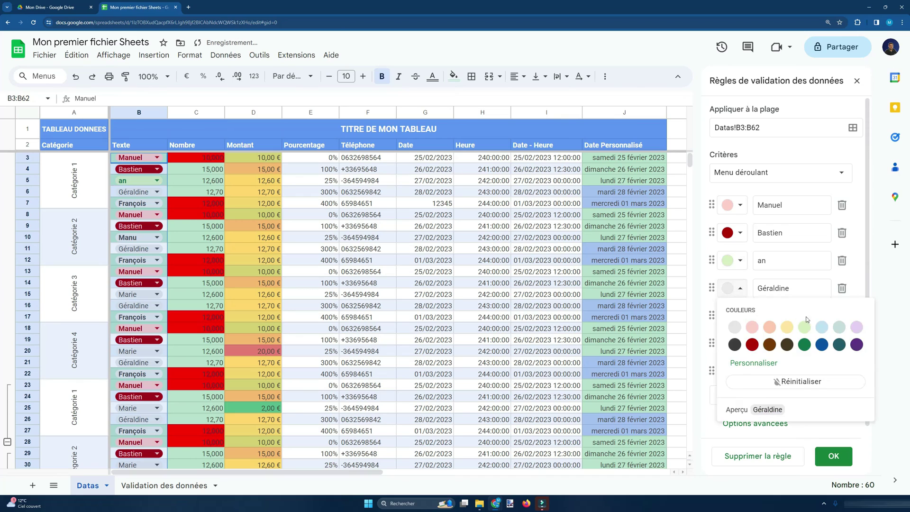
{"action": "left_click", "coordinate": [822, 327]}
Set the display style of the B3:B62 drop-down rule to "Flèche" in its advanced options
{"action": "scroll", "coordinate": [782, 370], "scroll_direction": "down", "scroll_amount": 1}
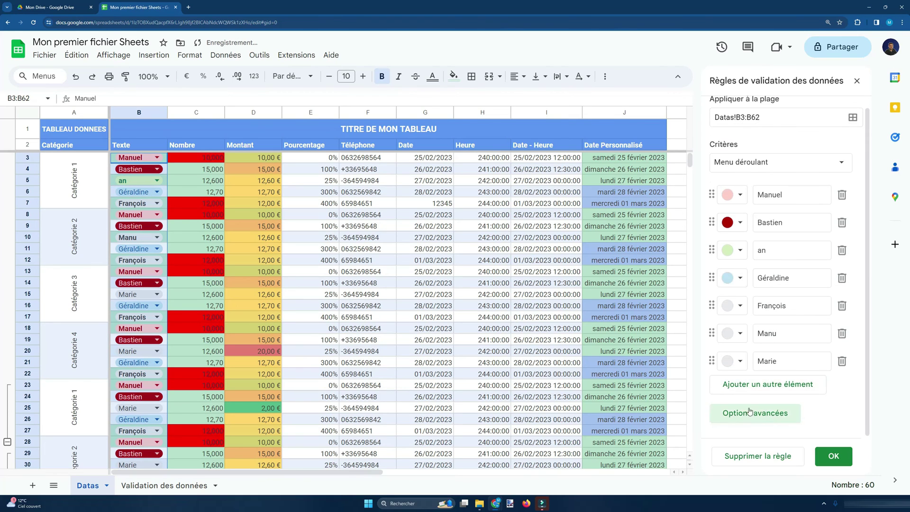
{"action": "left_click", "coordinate": [750, 412]}
{"action": "left_click", "coordinate": [716, 393]}
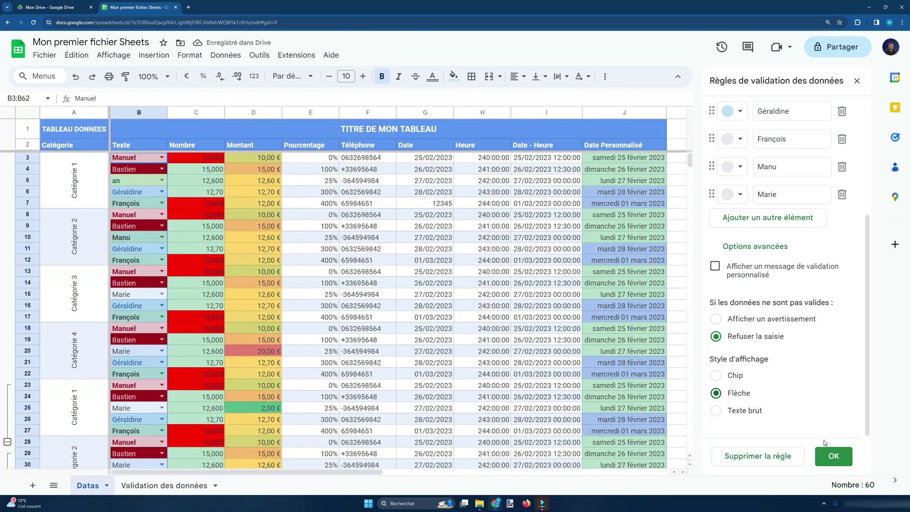
{"action": "scroll", "coordinate": [820, 412], "scroll_direction": "up", "scroll_amount": 4}
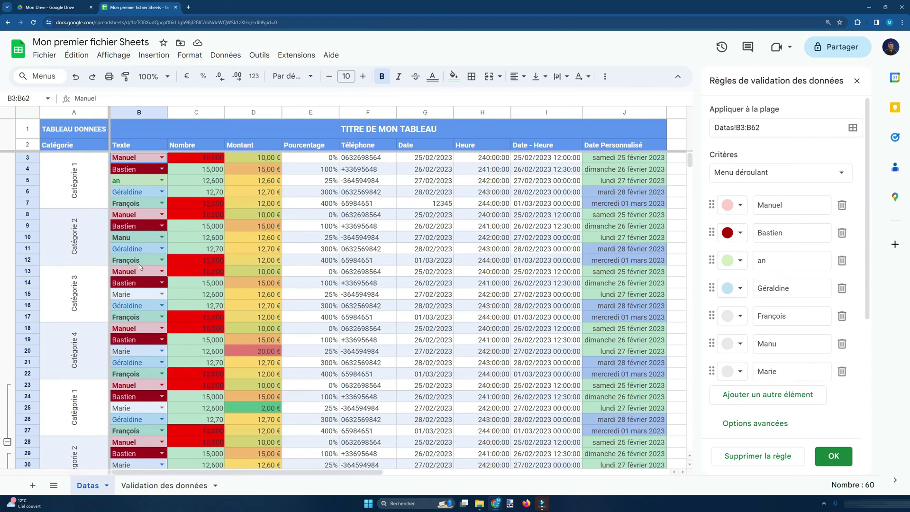
{"action": "scroll", "coordinate": [138, 256], "scroll_direction": "down", "scroll_amount": 10}
{"action": "scroll", "coordinate": [143, 325], "scroll_direction": "up", "scroll_amount": 10}
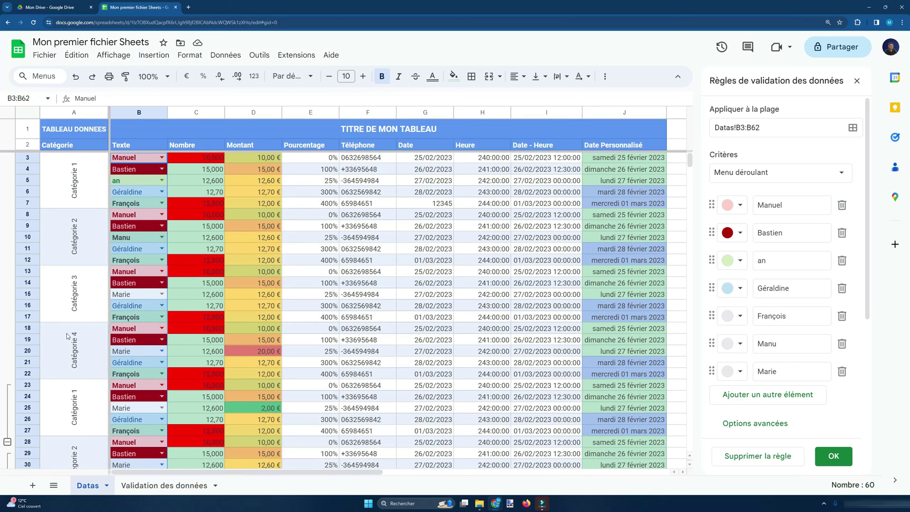
{"action": "left_click", "coordinate": [143, 320]}
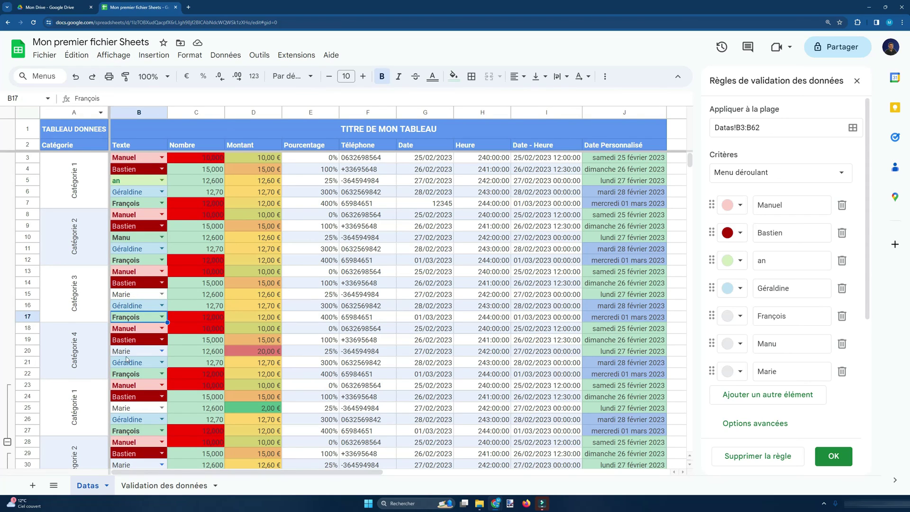
Reset the colour of the fifth drop-down item to its default and save the B3:B62 rule
{"action": "left_click", "coordinate": [744, 315]}
{"action": "left_click", "coordinate": [745, 315]}
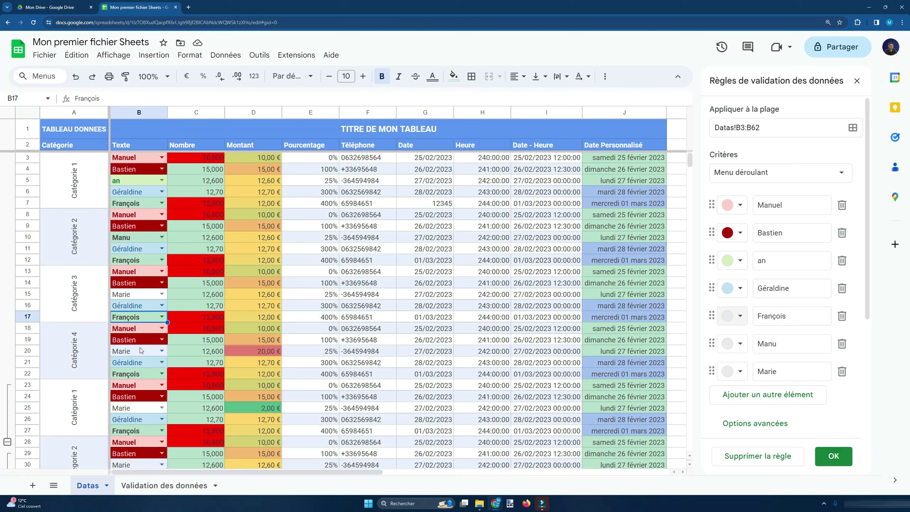
{"action": "left_click", "coordinate": [741, 315]}
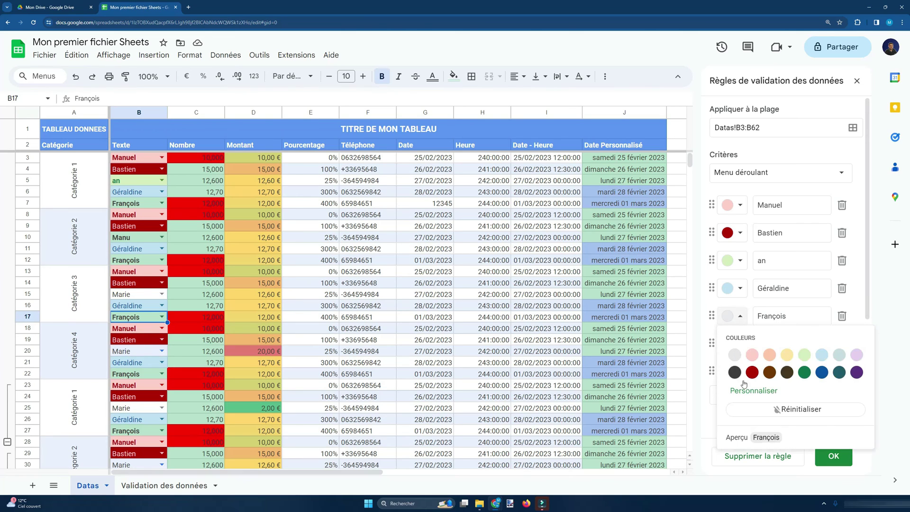
{"action": "left_click", "coordinate": [780, 410]}
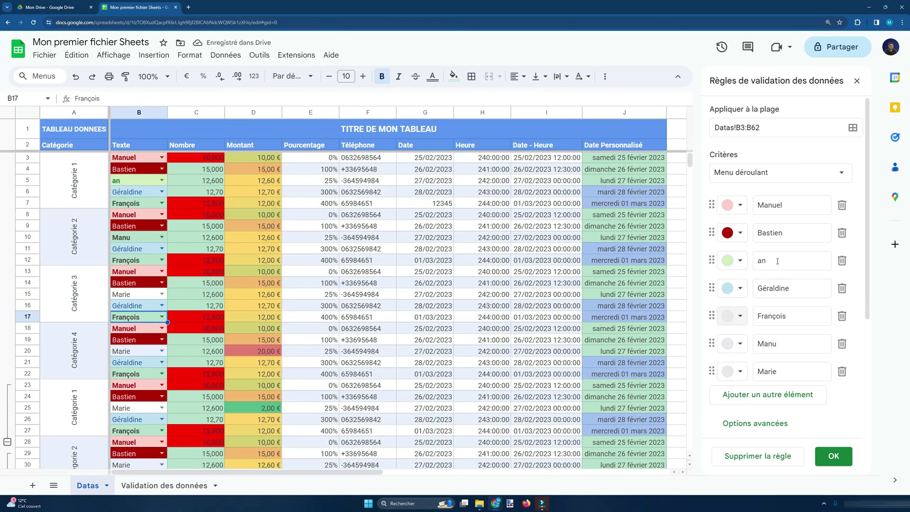
{"action": "left_click", "coordinate": [130, 328]}
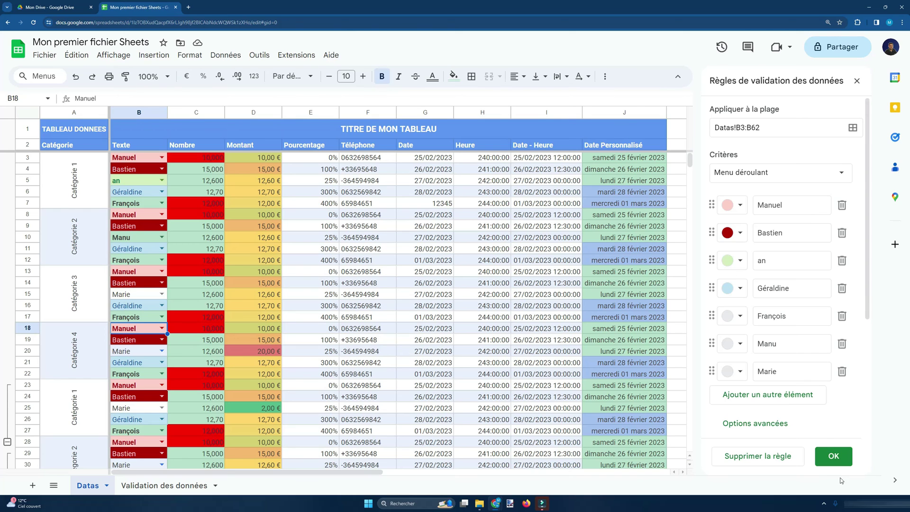
{"action": "left_click", "coordinate": [841, 463]}
Start a new data validation rule for the "Nombre" column range C3:C62
{"action": "left_click_drag", "start_coordinate": [196, 157], "coordinate": [213, 300]}
{"action": "scroll", "coordinate": [212, 303], "scroll_direction": "up", "scroll_amount": 12}
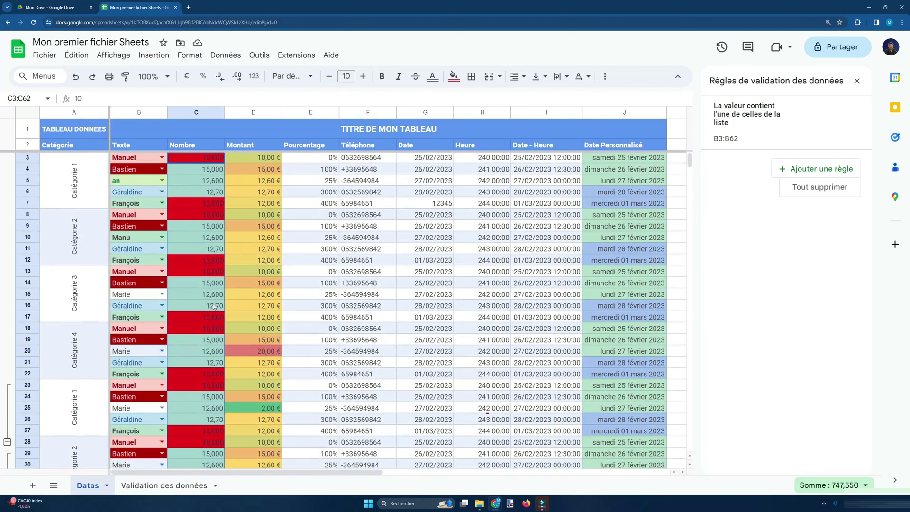
{"action": "left_click", "coordinate": [225, 54]}
{"action": "mouse_move", "coordinate": [210, 54]}
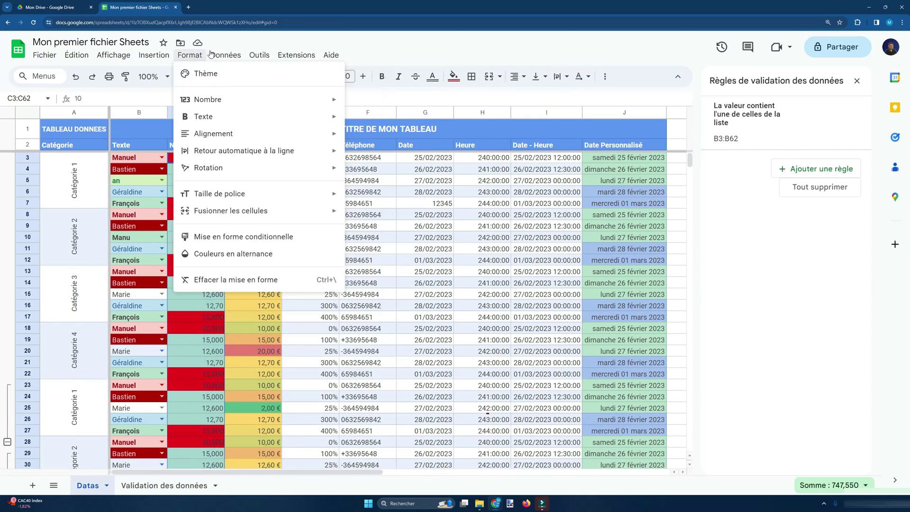
{"action": "left_click", "coordinate": [815, 169]}
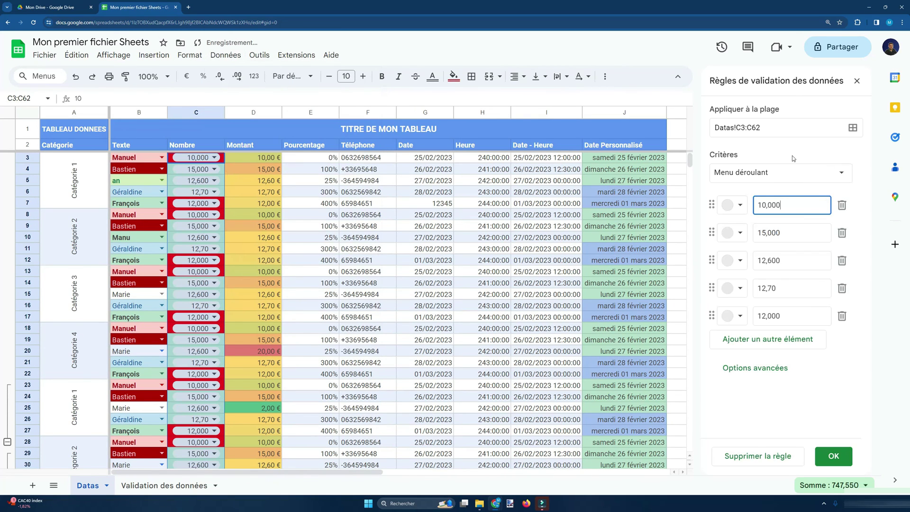
Set the C3:C62 rule's criterion to "Est compris(e) entre" -200 and 200 and save the rule
{"action": "left_click", "coordinate": [783, 172]}
{"action": "scroll", "coordinate": [777, 332], "scroll_direction": "down", "scroll_amount": 5}
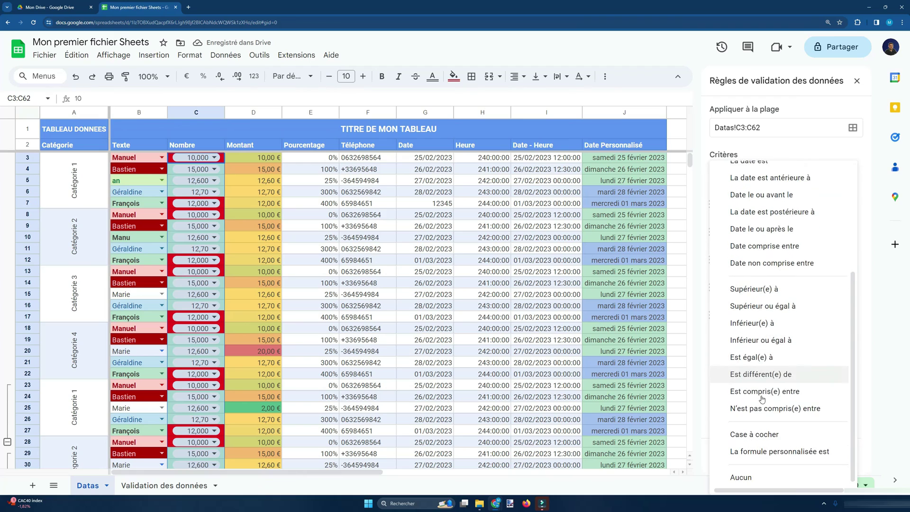
{"action": "left_click", "coordinate": [764, 392]}
{"action": "left_click", "coordinate": [765, 210]}
{"action": "type", "text": "-"}
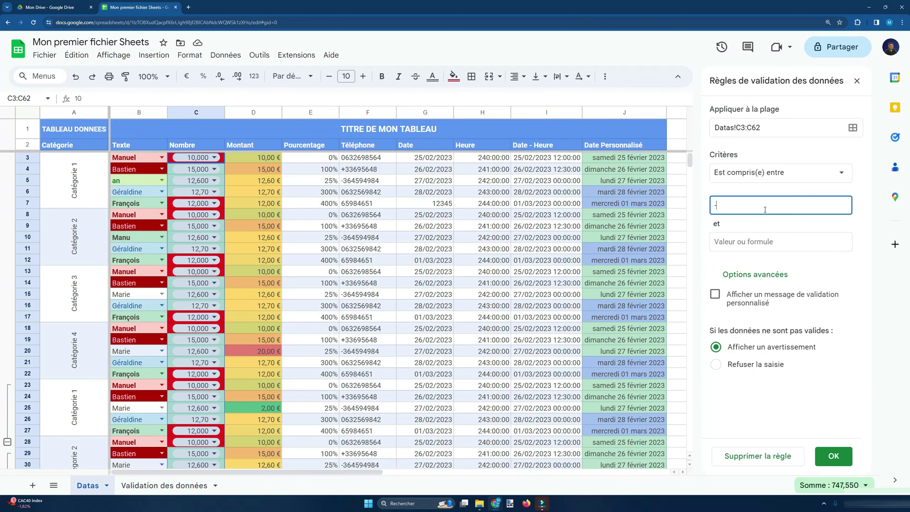
{"action": "type", "text": "200"}
{"action": "key", "text": "Tab"}
{"action": "type", "text": "20"}
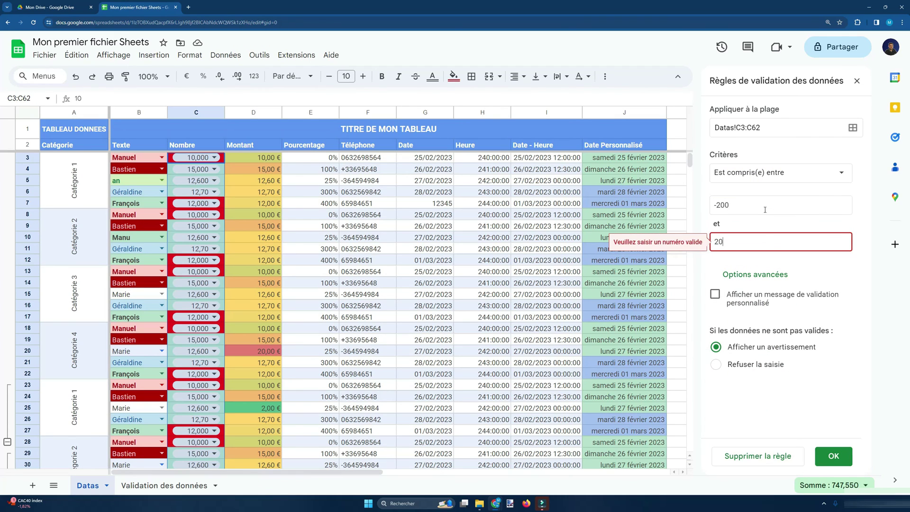
{"action": "type", "text": ",0"}
{"action": "key", "text": "Return"}
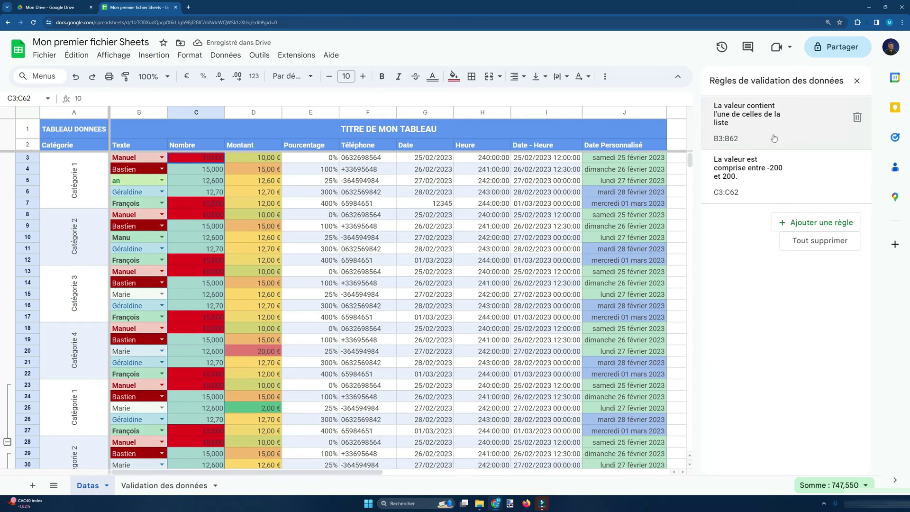
Review the advanced options of the B3:B62 drop-down rule and close it
{"action": "left_click", "coordinate": [774, 138]}
{"action": "scroll", "coordinate": [783, 393], "scroll_direction": "down", "scroll_amount": 3}
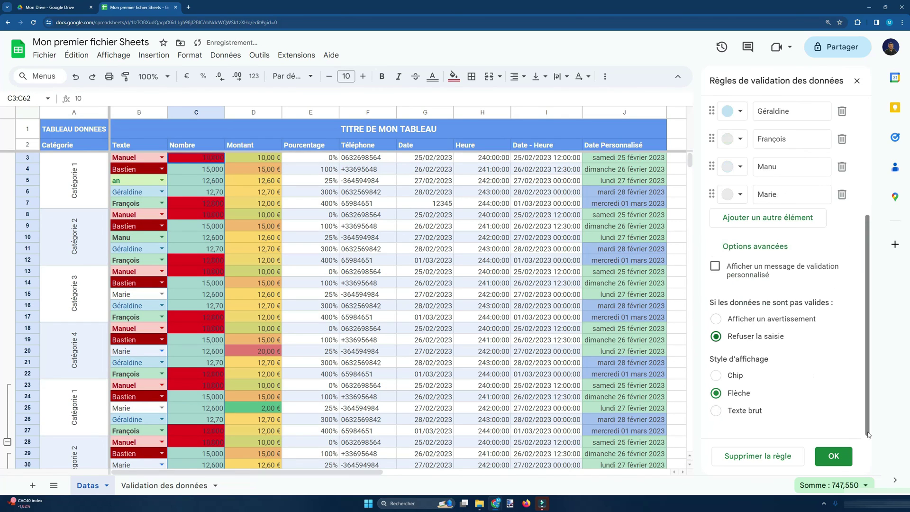
{"action": "left_click", "coordinate": [833, 456]}
Set the C3:C62 rule to "Refuser la saisie" for invalid data and save it
{"action": "left_click", "coordinate": [777, 183]}
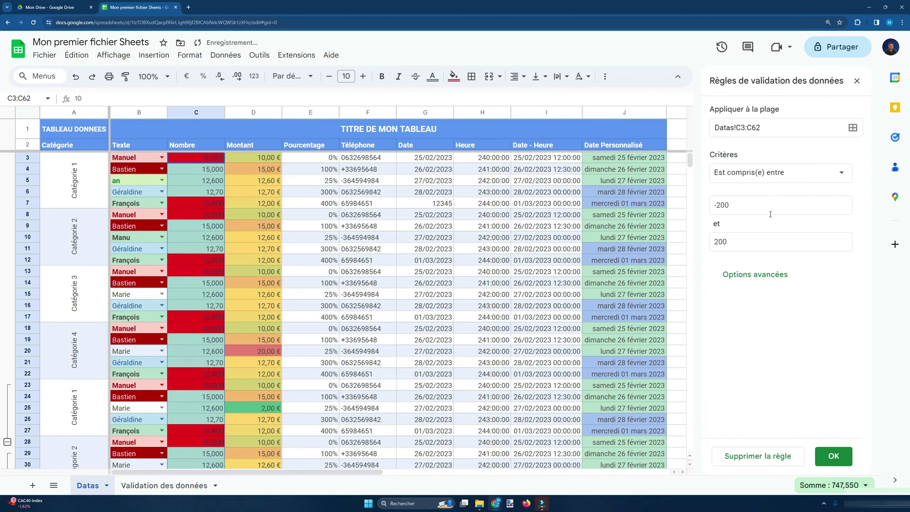
{"action": "left_click", "coordinate": [759, 274]}
{"action": "left_click", "coordinate": [752, 365]}
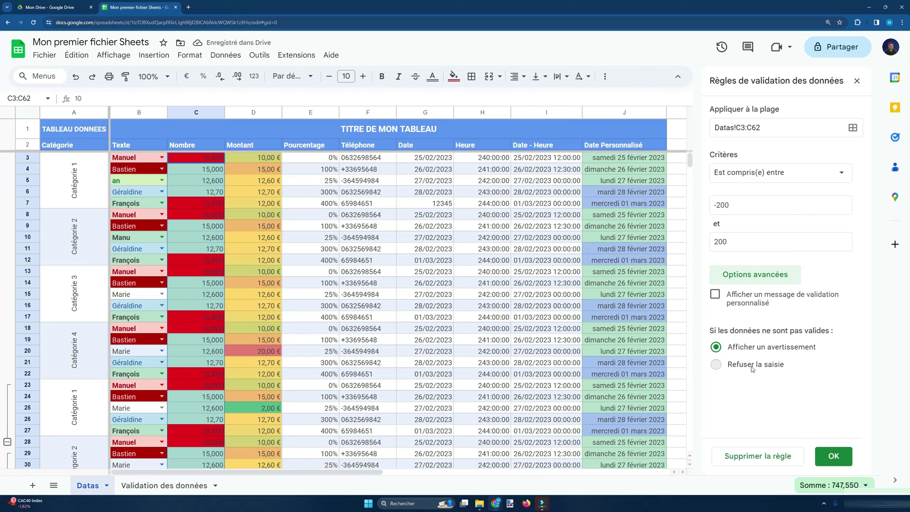
{"action": "left_click", "coordinate": [834, 456]}
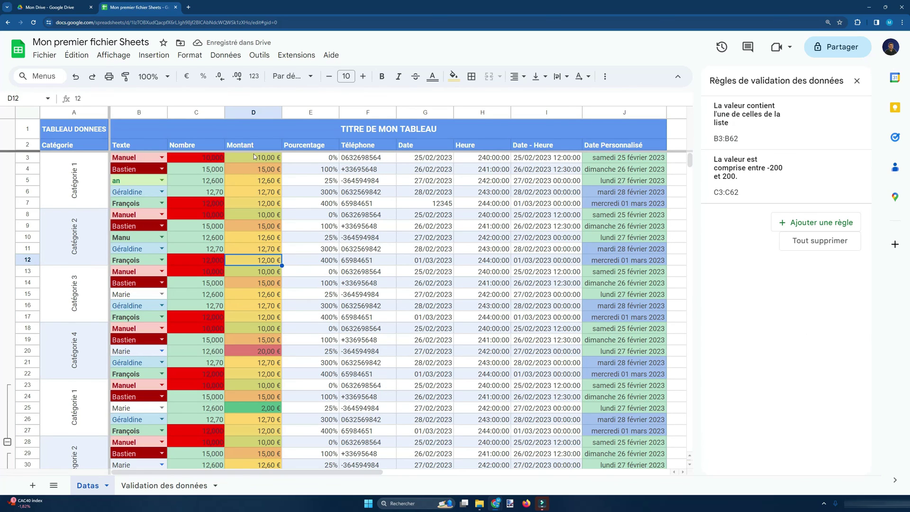
Add a validation rule to the "Montant" column range D3:D62 with "Supérieur ou égal à" 0 and "Refuser la saisie"
{"action": "left_click_drag", "start_coordinate": [254, 157], "coordinate": [267, 416]}
{"action": "scroll", "coordinate": [267, 394], "scroll_direction": "up", "scroll_amount": 9}
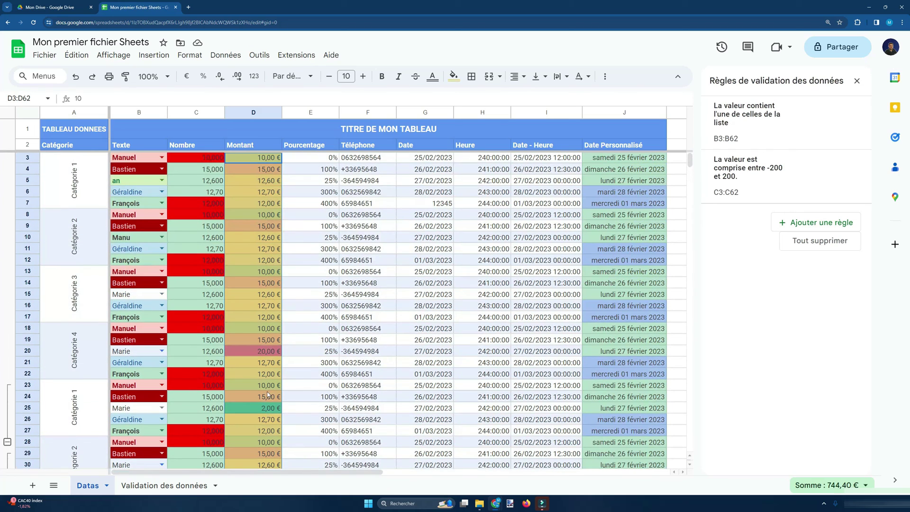
{"action": "left_click", "coordinate": [791, 229]}
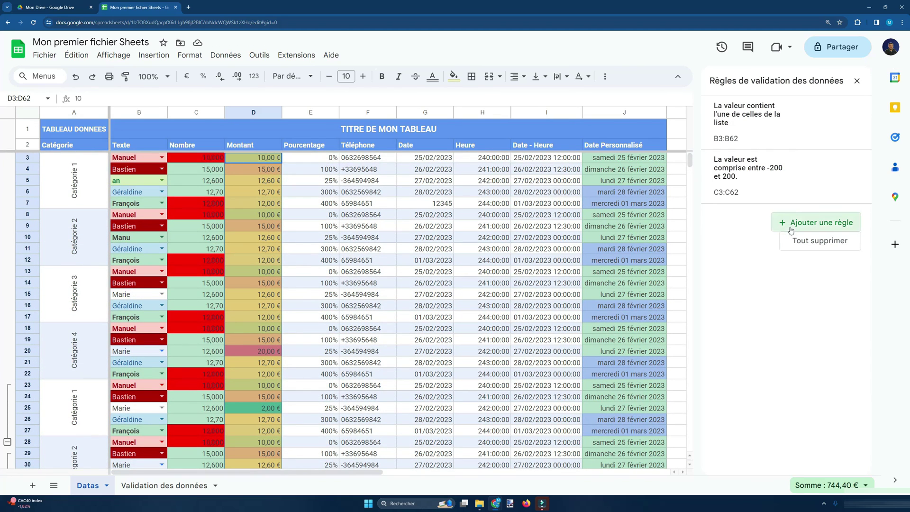
{"action": "left_click", "coordinate": [798, 169]}
{"action": "scroll", "coordinate": [794, 303], "scroll_direction": "down", "scroll_amount": 3}
{"action": "left_click", "coordinate": [778, 347]}
{"action": "type", "text": "0"}
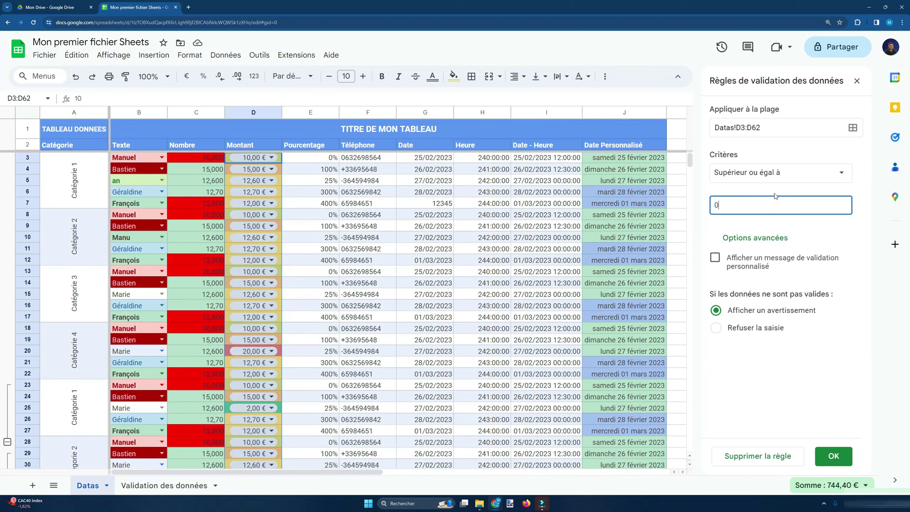
{"action": "left_click", "coordinate": [749, 332]}
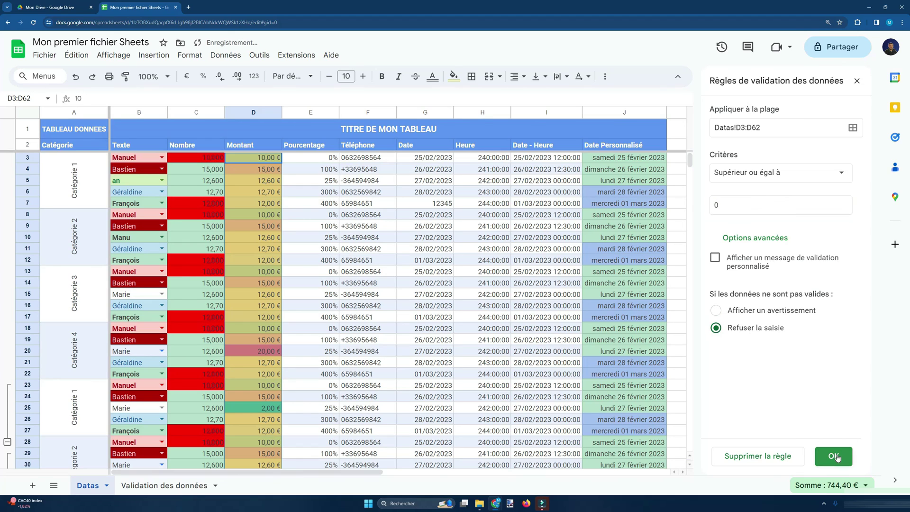
{"action": "left_click", "coordinate": [837, 458]}
Examine the entries in the "Téléphone" and "Date" columns, including cell G7
{"action": "left_click", "coordinate": [333, 181]}
{"action": "left_click", "coordinate": [362, 169]}
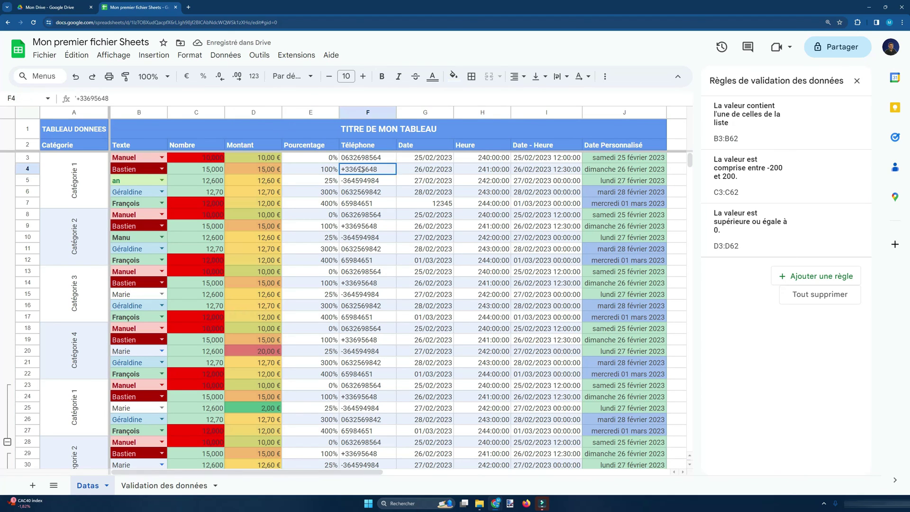
{"action": "left_click", "coordinate": [374, 227]}
{"action": "double_click", "coordinate": [413, 169]}
{"action": "left_click", "coordinate": [418, 307]}
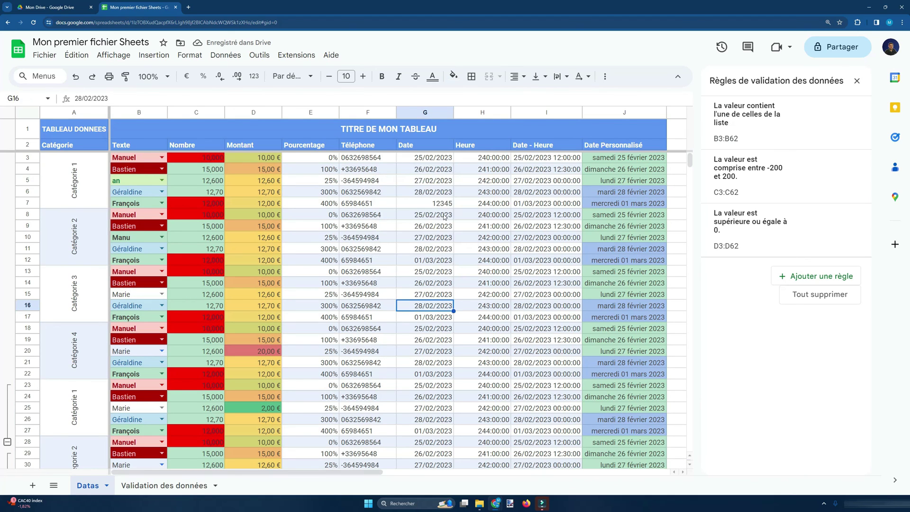
{"action": "left_click", "coordinate": [445, 204]}
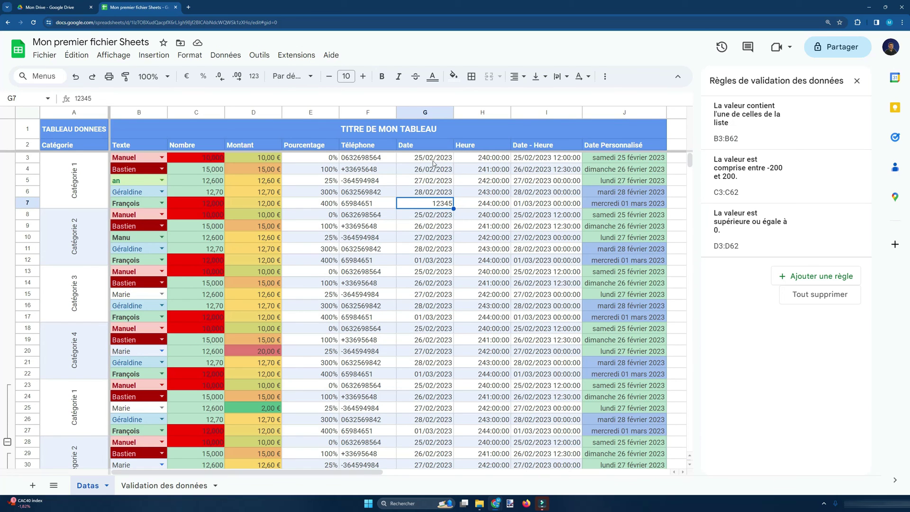
Add a validation rule to the "Date" column range G3:G62 with the criterion "Est une date correcte" and "Refuser la saisie"
{"action": "left_click", "coordinate": [432, 159]}
{"action": "key", "text": "ctrl+shift+Down"}
{"action": "scroll", "coordinate": [420, 214], "scroll_direction": "up", "scroll_amount": 10}
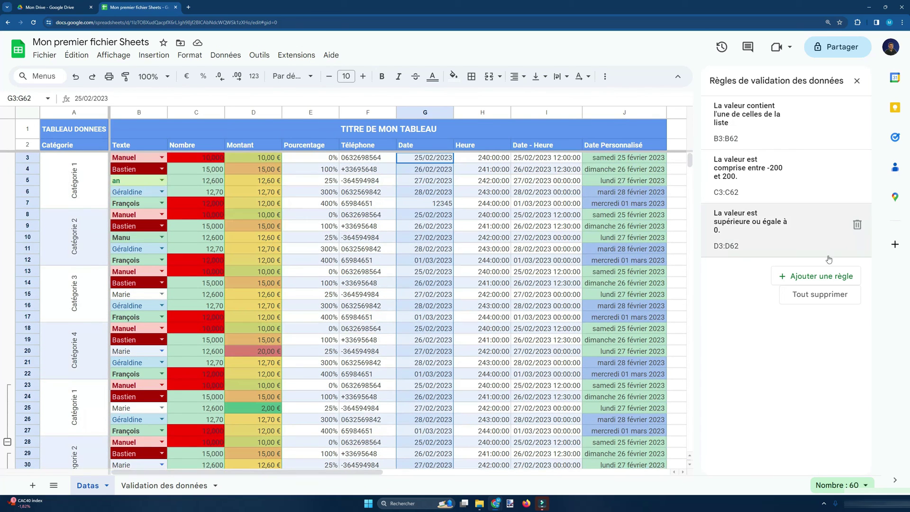
{"action": "left_click", "coordinate": [822, 276]}
{"action": "left_click", "coordinate": [781, 173]}
{"action": "left_click", "coordinate": [790, 250]}
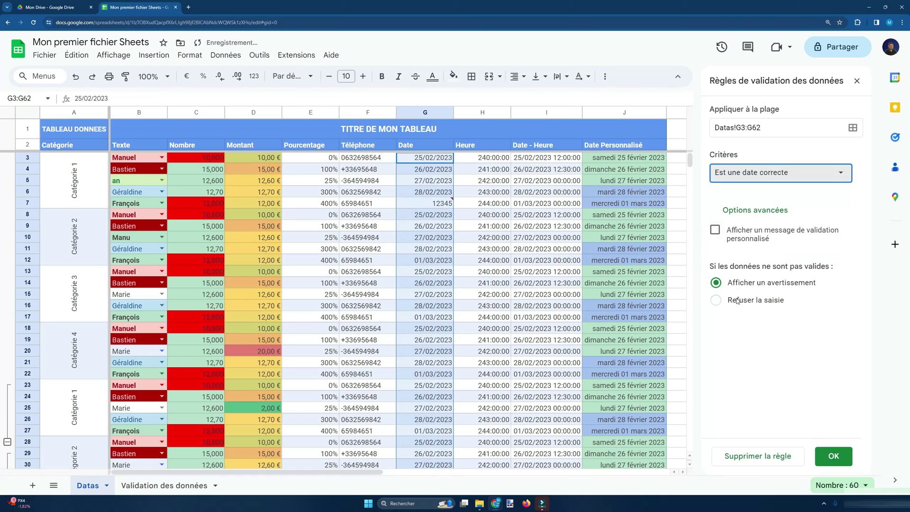
{"action": "left_click", "coordinate": [738, 300]}
{"action": "left_click", "coordinate": [833, 457]}
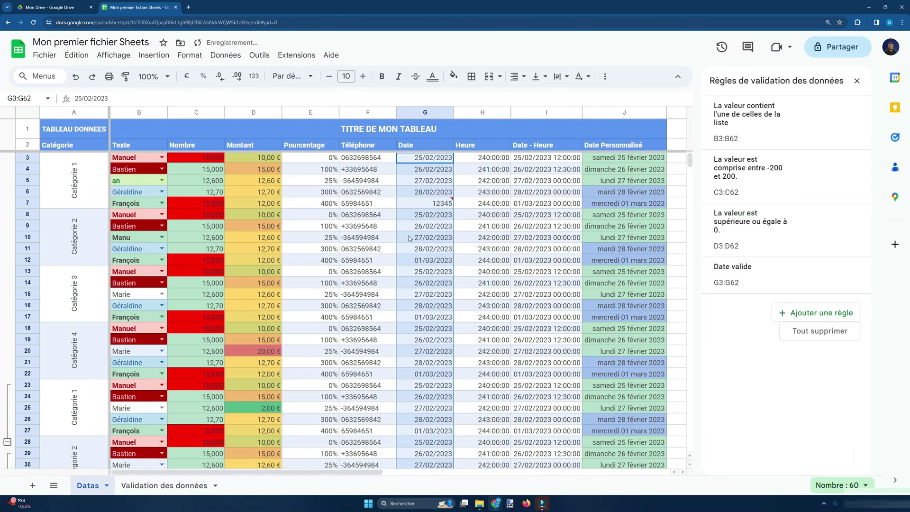
Replace the invalid entry in cell G7 with the date 18/02/2023 from the calendar picker
{"action": "mouse_move", "coordinate": [446, 211]}
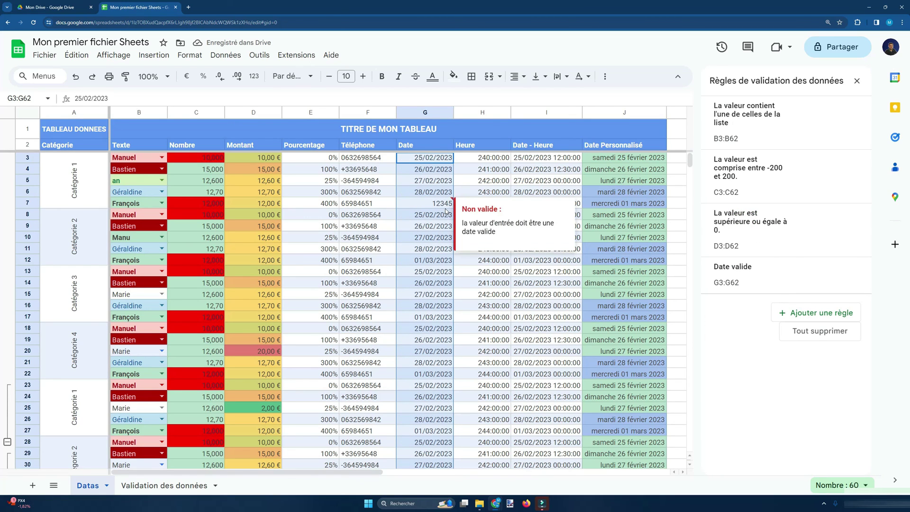
{"action": "left_click", "coordinate": [443, 204]}
{"action": "double_click", "coordinate": [443, 205]}
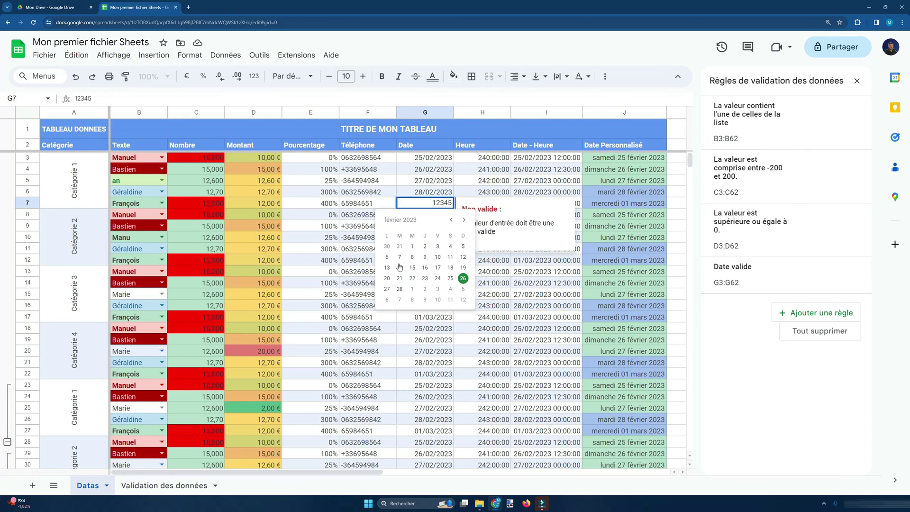
{"action": "left_click", "coordinate": [451, 267]}
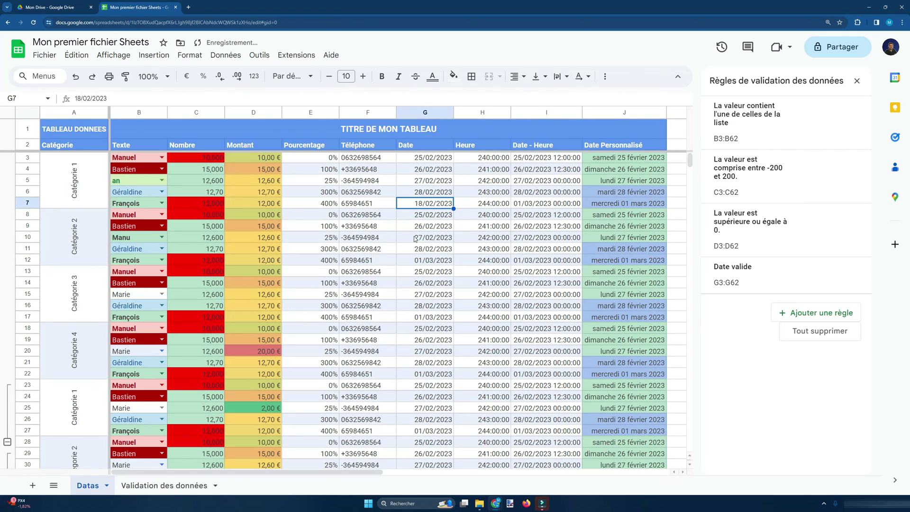
Try to undo the date change in cell G7 and dismiss the resulting dialog
{"action": "left_click", "coordinate": [446, 215]}
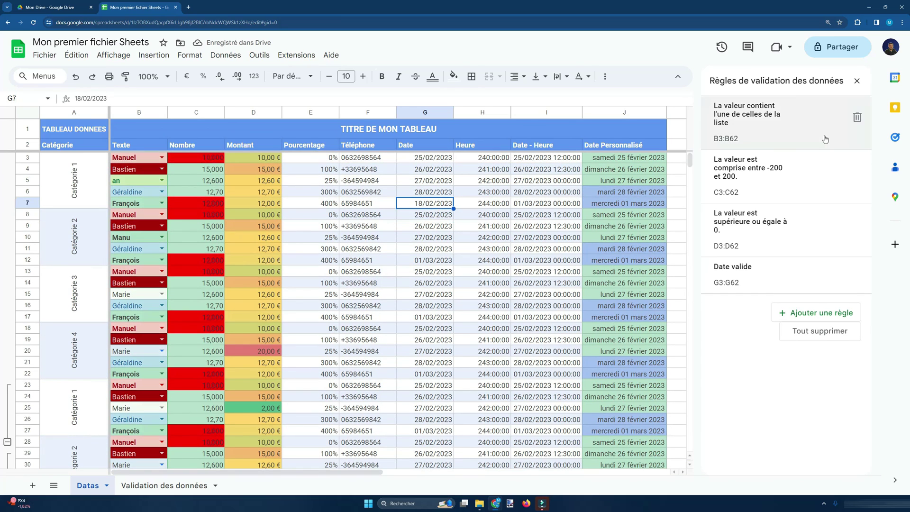
{"action": "key", "text": "ctrl+z"}
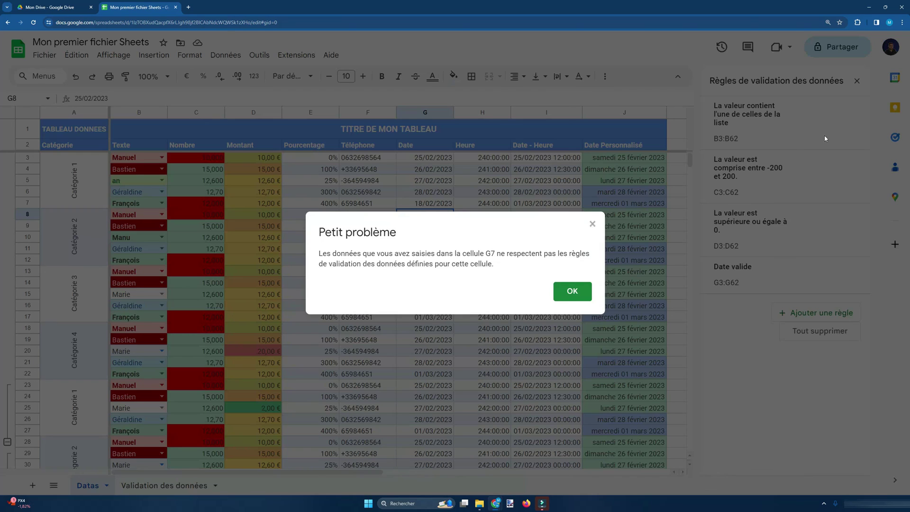
{"action": "left_click", "coordinate": [574, 292]}
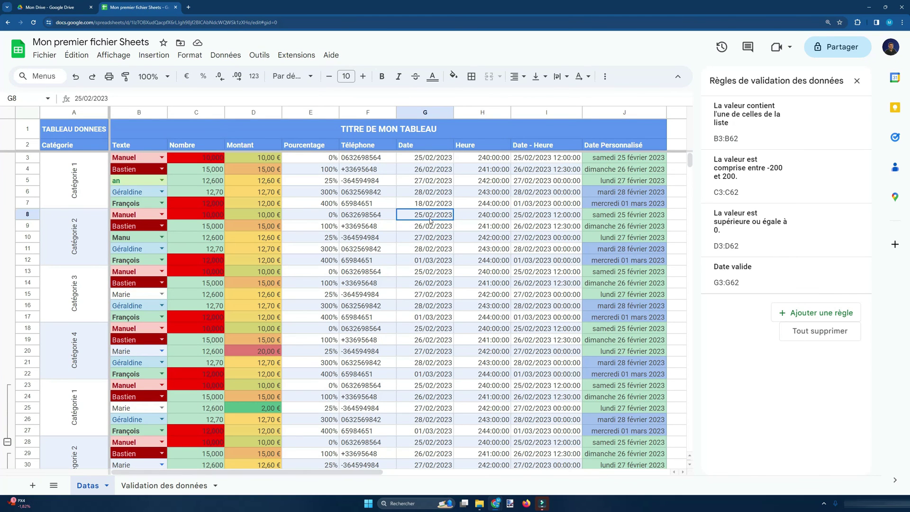
Add a validation rule to the "Pourcentage" column range E3:E62 with the criterion "Est compris(e) entre"
{"action": "scroll", "coordinate": [334, 283], "scroll_direction": "up", "scroll_amount": 3}
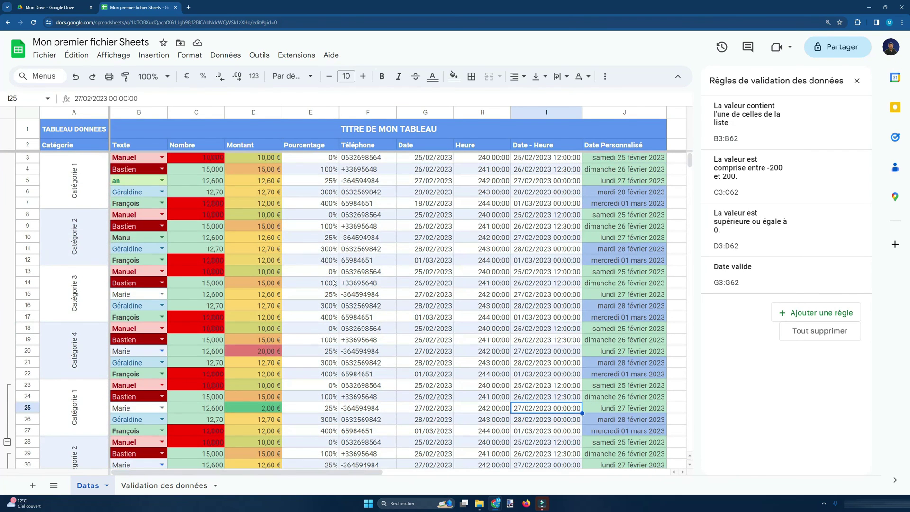
{"action": "left_click", "coordinate": [305, 158]}
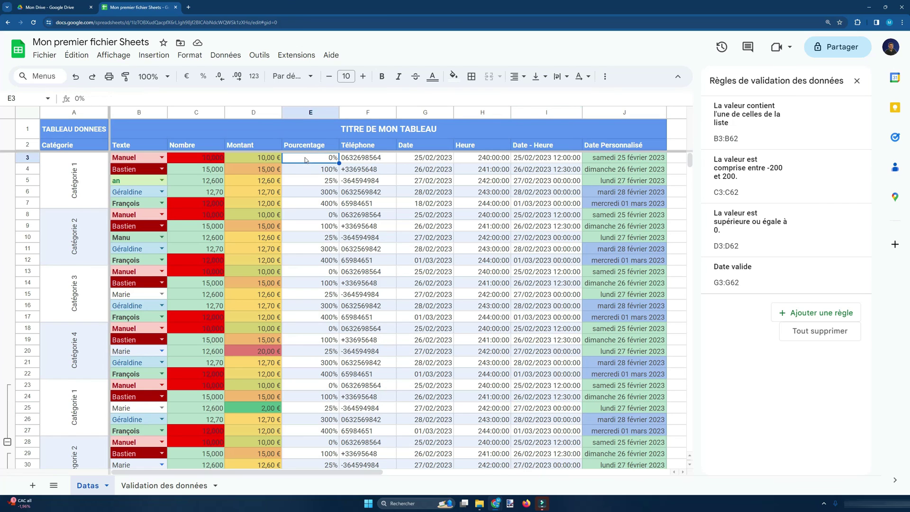
{"action": "key", "text": "ctrl+shift+Down"}
{"action": "scroll", "coordinate": [351, 247], "scroll_direction": "up", "scroll_amount": 2}
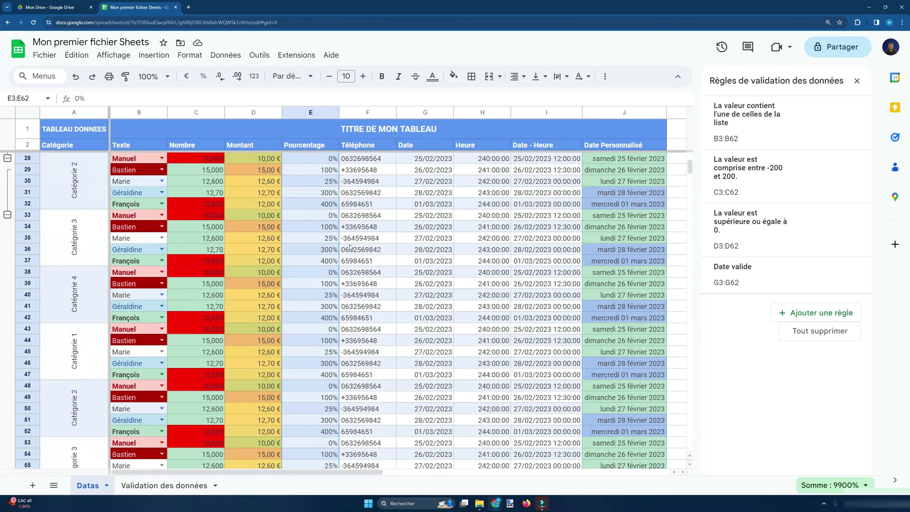
{"action": "scroll", "coordinate": [350, 247], "scroll_direction": "up", "scroll_amount": 8}
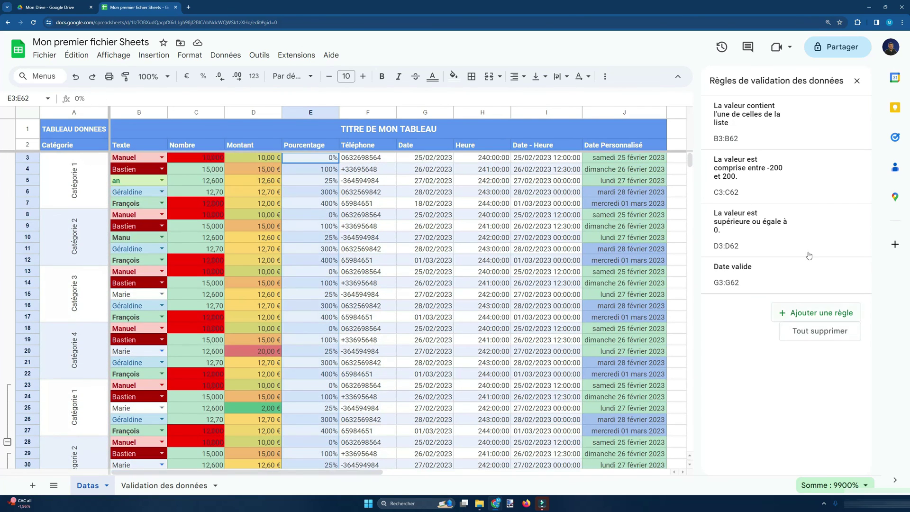
{"action": "left_click", "coordinate": [816, 313]}
{"action": "left_click", "coordinate": [822, 171]}
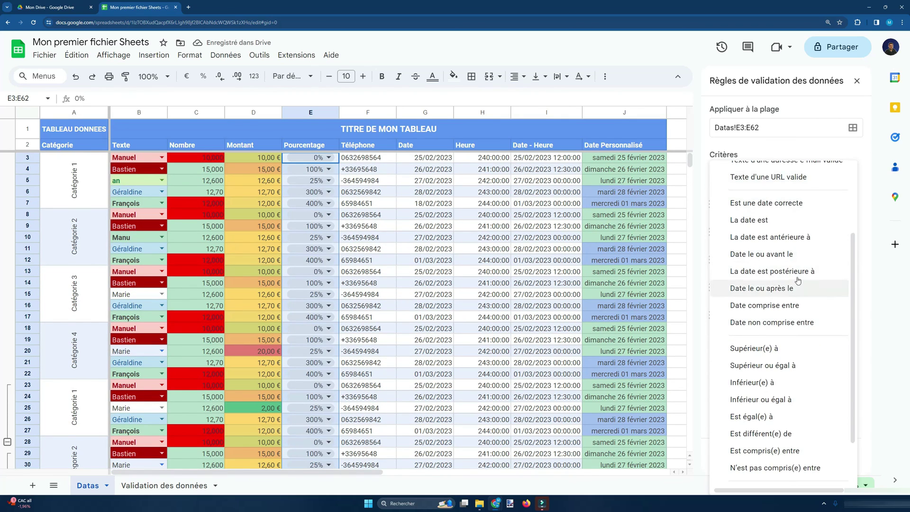
{"action": "scroll", "coordinate": [777, 265], "scroll_direction": "down", "scroll_amount": 2}
{"action": "left_click", "coordinate": [760, 393]}
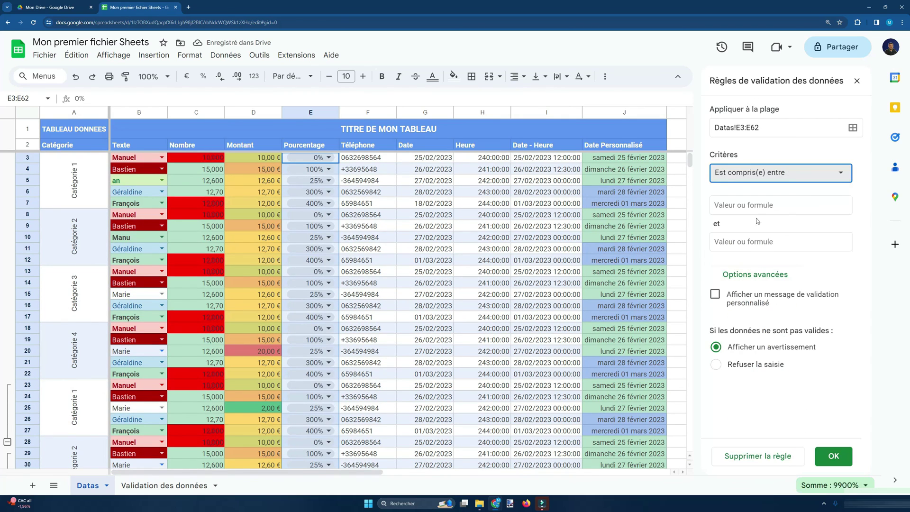
Set the percentage rule's limits to 0 and 1, choose "Refuser la saisie" for invalid data and save the rule
{"action": "left_click", "coordinate": [756, 207]}
{"action": "type", "text": "0"}
{"action": "left_click", "coordinate": [753, 241]}
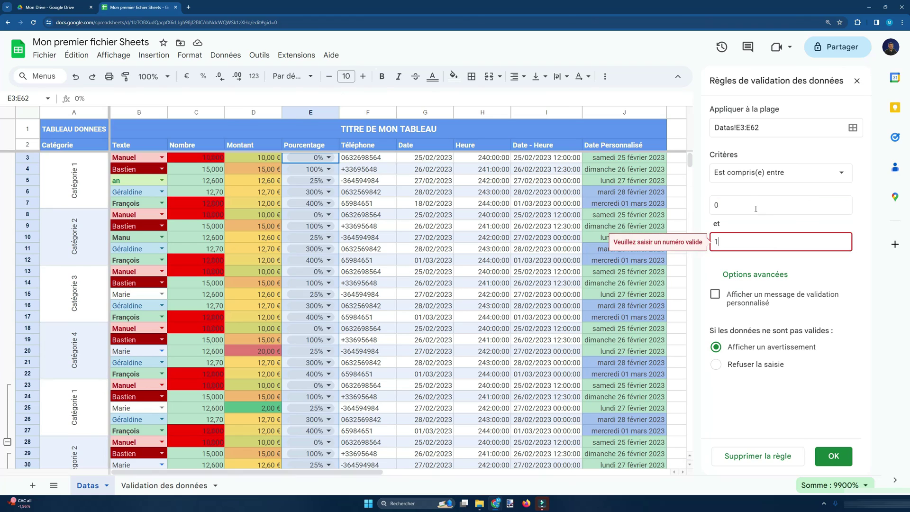
{"action": "type", "text": "1"}
{"action": "left_click", "coordinate": [814, 404]}
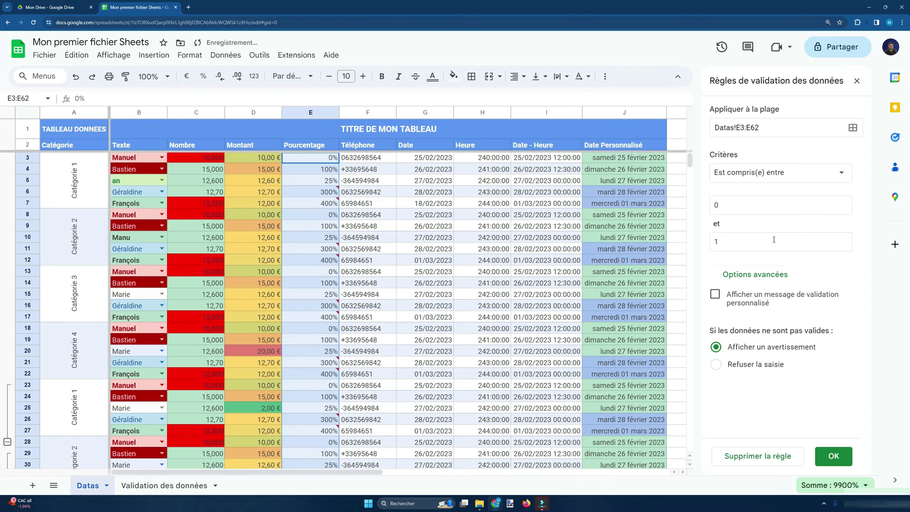
{"action": "left_click", "coordinate": [771, 364]}
{"action": "left_click", "coordinate": [826, 456]}
{"action": "left_click", "coordinate": [480, 297]}
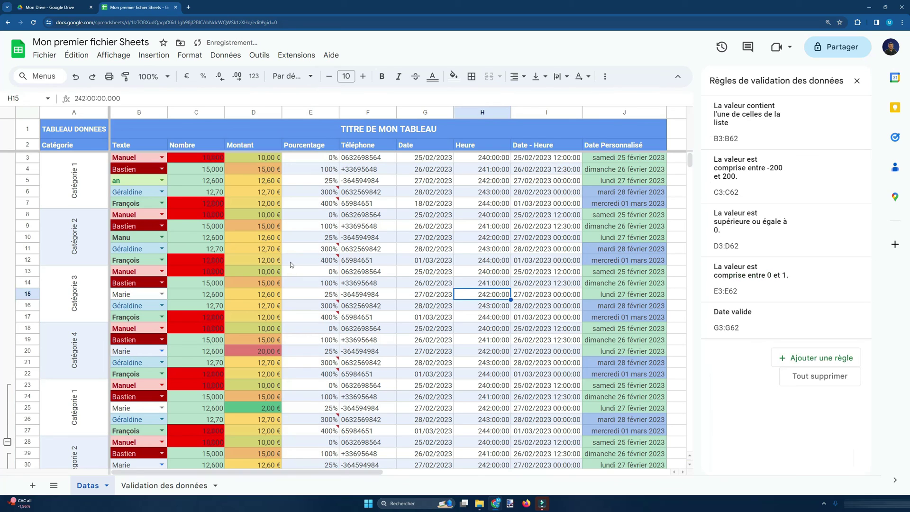
Inspect the flagged percentages in cells E11 and E12, and replace the invalid entry in E22 with 25%
{"action": "left_click", "coordinate": [301, 258]}
{"action": "key", "text": "Up"}
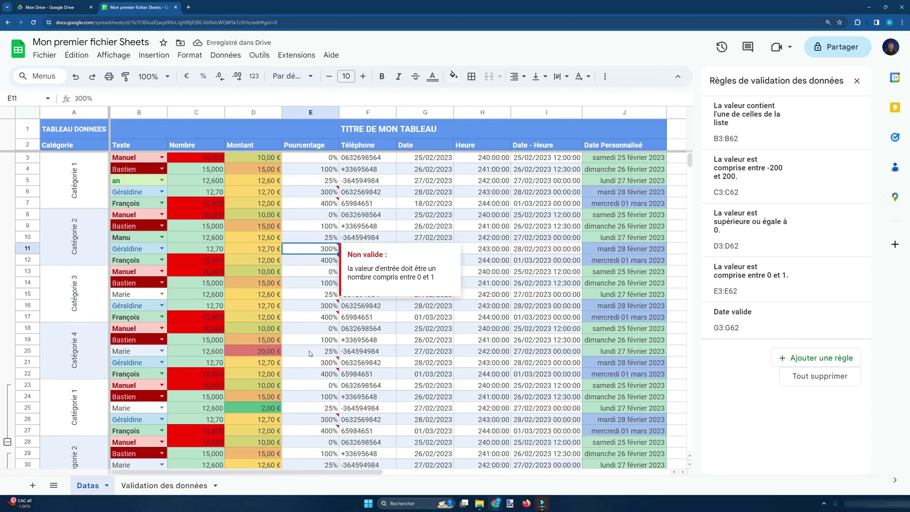
{"action": "key", "text": "Right"}
{"action": "key", "text": "Left"}
{"action": "scroll", "coordinate": [367, 228], "scroll_direction": "down", "scroll_amount": 2}
{"action": "left_click", "coordinate": [313, 295]}
{"action": "type", "text": "25"}
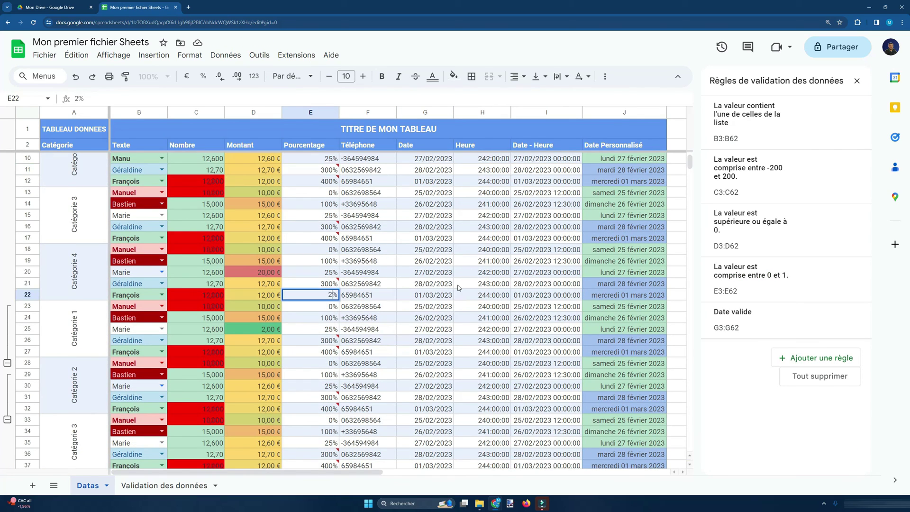
{"action": "key", "text": "Return"}
{"action": "key", "text": "Up"}
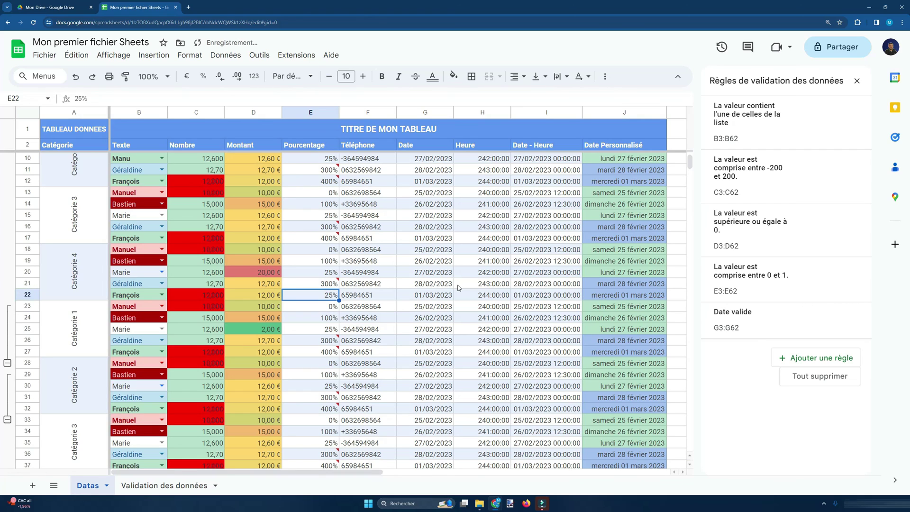
Replace the invalid percentage in cell E21 with 56,5%
{"action": "key", "text": "Up"}
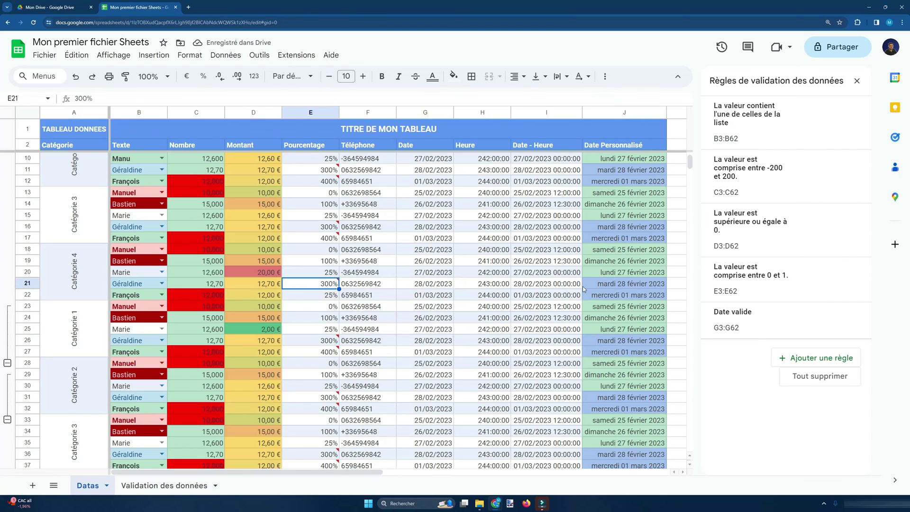
{"action": "type", "text": "56,5"}
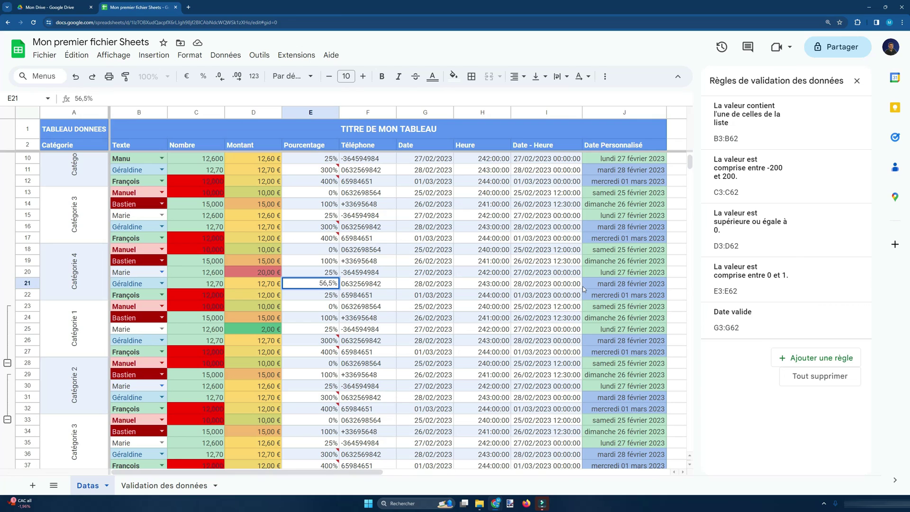
{"action": "key", "text": "Return"}
{"action": "key", "text": "Up"}
Try to enter 200% in cell E31 of the "Pourcentage" column and dismiss the resulting dialog
{"action": "scroll", "coordinate": [587, 302], "scroll_direction": "down", "scroll_amount": 2}
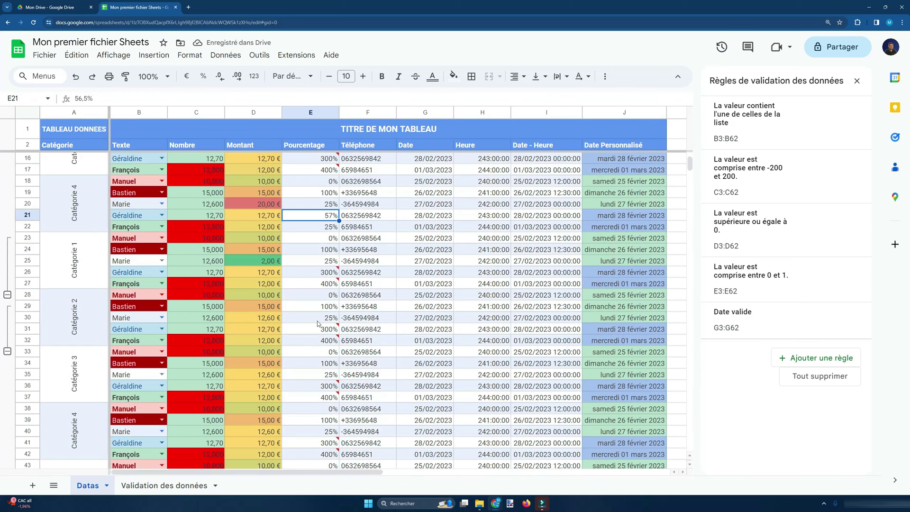
{"action": "left_click", "coordinate": [317, 329]}
{"action": "type", "text": "200"}
{"action": "key", "text": "Return"}
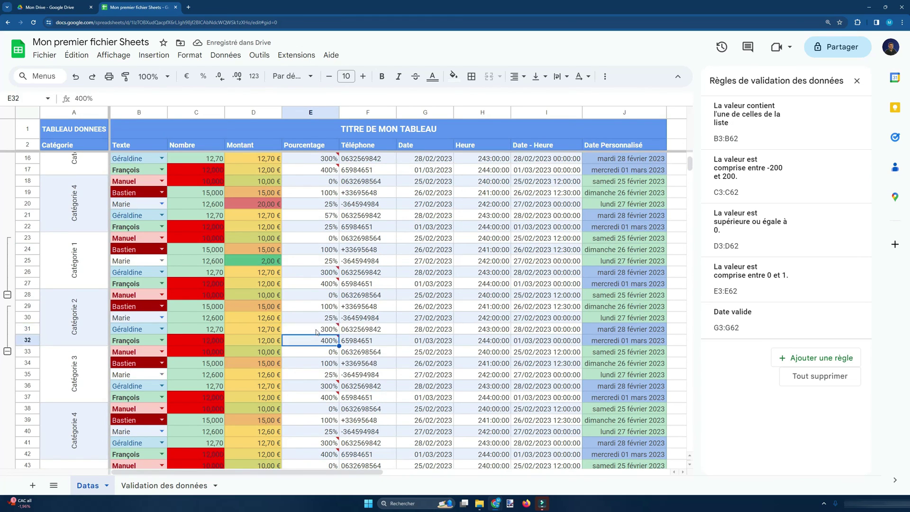
{"action": "left_click_drag", "start_coordinate": [481, 239], "coordinate": [402, 205]}
{"action": "left_click", "coordinate": [496, 262]}
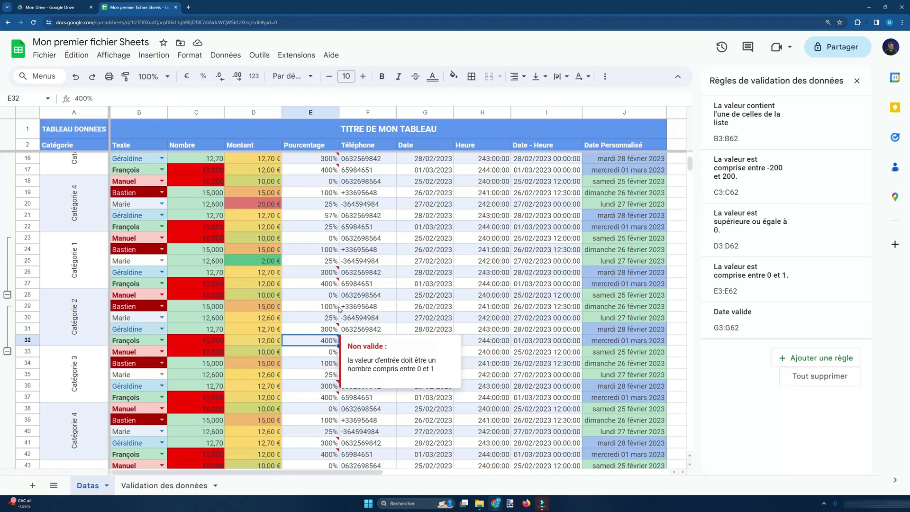
{"action": "left_click", "coordinate": [430, 318]}
{"action": "left_click", "coordinate": [421, 274]}
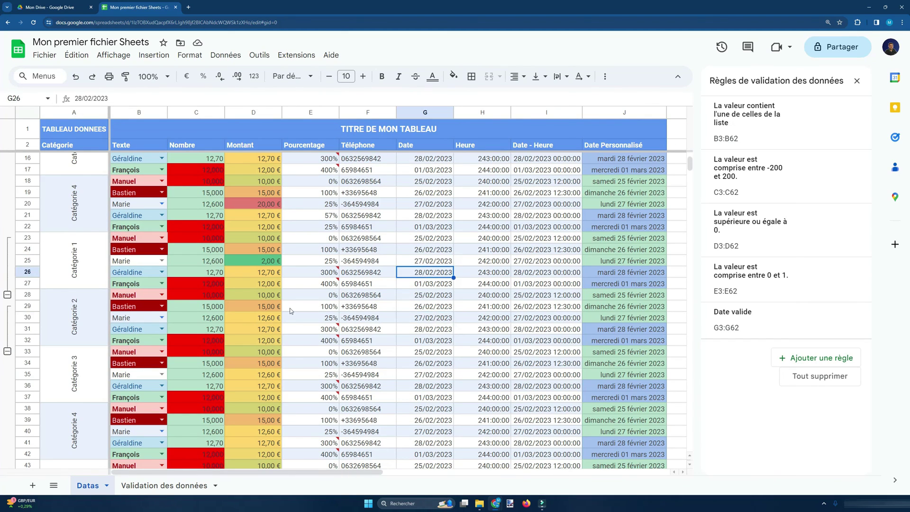
Examine the entries in the "Téléphone" column, including cells F9 and F15
{"action": "scroll", "coordinate": [233, 329], "scroll_direction": "up", "scroll_amount": 2}
{"action": "scroll", "coordinate": [233, 329], "scroll_direction": "up", "scroll_amount": 2}
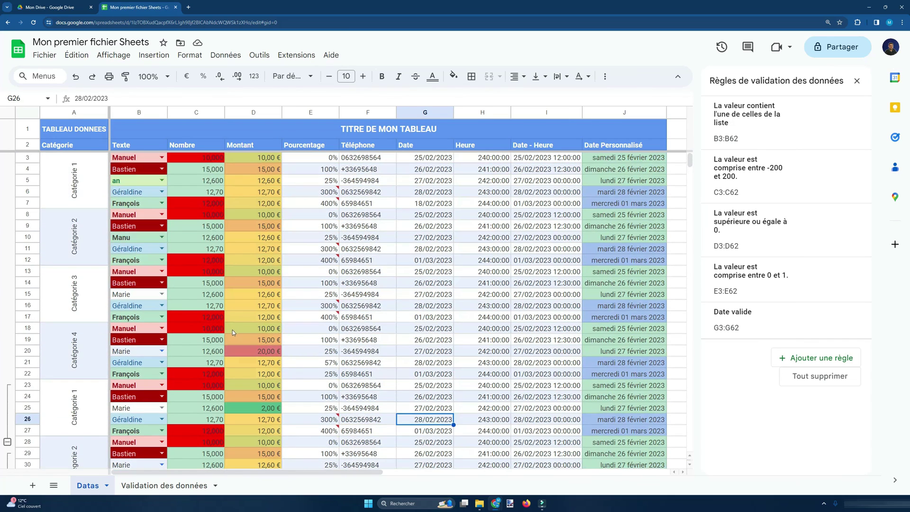
{"action": "left_click", "coordinate": [385, 226]}
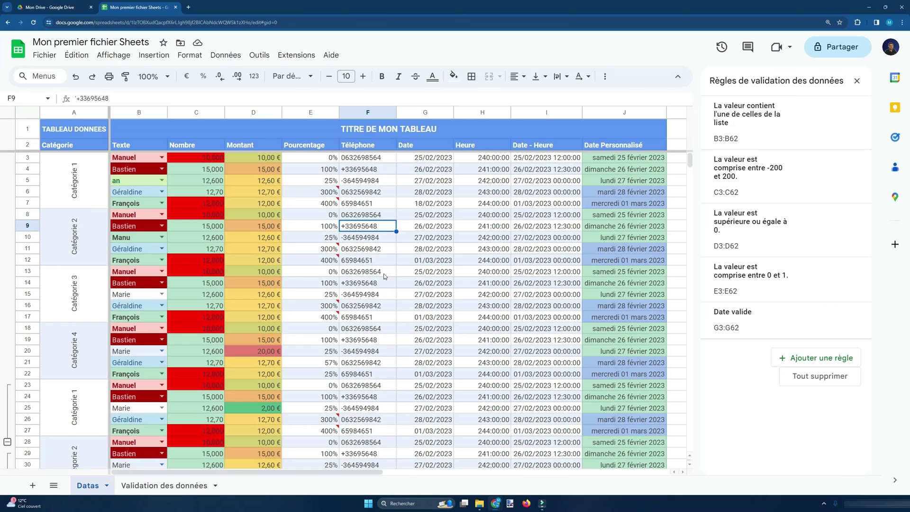
{"action": "left_click", "coordinate": [385, 274]}
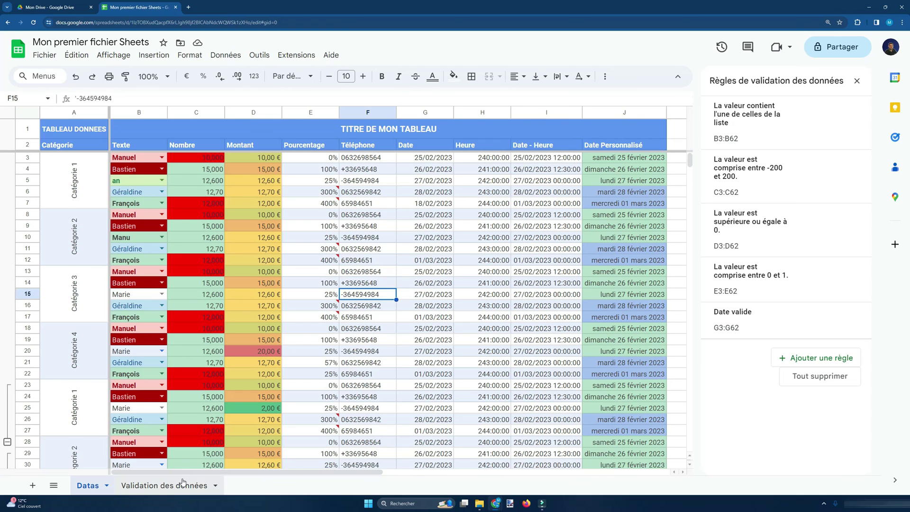
Review the example columns and their validation rules on the "Validation des données" sheet
{"action": "left_click", "coordinate": [149, 492]}
{"action": "left_click", "coordinate": [159, 341]}
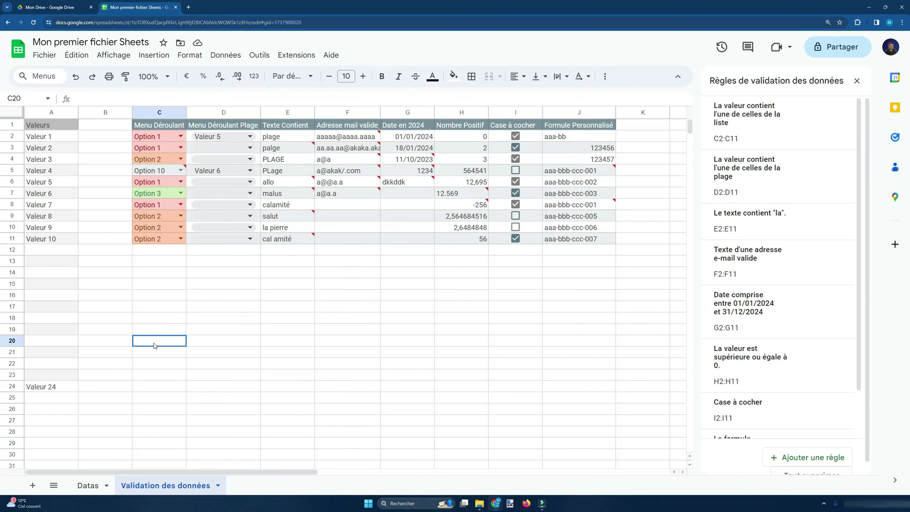
{"action": "left_click", "coordinate": [161, 250]}
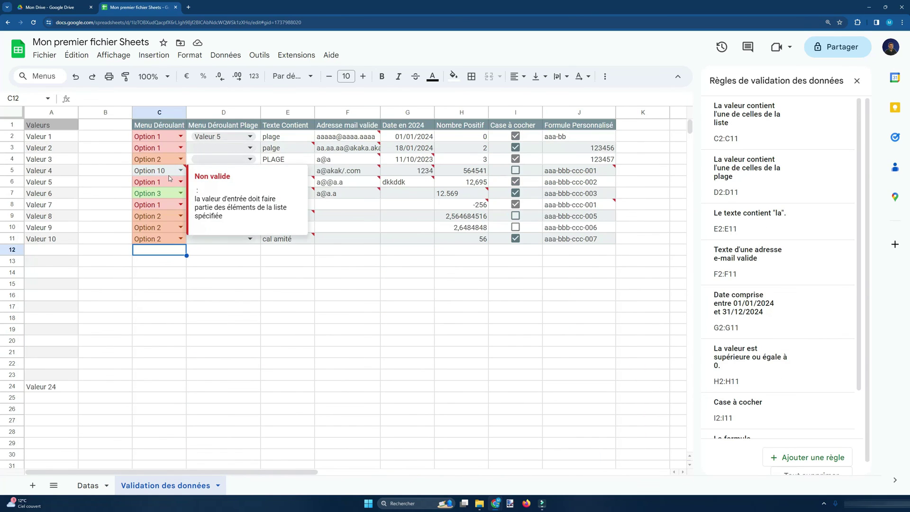
{"action": "left_click_drag", "start_coordinate": [170, 173], "coordinate": [564, 173]}
{"action": "left_click", "coordinate": [230, 307]}
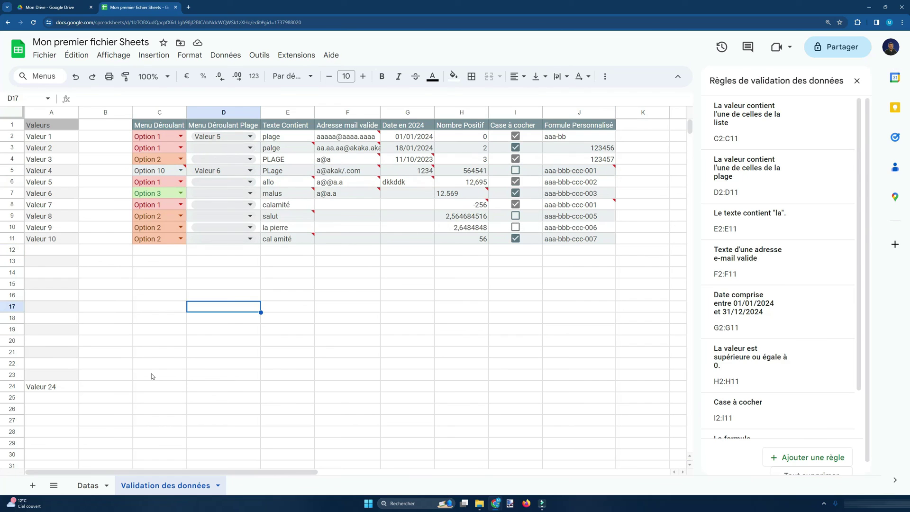
{"action": "left_click", "coordinate": [191, 276]}
{"action": "left_click", "coordinate": [140, 321]}
{"action": "left_click", "coordinate": [178, 297]}
{"action": "left_click", "coordinate": [226, 275]}
Return to the "Datas" sheet and select cell F10 in the "Téléphone" column
{"action": "left_click", "coordinate": [88, 487]}
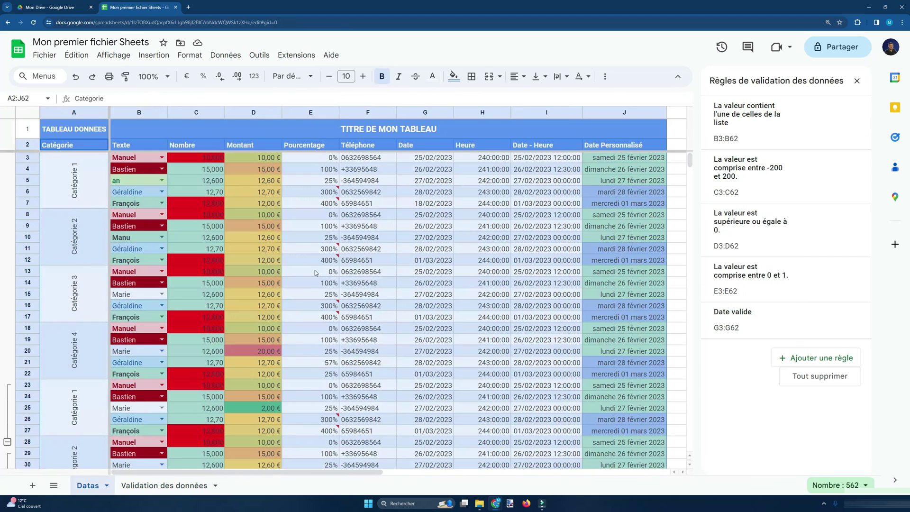
{"action": "left_click", "coordinate": [366, 260]}
{"action": "left_click", "coordinate": [378, 241]}
{"action": "left_click", "coordinate": [385, 242]}
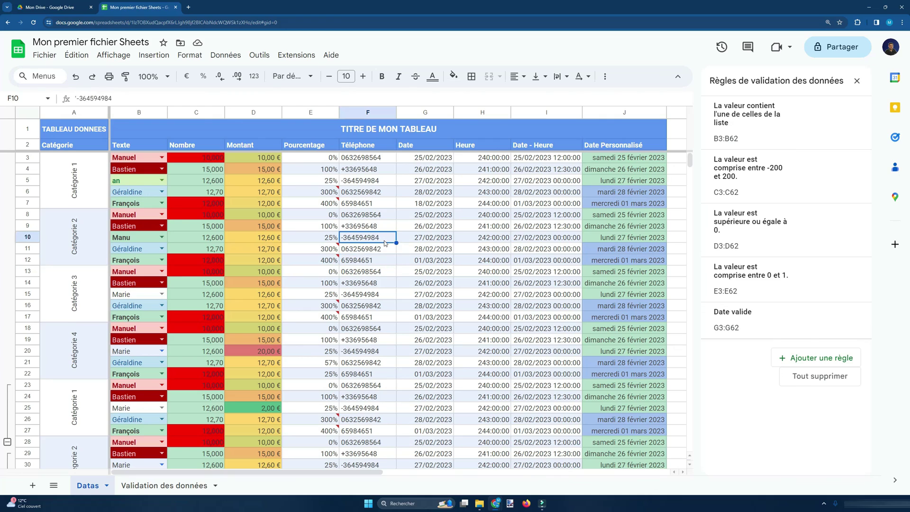